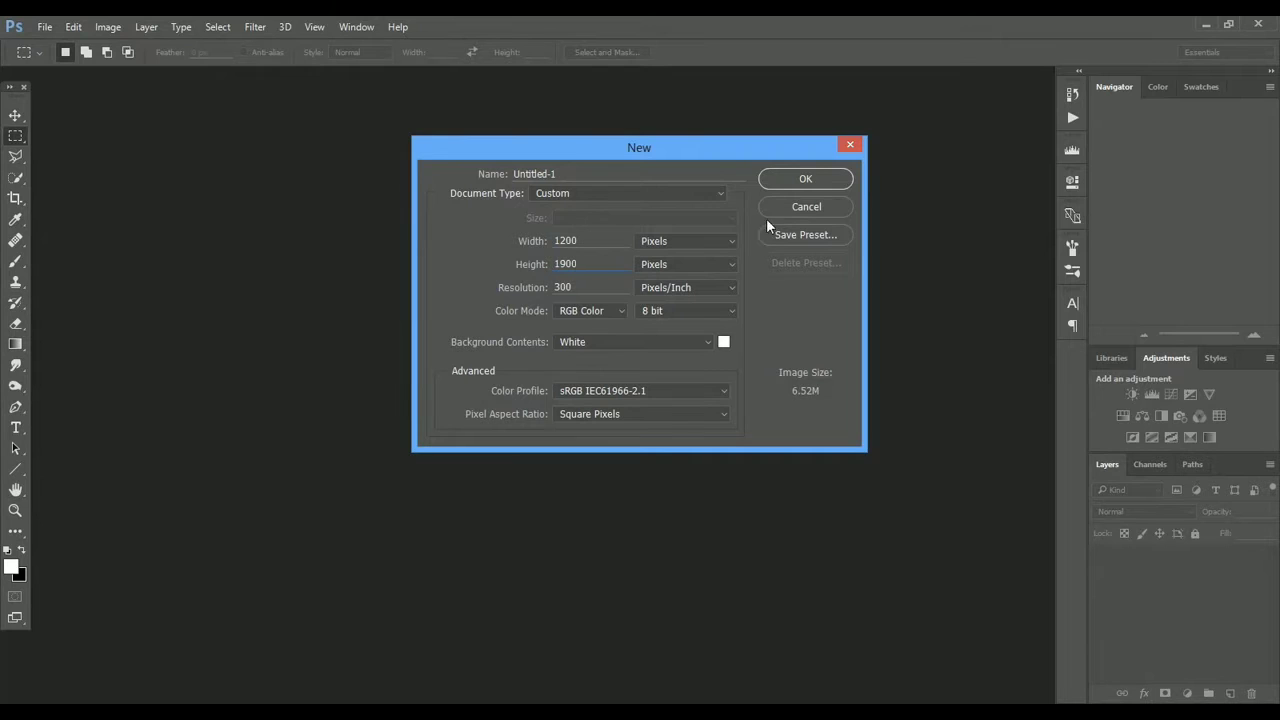
Create the new 1200 × 1900 pixel, 300 ppi RGB document under the name Movie Poster.
key("ctrl+a")
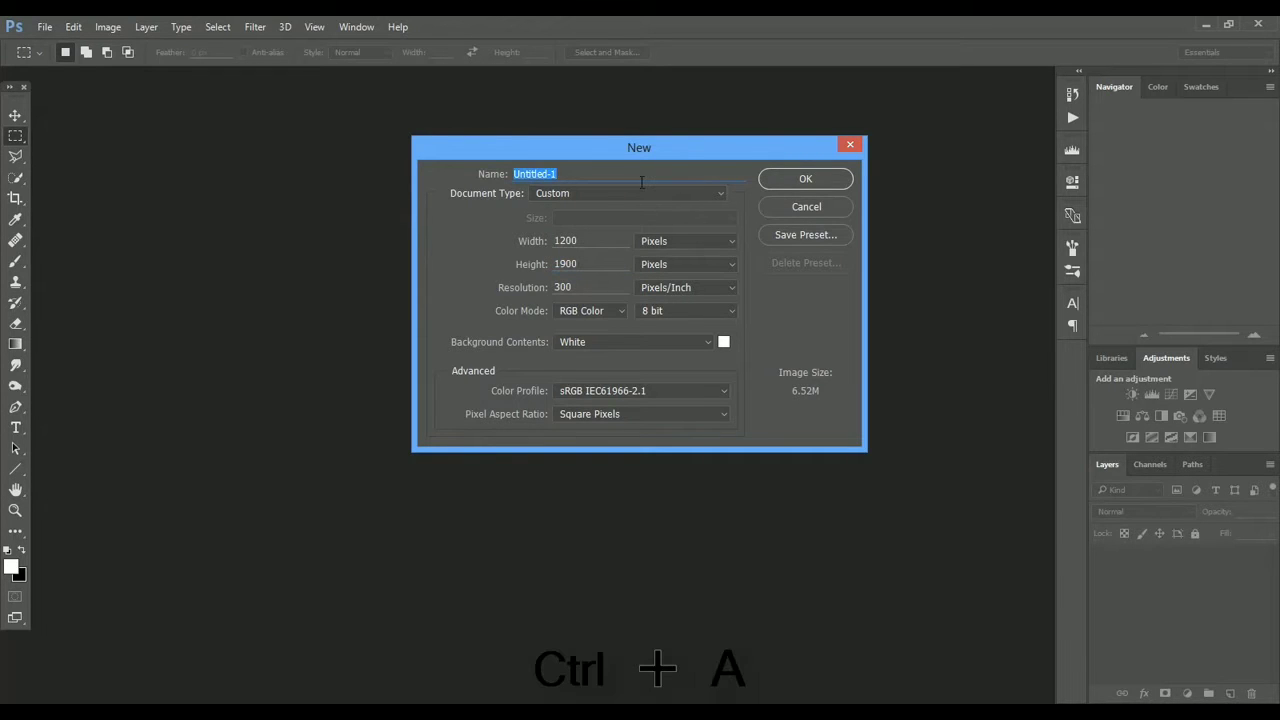
type("Movie Poster")
key("Return")
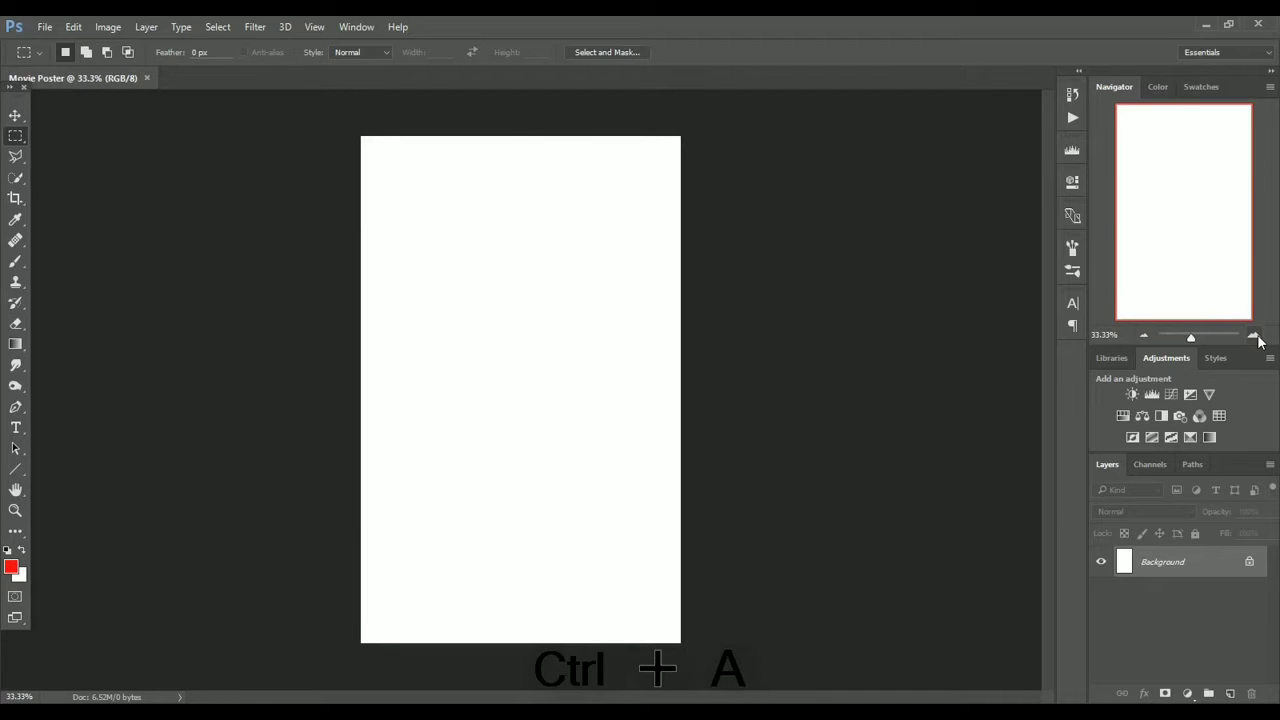
Open buildings-498198_640 from the Downloads folder and copy the picture into the Movie Poster document.
key("ctrl+0")
left_click(44, 27)
left_click(65, 54)
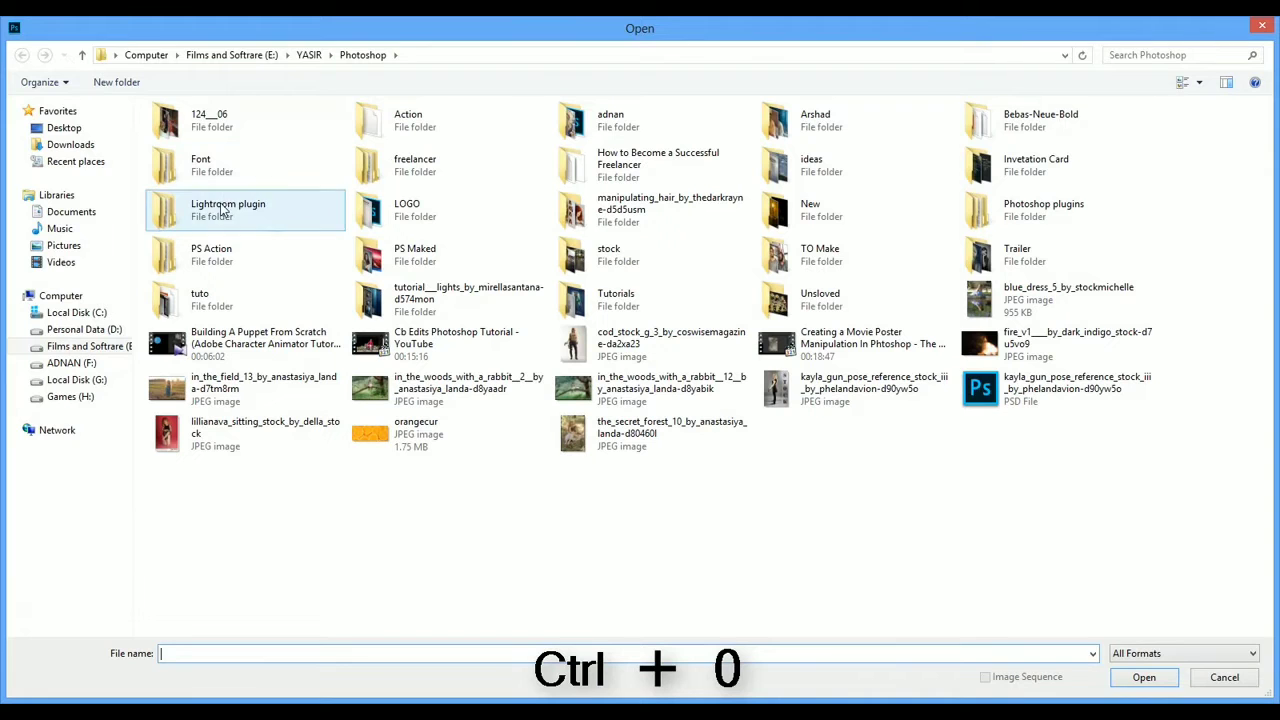
left_click(86, 148)
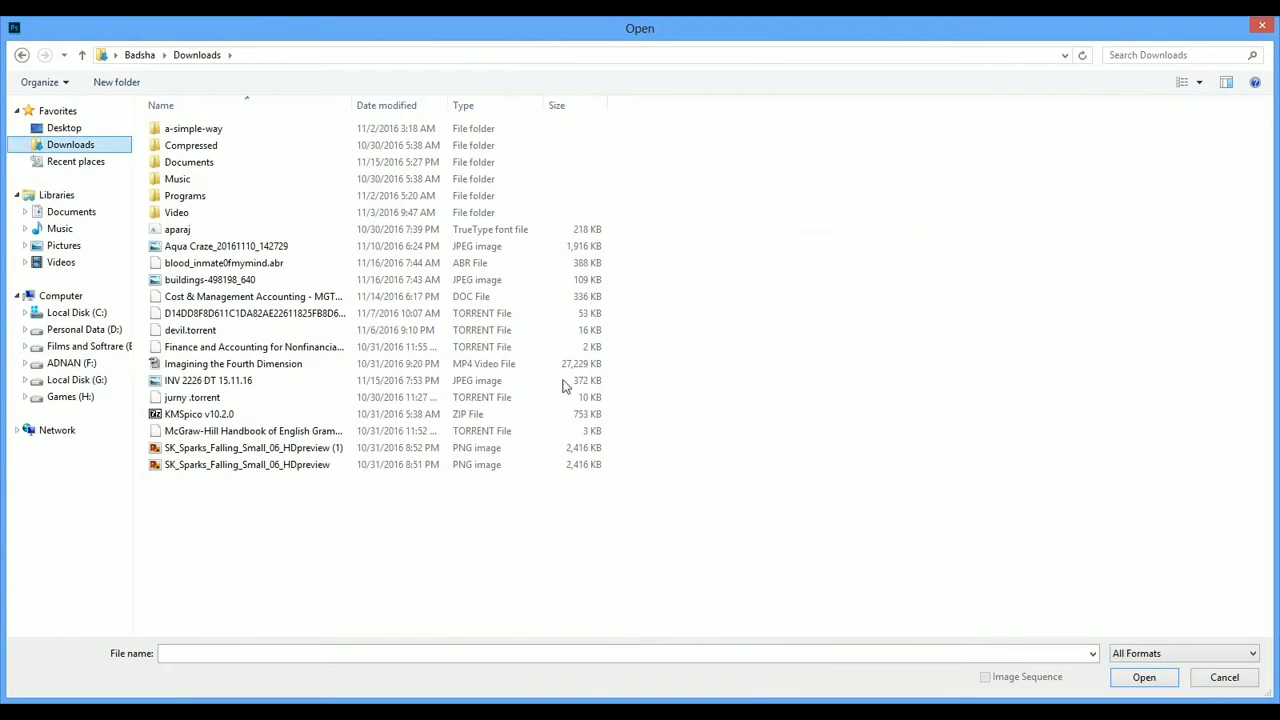
double_click(215, 280)
left_click_drag(494, 430, 414, 364)
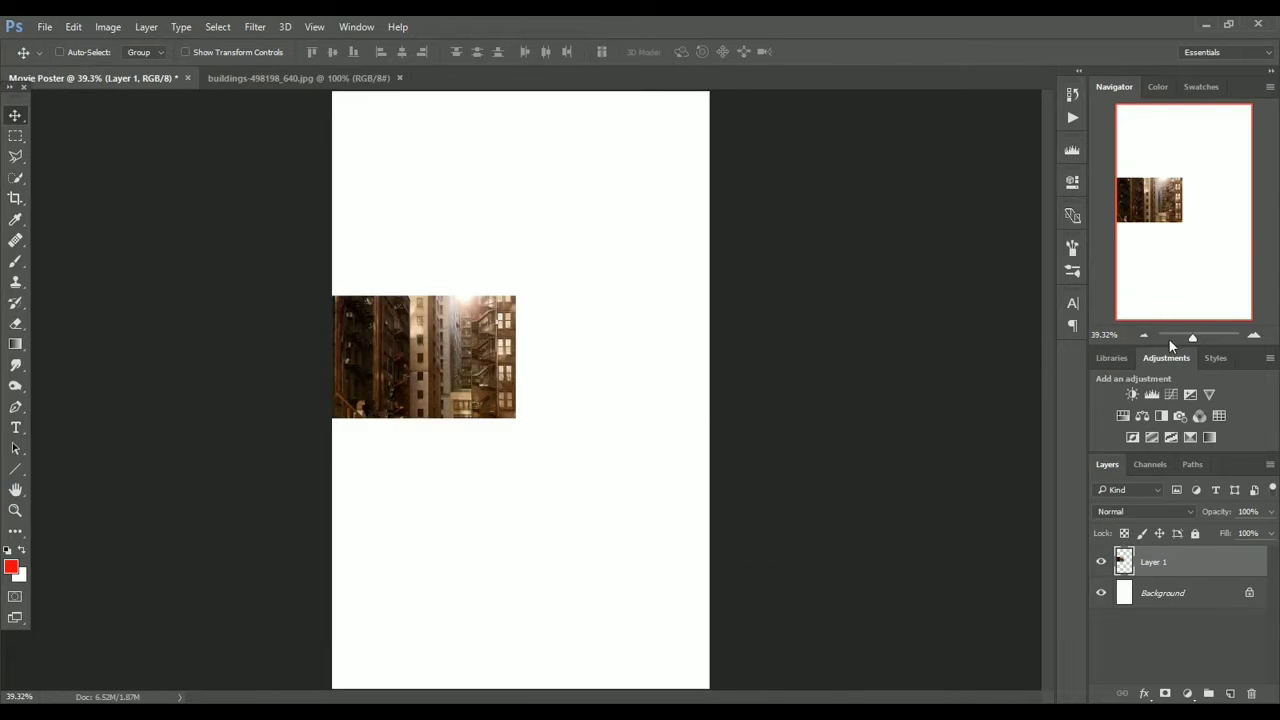
Scale up the buildings picture and reposition it so that it covers the whole poster canvas.
left_click(1143, 335)
left_click(1143, 335)
key("ctrl+t")
left_click_drag(518, 409, 786, 580)
left_click_drag(731, 523, 615, 513)
key("Return")
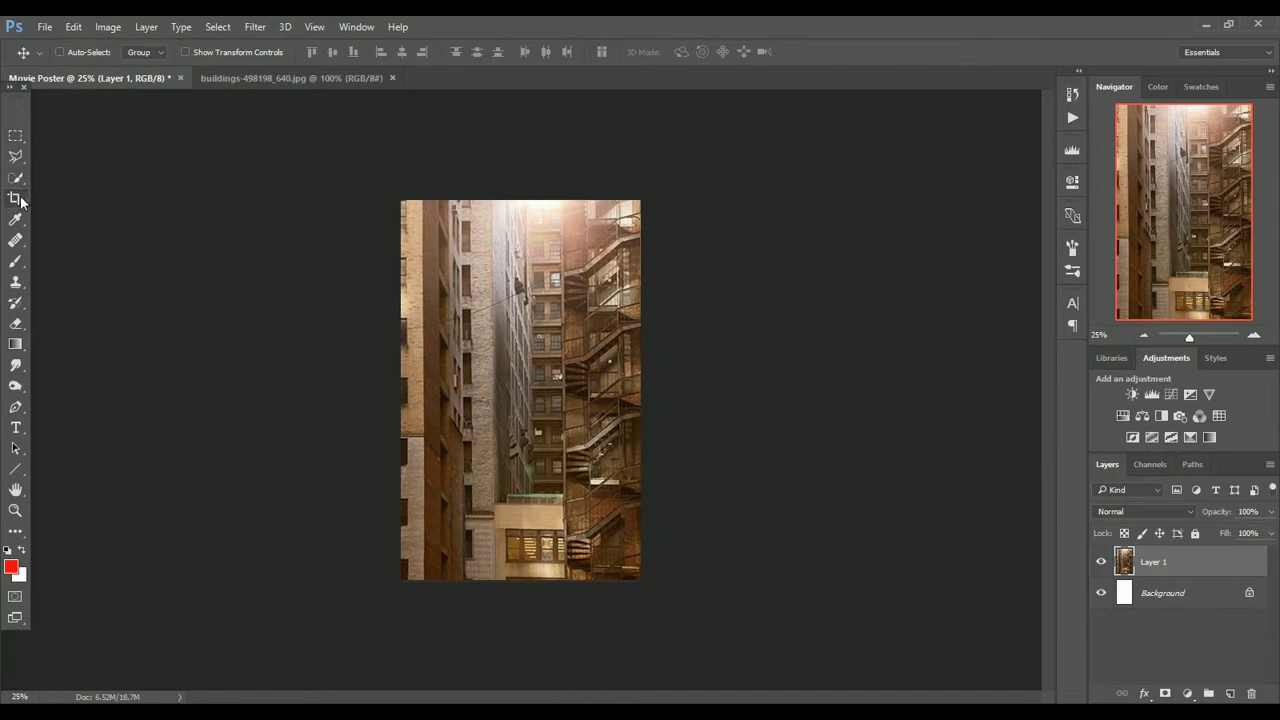
Rotate the buildings picture slightly within the crop frame and apply the crop so the walls lean diagonally.
left_click(15, 198)
left_click_drag(723, 429, 724, 394)
key("Return")
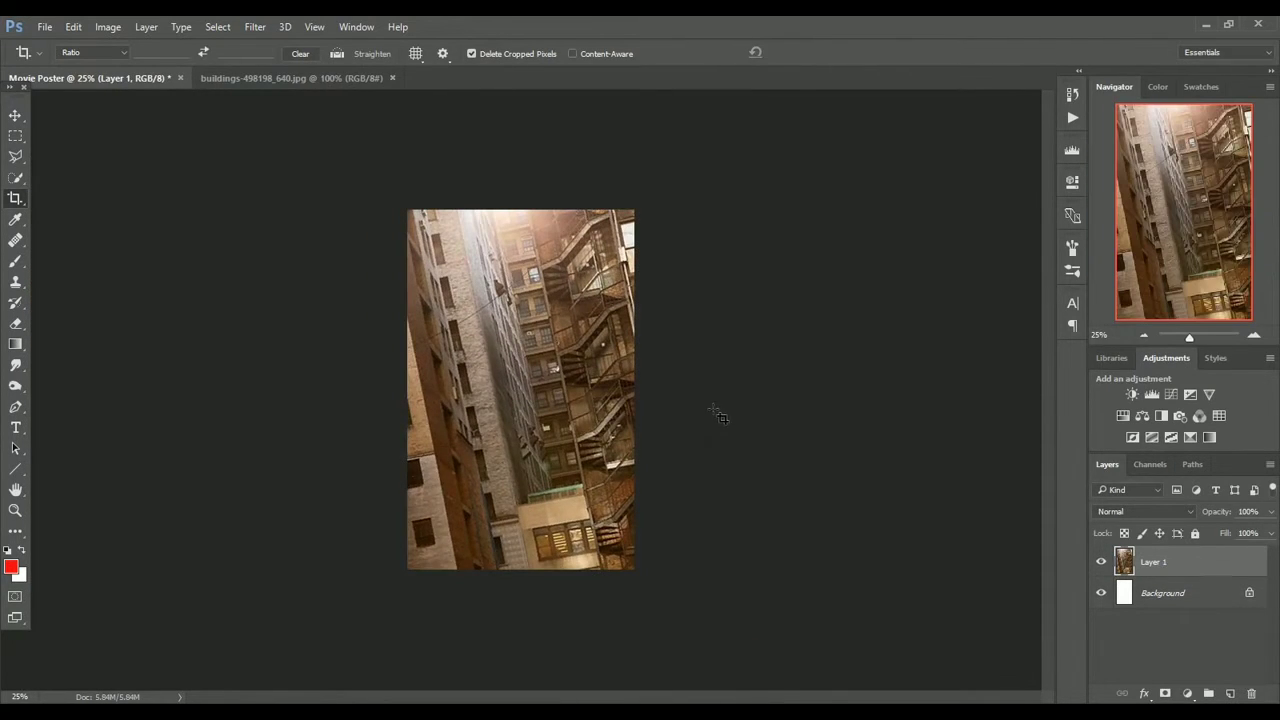
key("ctrl+0")
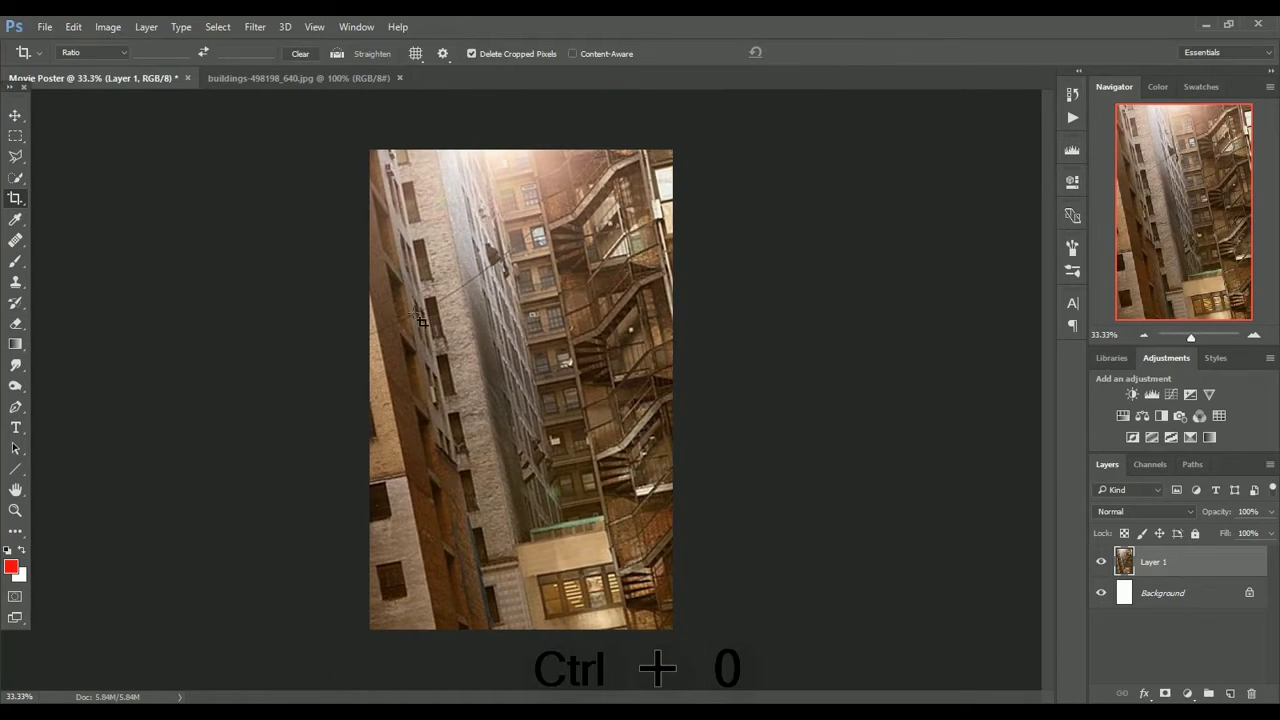
Add a Hue/Saturation adjustment with saturation -70 and lightness -22, then shift the Reds hue and set their saturation to +51.
left_click(1141, 416)
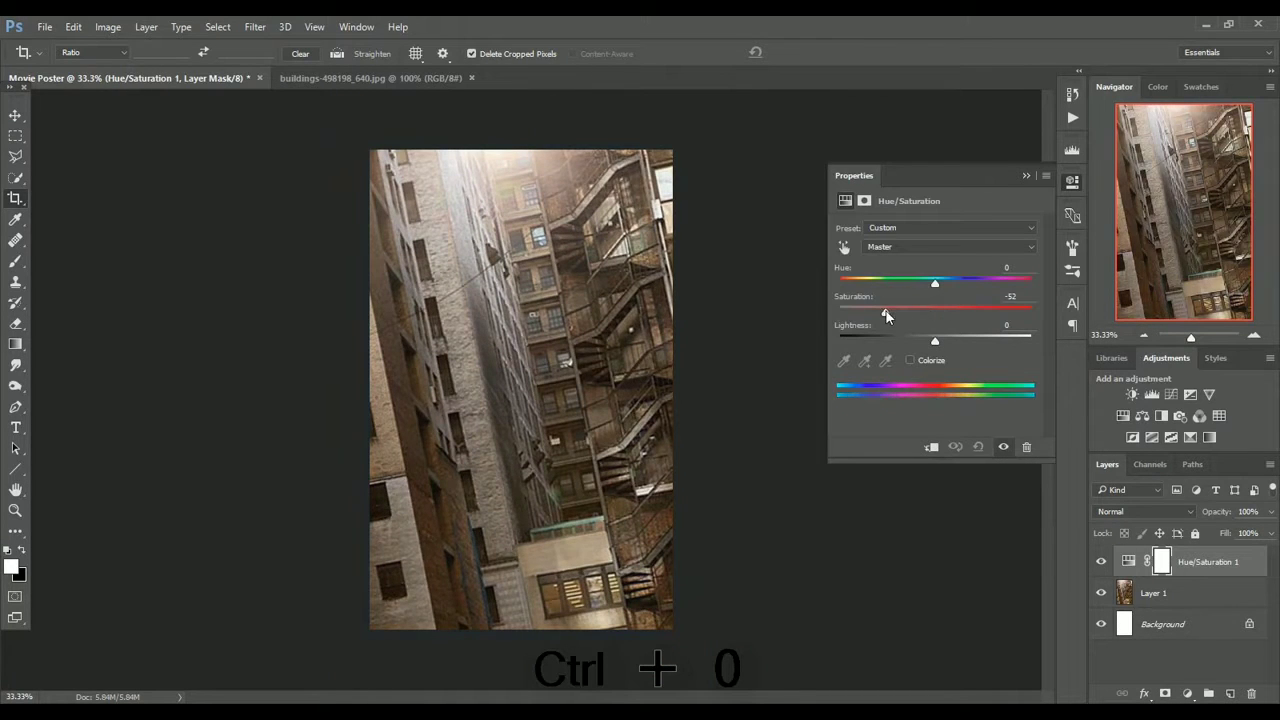
left_click_drag(920, 339, 914, 337)
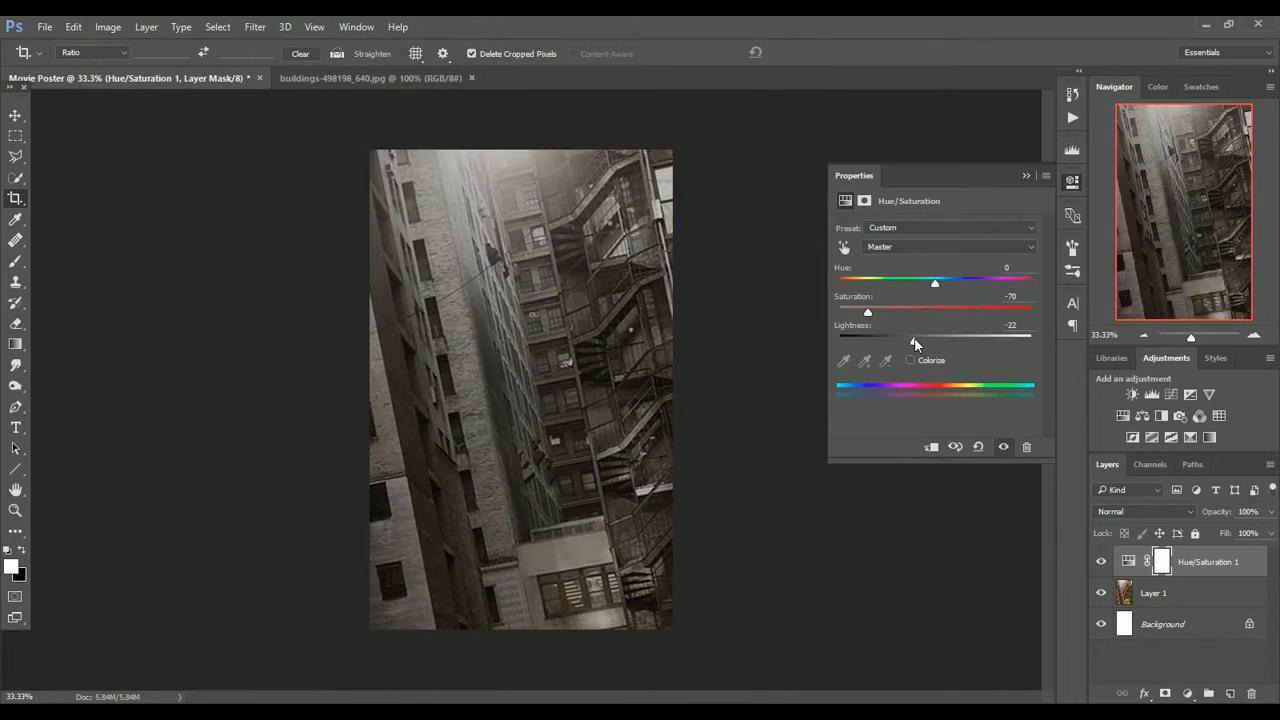
left_click(929, 245)
left_click(929, 270)
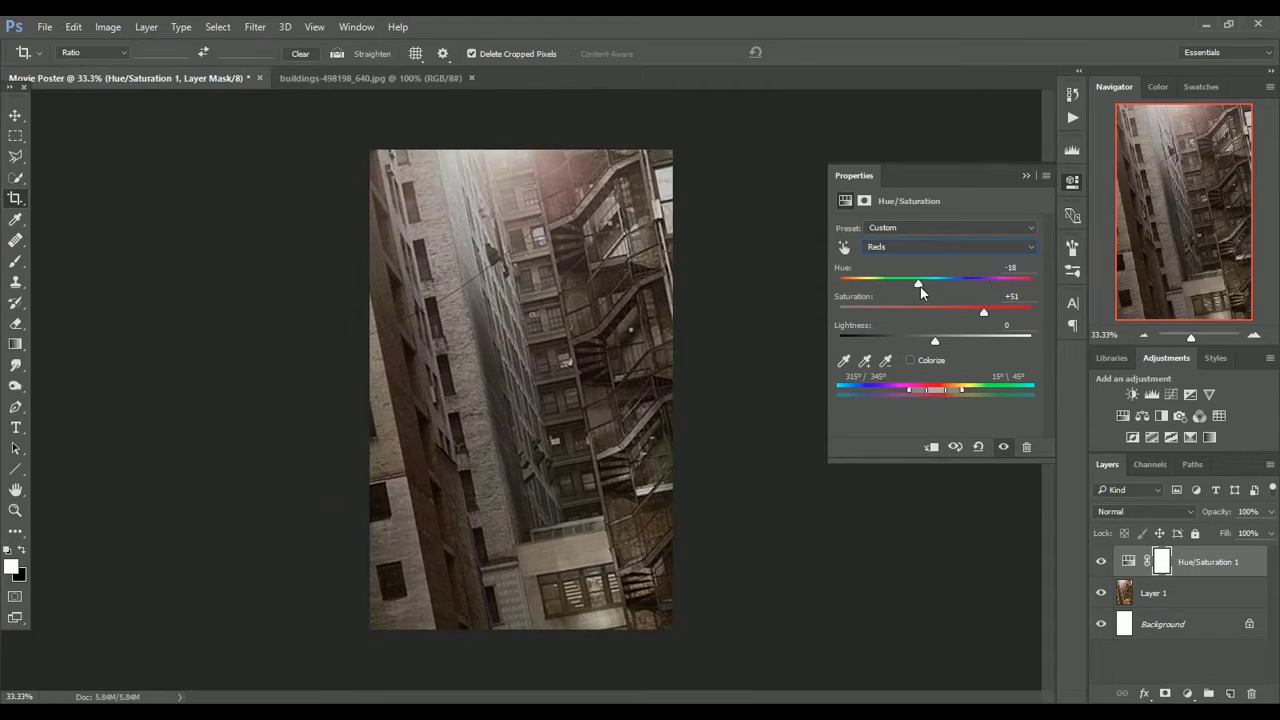
left_click(1025, 175)
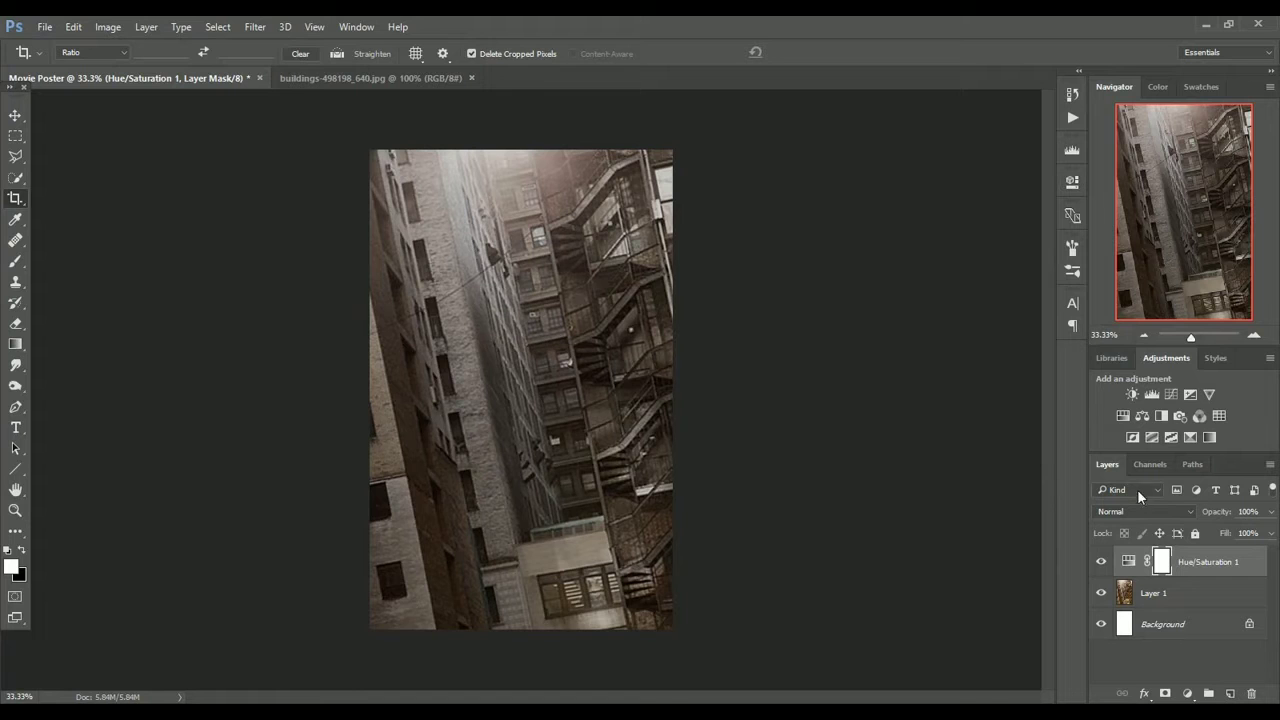
Set up a soft round black brush at 401 px, 0% hardness and 25% opacity.
key("b")
right_click(698, 366)
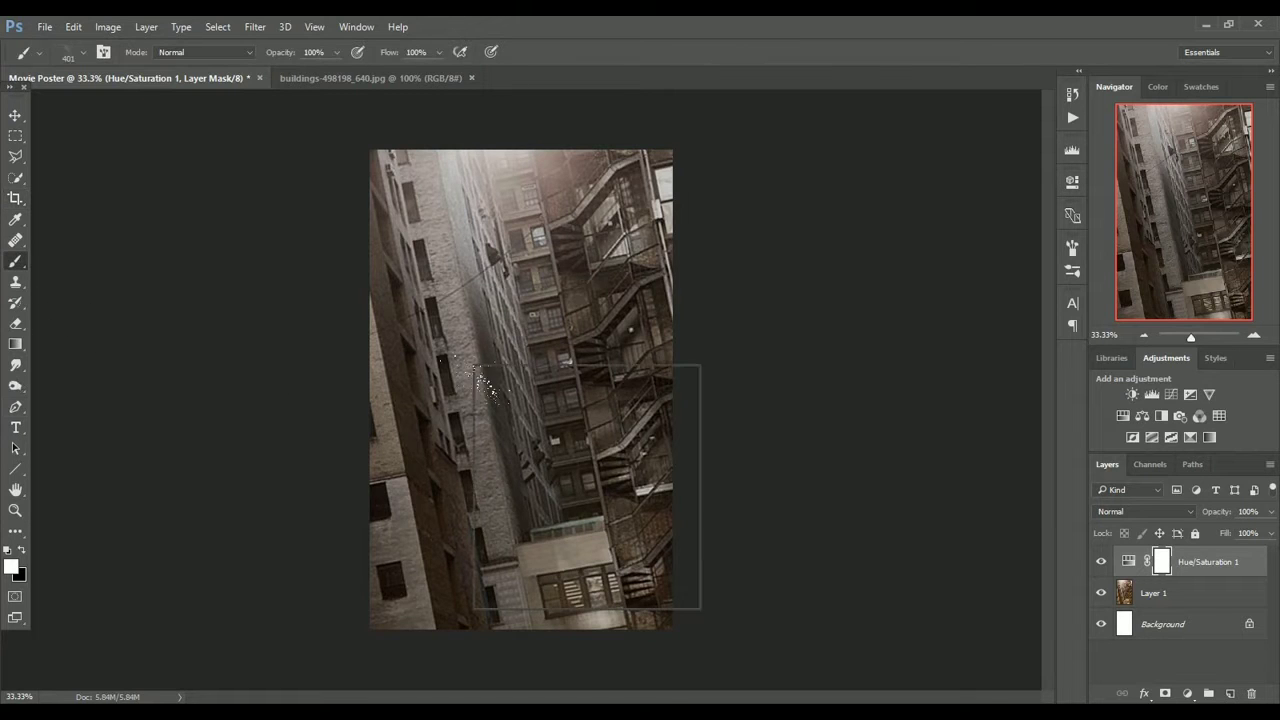
left_click_drag(657, 555, 657, 515)
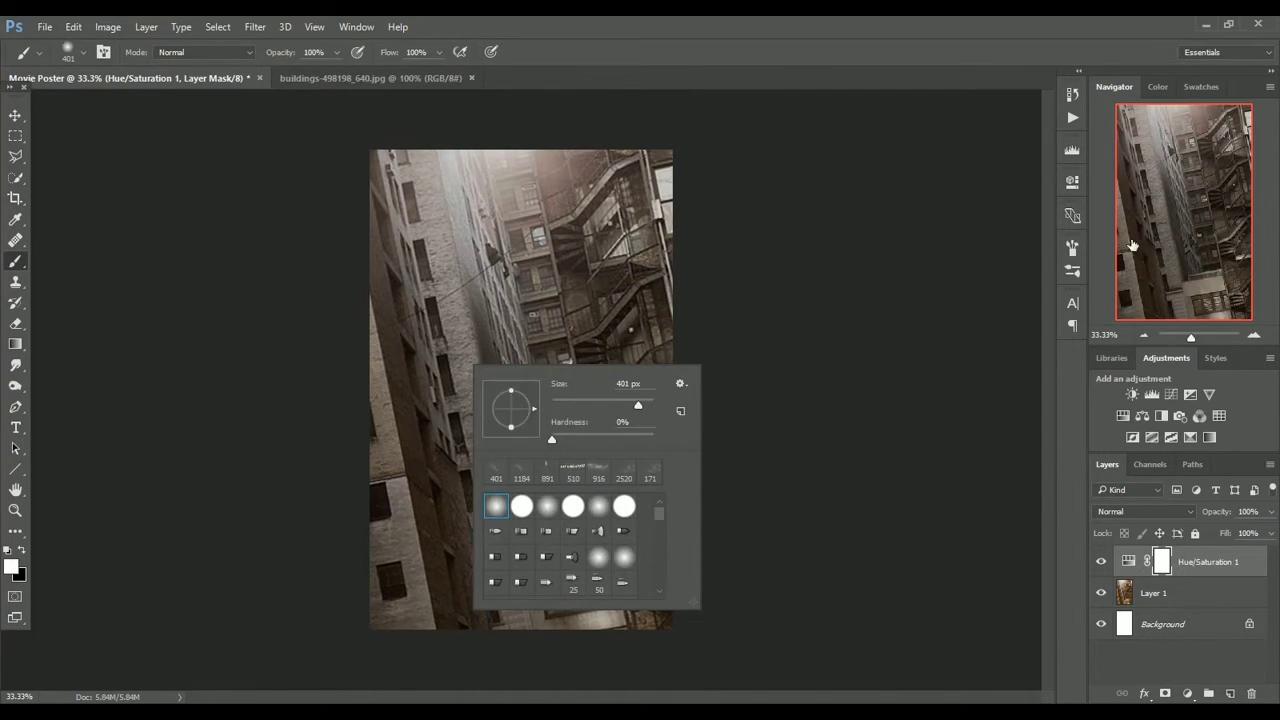
left_click(764, 287)
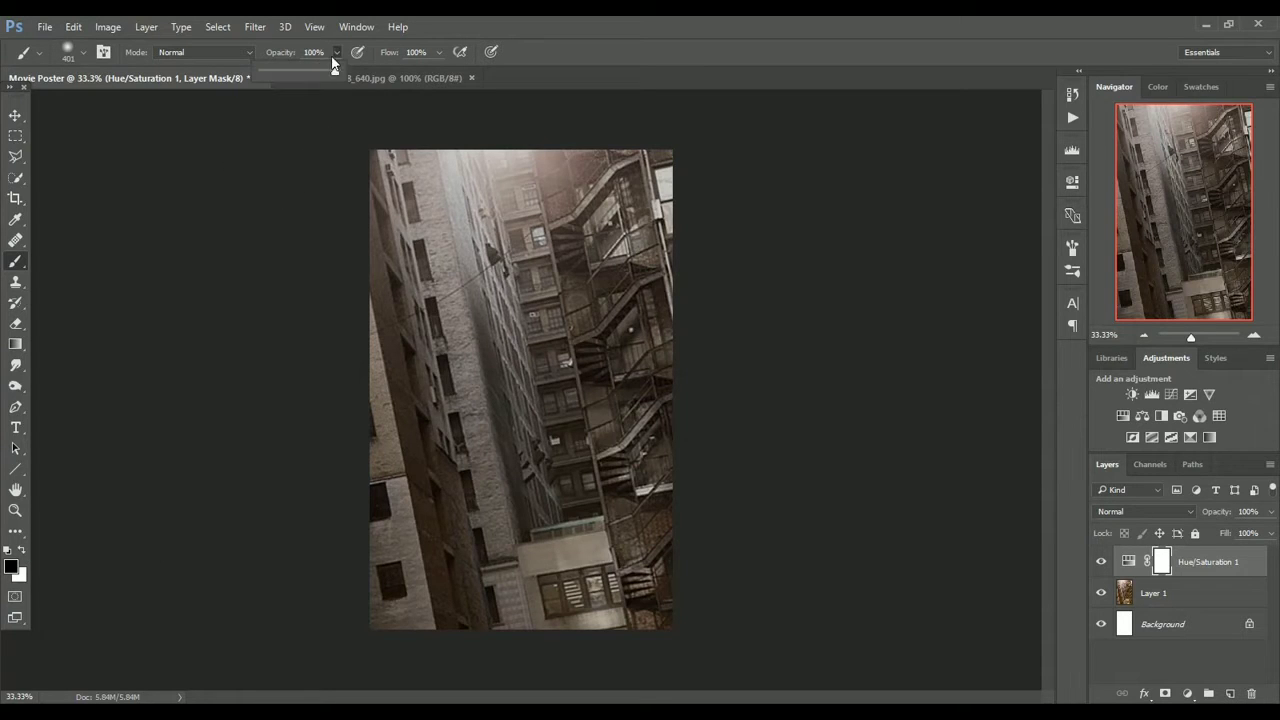
left_click_drag(295, 76, 280, 69)
right_click(599, 351)
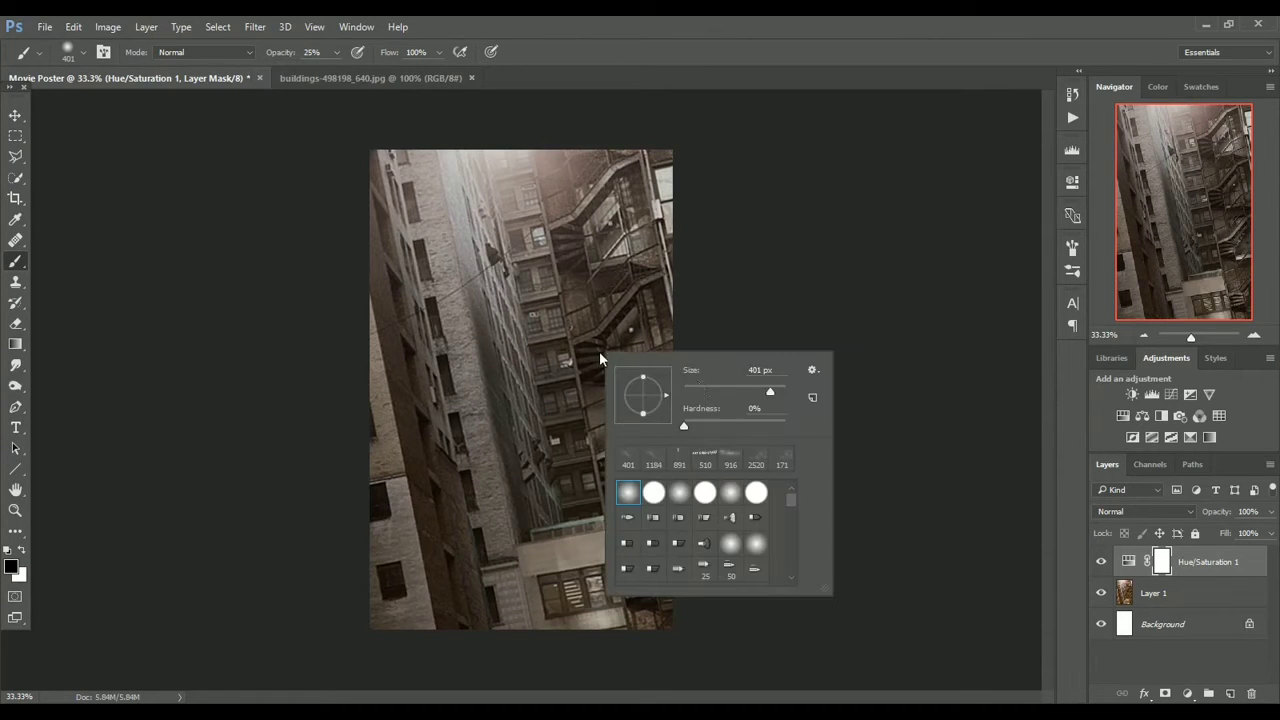
left_click(1026, 314)
Enlarge the brush to about 1200 px and paint the Hue/Saturation mask over the bright area at the poster's top.
key("bracketright")
key("bracketright")
key("bracketright")
key("bracketright")
key("bracketright")
mouse_move(482, 165)
left_mouse_down()
mouse_move(486, 243)
mouse_move(478, 180)
left_mouse_up()
key("bracketright")
mouse_move(554, 204)
left_mouse_down()
mouse_move(528, 312)
mouse_move(515, 259)
mouse_move(582, 171)
left_mouse_up()
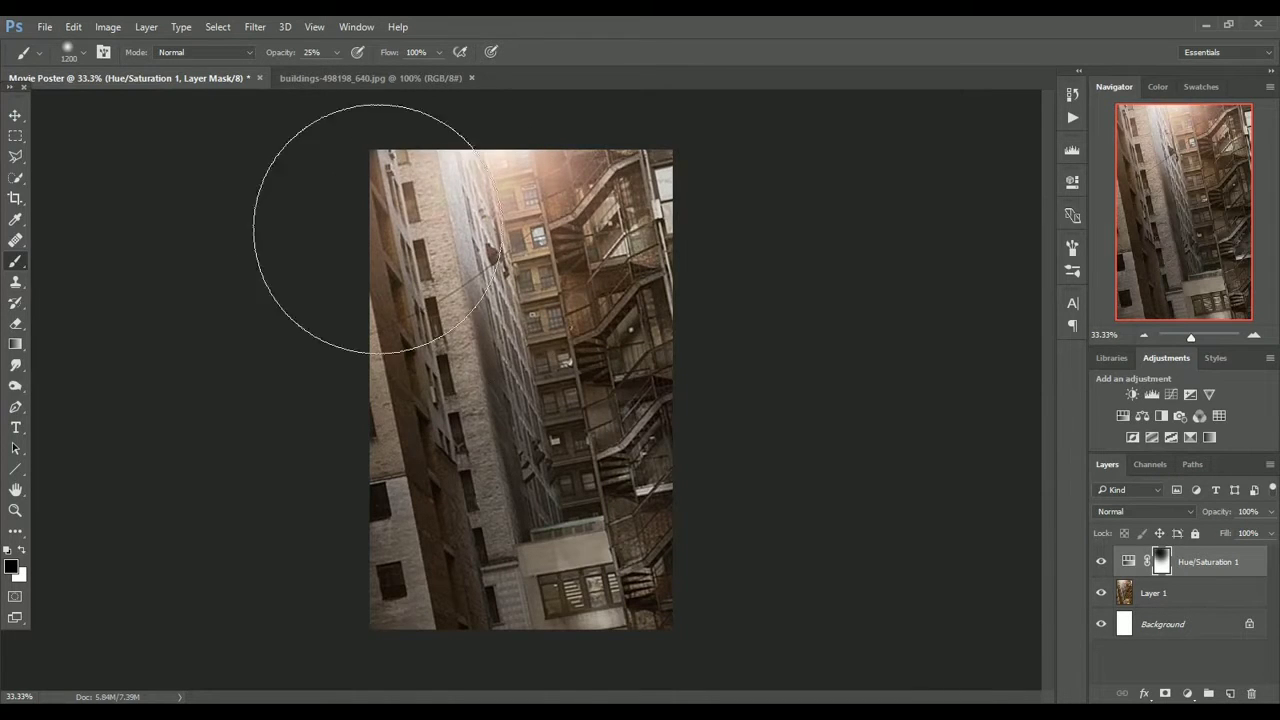
Reduce the brush size to 175 px.
key("bracketleft")
key("bracketleft")
key("bracketleft")
key("bracketleft")
key("bracketleft")
key("bracketleft")
key("bracketleft")
key("bracketleft")
key("bracketleft")
key("bracketleft")
key("bracketleft")
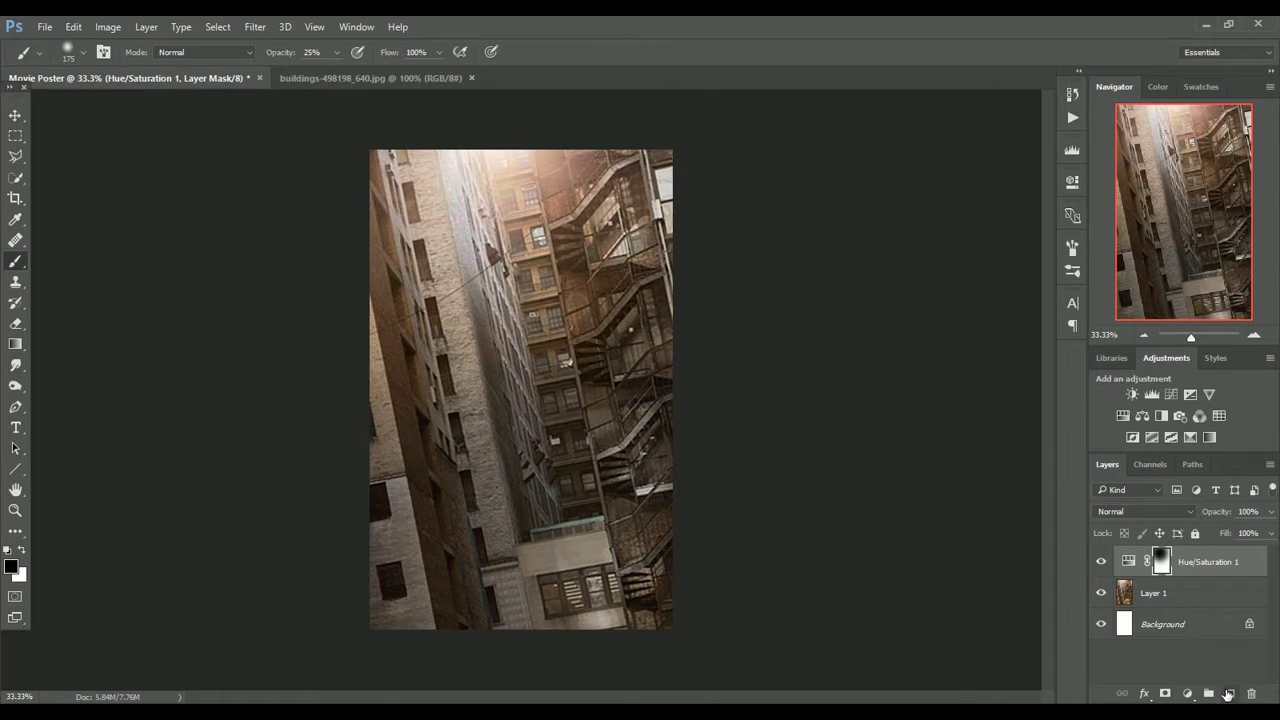
Add a Curves adjustment layer that darkens the picture by lowering the white point and moving the black point inward.
left_click(1152, 394)
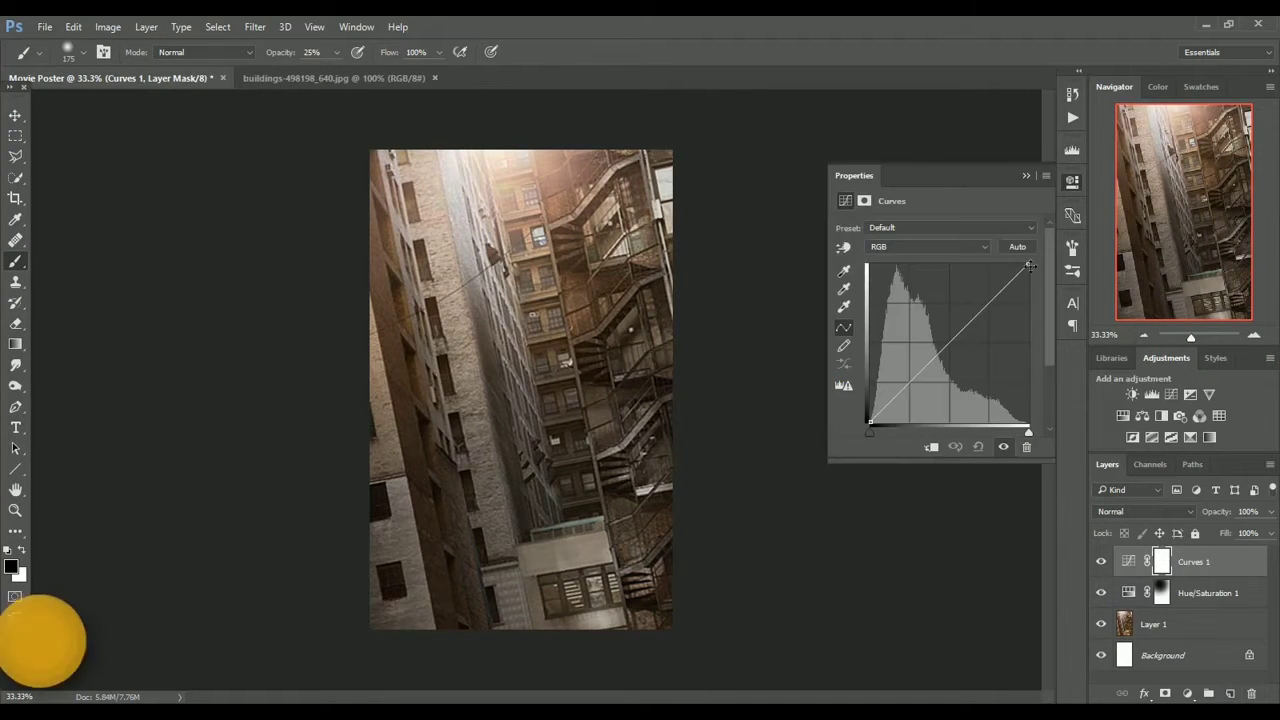
left_click_drag(1032, 279, 1044, 309)
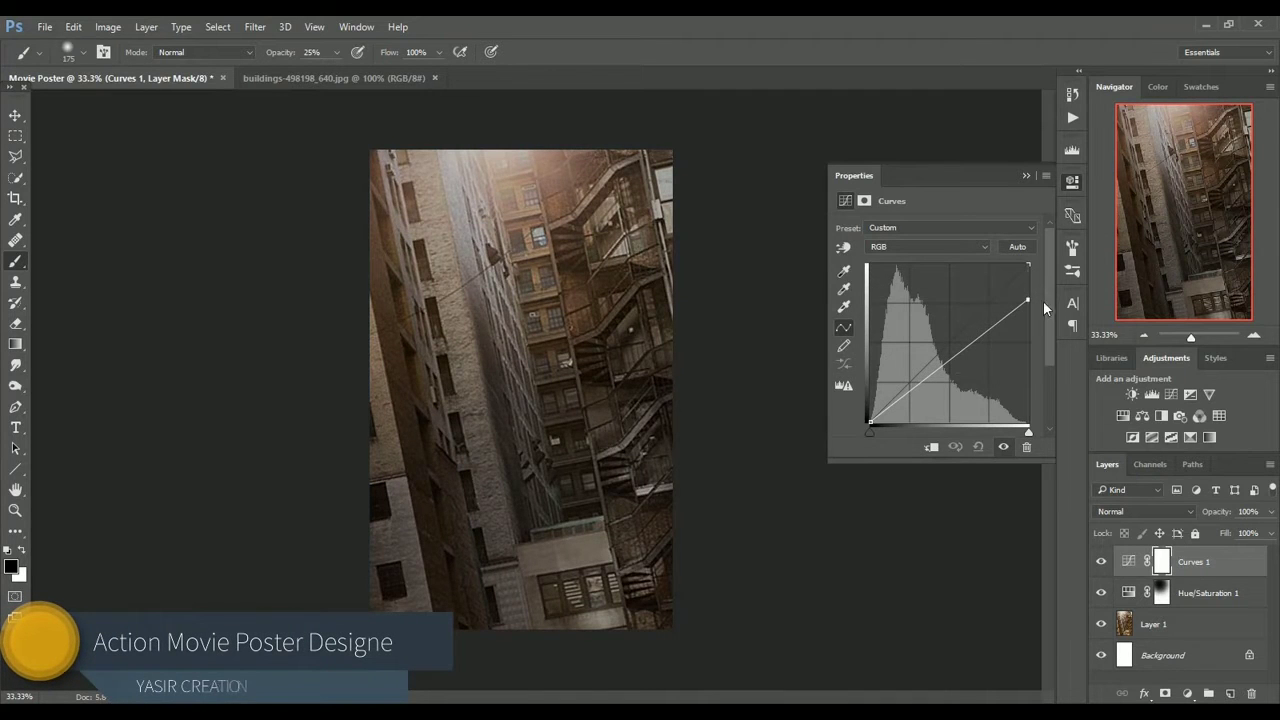
left_click_drag(868, 422, 876, 422)
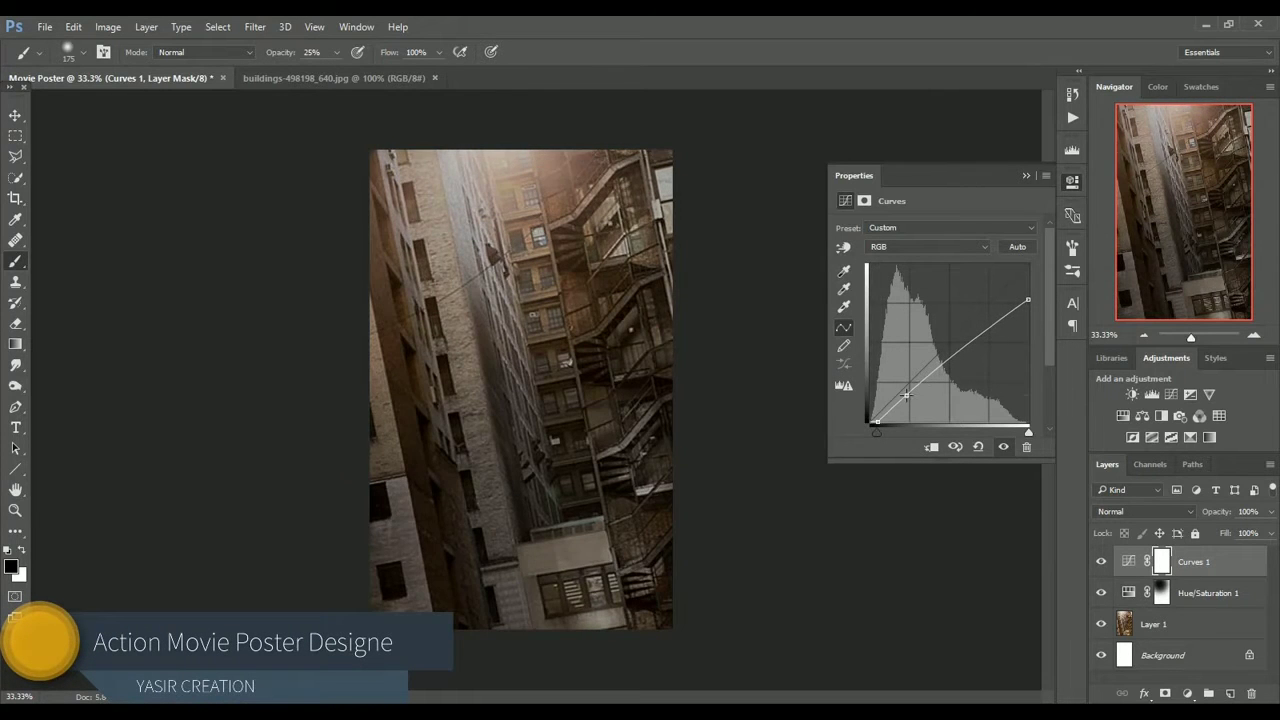
left_click_drag(985, 333, 988, 337)
left_click_drag(1028, 300, 1028, 272)
left_click(1028, 175)
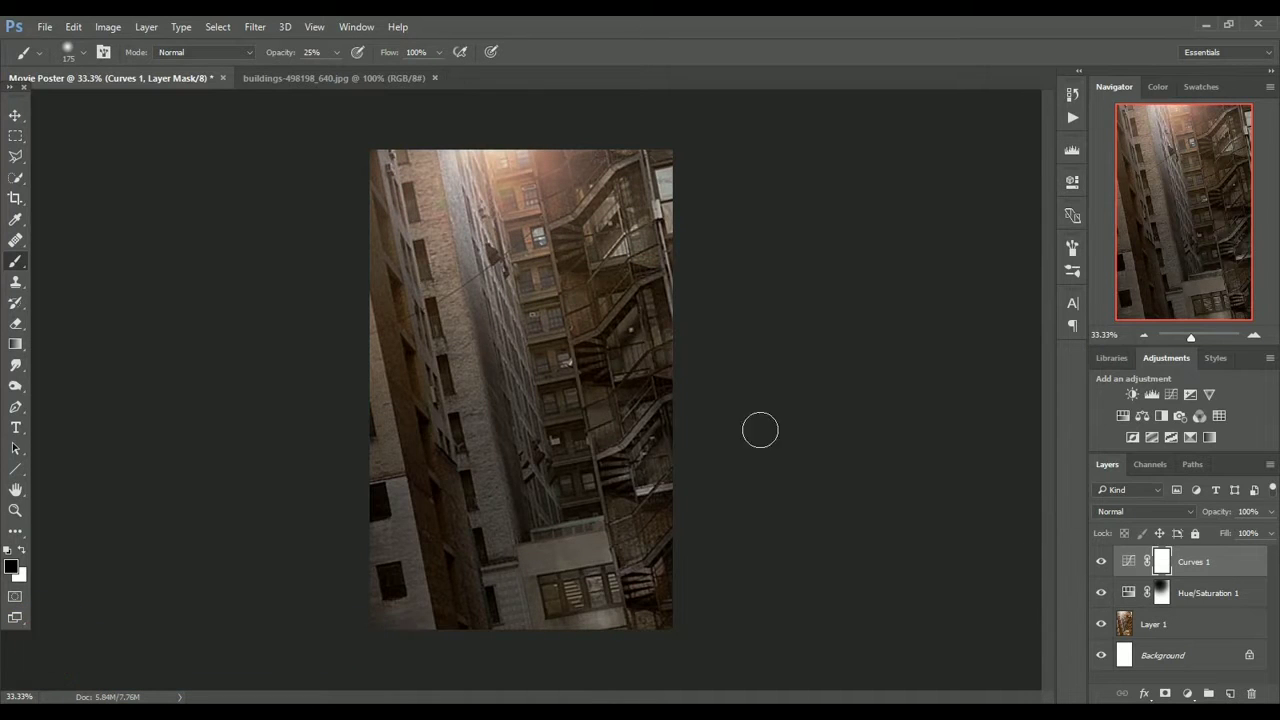
Add a new layer above the Curves adjustment and name it Fog.
left_click(1230, 693)
double_click(1153, 562)
key("Return")
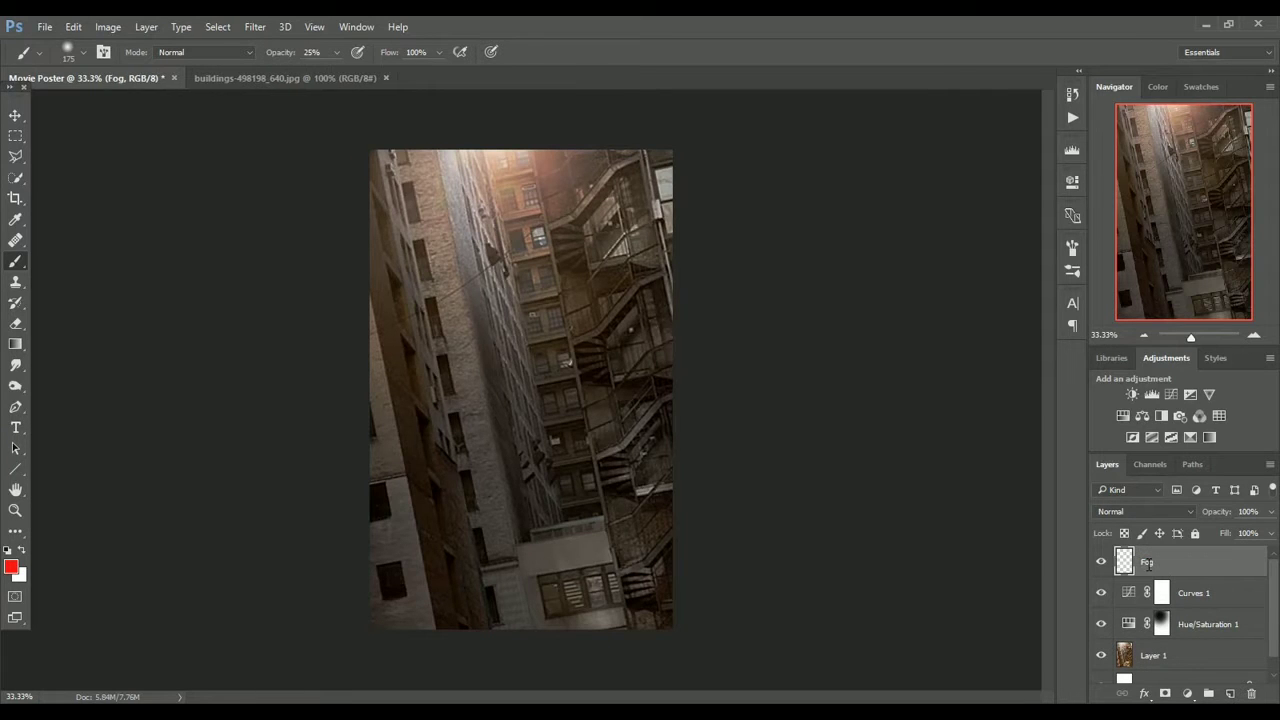
Set the foreground colour to a neutral grey of about #a1a0a0.
left_click(11, 566)
left_click_drag(818, 335, 817, 323)
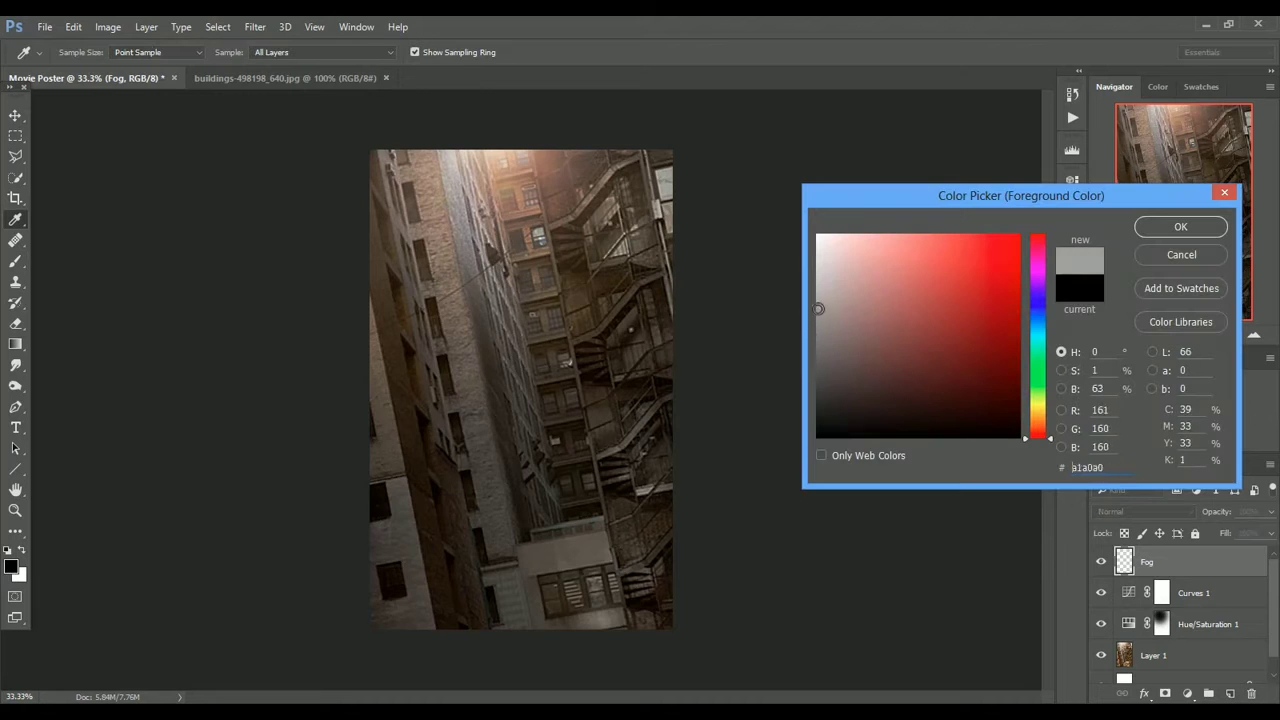
left_click(1176, 230)
Choose a cloud-shaped brush, enlarge it to 1300 px and stamp grey fog over the lower part of the poster.
key("b")
right_click(525, 283)
left_click_drag(701, 409, 702, 498)
left_click(625, 543)
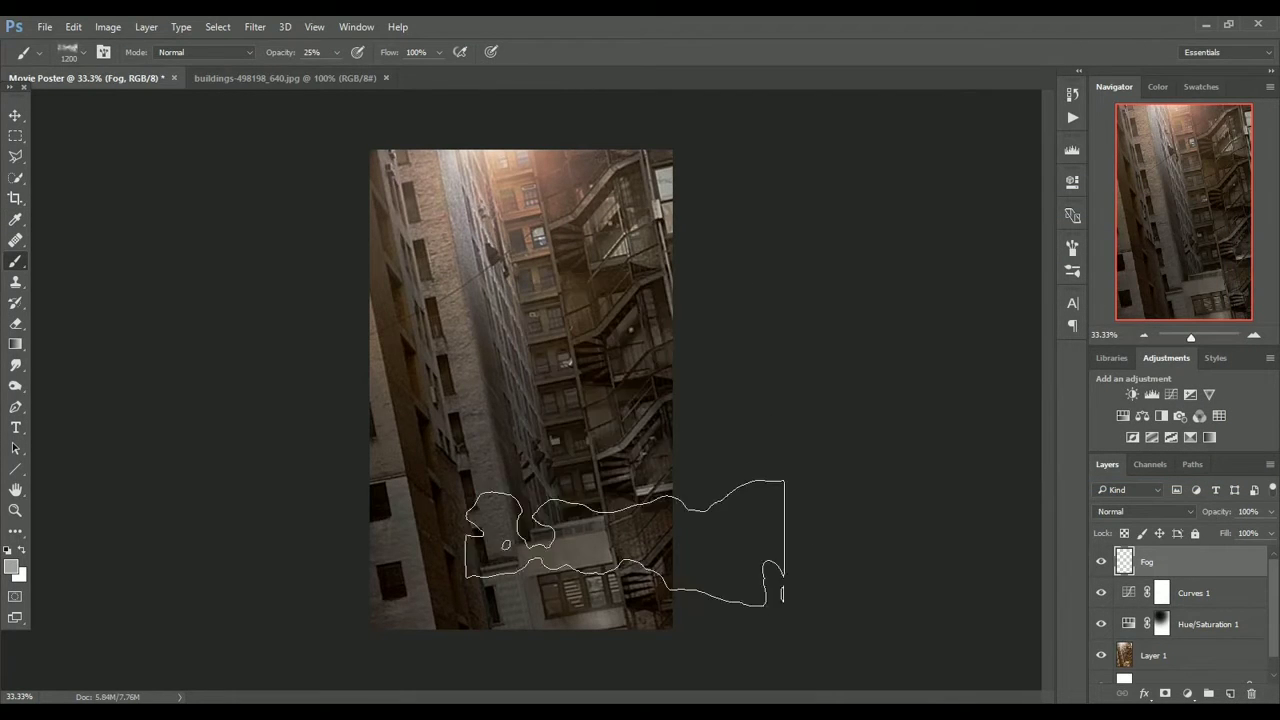
key("]")
left_click(522, 566)
left_click(471, 590)
left_click(644, 503)
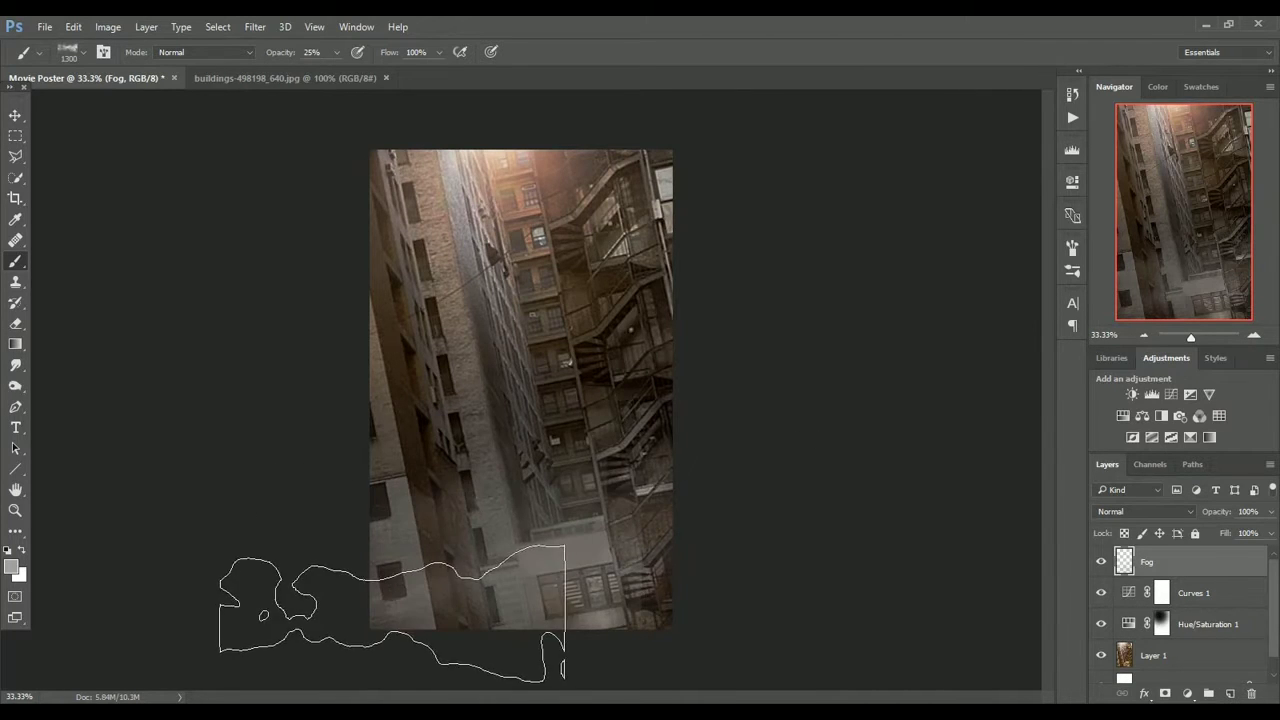
Switch to another 1200 px cloud brush, enlarge it to 1400 px and stamp more fog along the poster's base.
right_click(590, 450)
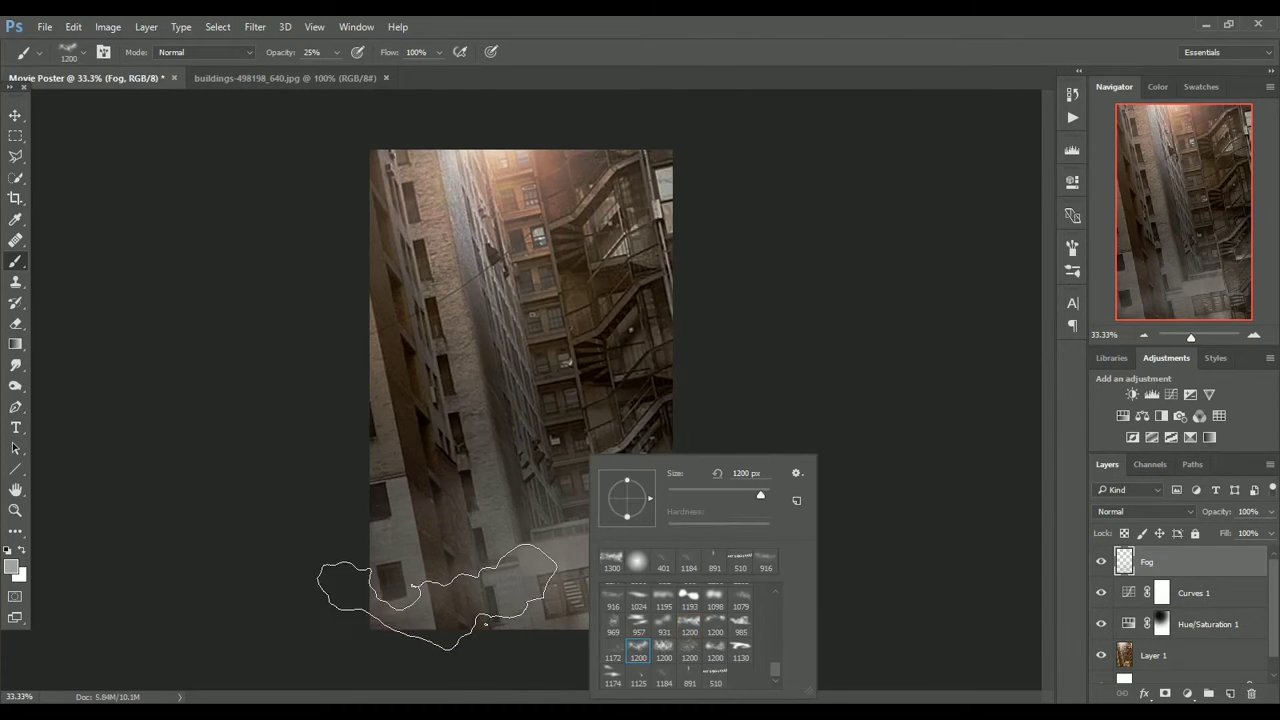
left_click(893, 358)
key("]")
key("]")
left_click(622, 600)
left_click(424, 522)
left_click(730, 583)
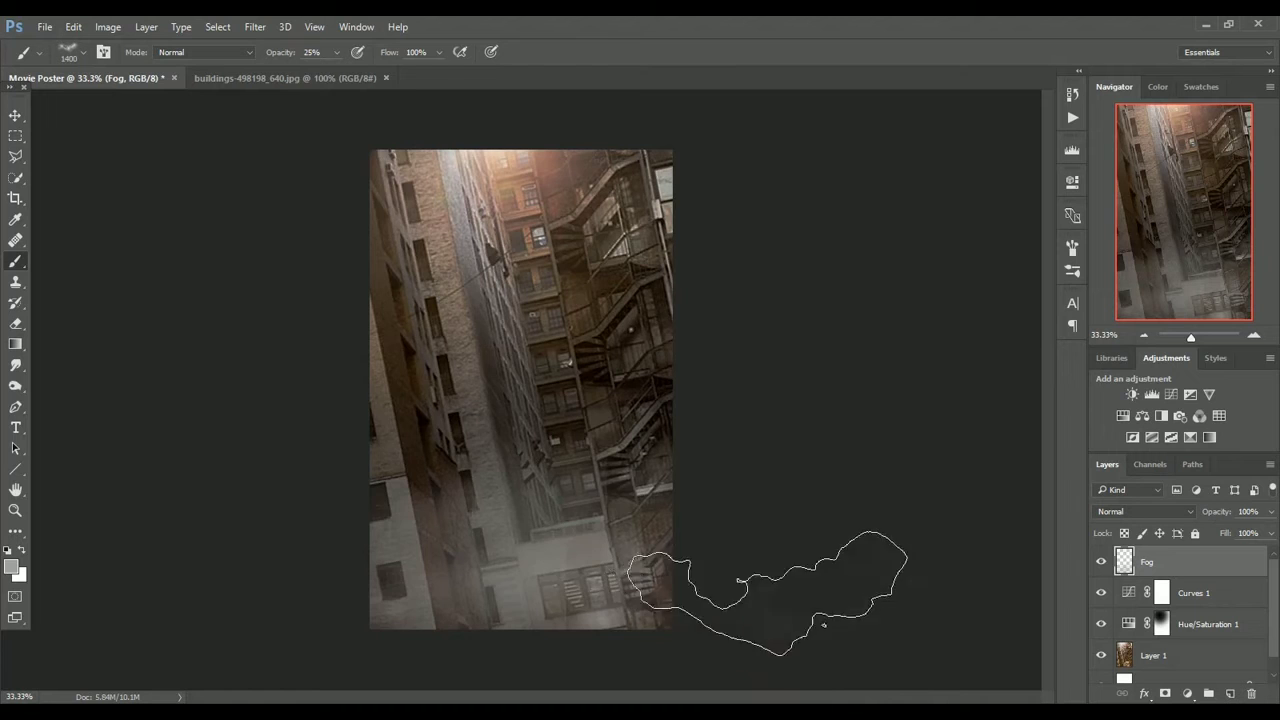
Reset the foreground to black and darken parts of the bottom fog, changing to the 1079 px brush enlarged to 1100 px.
left_click(7, 551)
left_click(387, 620)
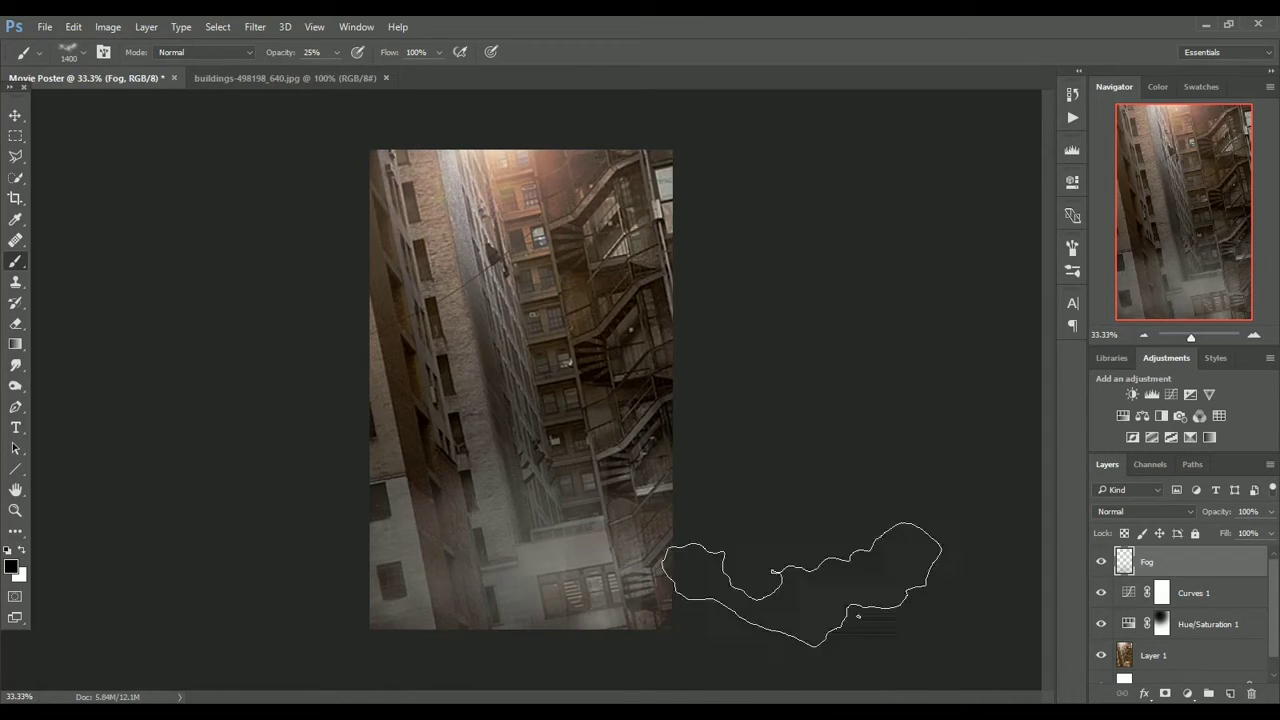
right_click(592, 460)
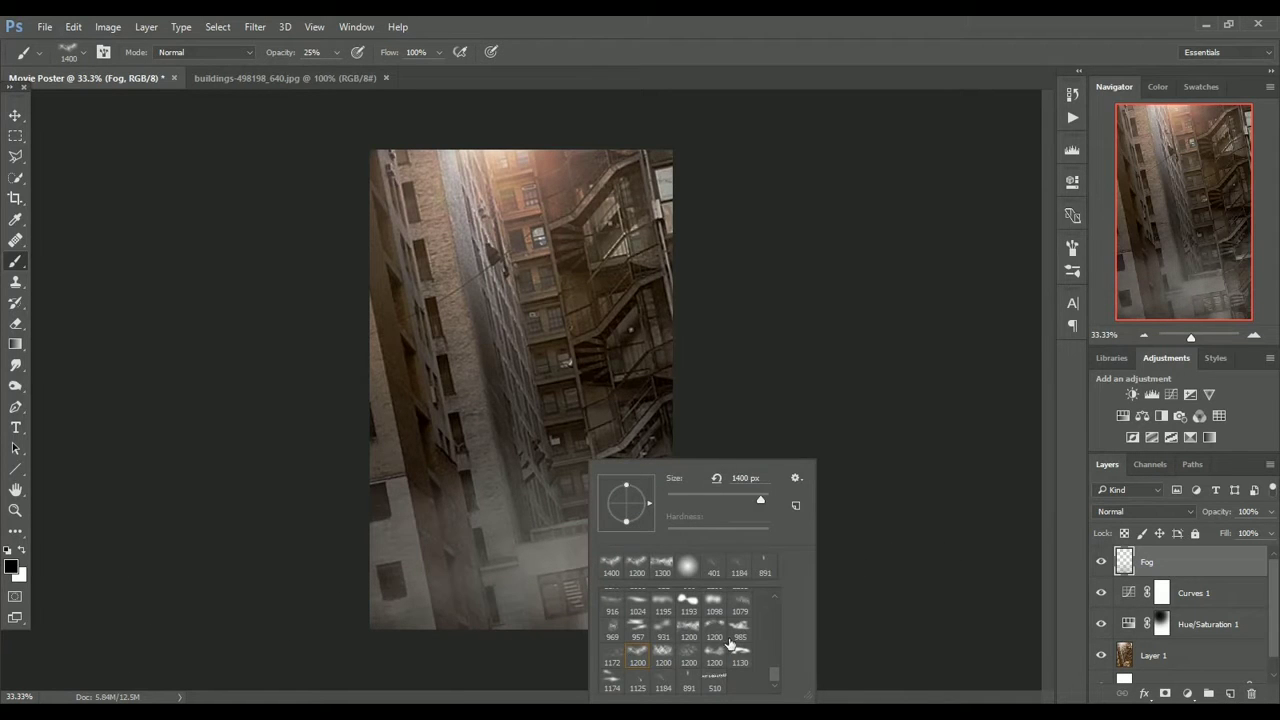
left_click(410, 622)
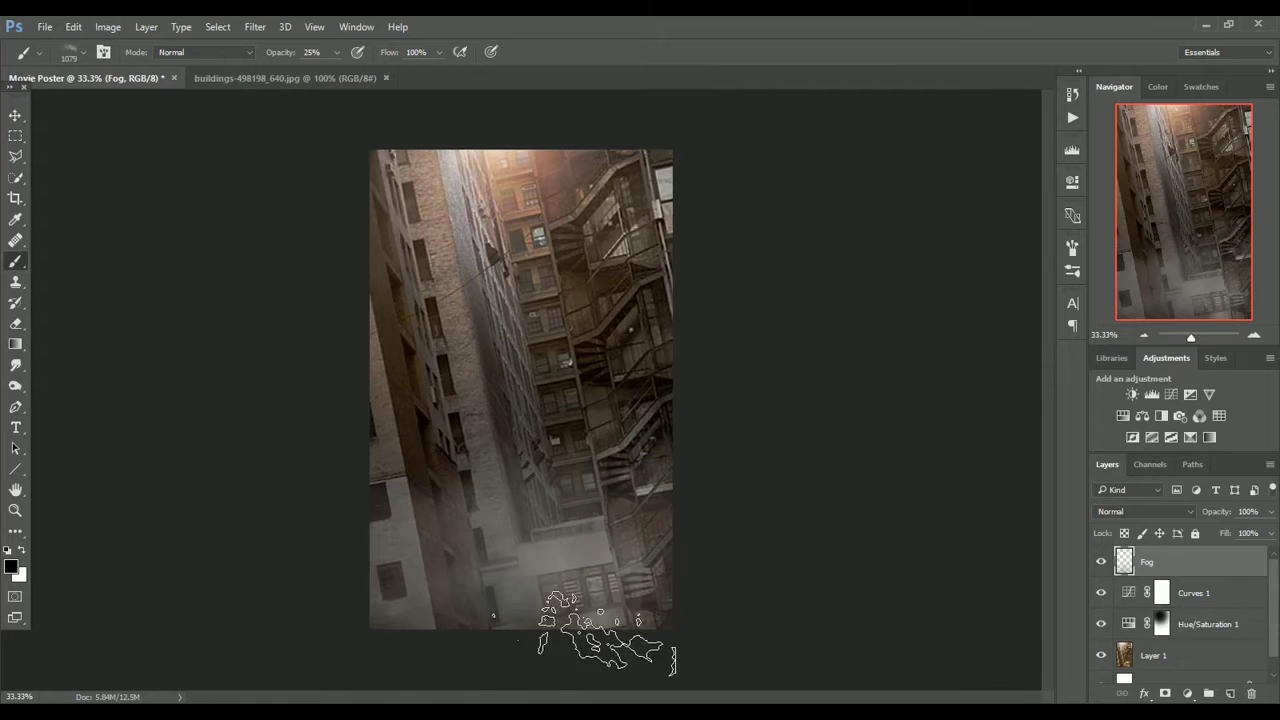
key("bracketright")
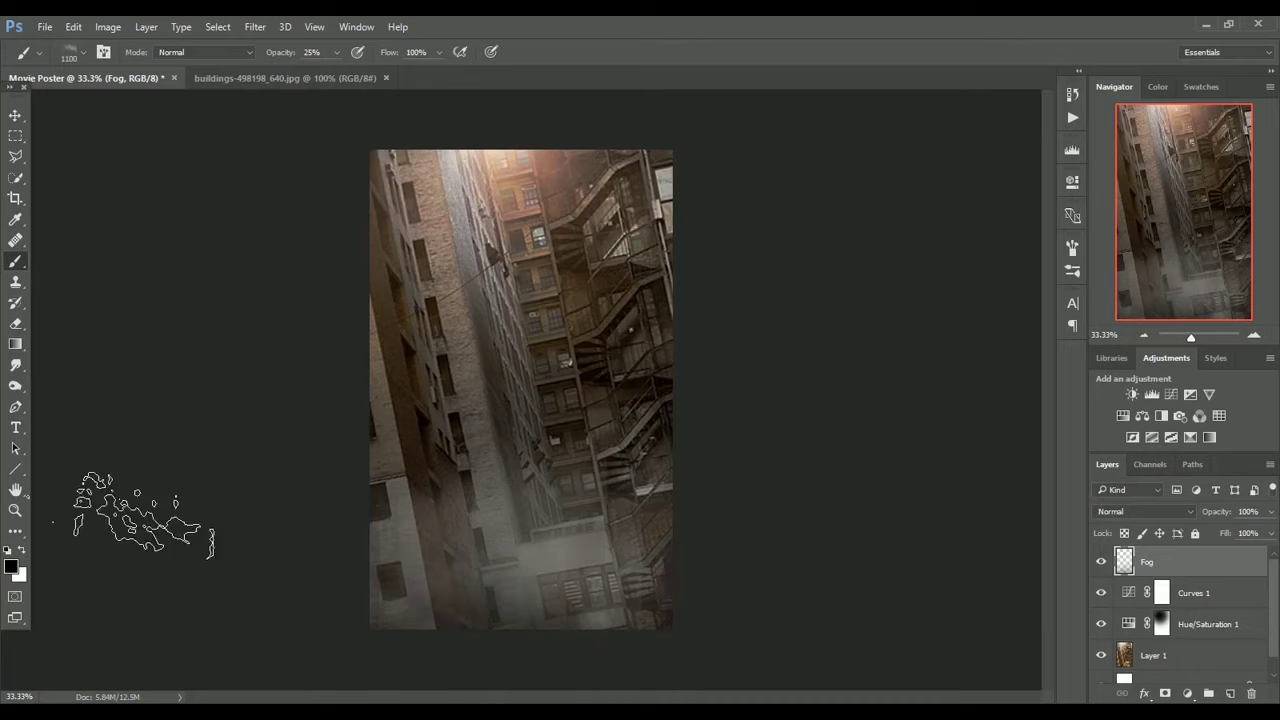
Try a stamp of the 1193 px brush over the middle of the poster and undo it.
right_click(505, 503)
left_click(556, 600)
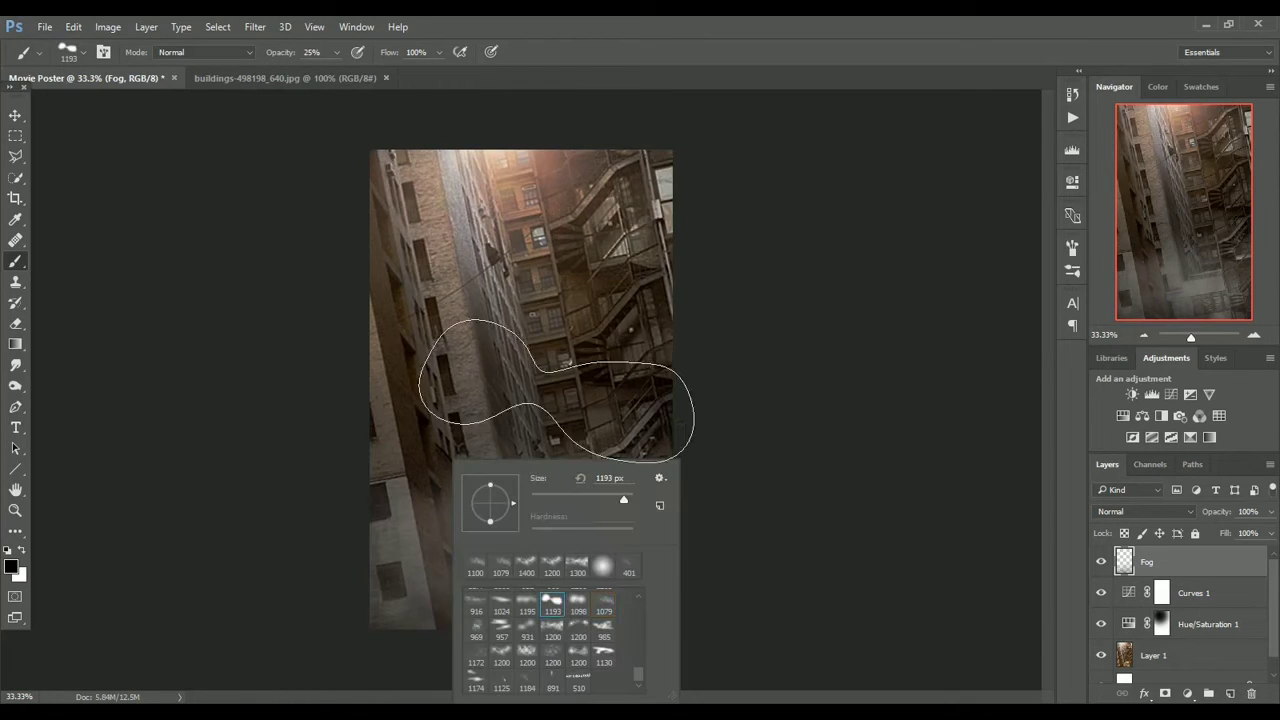
left_click(557, 392)
key("ctrl+z")
Choose a 1200 px cloud brush, rotate its tip and set the foreground colour to bright yellow.
right_click(582, 424)
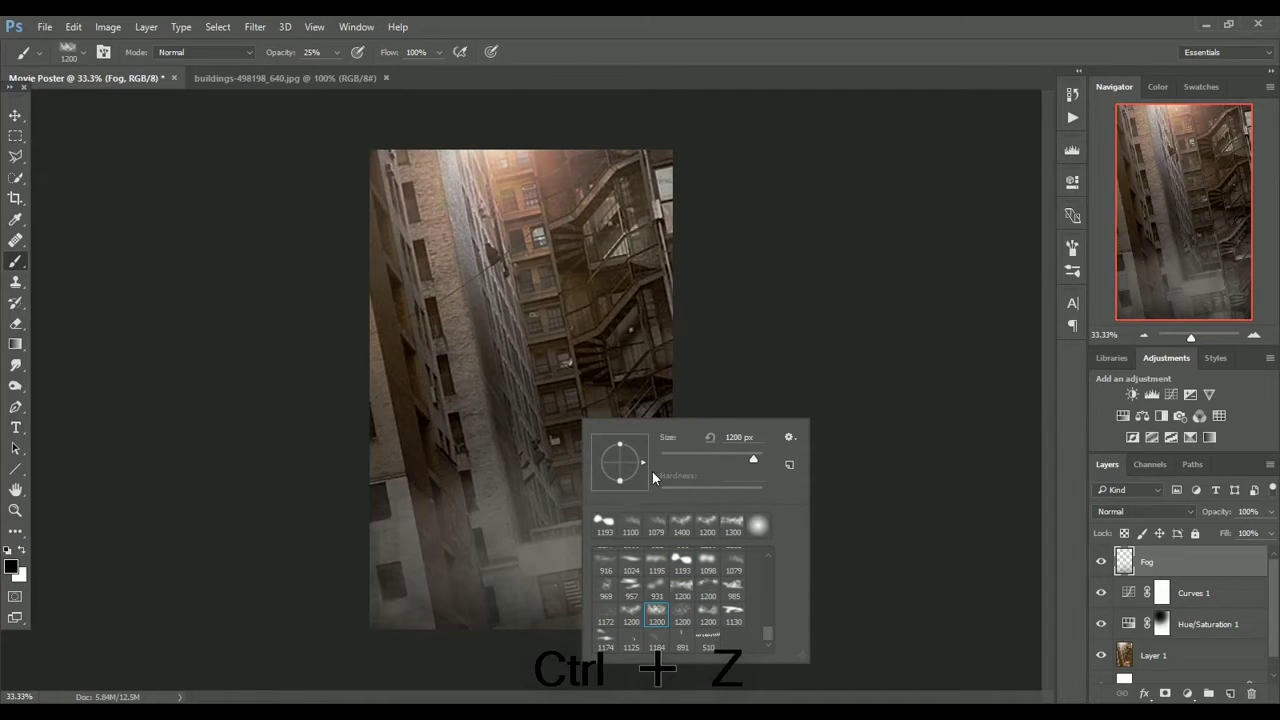
left_click_drag(636, 462, 618, 443)
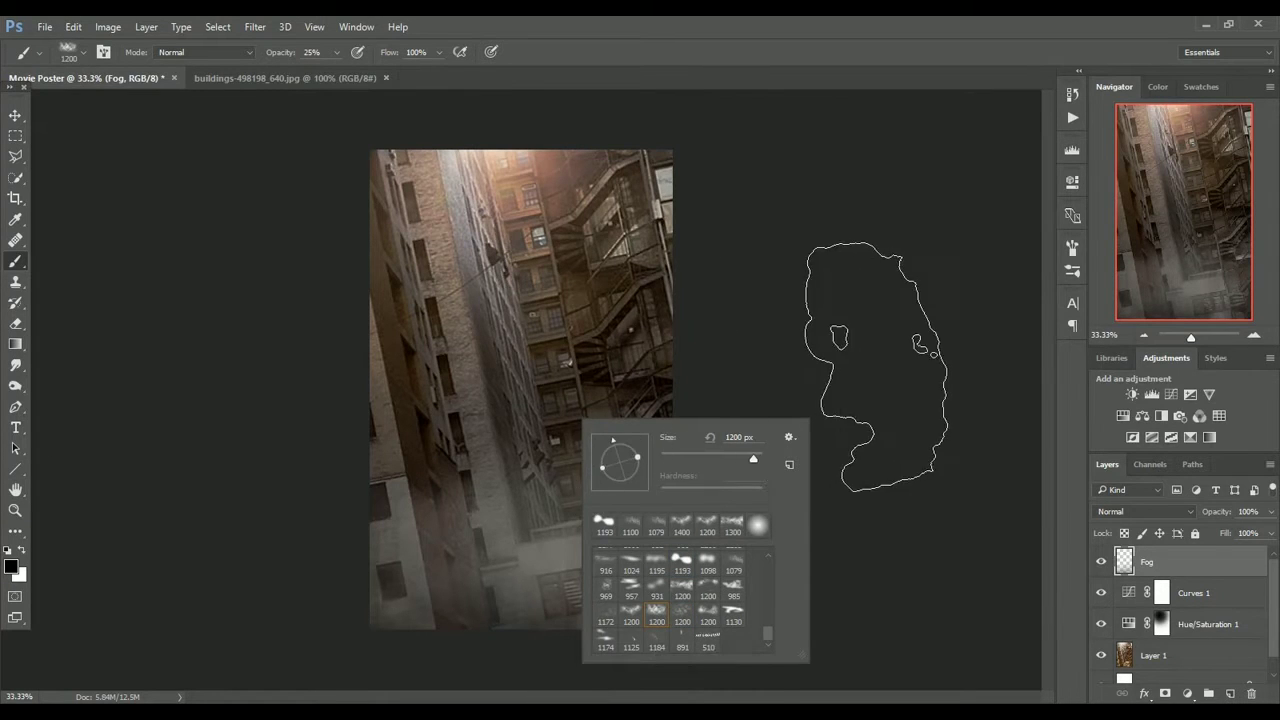
left_click(875, 366)
left_click(10, 568)
left_click_drag(1037, 434, 1037, 410)
left_click(1012, 234)
left_click(1181, 227)
key("ctrl+z")
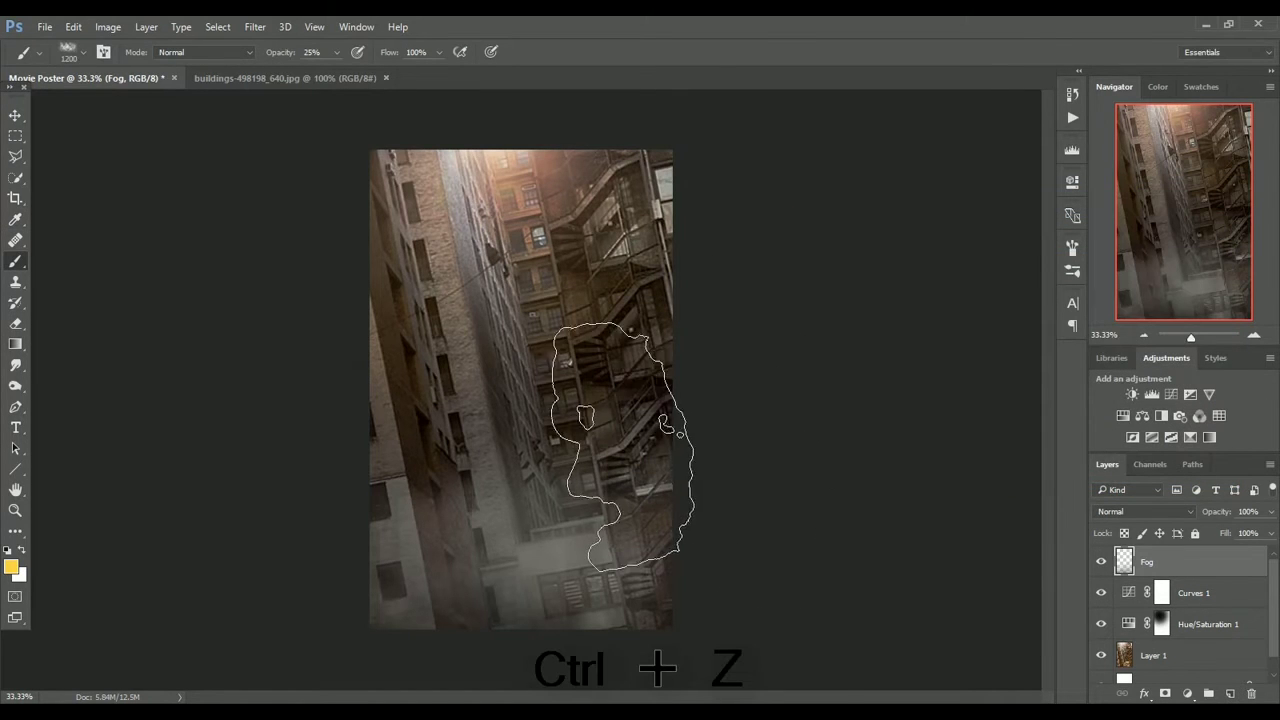
Try a bright yellow stamp of the 800 px rotated cloud brush over the lower fire escape and undo it.
right_click(623, 459)
left_click(666, 484)
left_click(651, 442)
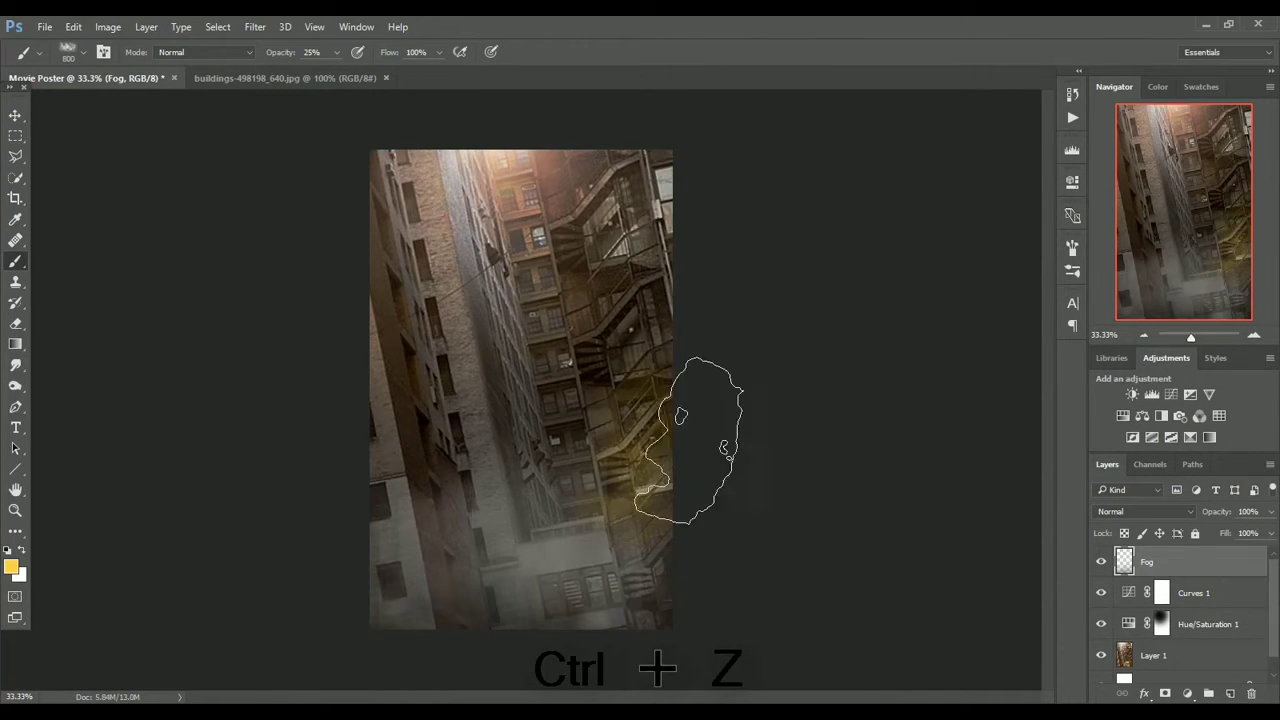
key("ctrl+z")
Darken the foreground colour to #887417 and stamp it with the rotated 800 px cloud brush over the lower fire escape.
left_click(10, 568)
left_click(985, 329)
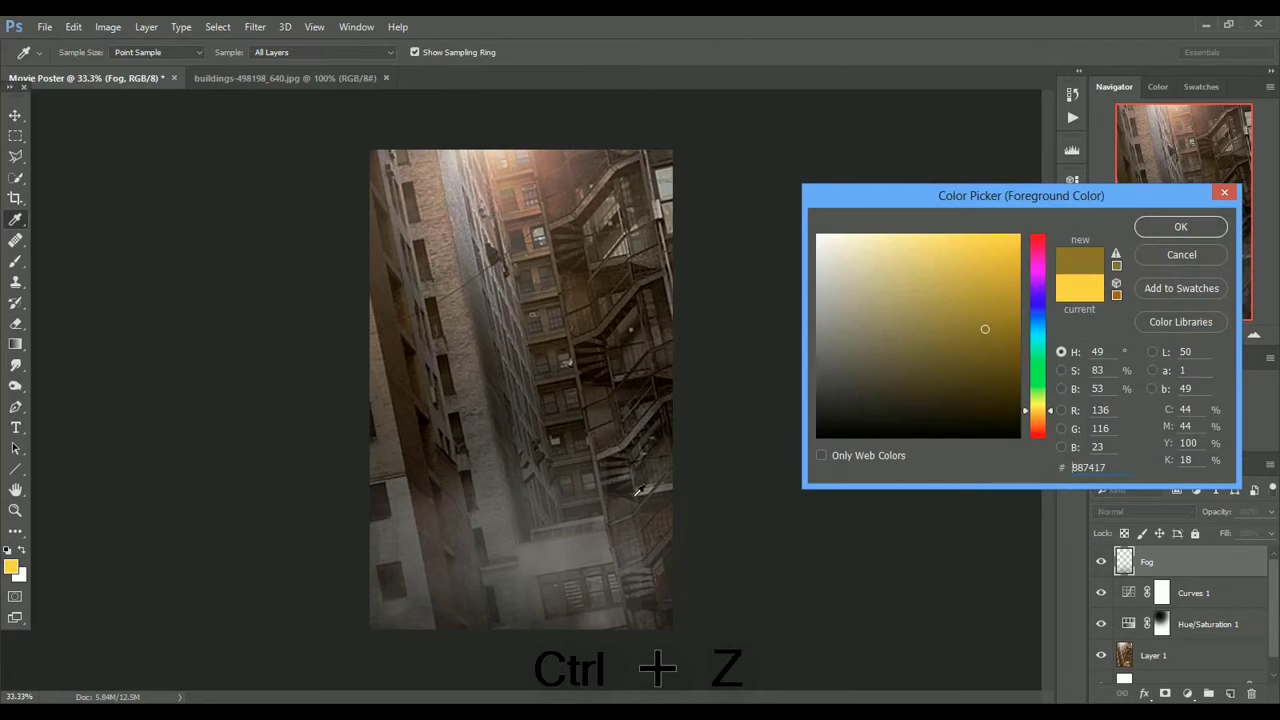
left_click(1181, 227)
right_click(640, 465)
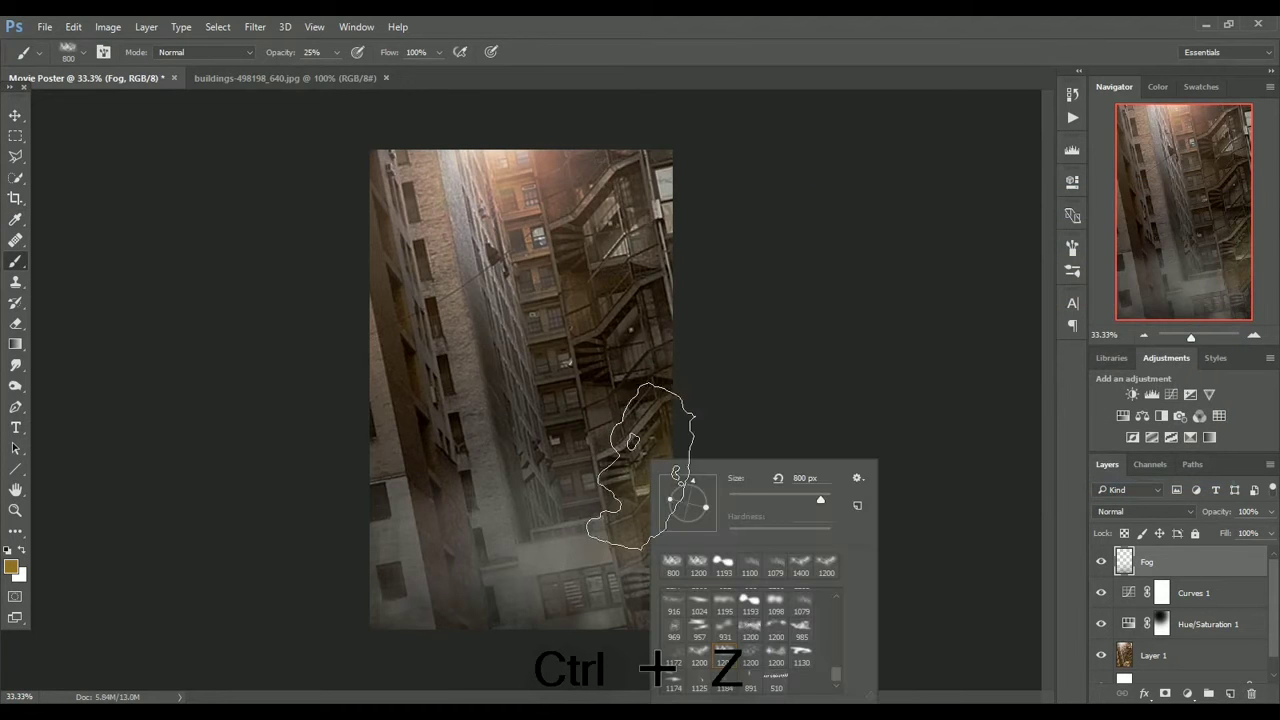
left_click(686, 485)
left_click(626, 459)
Switch to the 1174 px cloud brush, rotate its tip and stamp dark yellow fog over the poster's lower middle.
right_click(555, 462)
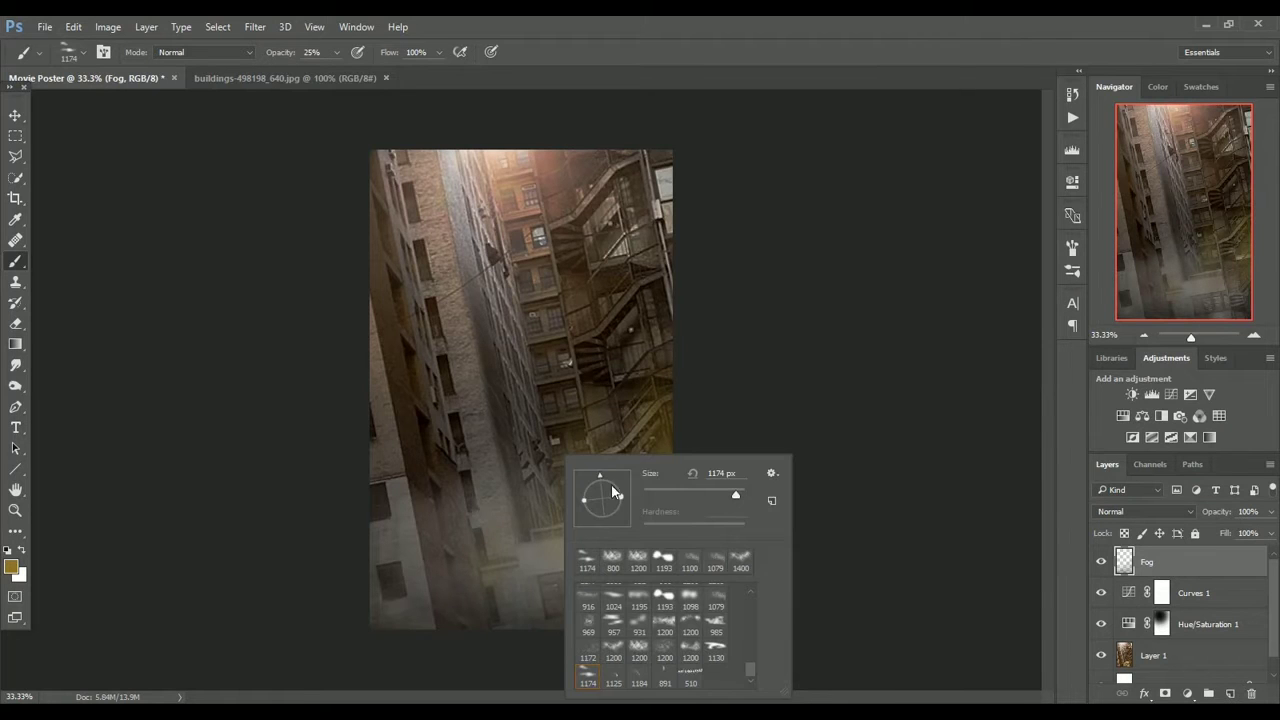
left_click(514, 472)
key("bracketleft")
key("bracketleft")
Stamp more dark yellow fog around the fire escape with a 1200 px cloud brush, changing the tip's angle between stamps.
right_click(583, 468)
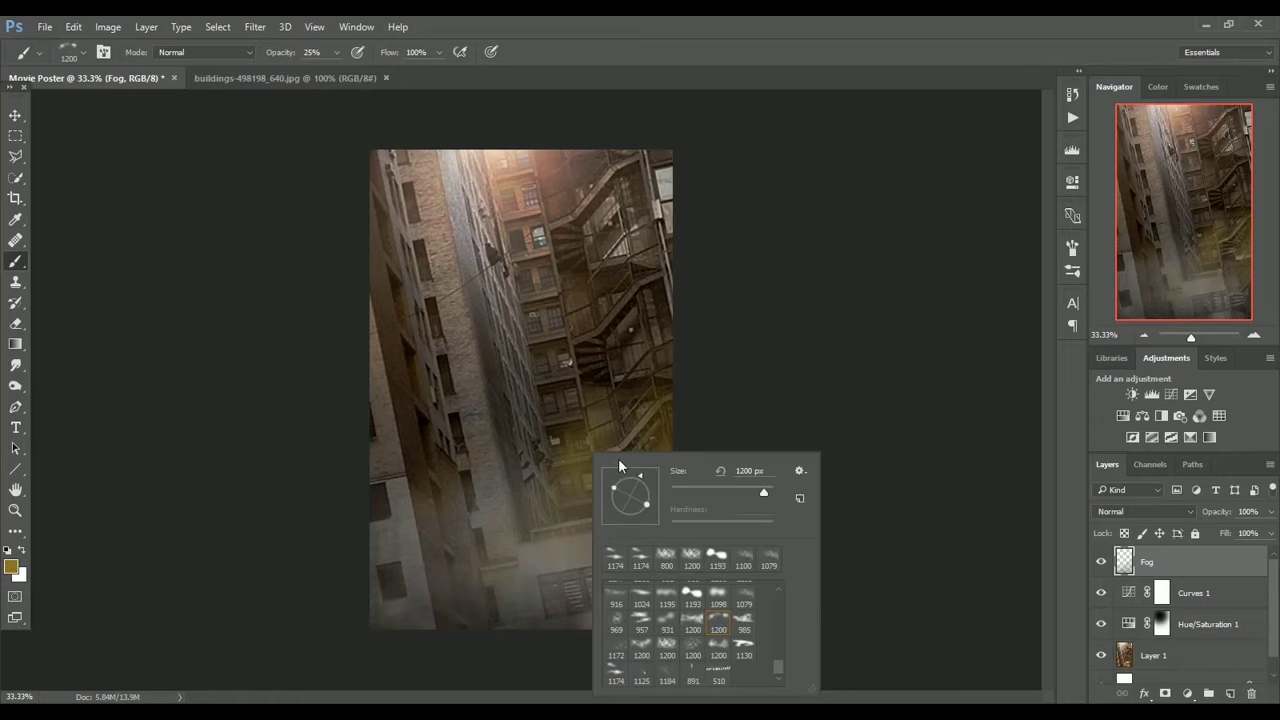
left_click(592, 432)
right_click(670, 458)
left_click(580, 488)
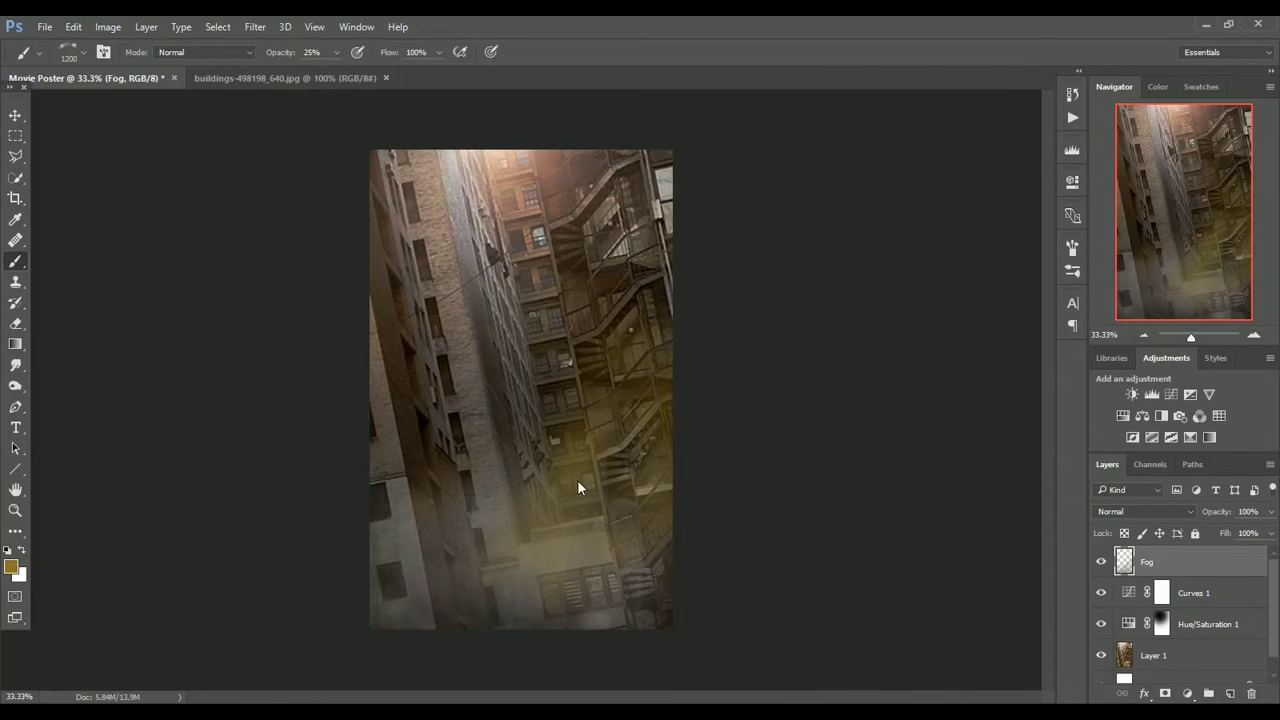
right_click(580, 488)
left_click(616, 485)
left_click(574, 443)
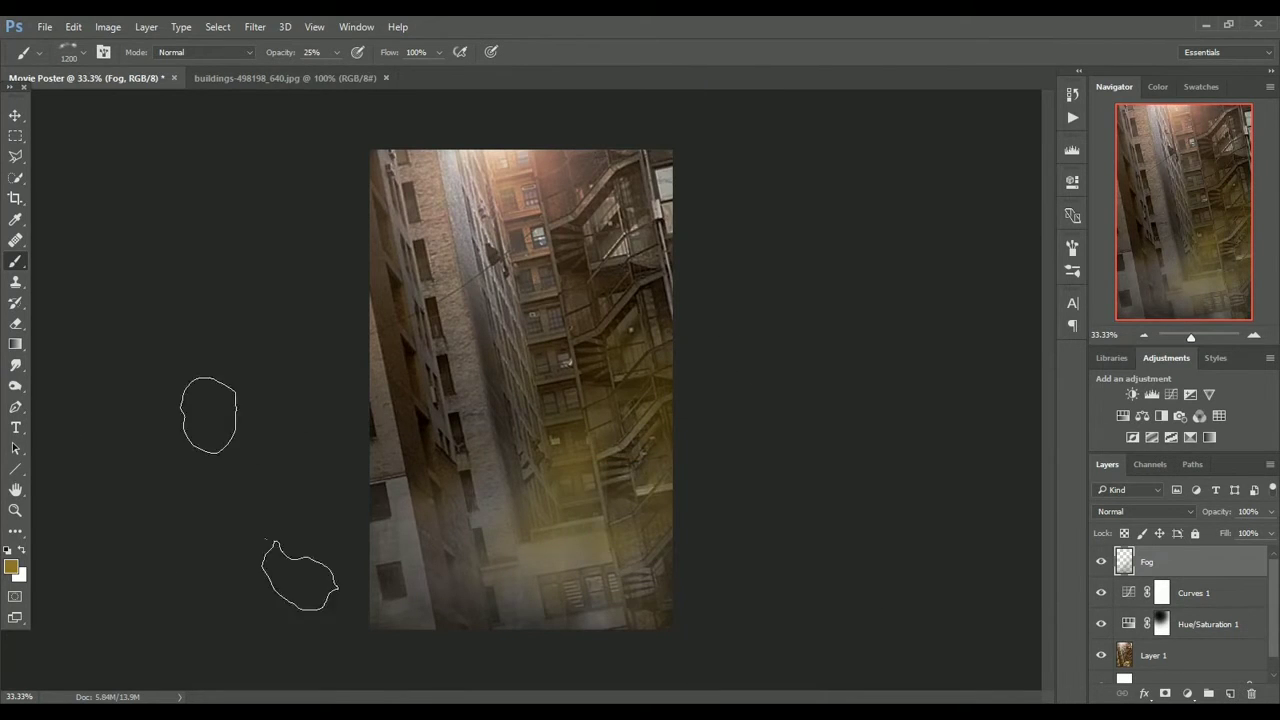
Switch the foreground to white and stamp pale fog over the yellow area with the 1200 px and 1195 px cloud brushes.
left_click(15, 531)
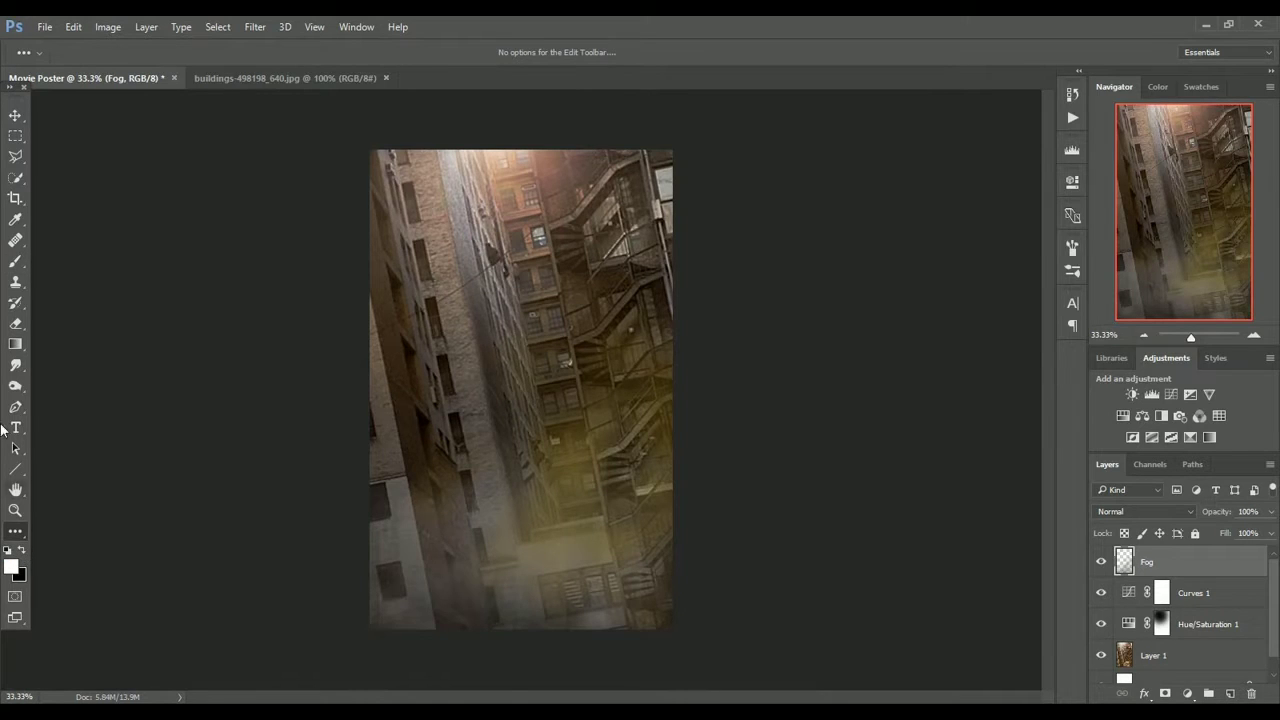
left_click(15, 261)
left_click(600, 395)
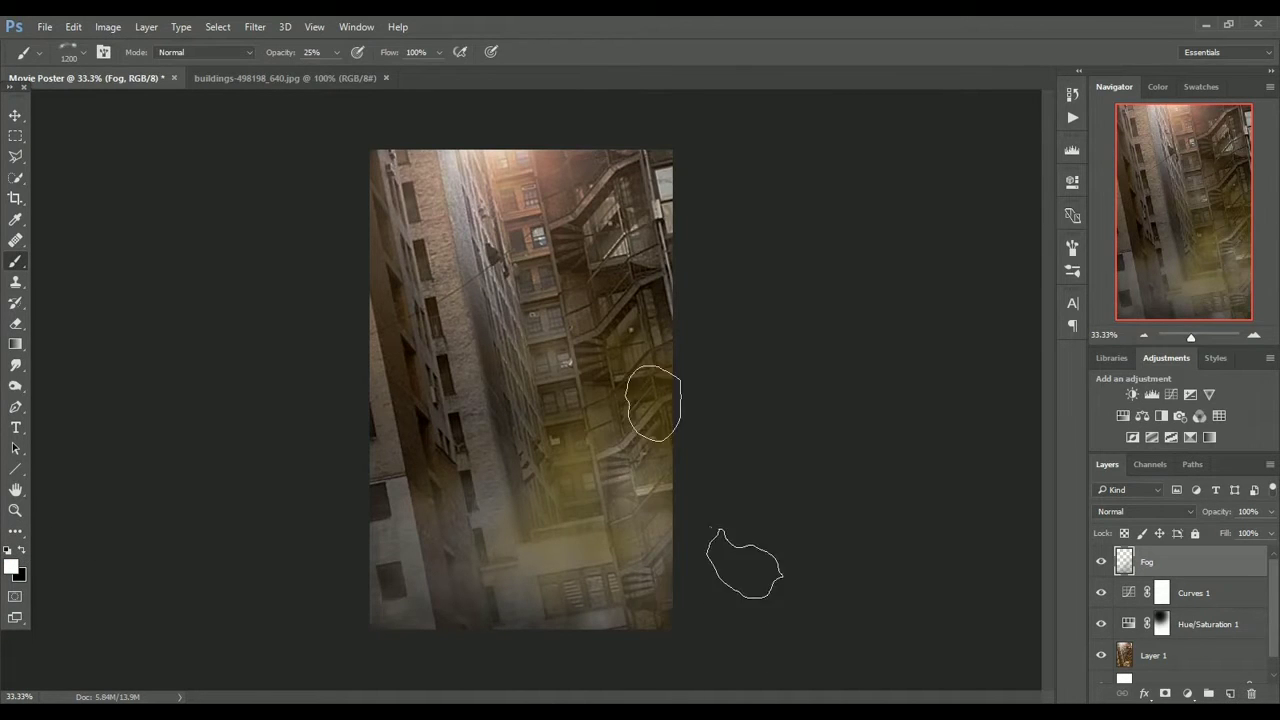
right_click(672, 392)
right_click(654, 507)
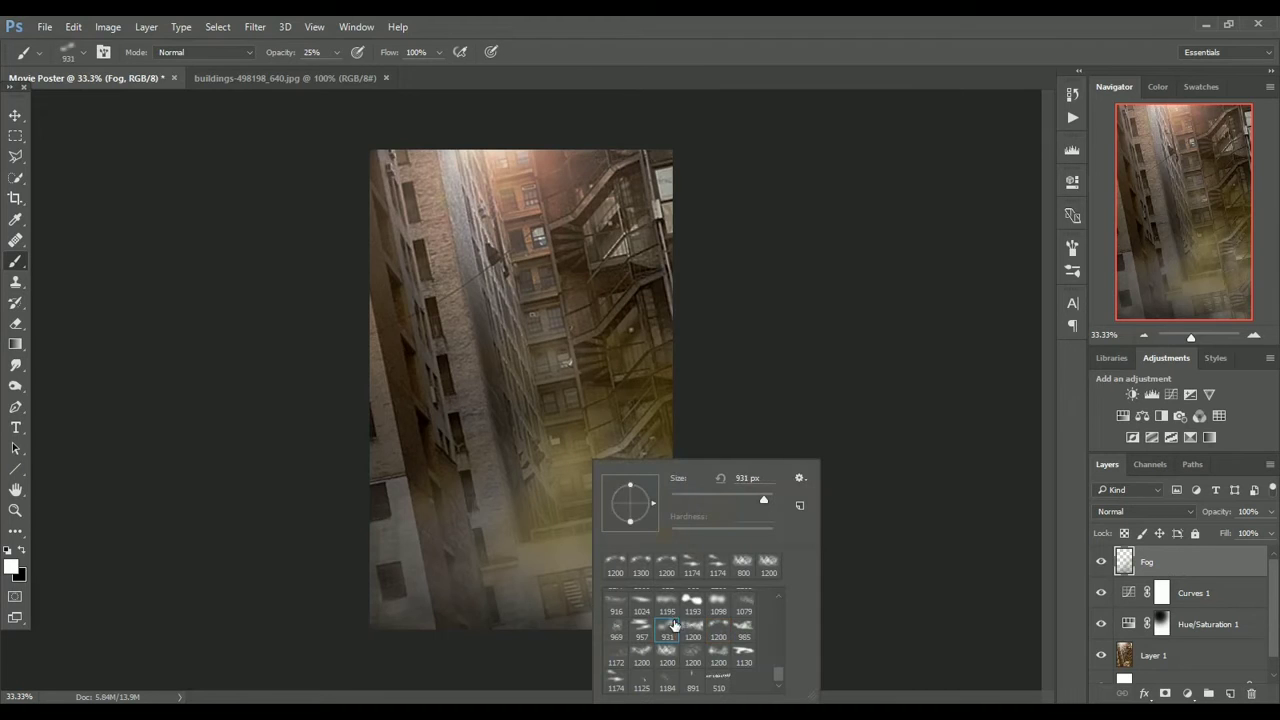
left_click(640, 449)
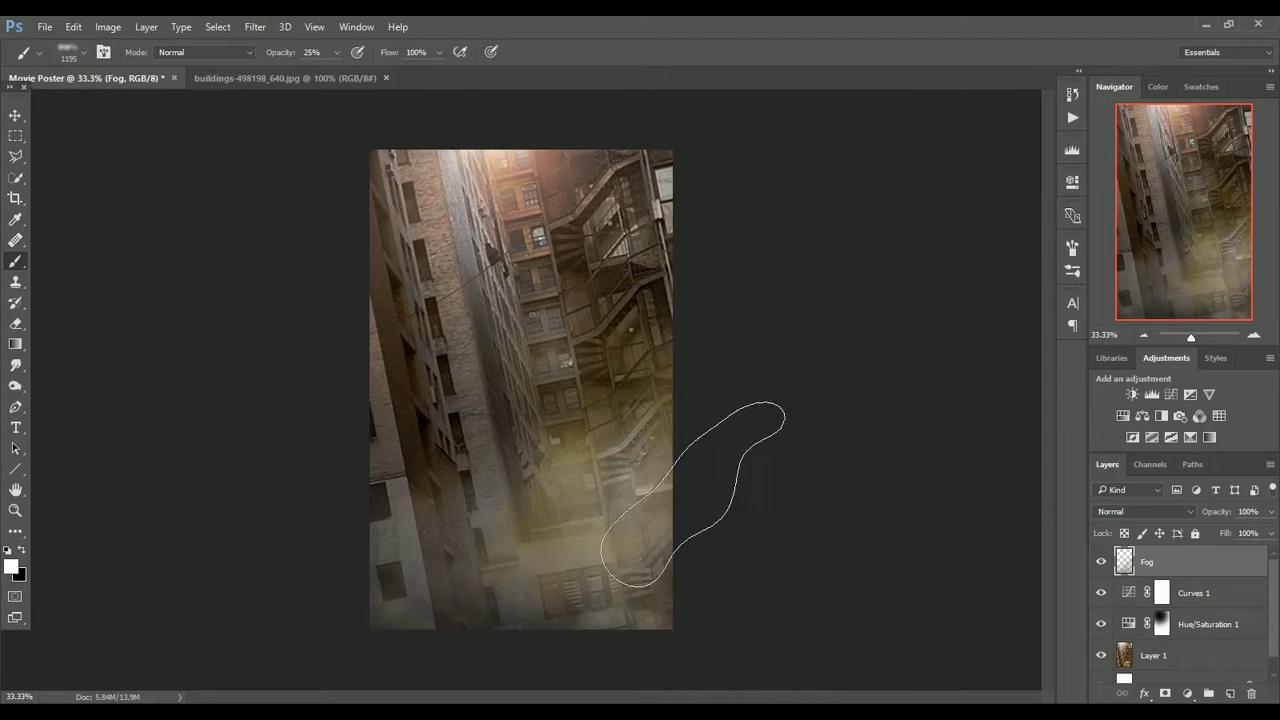
left_click(686, 494)
left_click(535, 446)
Reduce the brush to 1100 px, rotate its tip and stamp white fog over the poster's lower-left buildings.
key("bracketleft")
left_click(728, 336)
right_click(433, 511)
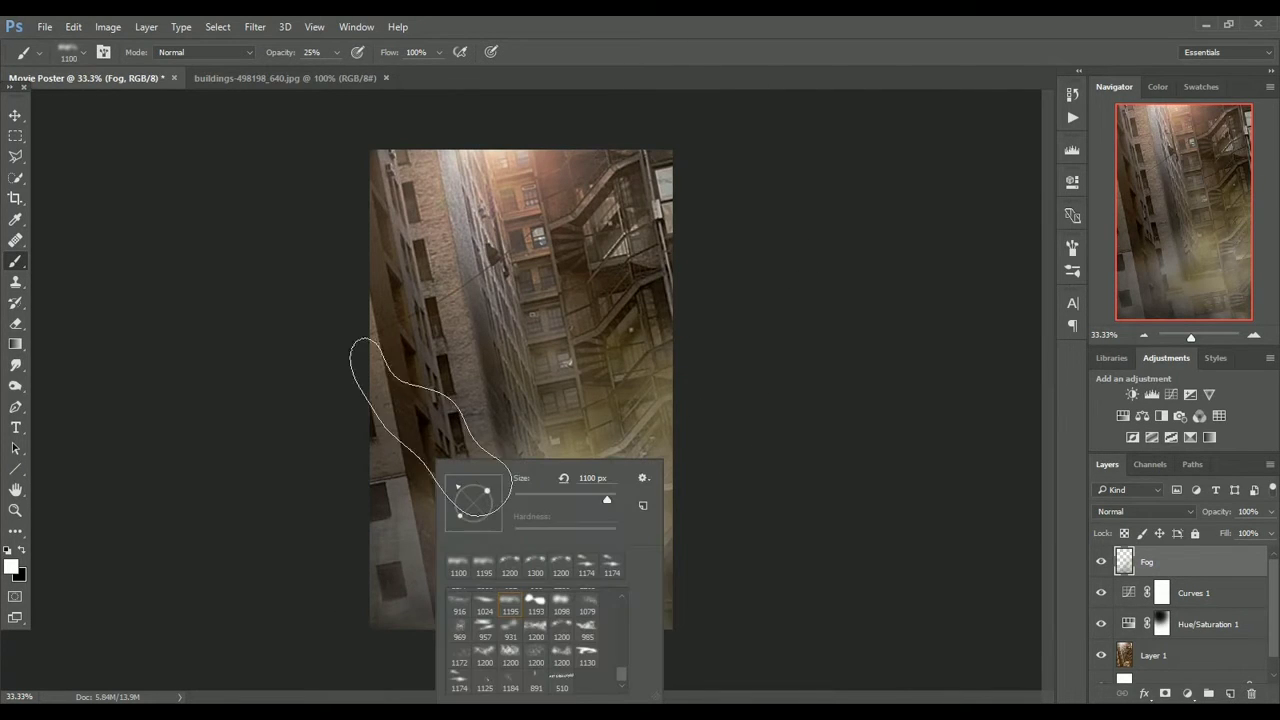
left_click(407, 484)
left_click(393, 538)
left_click(371, 620)
Change the brush tip's angle, stamp along the poster's base and switch the foreground colour to black.
right_click(548, 541)
left_click(635, 604)
left_click(491, 627)
left_click(657, 554)
left_click(503, 554)
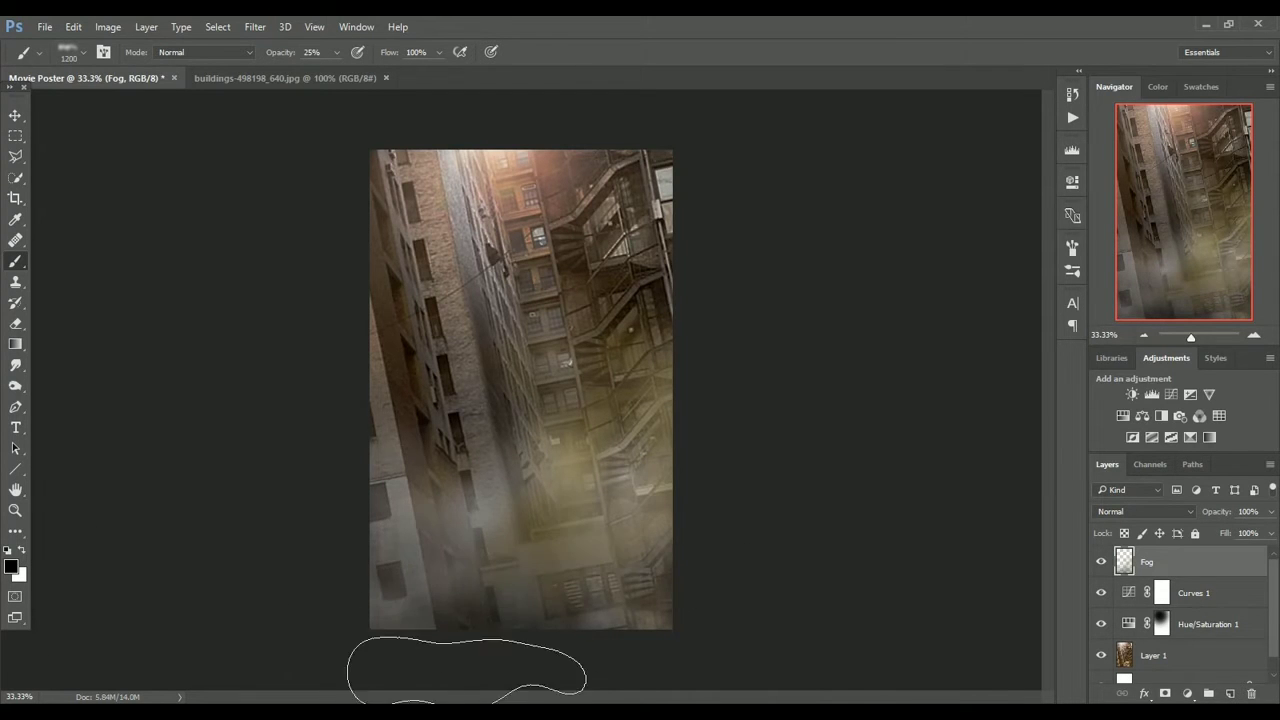
Enlarge the cloud brush to 1600 px and stamp black shading across the fog at the poster's base.
key("bracketright")
key("bracketright")
key("bracketright")
key("bracketright")
left_click(411, 617)
left_click(430, 580)
left_click(765, 596)
left_click(709, 531)
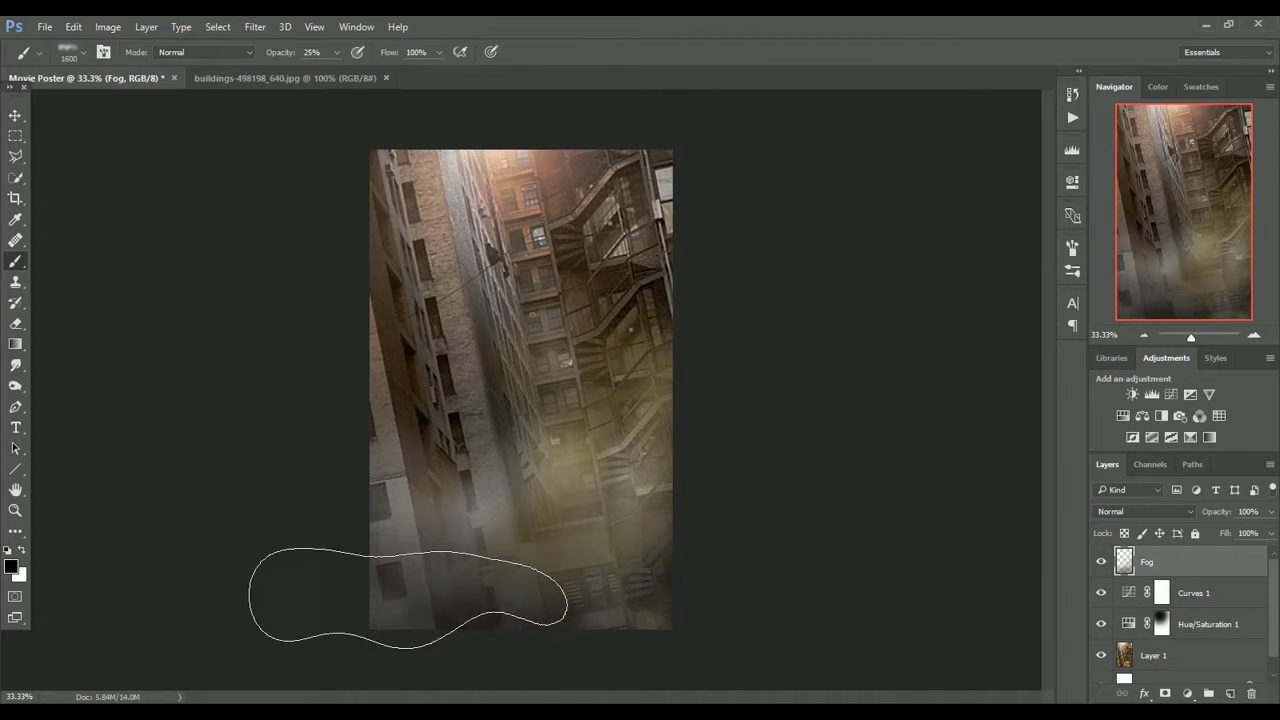
left_click(430, 600)
left_click(398, 540)
left_click(656, 519)
left_click(745, 499)
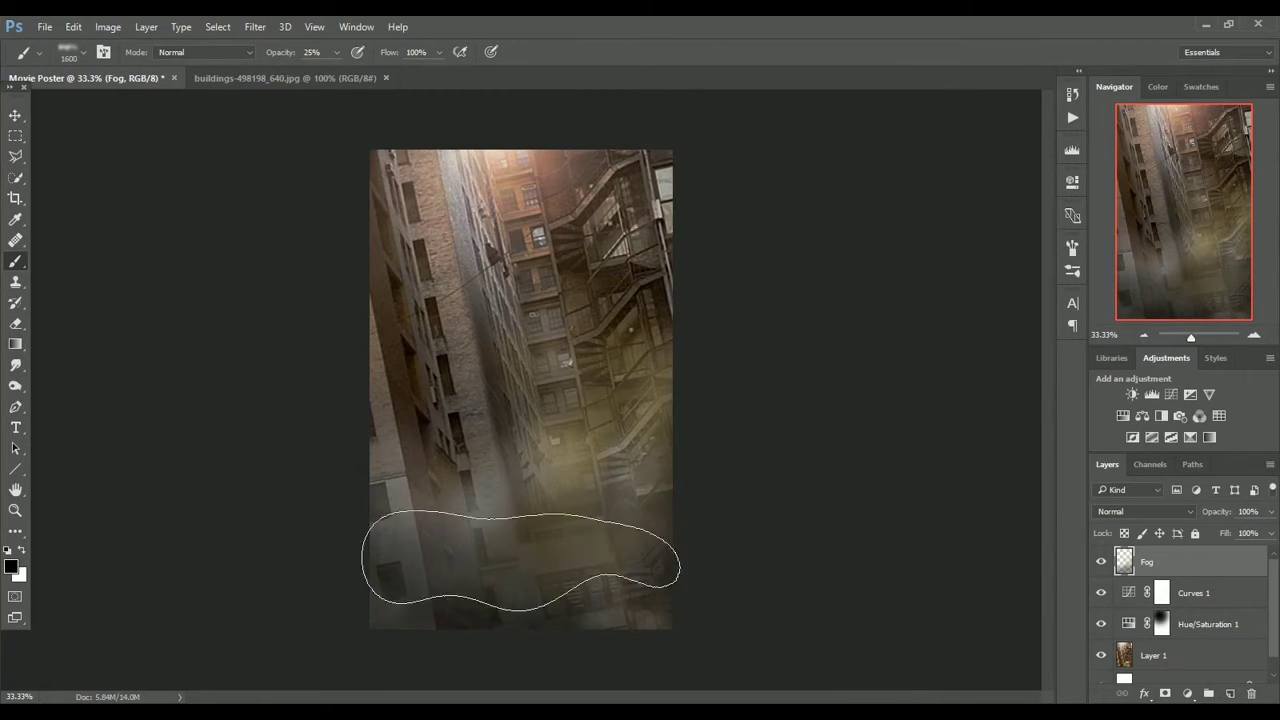
Compare the poster with the Fog layer hidden and shown, and stamp white haze along the base with a 1200 px cloud brush.
left_click_drag(1191, 338, 1192, 341)
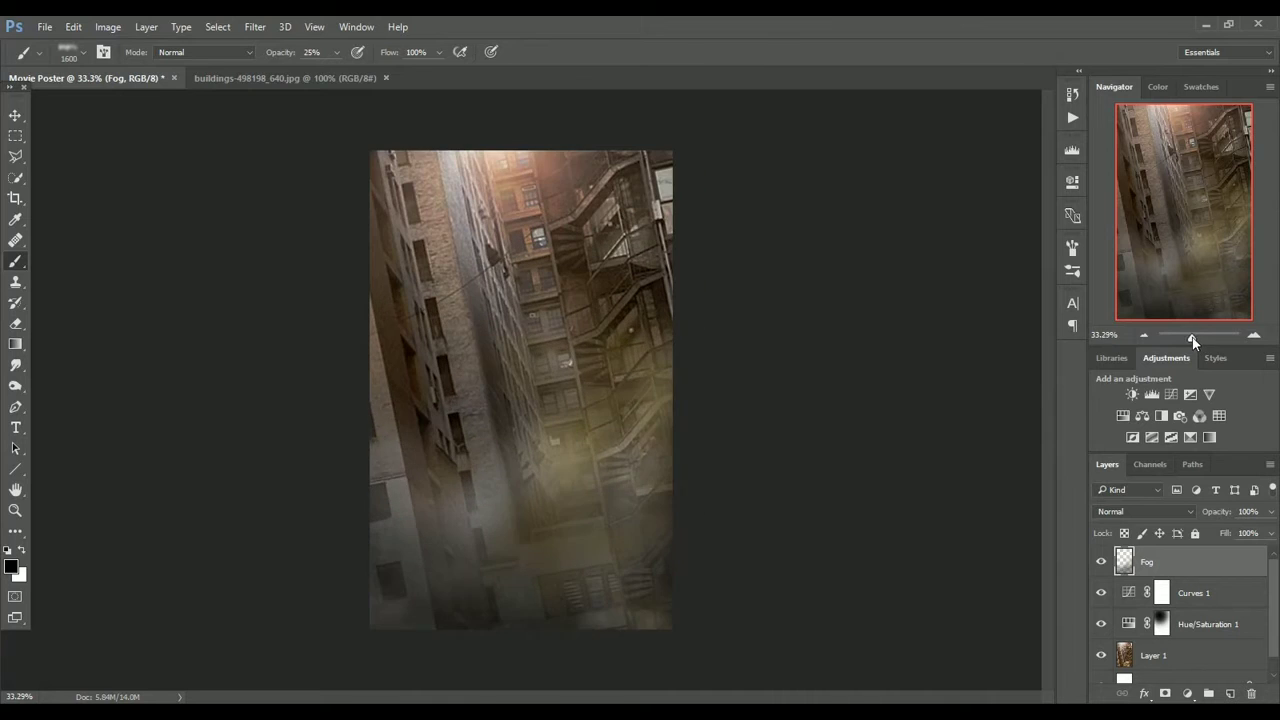
left_click(1101, 562)
left_click(1101, 562)
key("bracketright")
key("bracketright")
key("bracketright")
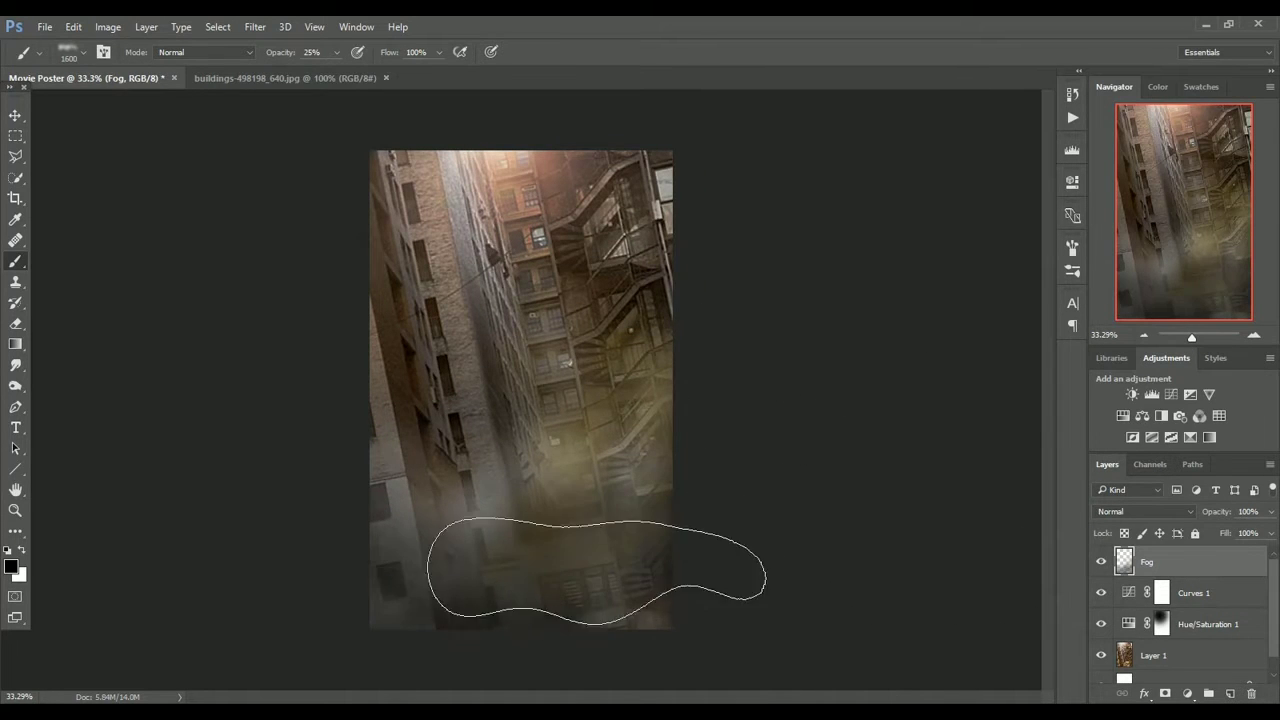
right_click(720, 447)
right_click(618, 582)
double_click(723, 656)
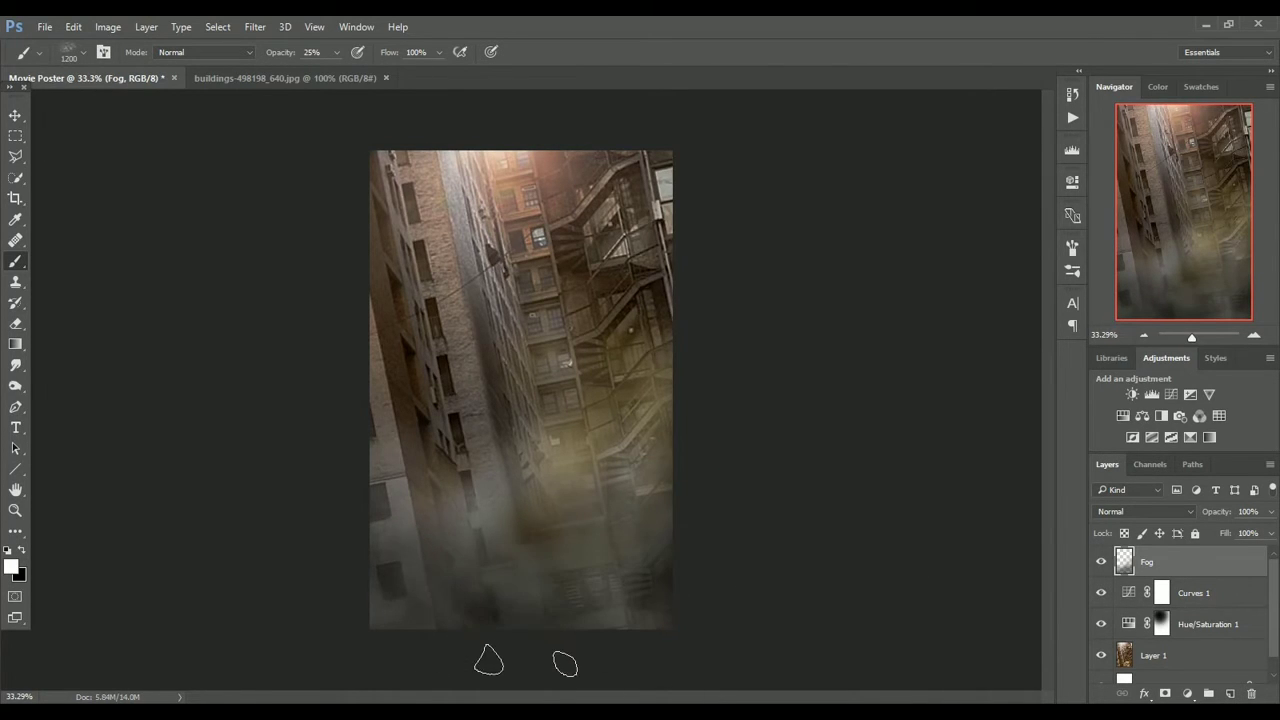
Close the buildings image and open the gun pose reference PSD from the Photoshop folder on drive E.
left_click(9, 117)
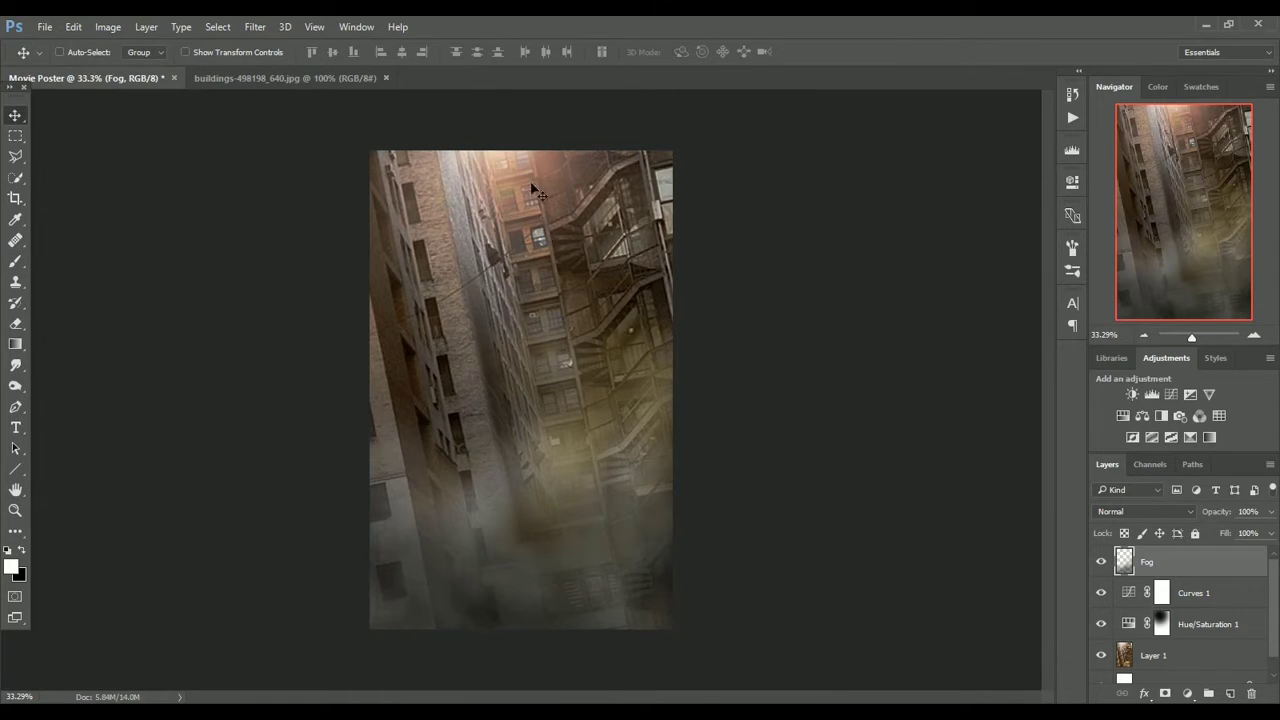
left_click(360, 78)
left_click(90, 78)
left_click(45, 27)
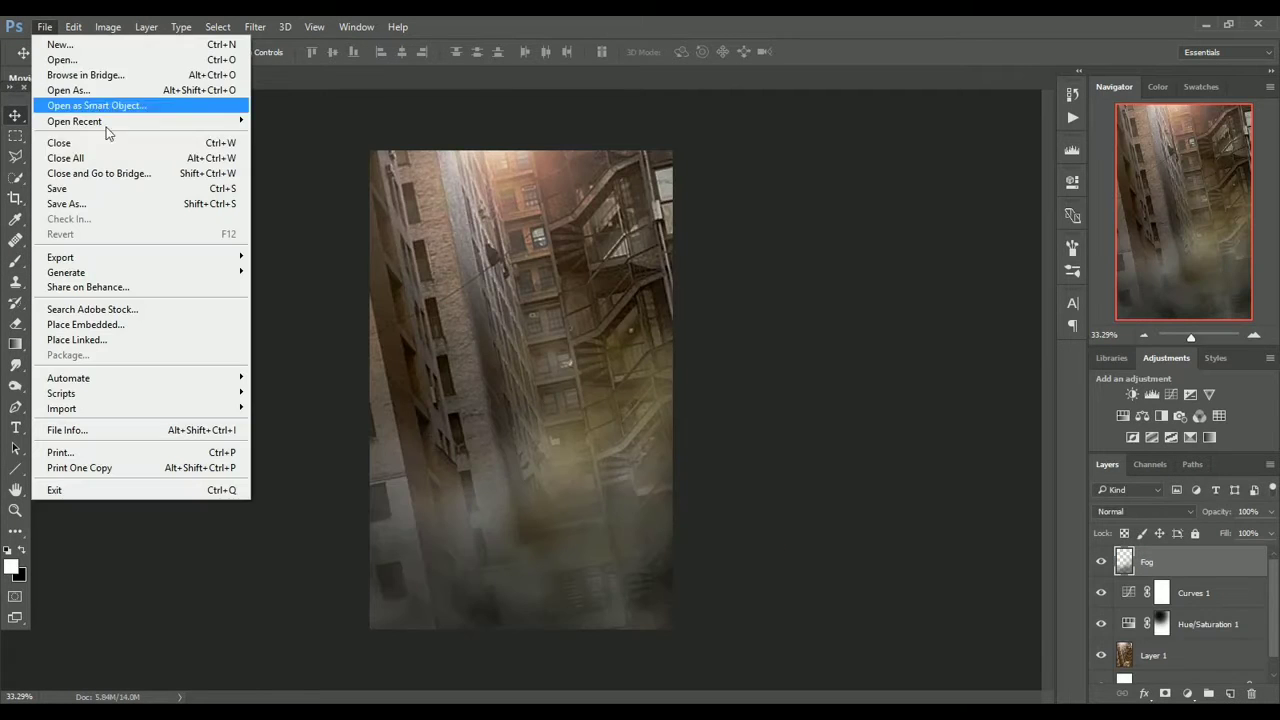
left_click(62, 60)
left_click(75, 343)
double_click(323, 258)
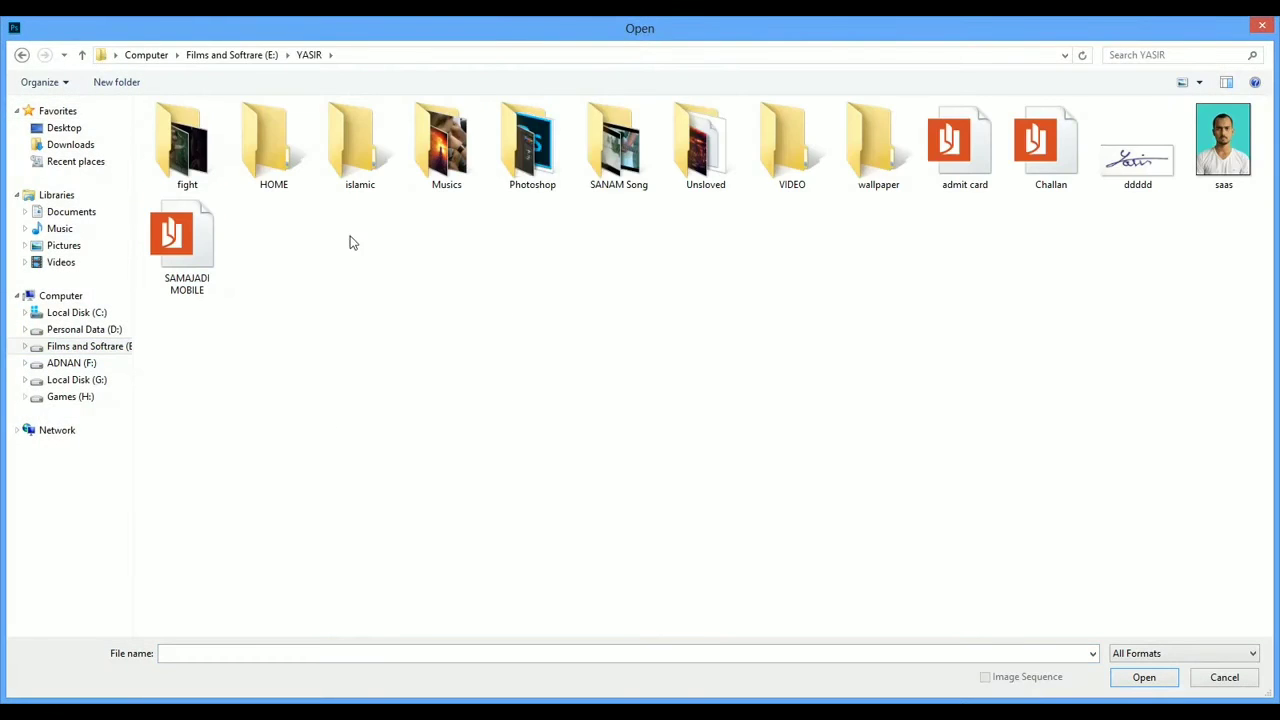
double_click(545, 170)
double_click(1030, 390)
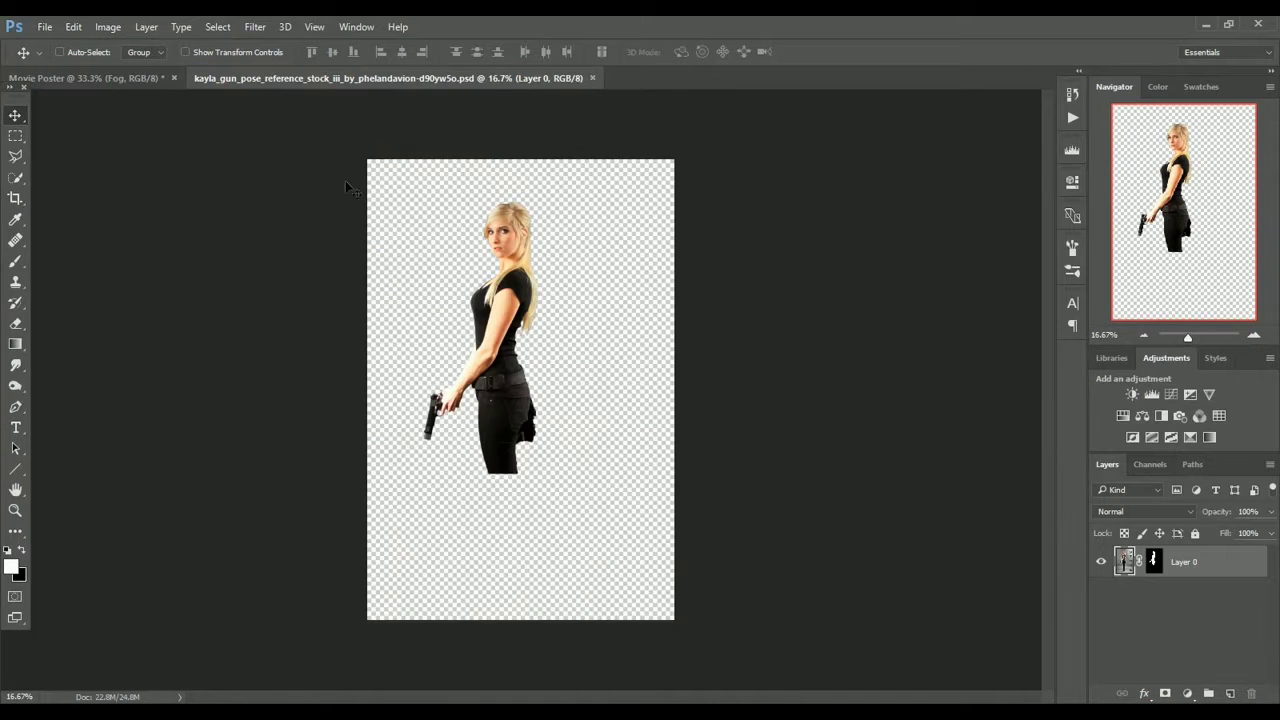
Bring the woman cut-out into the Movie Poster document and scale it to about 85%, filling the poster's right half.
left_click_drag(534, 411, 628, 462)
left_click_drag(628, 510, 631, 510)
key("ctrl+t")
left_click_drag(789, 363, 776, 480)
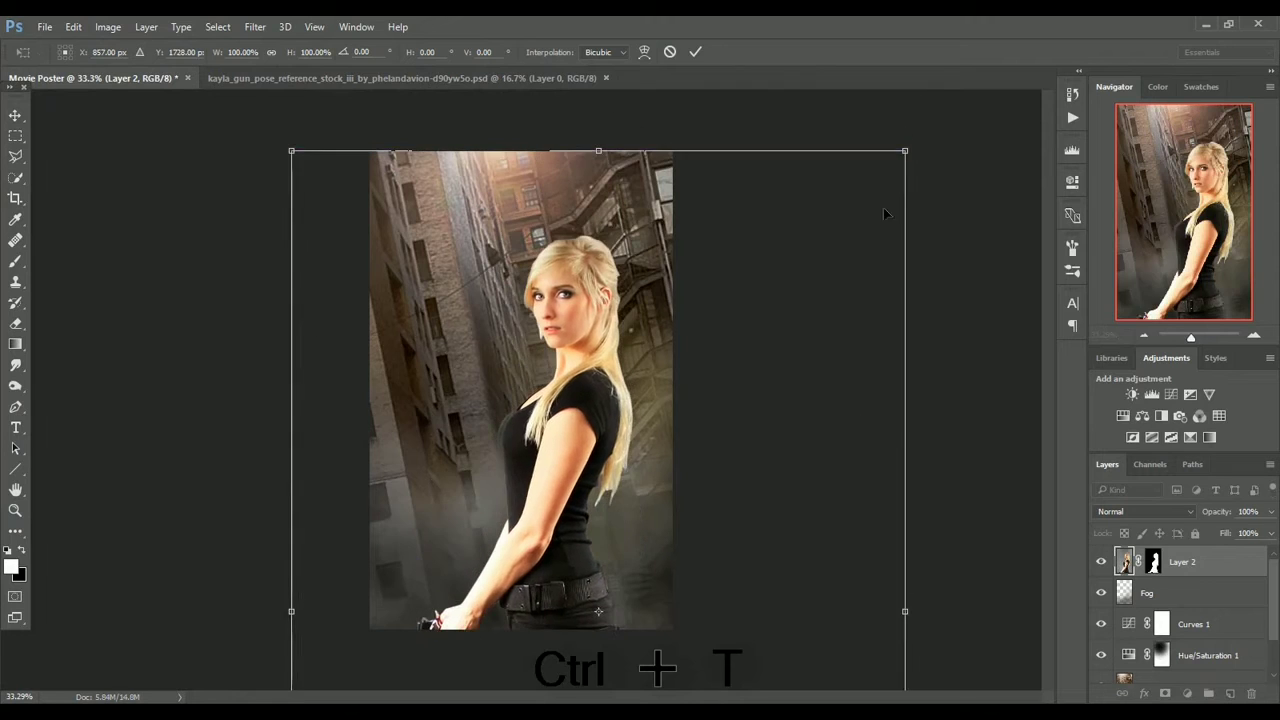
left_click_drag(906, 151, 852, 231)
left_click_drag(852, 296, 813, 296)
key("ctrl+z")
key("ctrl+z")
key("ctrl+z")
key("ctrl+z")
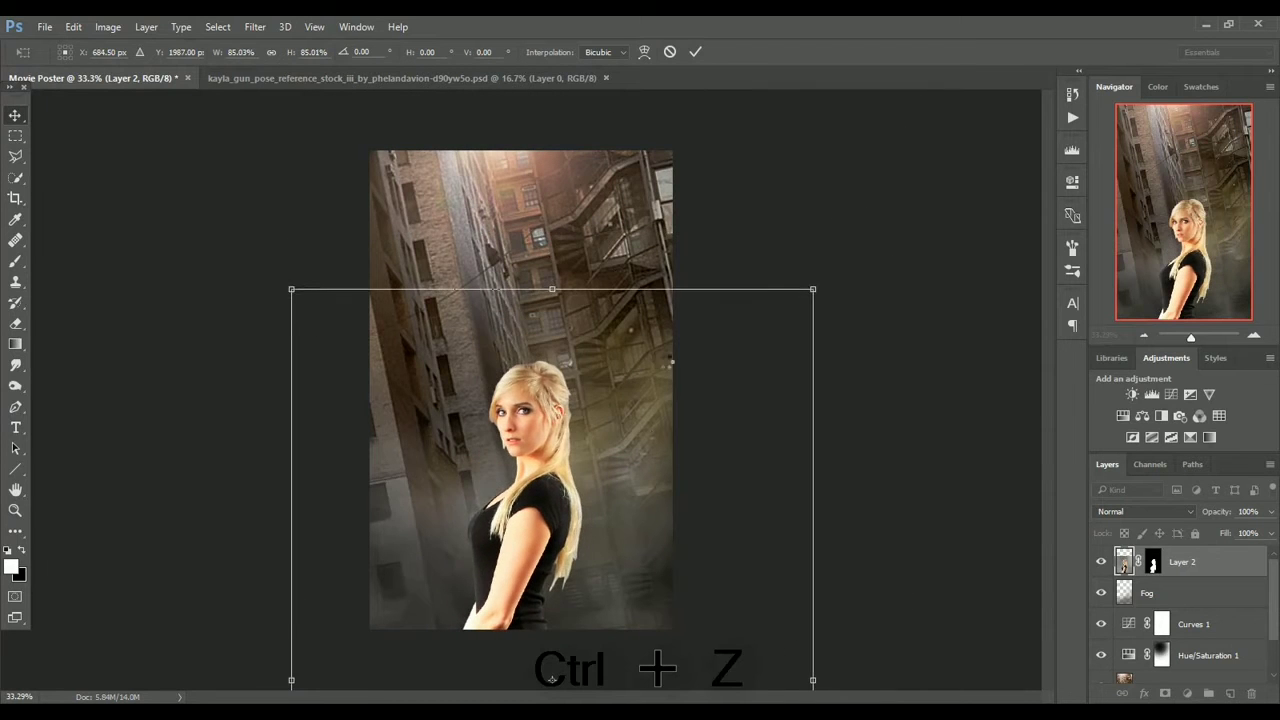
left_click_drag(582, 524, 662, 343)
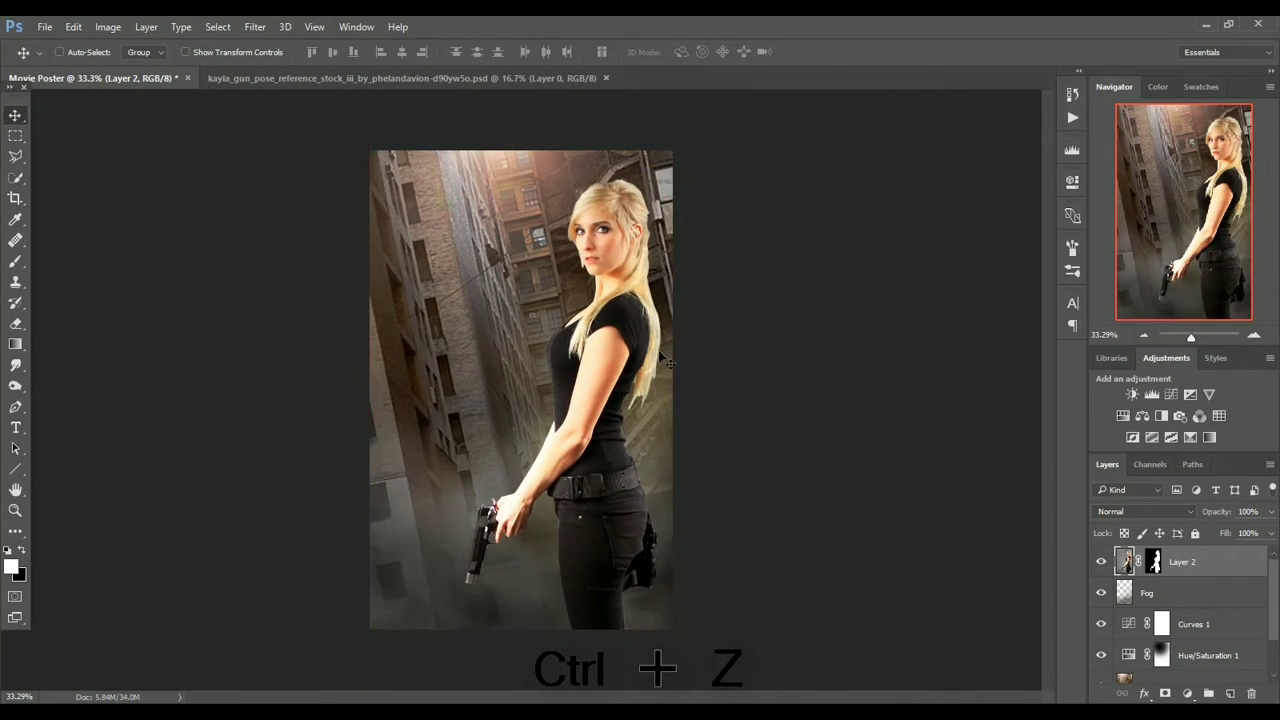
Rotate the woman about 3° counter-clockwise and enlarge her slightly with Free Transform.
key("ctrl+t")
left_click_drag(896, 101, 907, 84)
left_click_drag(968, 295, 972, 268)
left_click_drag(850, 354, 846, 366)
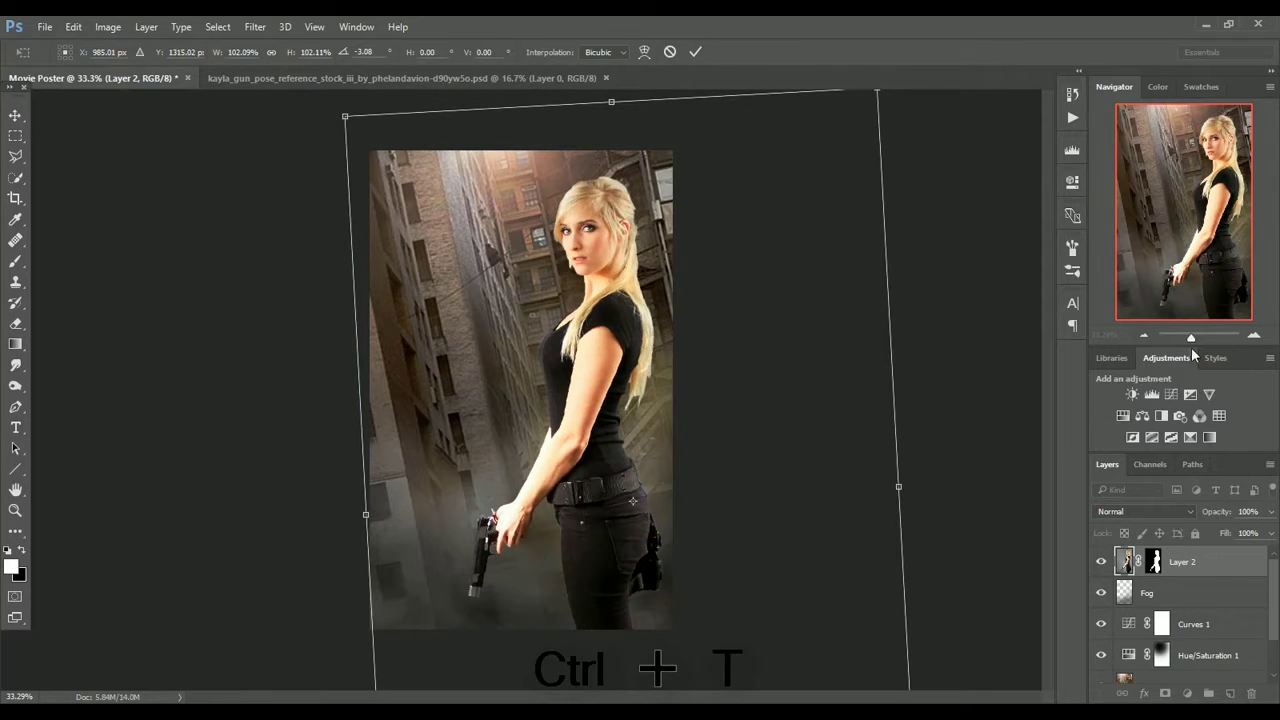
left_click(1145, 336)
left_click_drag(788, 166, 804, 134)
left_click_drag(764, 274, 762, 287)
left_click_drag(731, 374, 726, 374)
key("Return")
Choose the Smudge tool for the woman's hair and apply the mask of Layer 2 to its pixels.
left_click(15, 198)
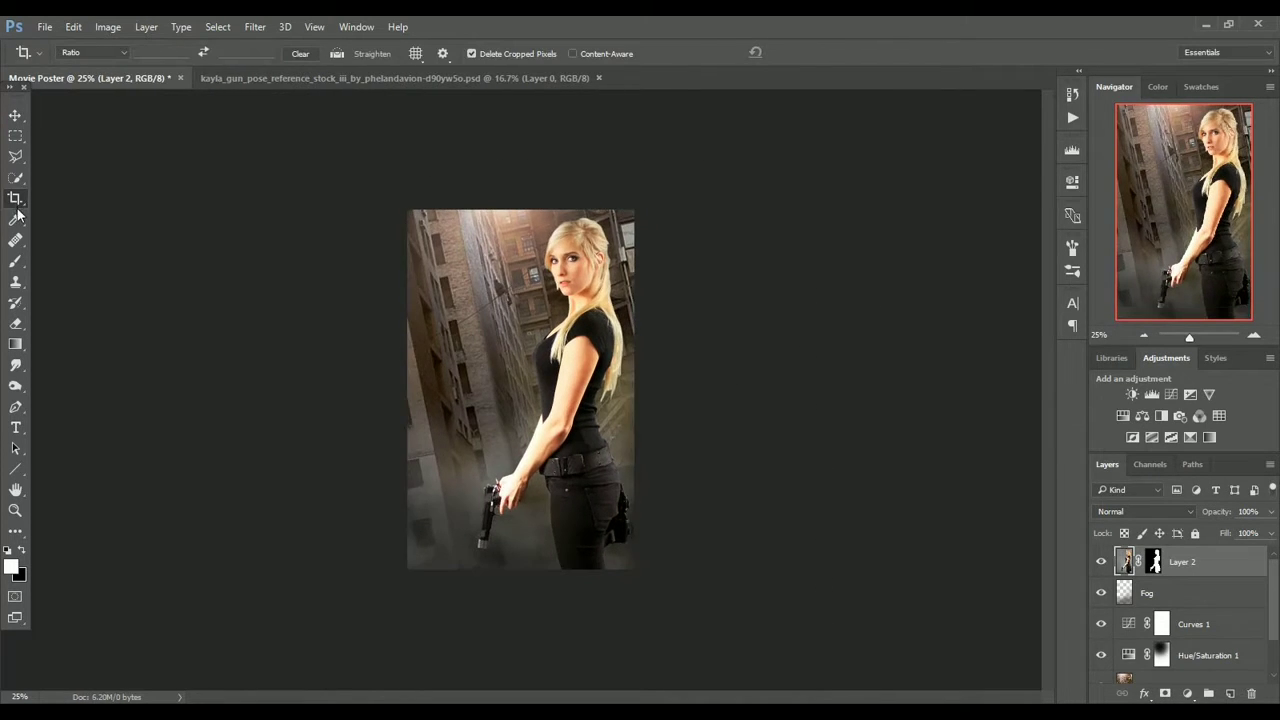
left_click(1254, 336)
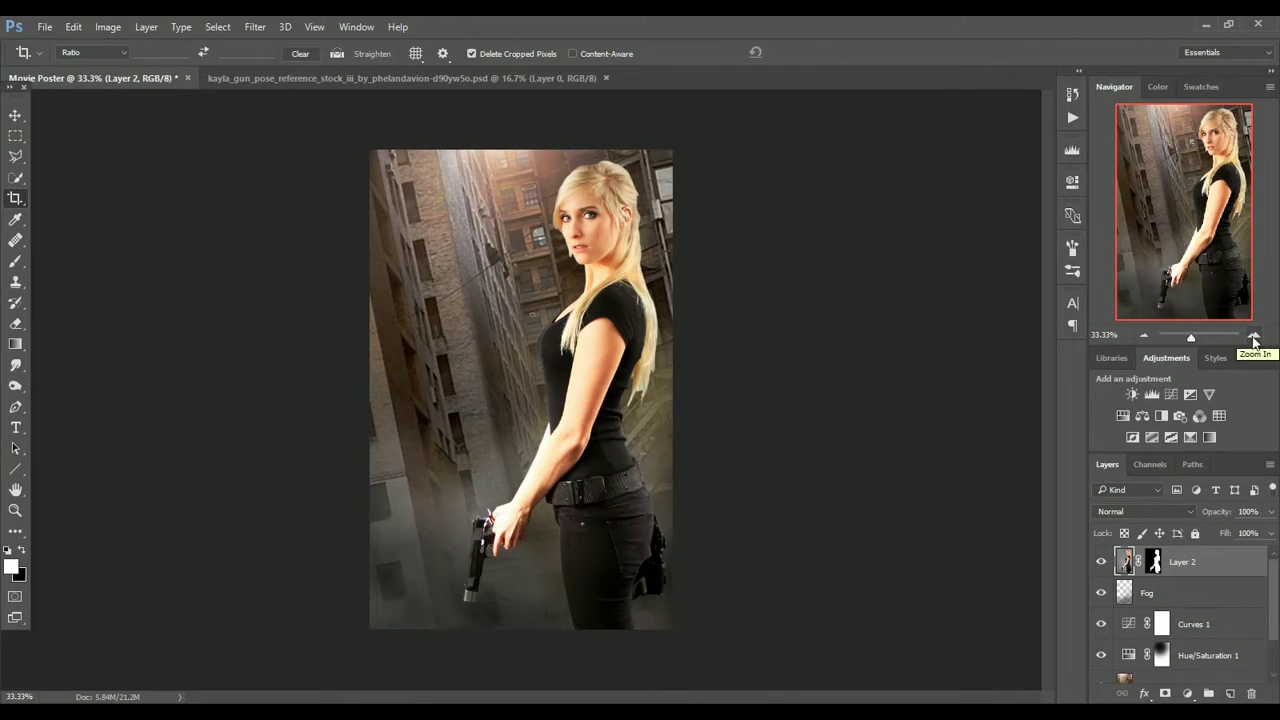
left_click(15, 365)
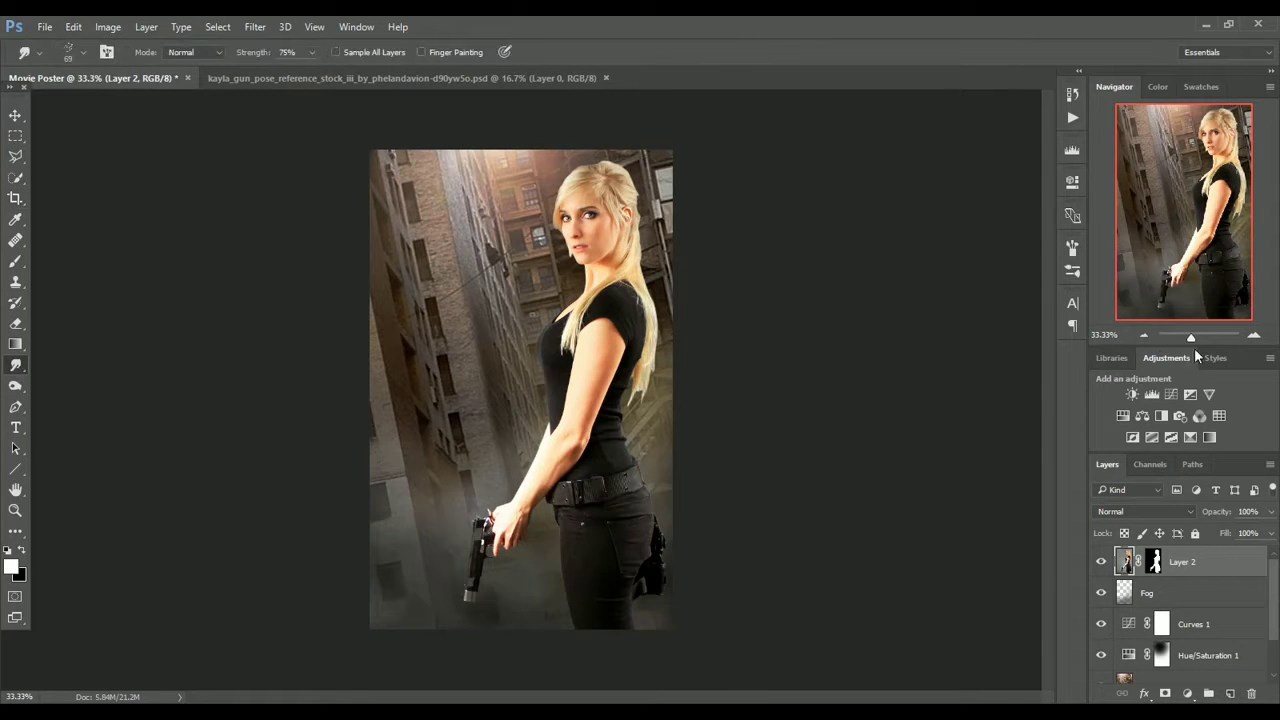
left_click(1254, 336)
left_click(1254, 336)
mouse_move(1175, 243)
left_mouse_down()
mouse_move(1218, 222)
mouse_move(1190, 210)
mouse_move(1190, 240)
left_mouse_up()
left_click(1254, 336)
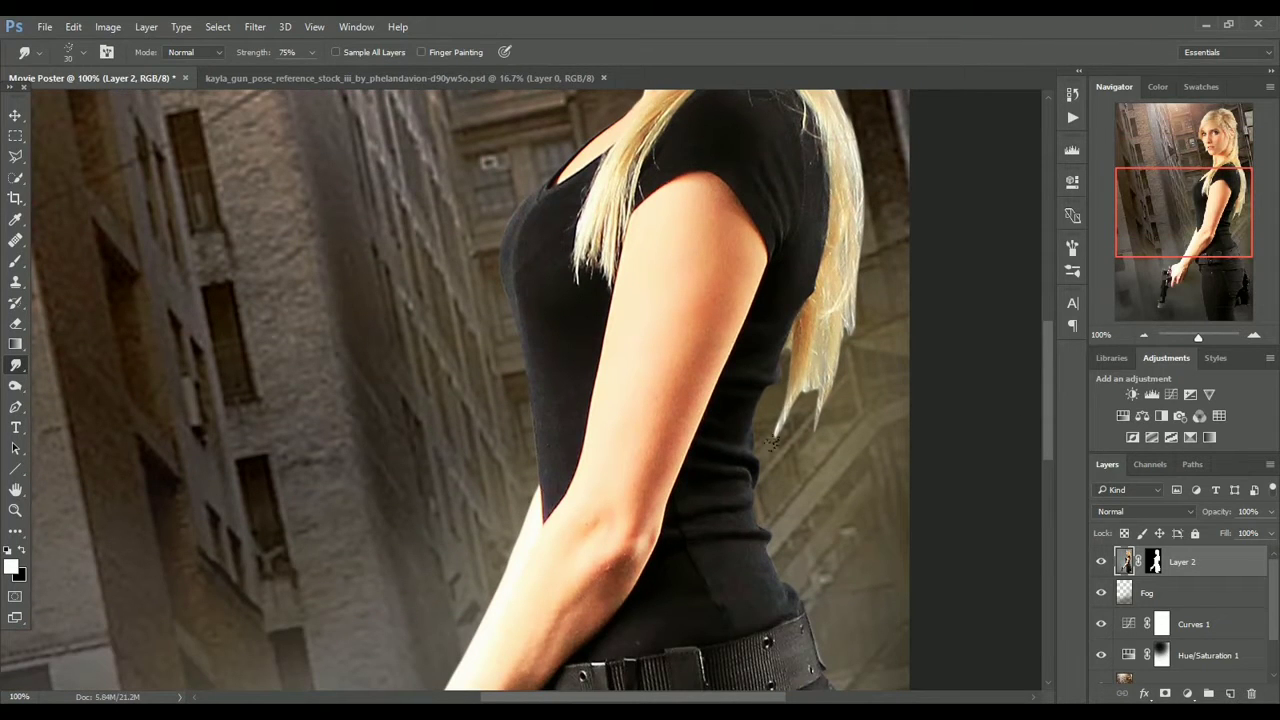
right_click(1152, 565)
left_click(1146, 446)
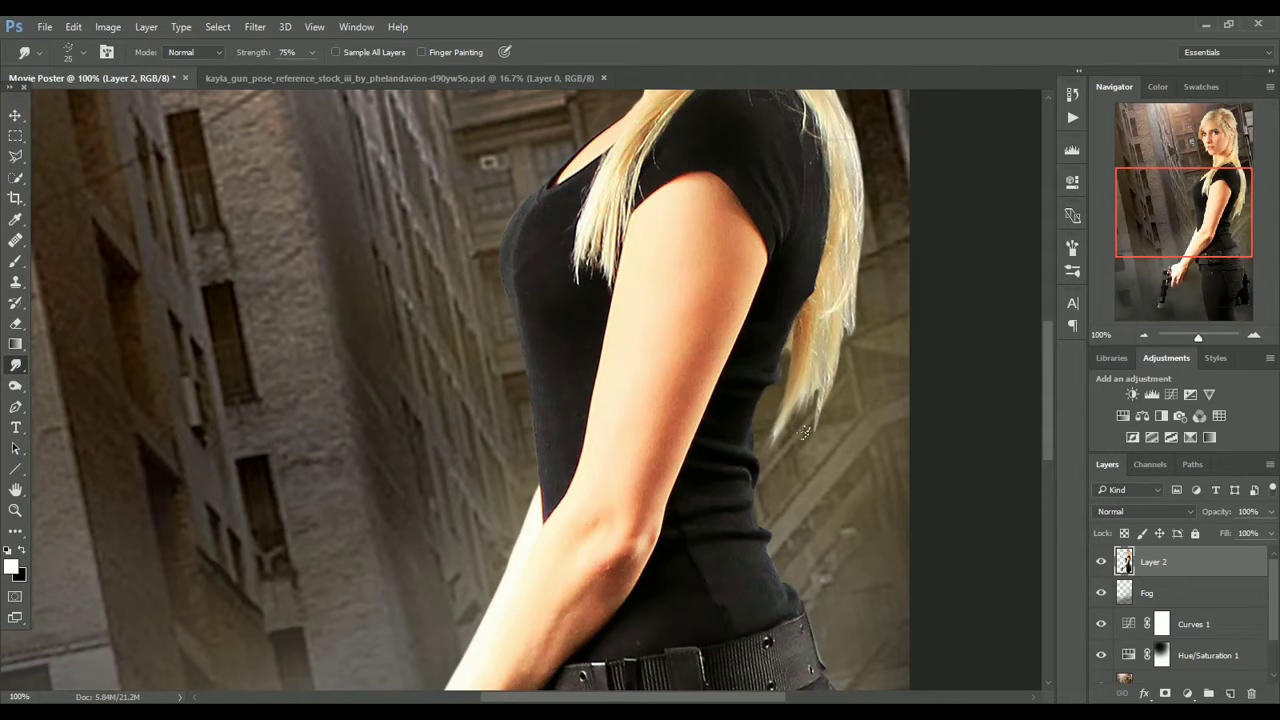
Smudge the hair tips behind the woman's back into longer soft strands at 75% strength, enlarging the brush to 40 px.
left_click_drag(817, 390, 779, 450)
left_click_drag(788, 405, 774, 466)
left_click_drag(825, 376, 785, 448)
left_click_drag(842, 313, 838, 380)
mouse_move(842, 336)
left_mouse_down()
mouse_move(816, 471)
mouse_move(781, 454)
mouse_move(788, 431)
mouse_move(794, 472)
mouse_move(774, 447)
mouse_move(791, 428)
mouse_move(777, 486)
left_mouse_up()
key("bracketright")
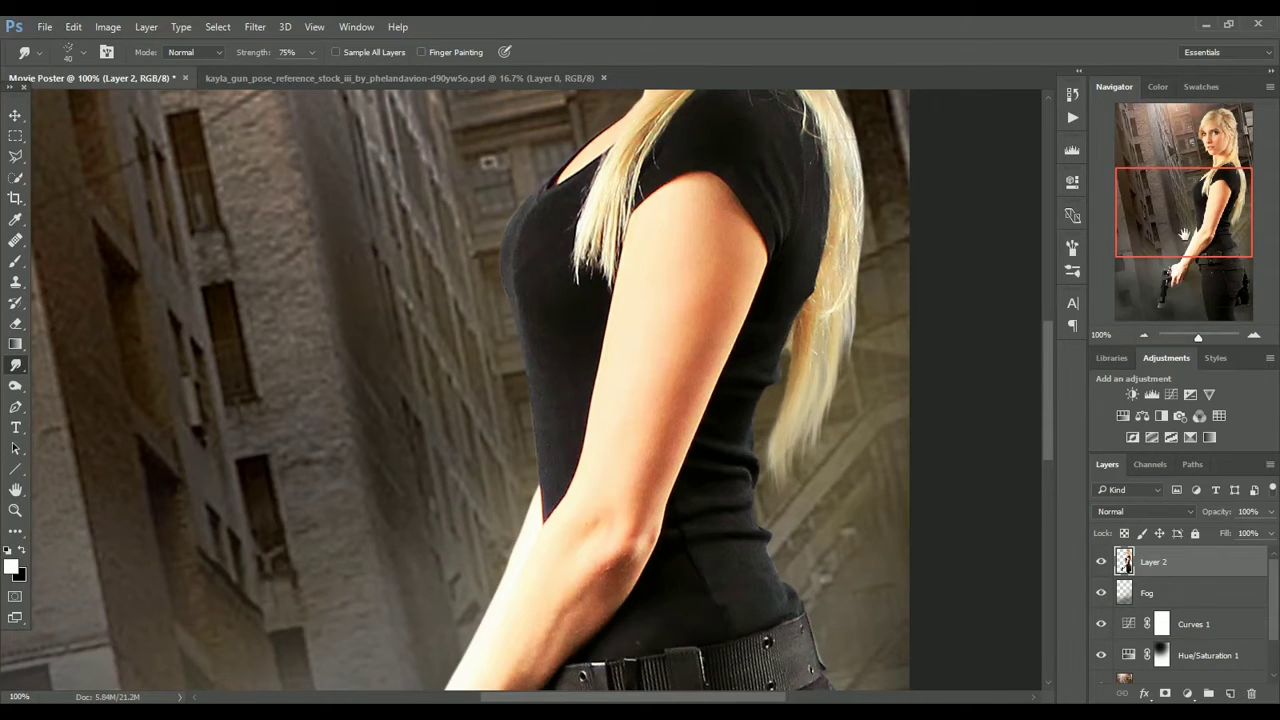
Smudge the outer edge of the hair along the woman's shoulder and back into soft strands with a 25 to 30 px brush.
left_click_drag(1165, 235, 1165, 206)
key("bracketleft")
left_click_drag(1171, 216, 1171, 200)
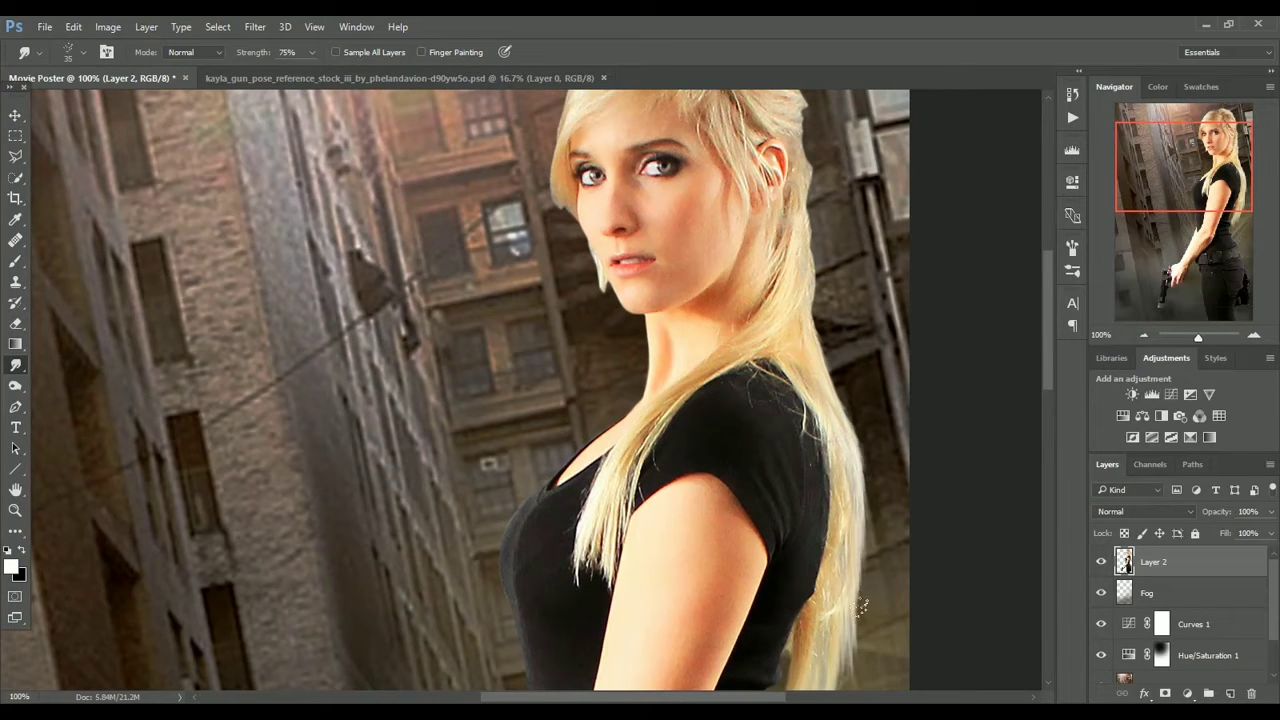
left_click_drag(1258, 201, 1252, 185)
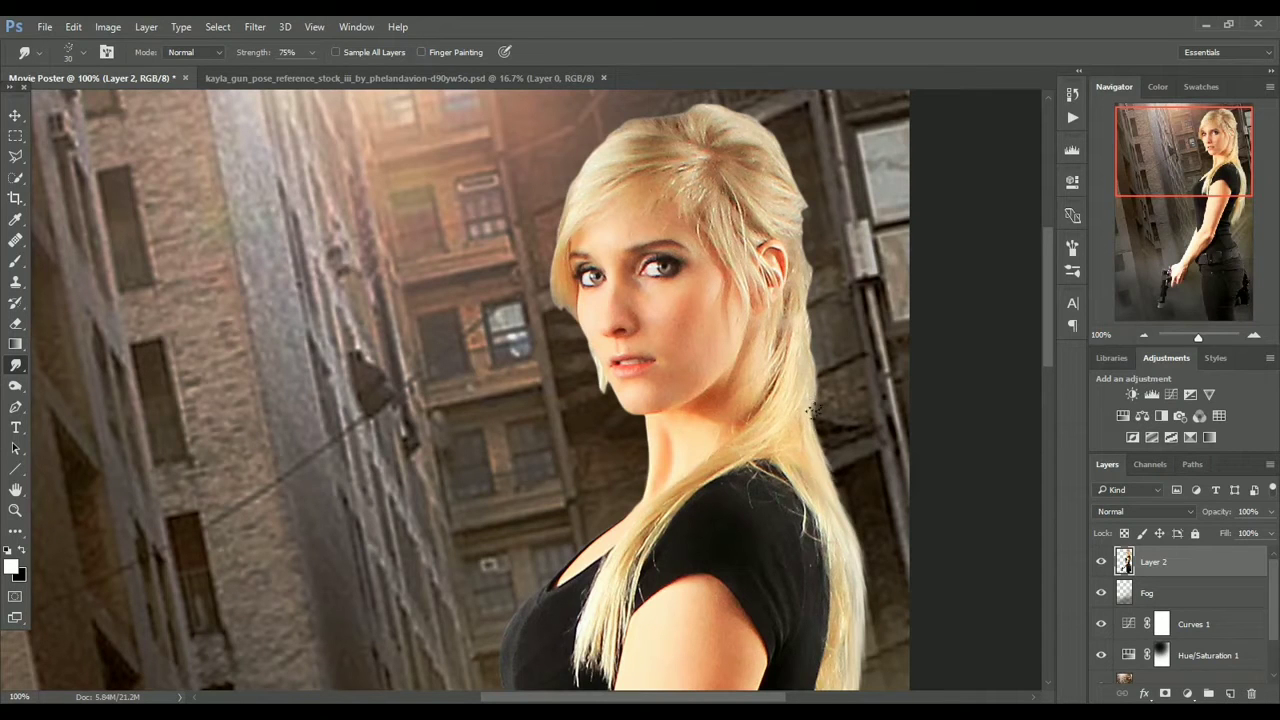
mouse_move(855, 546)
left_mouse_down()
mouse_move(881, 643)
mouse_move(877, 633)
left_mouse_up()
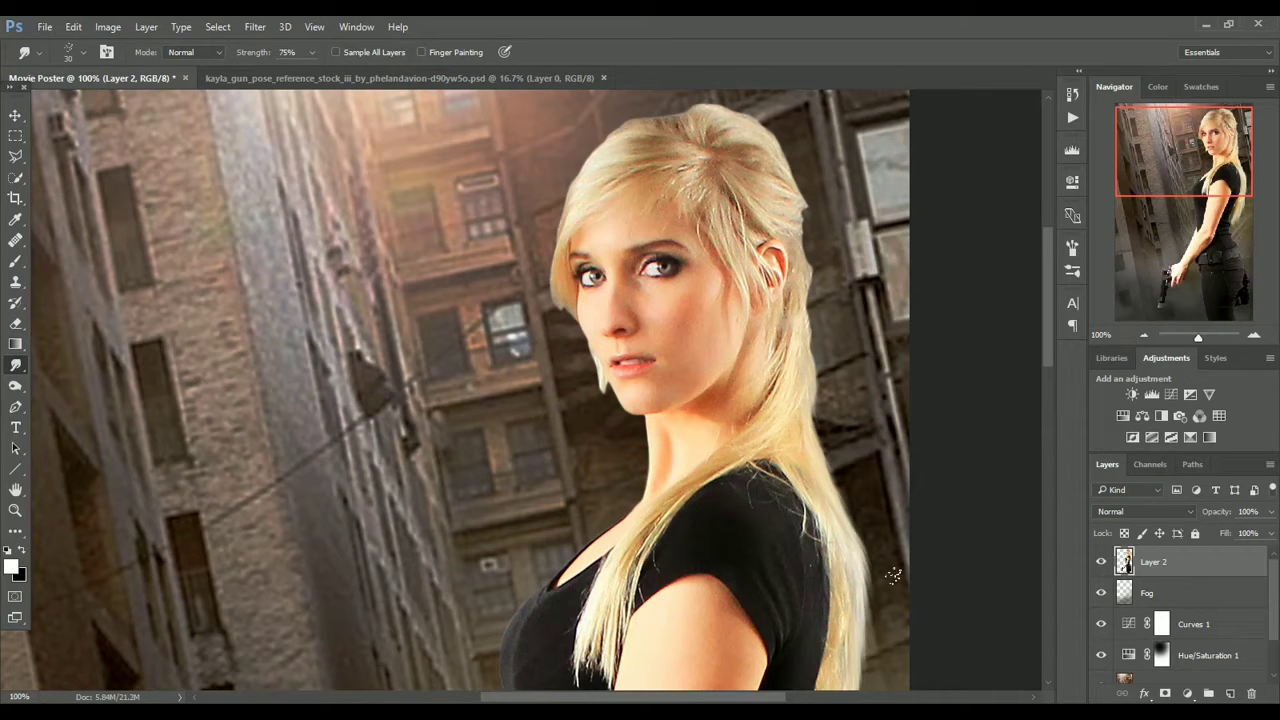
Smudge the hair edge behind the woman's neck and ear outward into fine strands, reducing the brush to 15 px.
left_click_drag(1217, 213, 1219, 148)
left_click(1254, 336)
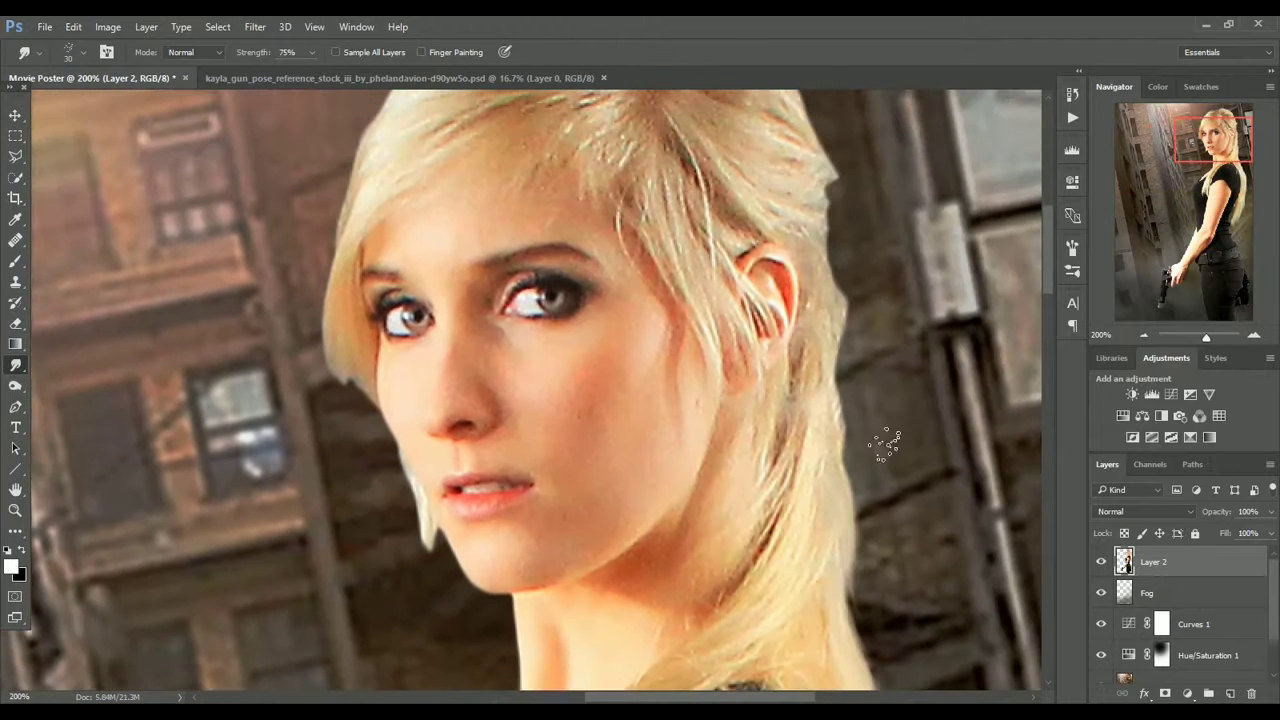
key("bracketright")
left_click_drag(838, 307, 860, 498)
key("bracketleft")
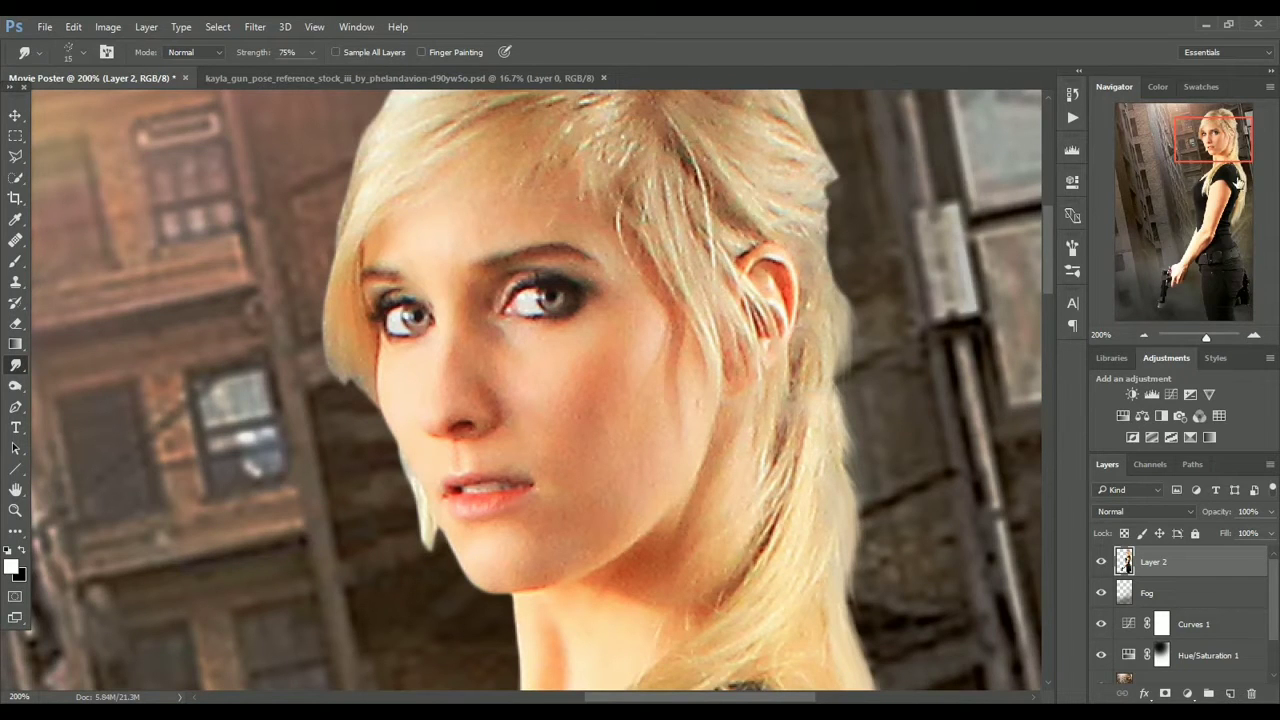
Soften the cut-out edge of the hair over the crown, back and front of the head with smudge strokes of about 20 px.
left_click_drag(1214, 141, 1205, 128)
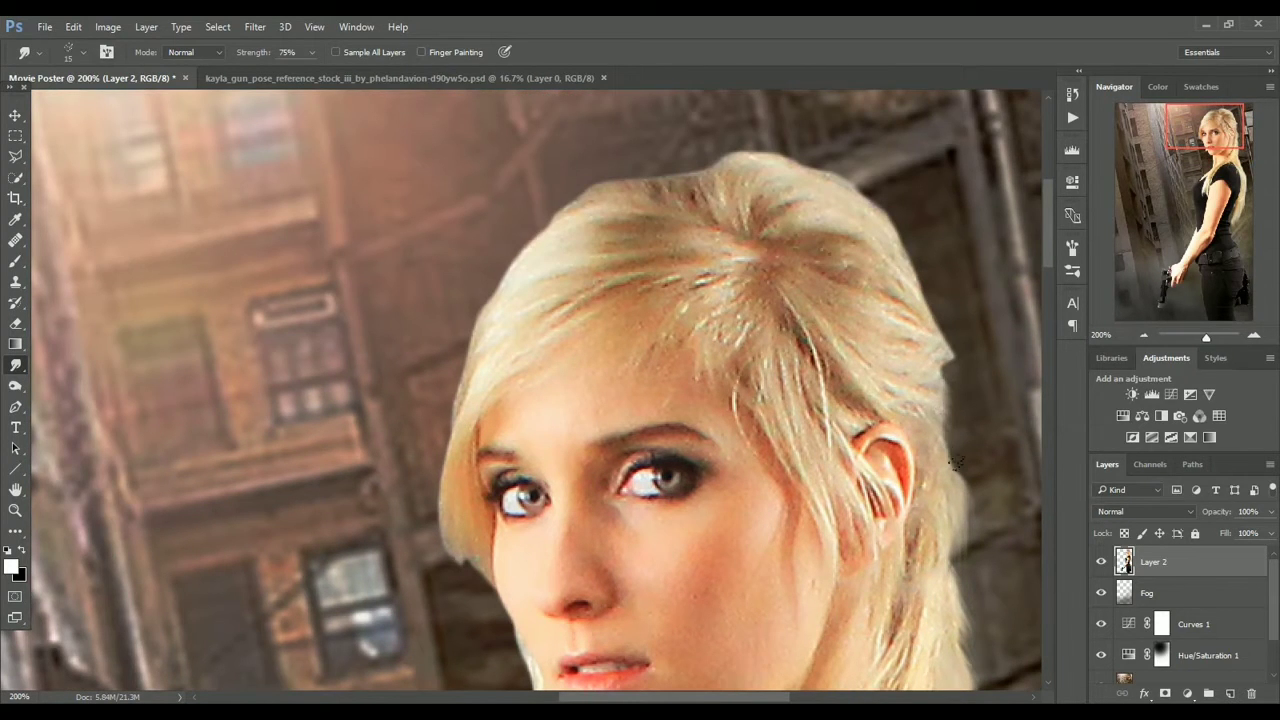
mouse_move(740, 172)
left_mouse_down()
mouse_move(768, 150)
mouse_move(758, 165)
mouse_move(782, 167)
mouse_move(807, 148)
mouse_move(793, 168)
mouse_move(858, 178)
mouse_move(821, 174)
mouse_move(867, 190)
mouse_move(957, 399)
left_mouse_up()
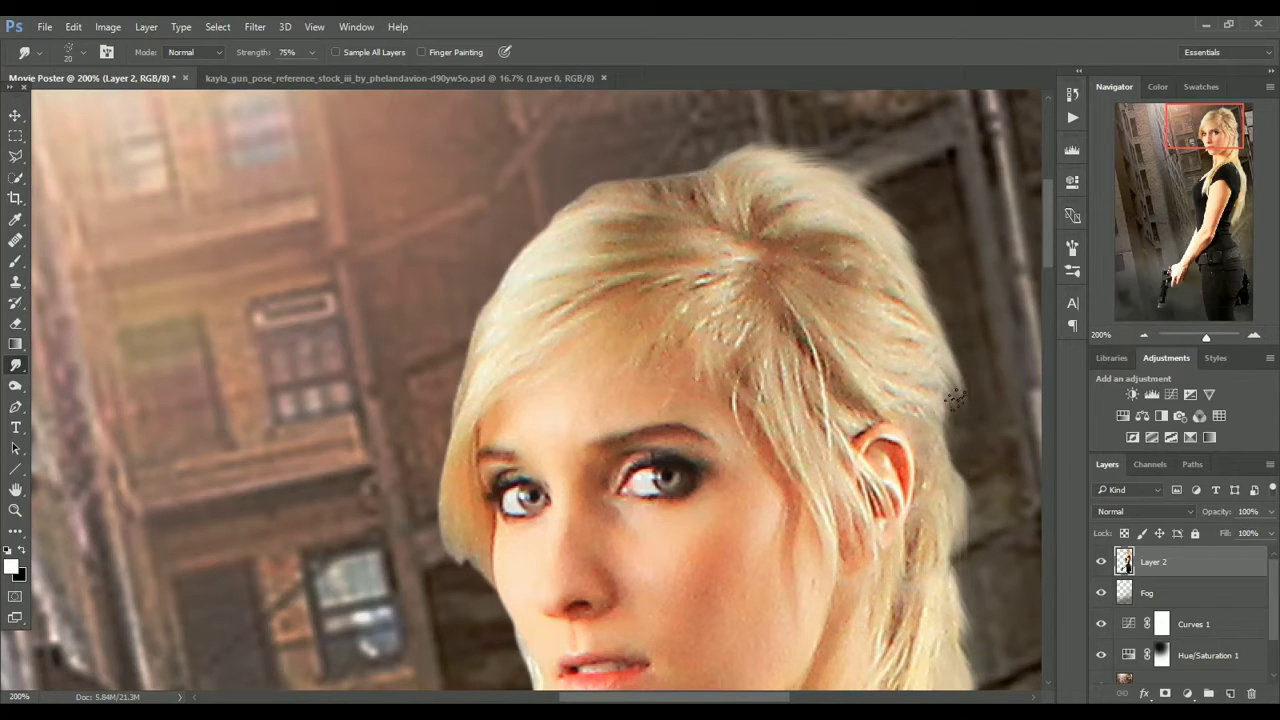
left_click_drag(728, 165, 888, 164)
mouse_move(789, 163)
left_mouse_down()
mouse_move(934, 227)
mouse_move(923, 294)
mouse_move(984, 436)
left_mouse_up()
mouse_move(1206, 337)
left_mouse_down()
mouse_move(1187, 338)
mouse_move(1210, 339)
left_mouse_up()
key("[")
mouse_move(803, 137)
left_mouse_down()
mouse_move(690, 124)
mouse_move(610, 180)
left_mouse_up()
mouse_move(658, 140)
left_mouse_down()
mouse_move(587, 198)
mouse_move(516, 302)
mouse_move(684, 178)
mouse_move(510, 291)
mouse_move(501, 341)
mouse_move(517, 318)
mouse_move(480, 415)
mouse_move(522, 298)
left_mouse_up()
Smudge the fringe beside the woman's eye and cheek downward into longer, softer tips, varying the brush between 9 and 20 px.
left_click_drag(1193, 141, 1187, 156)
key("]")
mouse_move(589, 424)
left_mouse_down()
mouse_move(591, 366)
mouse_move(602, 466)
left_mouse_up()
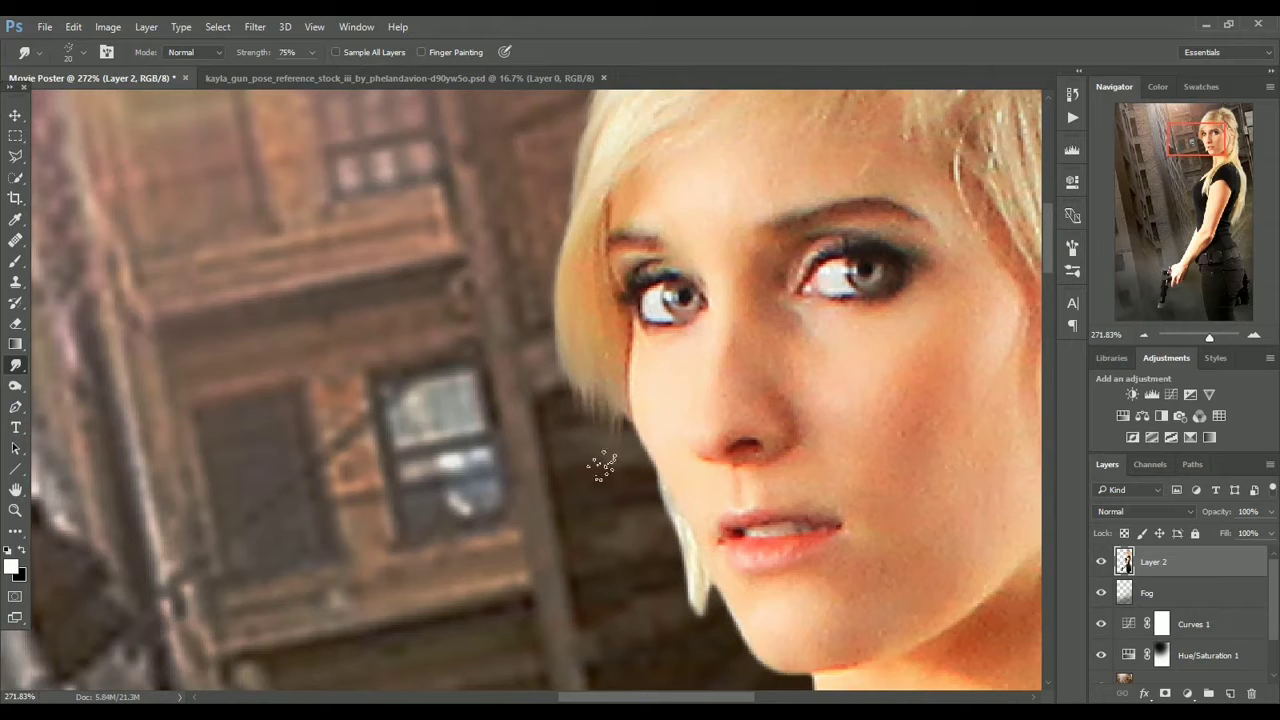
mouse_move(553, 248)
left_mouse_down()
mouse_move(559, 366)
mouse_move(571, 410)
mouse_move(589, 412)
mouse_move(585, 353)
mouse_move(601, 466)
mouse_move(605, 383)
mouse_move(613, 424)
left_mouse_up()
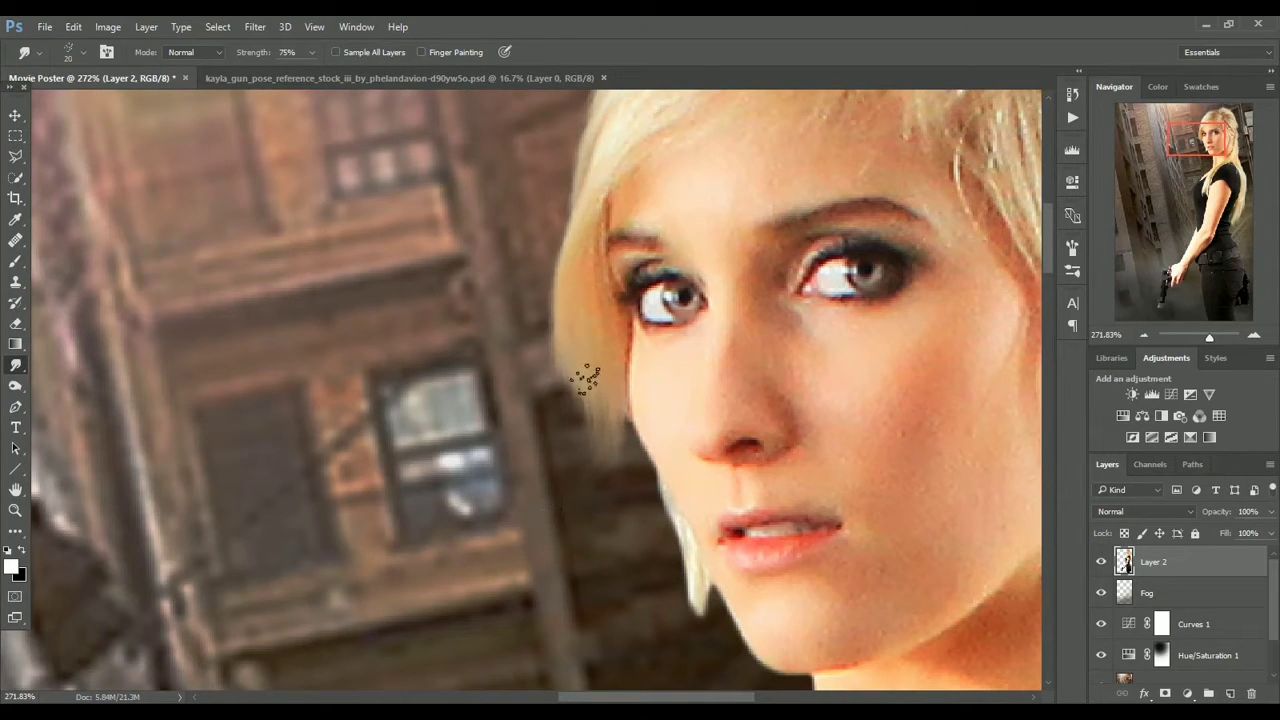
left_click_drag(587, 380, 603, 472)
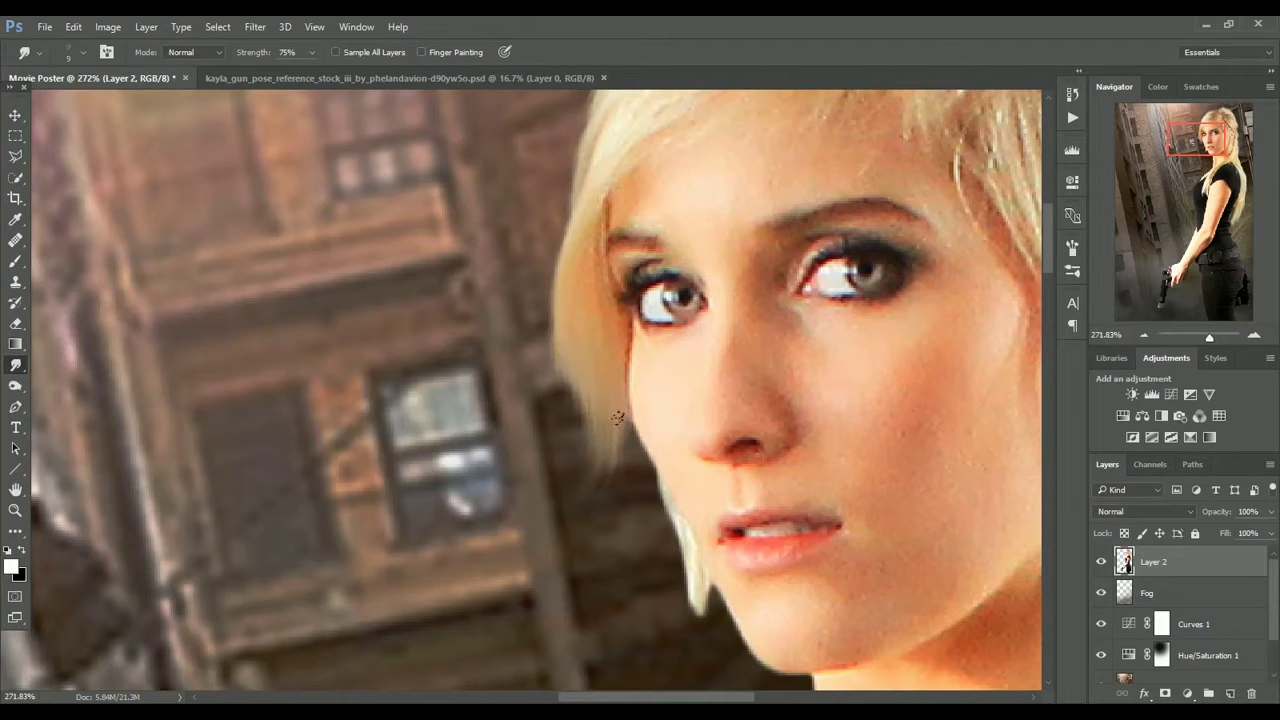
key("bracketright")
key("bracketright")
left_click_drag(594, 414, 584, 500)
Smudge the short loose lock beside the woman's chin into a longer, curved tip.
left_click_drag(1216, 137, 1217, 144)
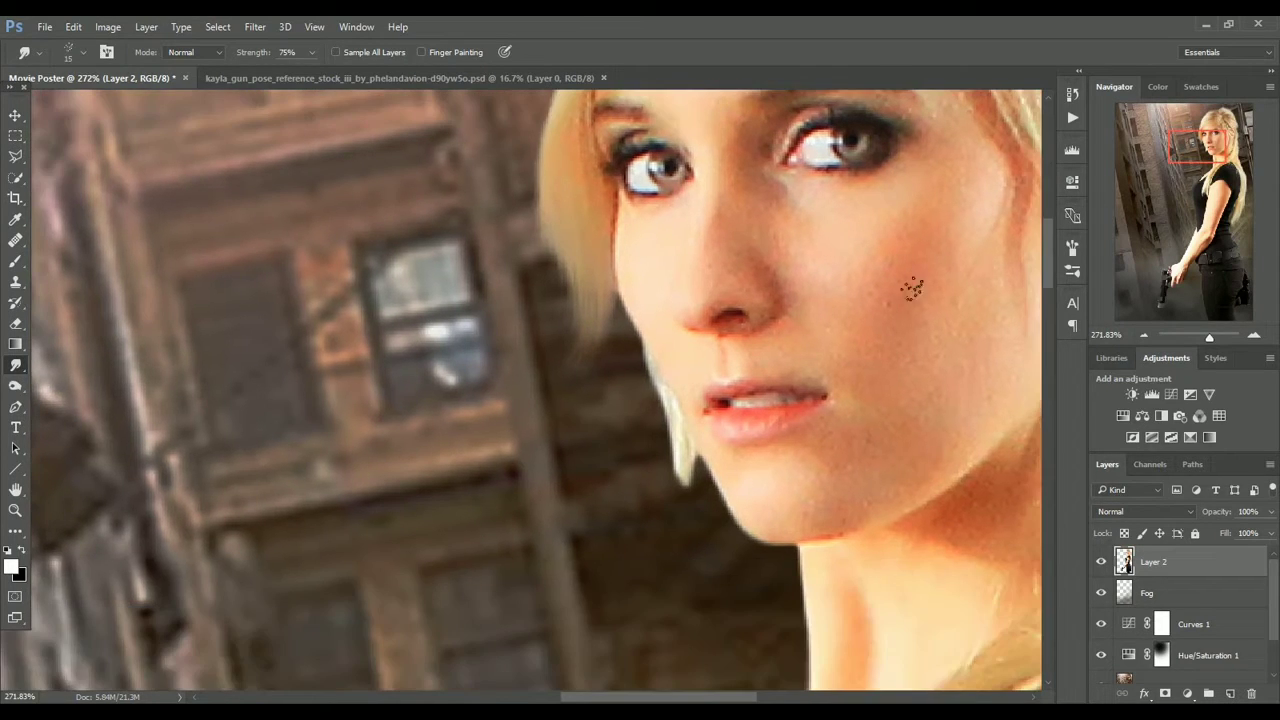
left_click(1255, 335)
key("bracketleft")
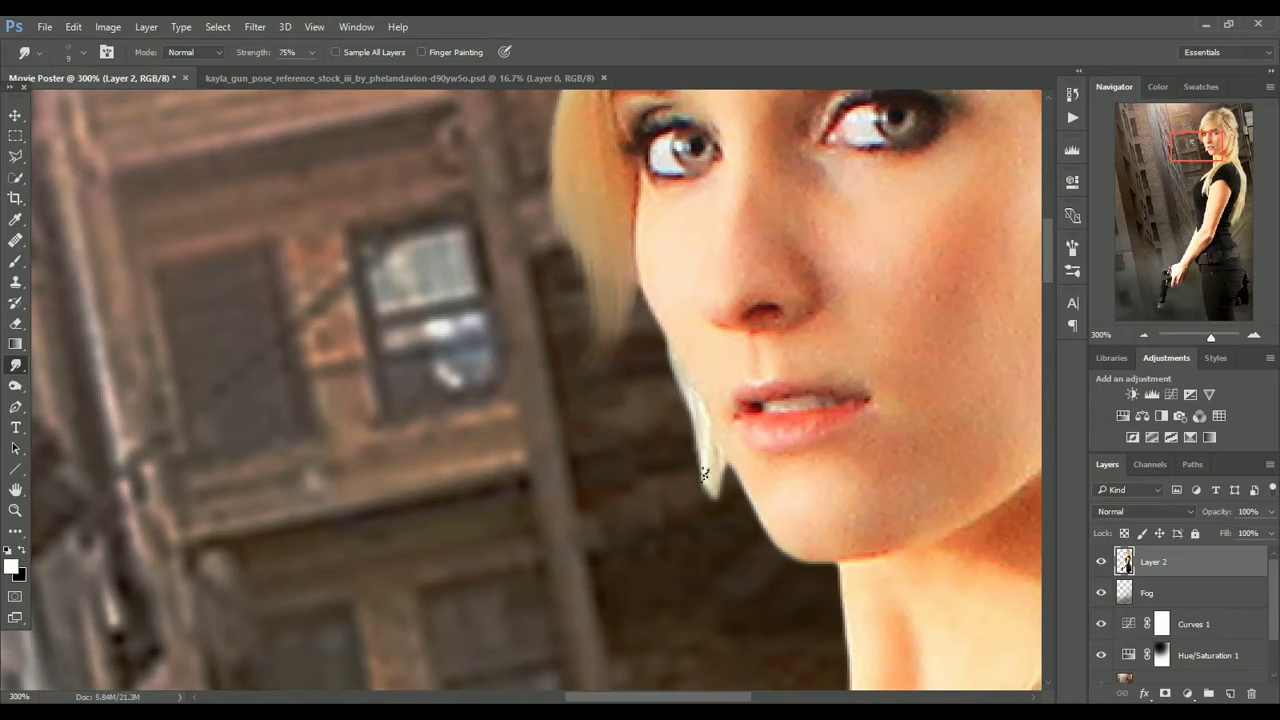
mouse_move(712, 473)
left_mouse_down()
mouse_move(683, 540)
mouse_move(702, 505)
mouse_move(695, 530)
mouse_move(640, 562)
left_mouse_up()
key("bracketright")
key("bracketright")
mouse_move(706, 475)
left_mouse_down()
mouse_move(698, 536)
mouse_move(643, 586)
mouse_move(679, 602)
mouse_move(683, 541)
mouse_move(671, 588)
left_mouse_up()
key("bracketleft")
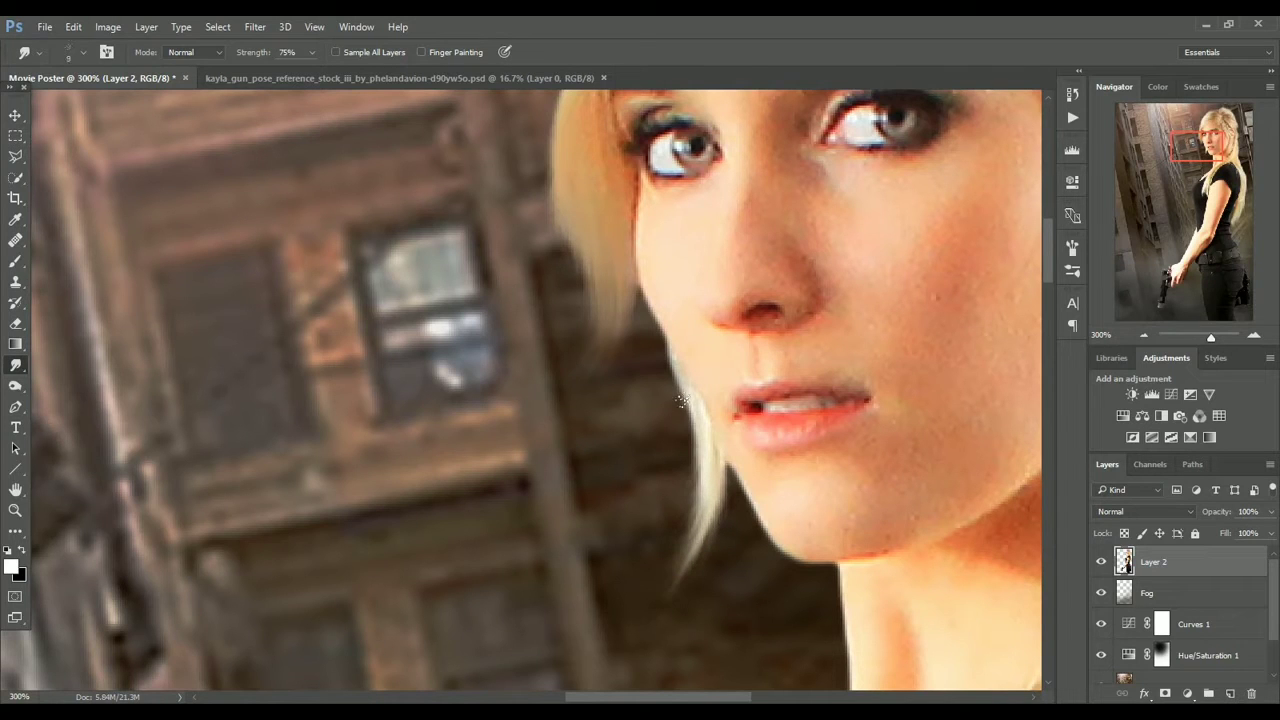
Pull thin stray wisps out of the lock beside the chin with a smudge brush of about 8 px.
left_click_drag(699, 434, 667, 569)
key("bracketleft")
left_click_drag(700, 491, 660, 590)
key("bracketright")
key("bracketleft")
mouse_move(709, 499)
left_mouse_down()
mouse_move(702, 556)
mouse_move(680, 580)
left_mouse_up()
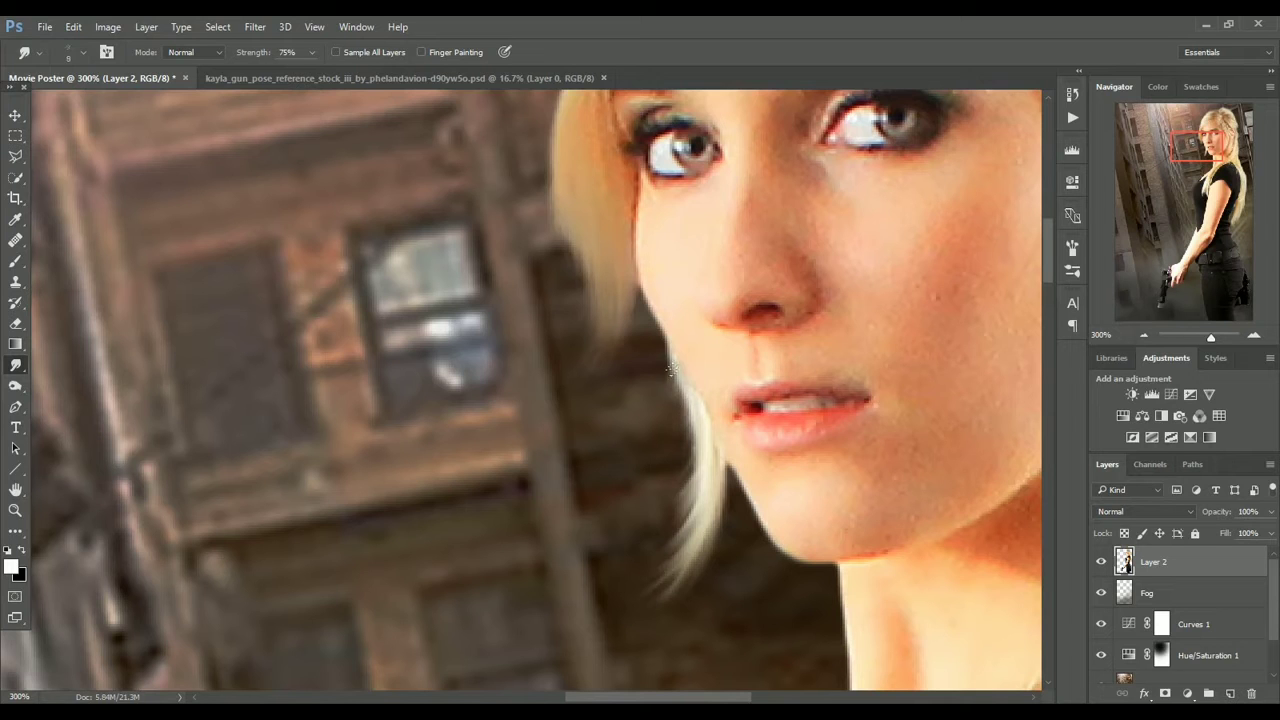
Draw a closed Pen path around the woman's hips and legs below the belt, extending past the poster's lower edge.
left_click(1196, 339)
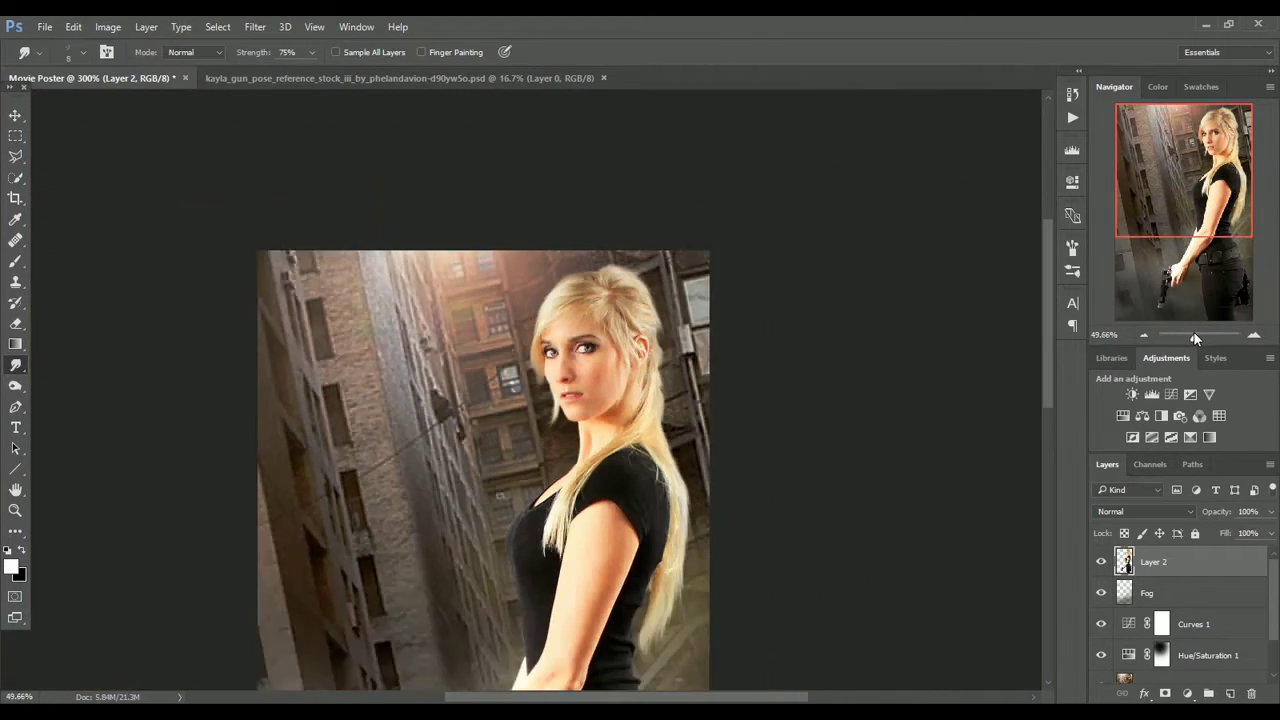
left_click_drag(1194, 335, 1192, 337)
left_click(1256, 336)
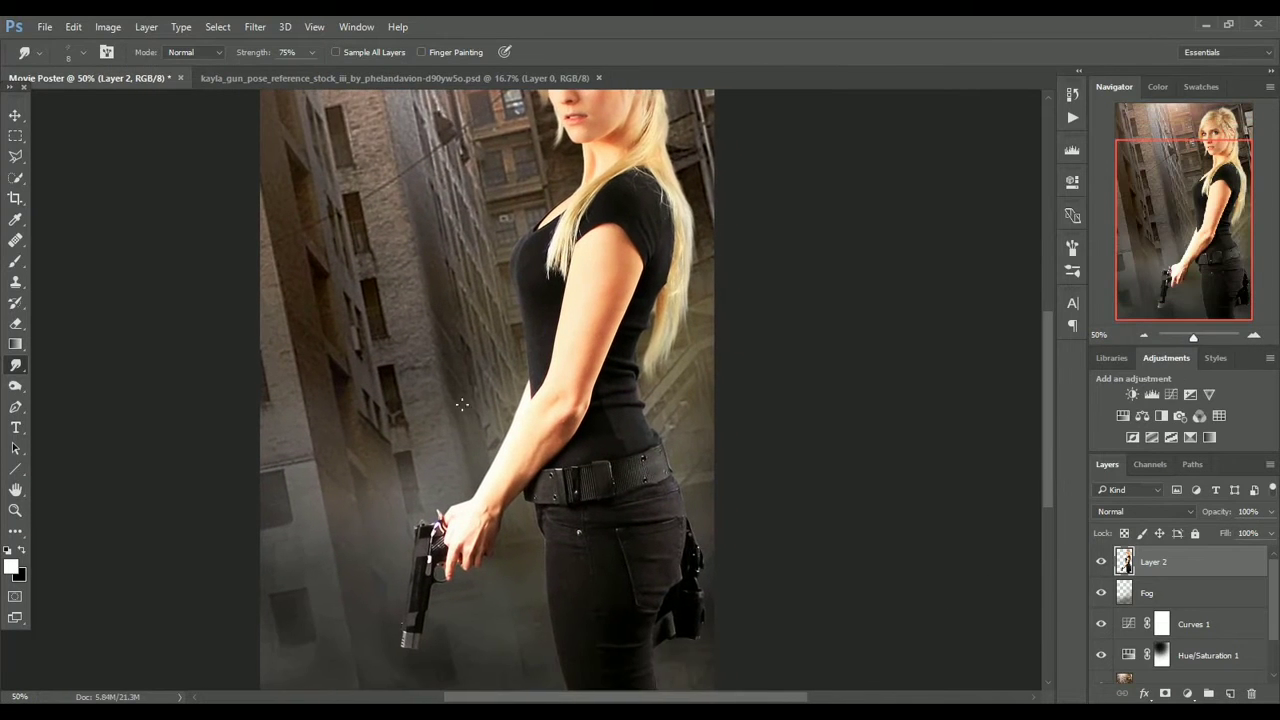
scroll(118, 343, "down", 3)
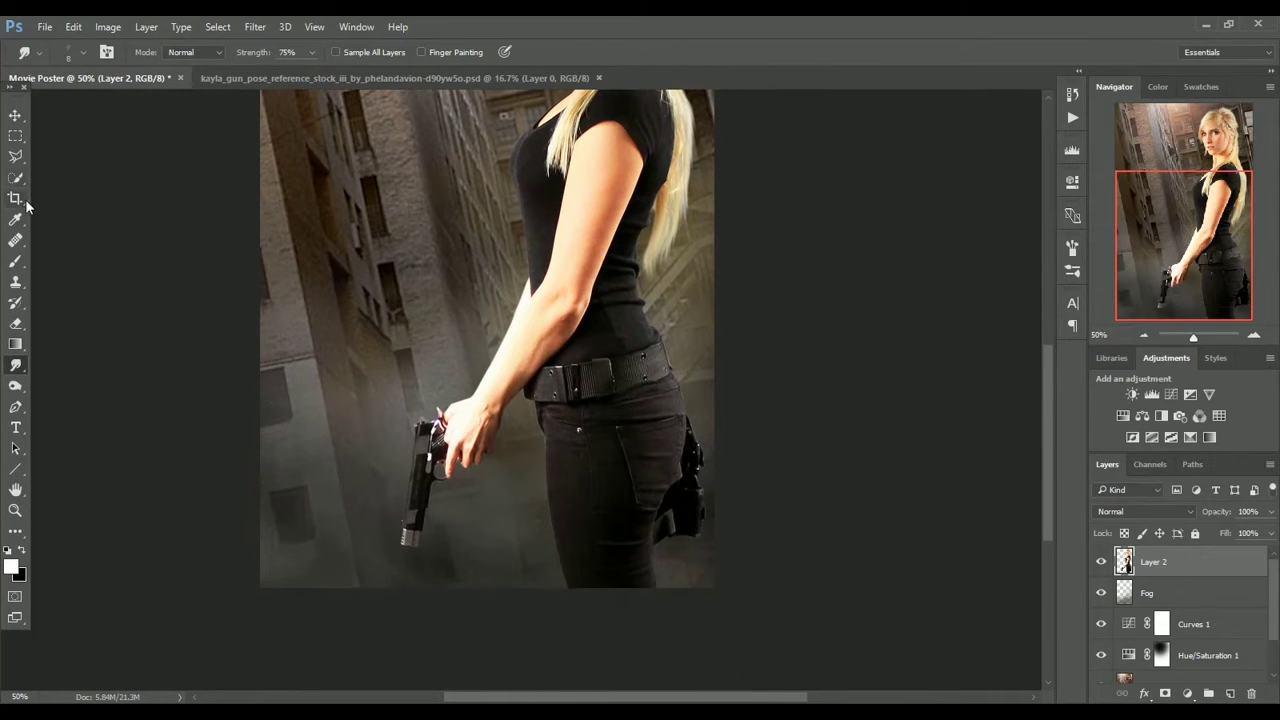
left_click(20, 406)
left_click_drag(498, 550, 517, 619)
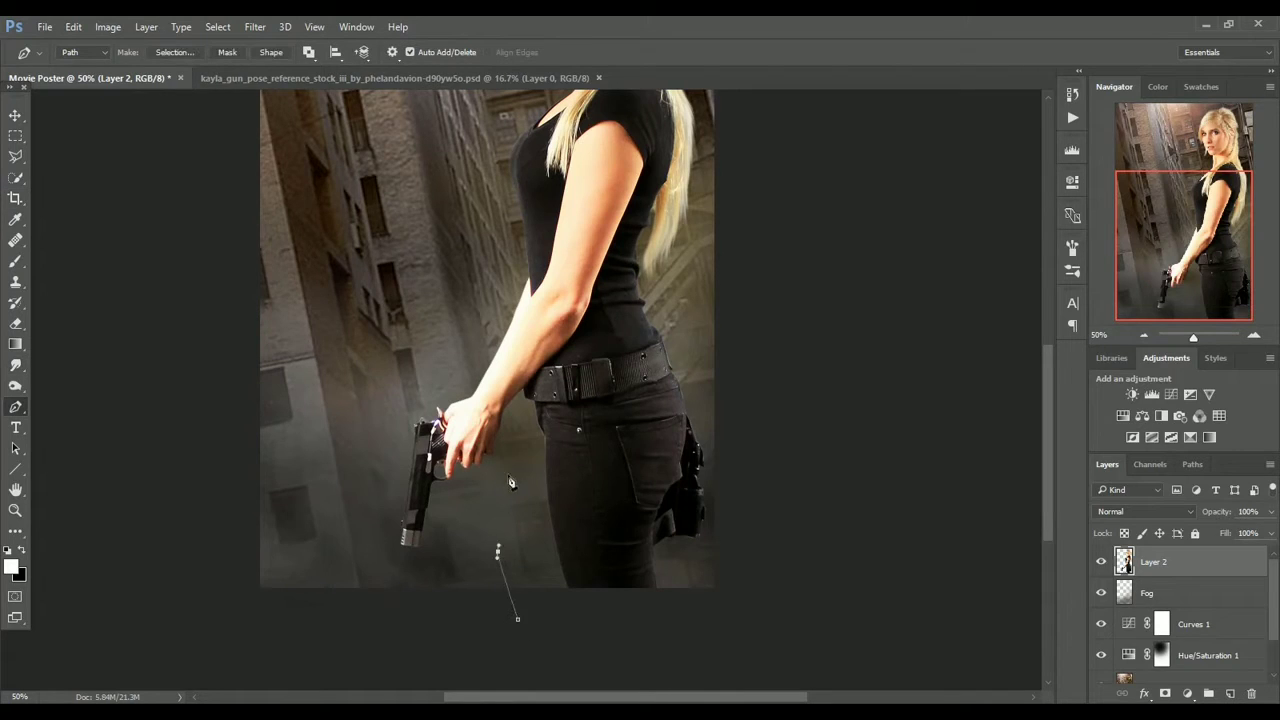
left_click(736, 400)
left_click(517, 619)
right_click(585, 504)
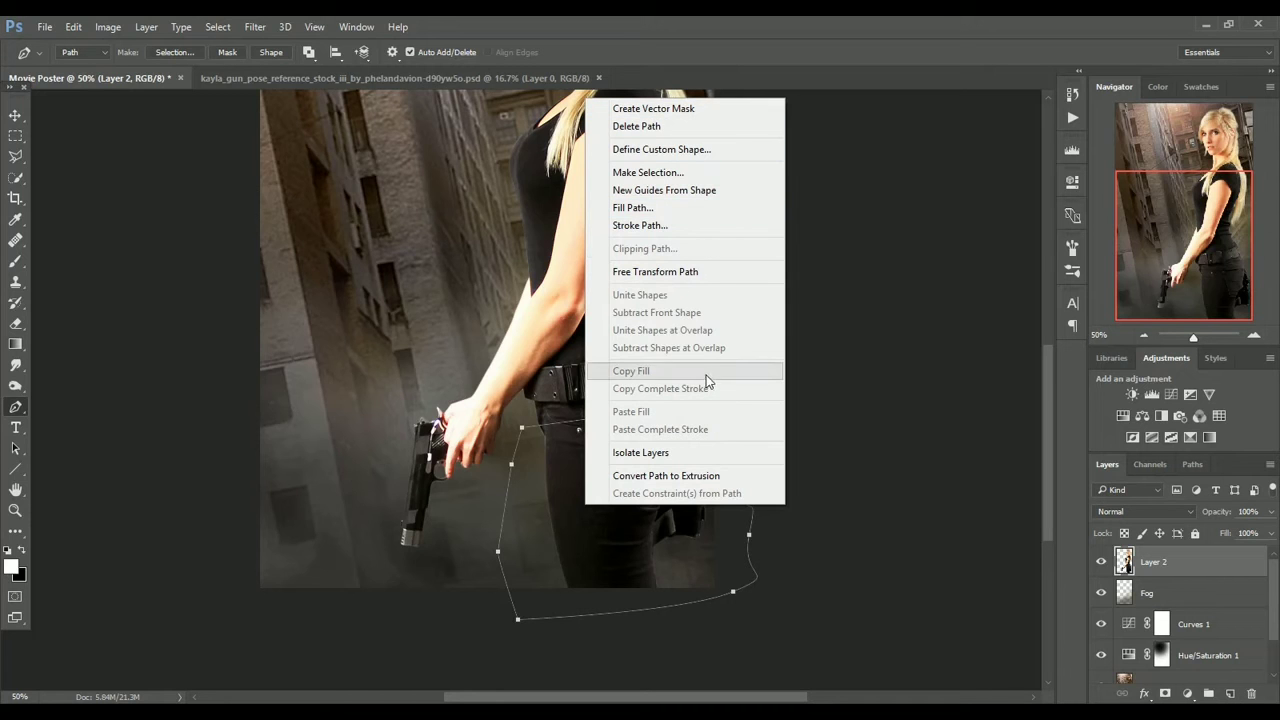
left_click(674, 108)
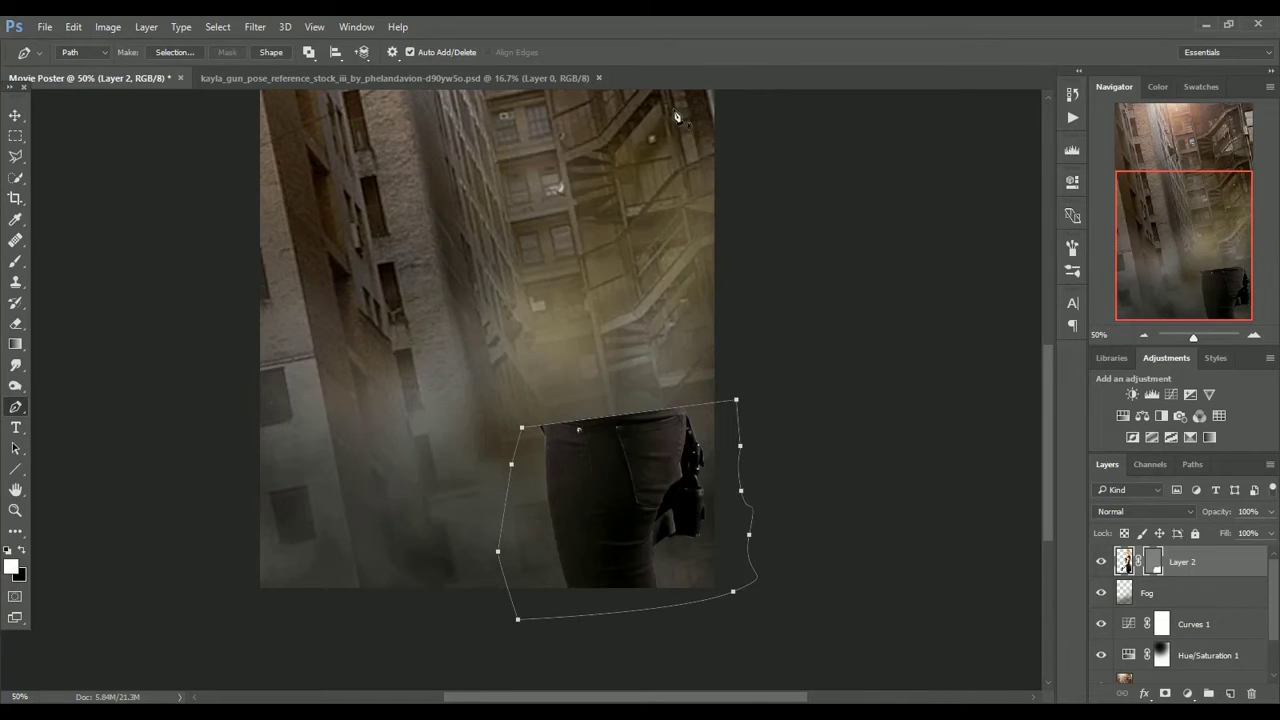
key("ctrl+z")
Convert the path around the hips and legs into a selection.
right_click(621, 472)
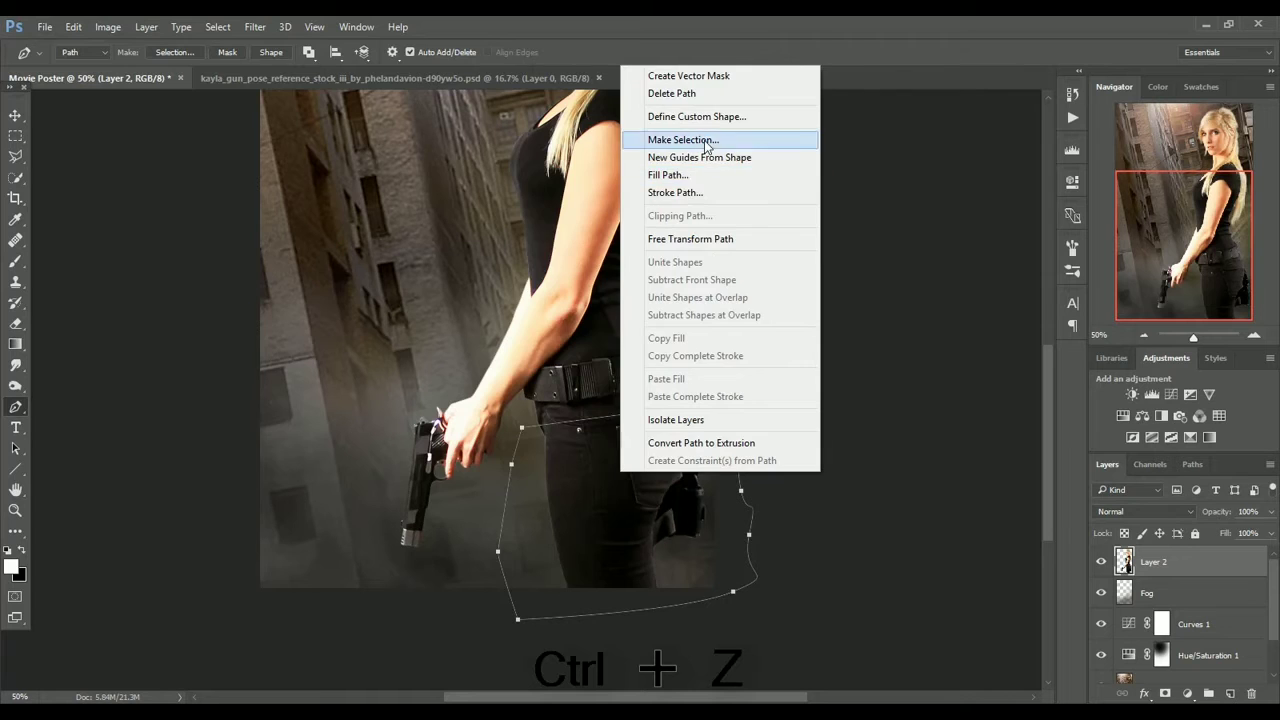
left_click(706, 140)
key("Return")
right_click(653, 487)
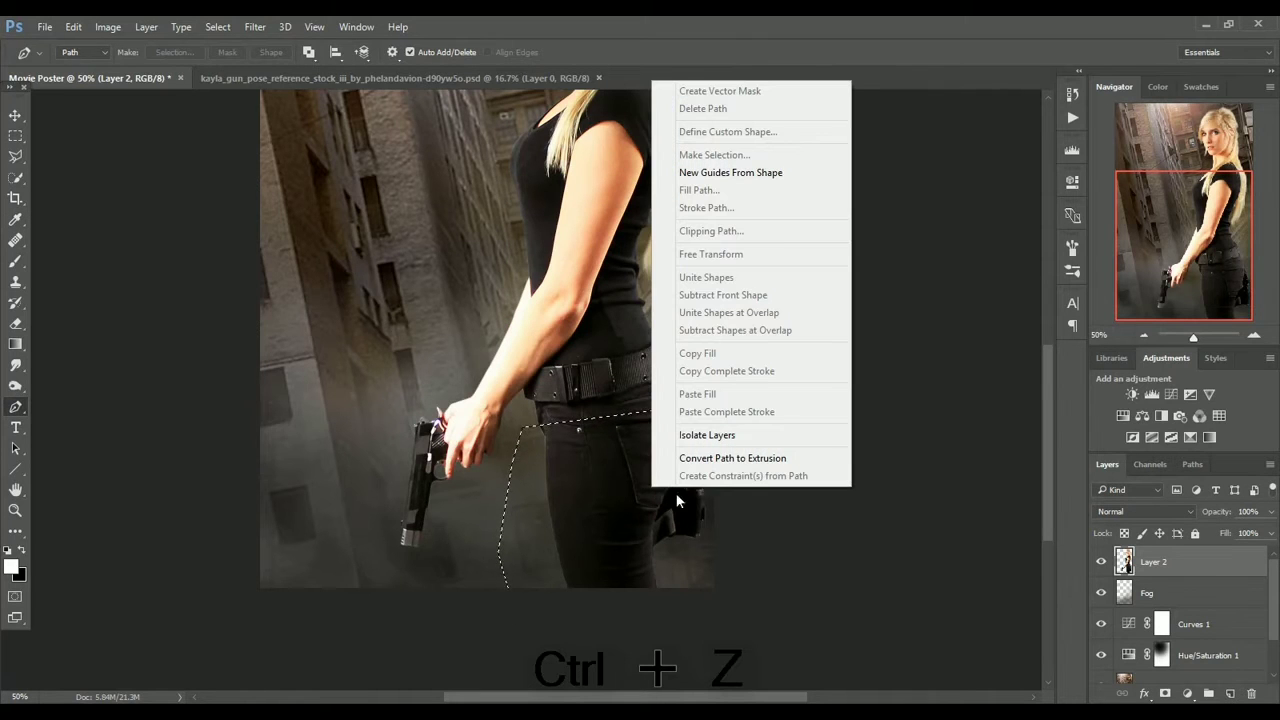
left_click(676, 493)
Add a layer mask to Layer 2 from the selection and invert it to hide the legs.
left_click(1165, 694)
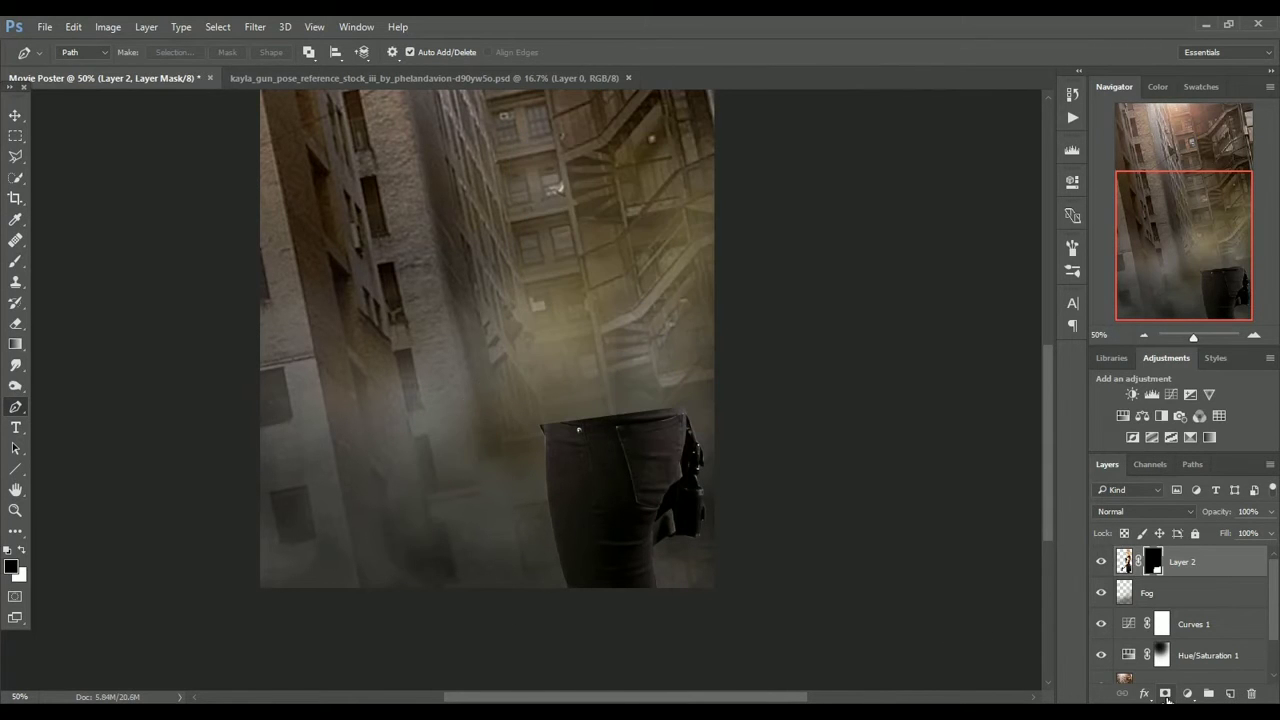
key("ctrl+o")
left_click(1232, 683)
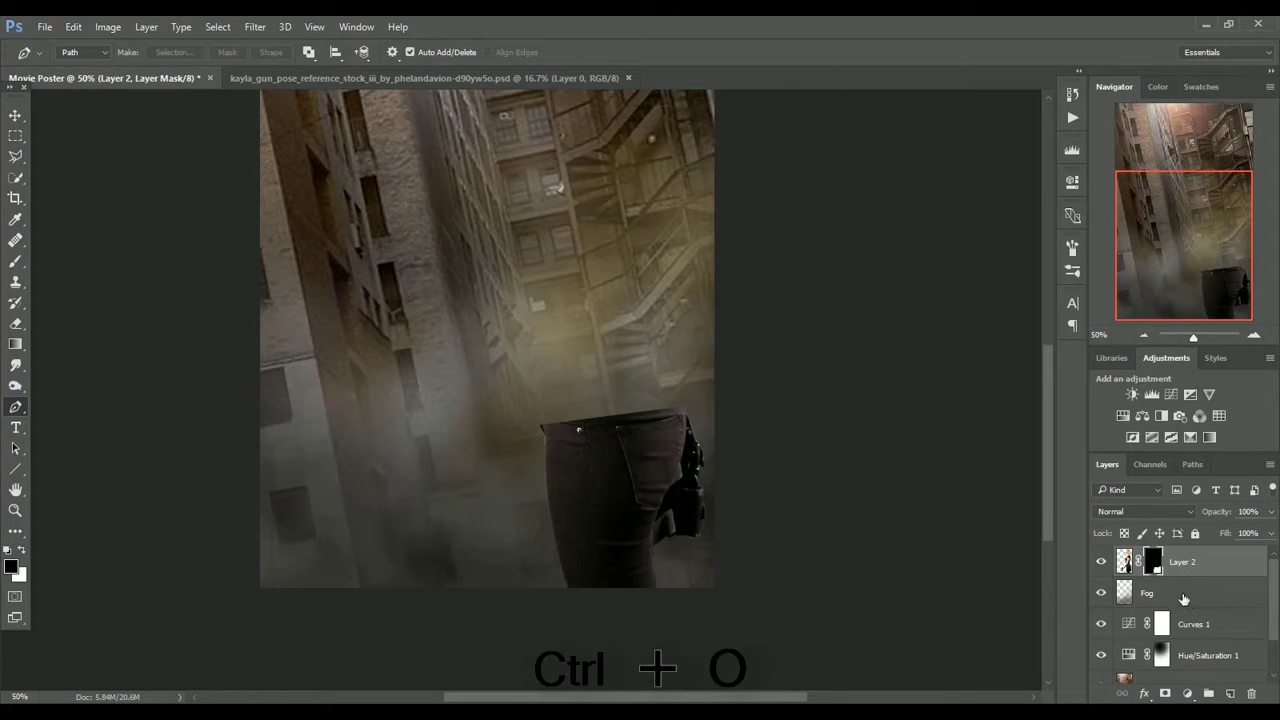
key("ctrl+i")
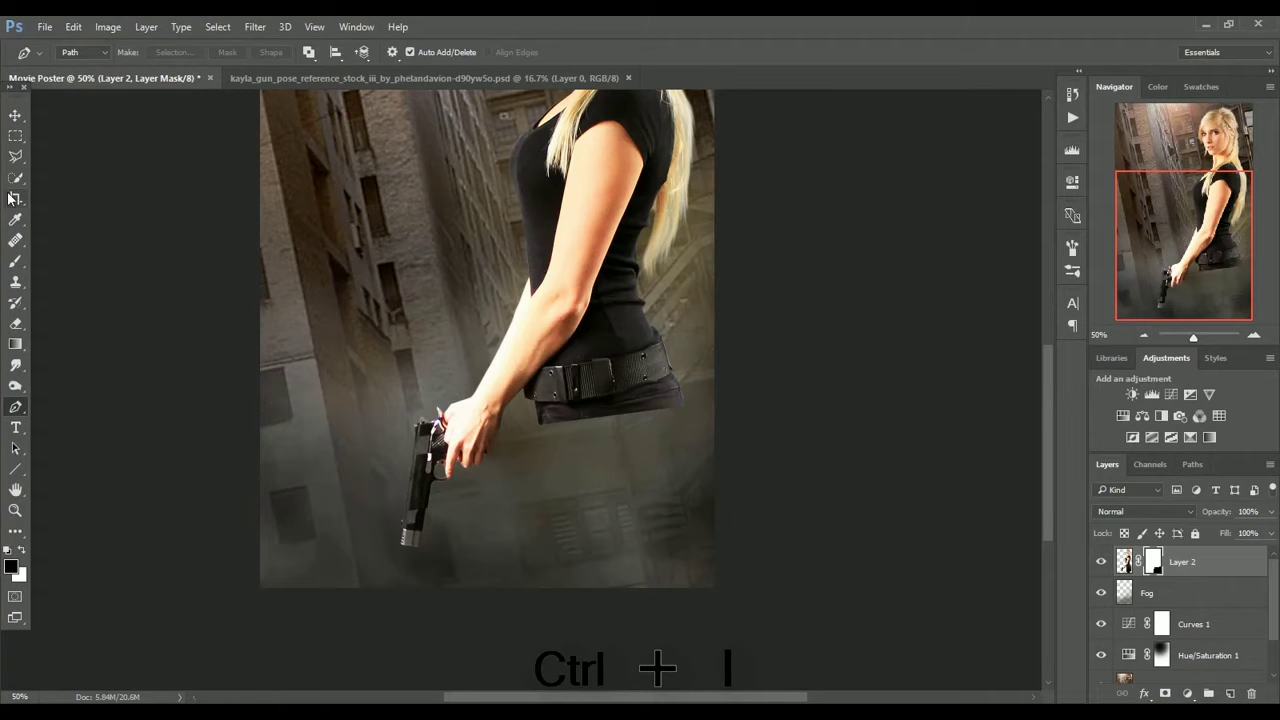
Choose the Brush tool with a soft round tip of 155 px for painting on the mask of Layer 2.
left_click(15, 262)
right_click(424, 408)
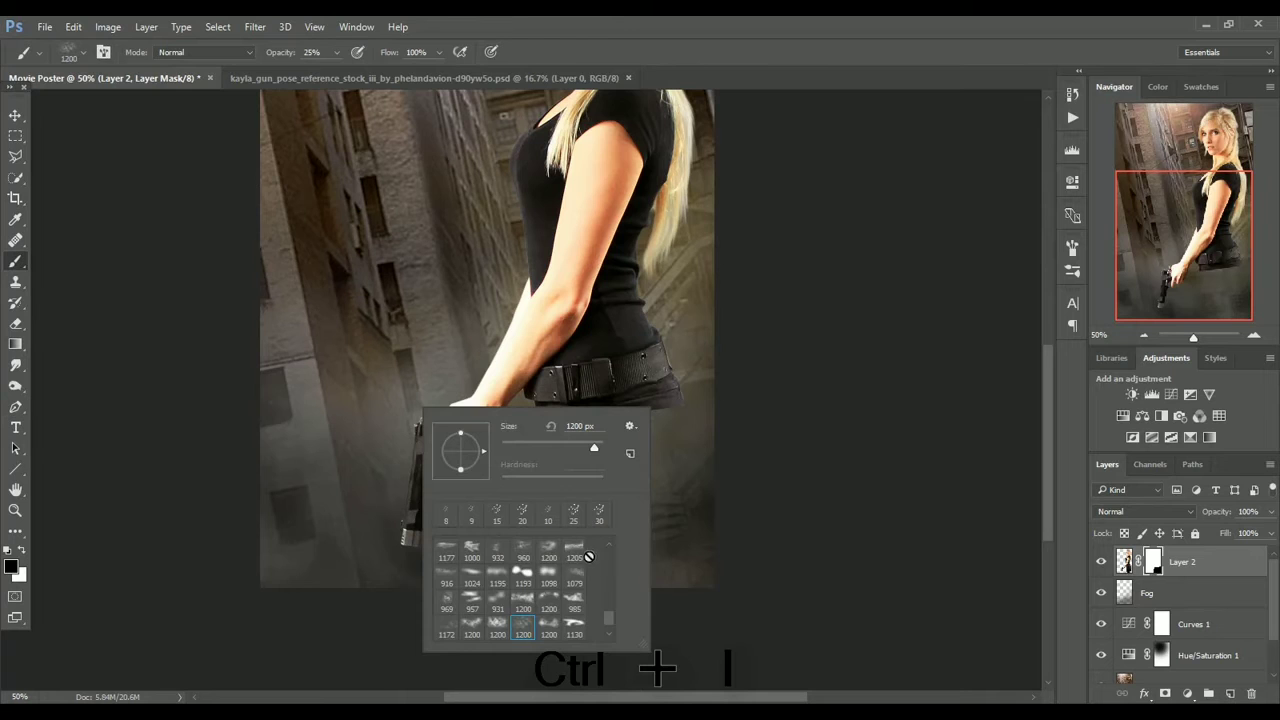
left_click(446, 548)
key("Return")
right_click(644, 363)
left_click_drag(815, 404, 788, 404)
key("Return")
Make white the painting color and set the brush opacity to 50%.
left_click_drag(1222, 228, 1222, 196)
left_click(21, 550)
left_click(335, 53)
left_click_drag(322, 54, 216, 74)
type("50")
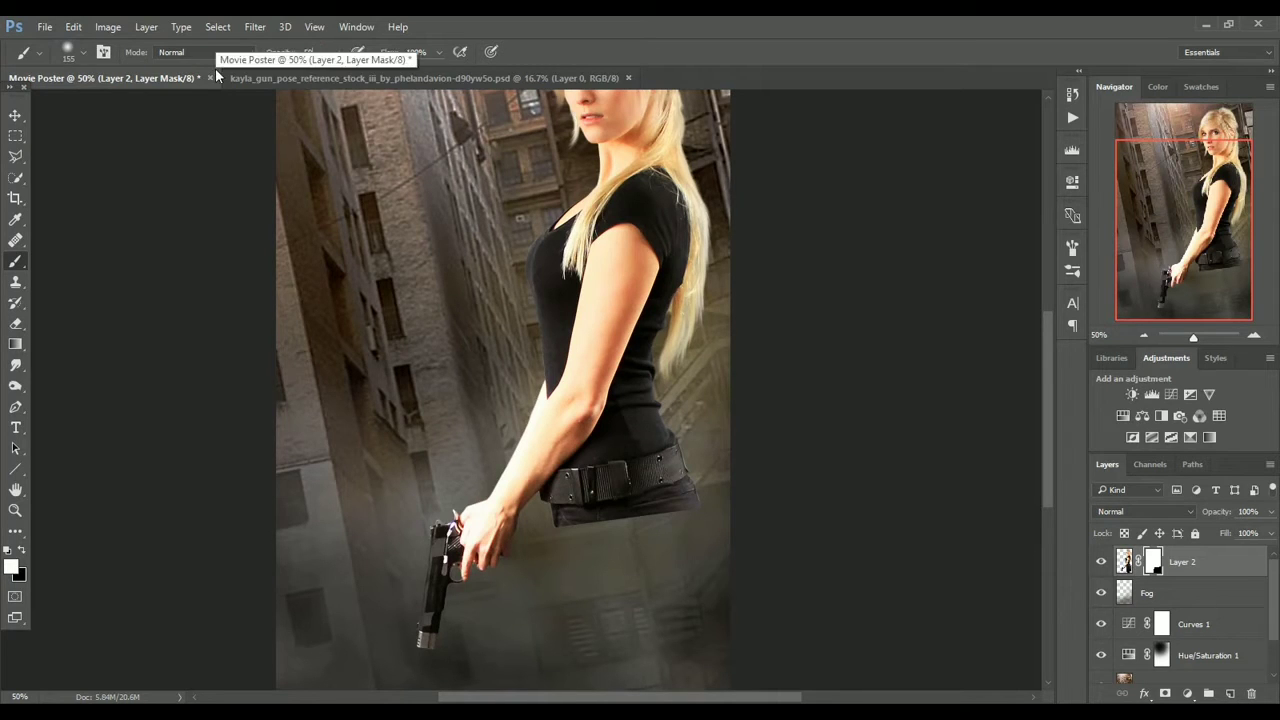
mouse_move(600, 522)
left_mouse_down()
mouse_move(446, 516)
mouse_move(534, 520)
mouse_move(452, 511)
mouse_move(480, 476)
left_mouse_up()
key("Return")
Paint the hips and upper legs back in on the mask so they fade into the fog, enlarging the brush to 500 px at 16% opacity.
key("bracketright")
key("bracketright")
key("bracketright")
key("bracketright")
key("bracketright")
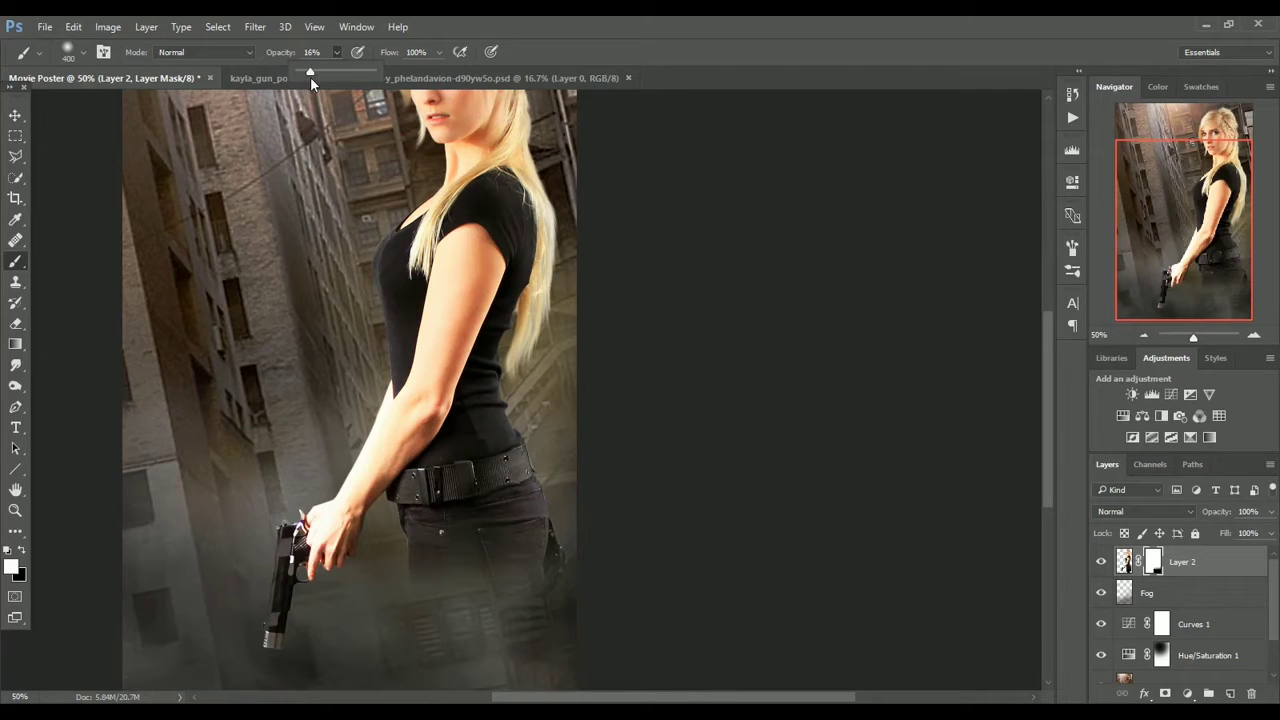
key("bracketright")
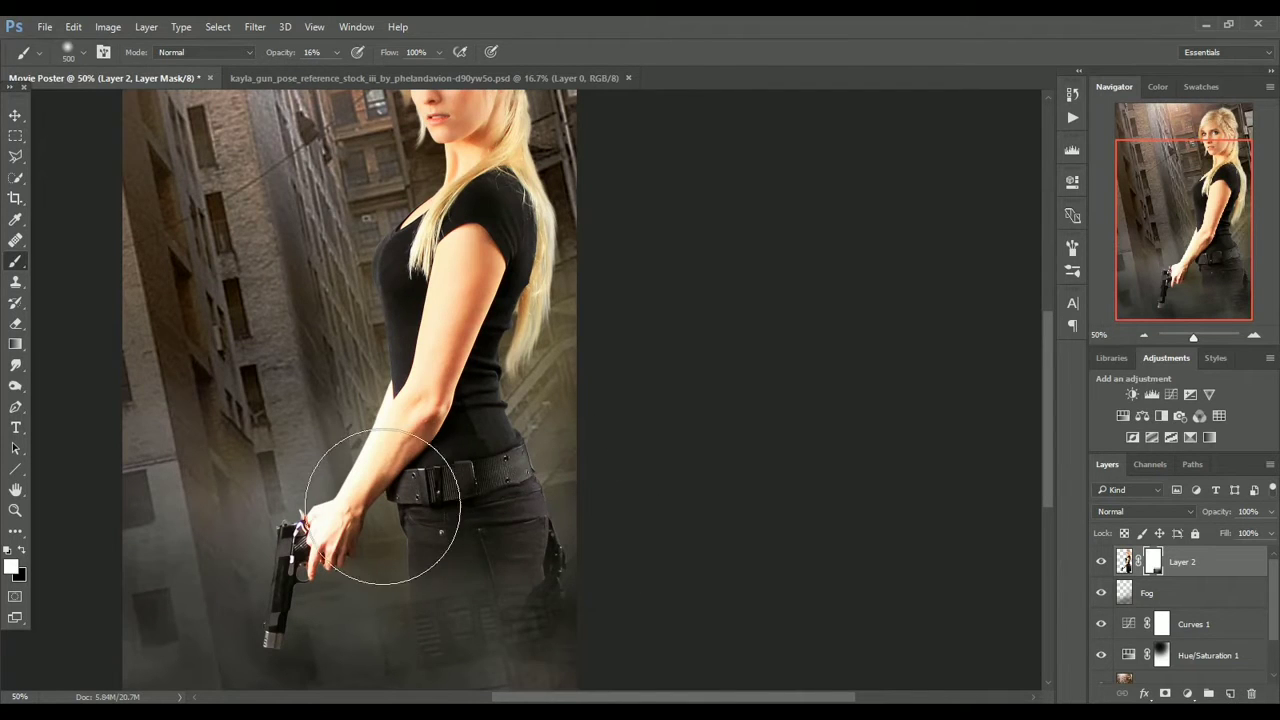
mouse_move(1200, 228)
left_mouse_down()
mouse_move(1236, 240)
mouse_move(1233, 298)
left_mouse_up()
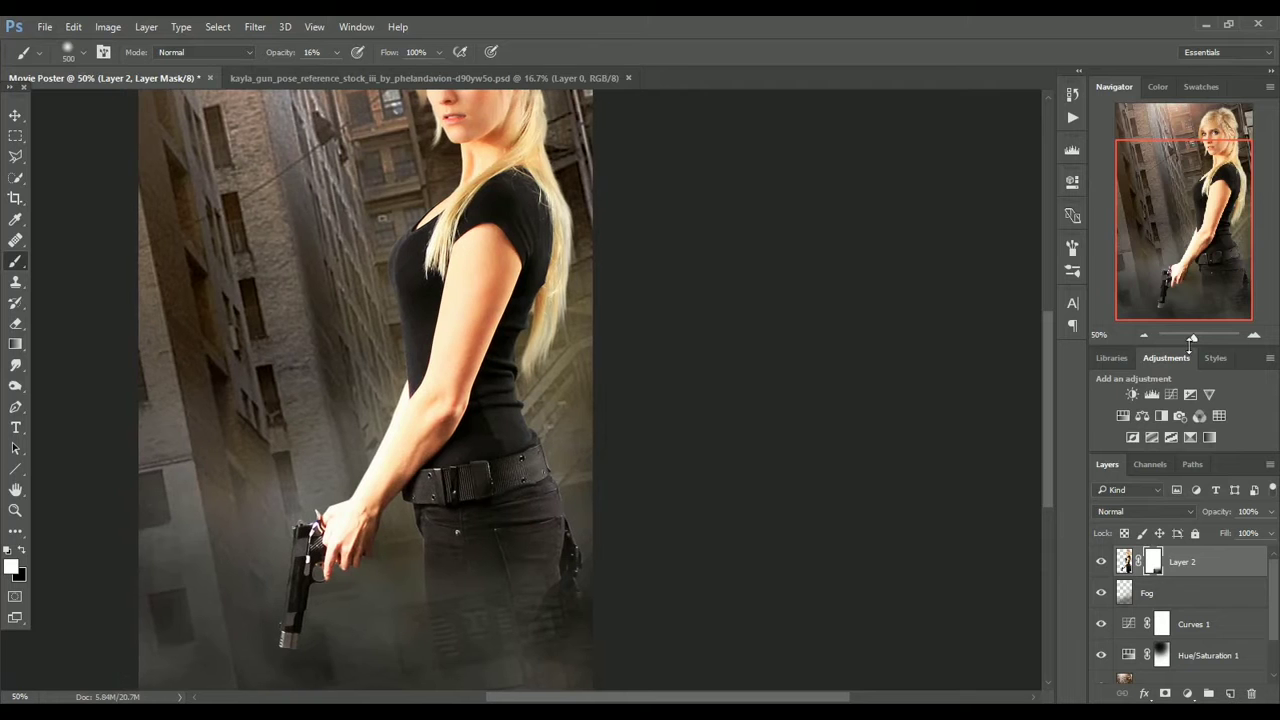
left_click_drag(1192, 338, 1194, 338)
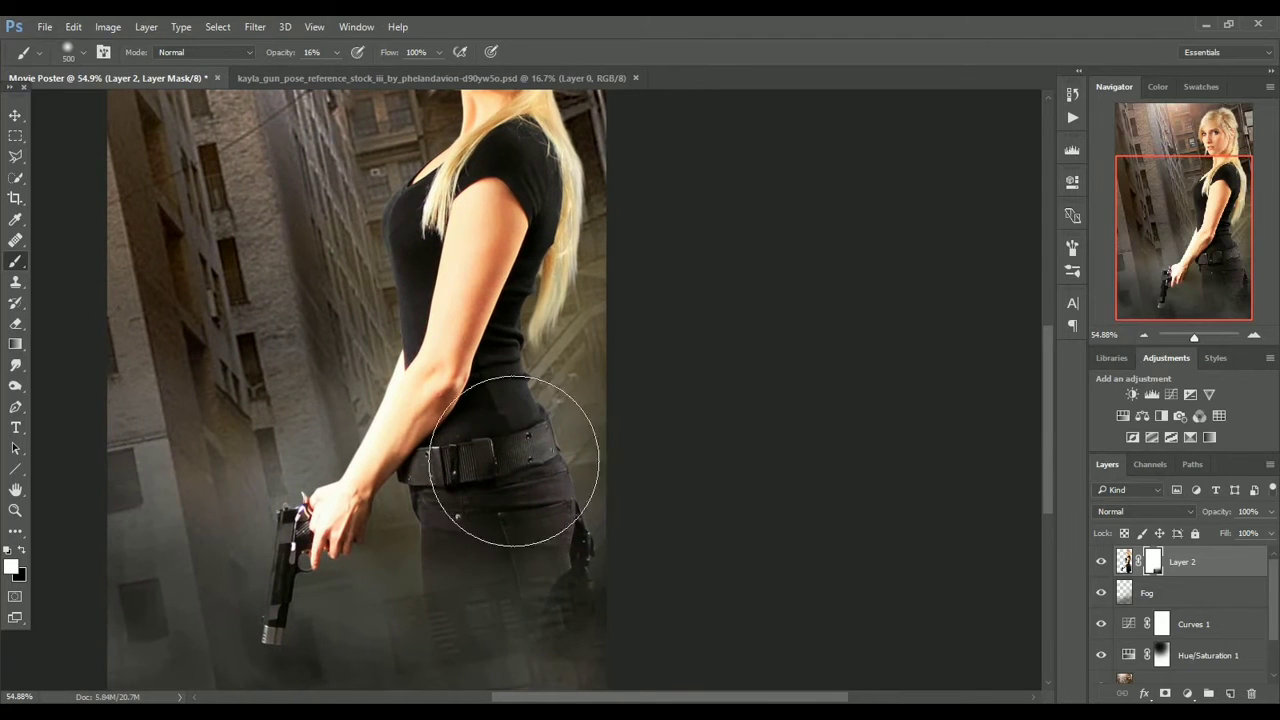
Add a new empty layer directly above Layer 1.
left_click_drag(1180, 337, 1193, 342)
left_click_drag(1274, 616, 1275, 663)
left_click(1143, 643)
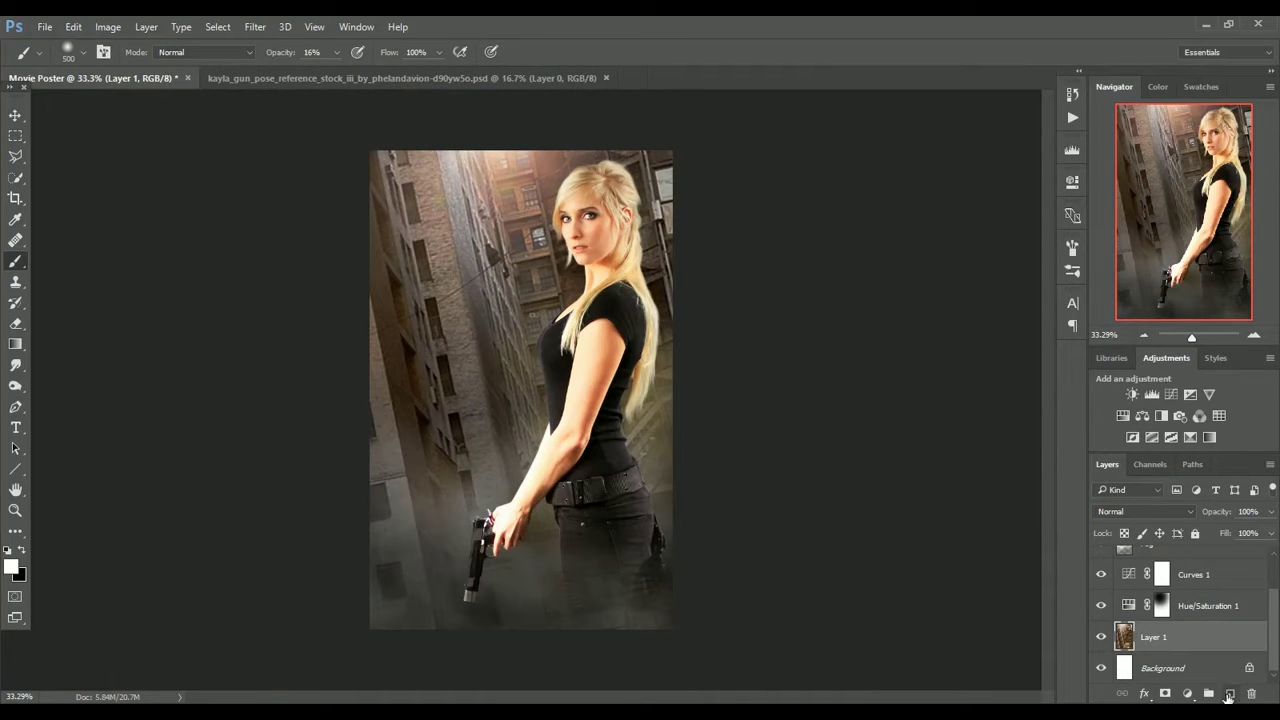
left_click(1228, 694)
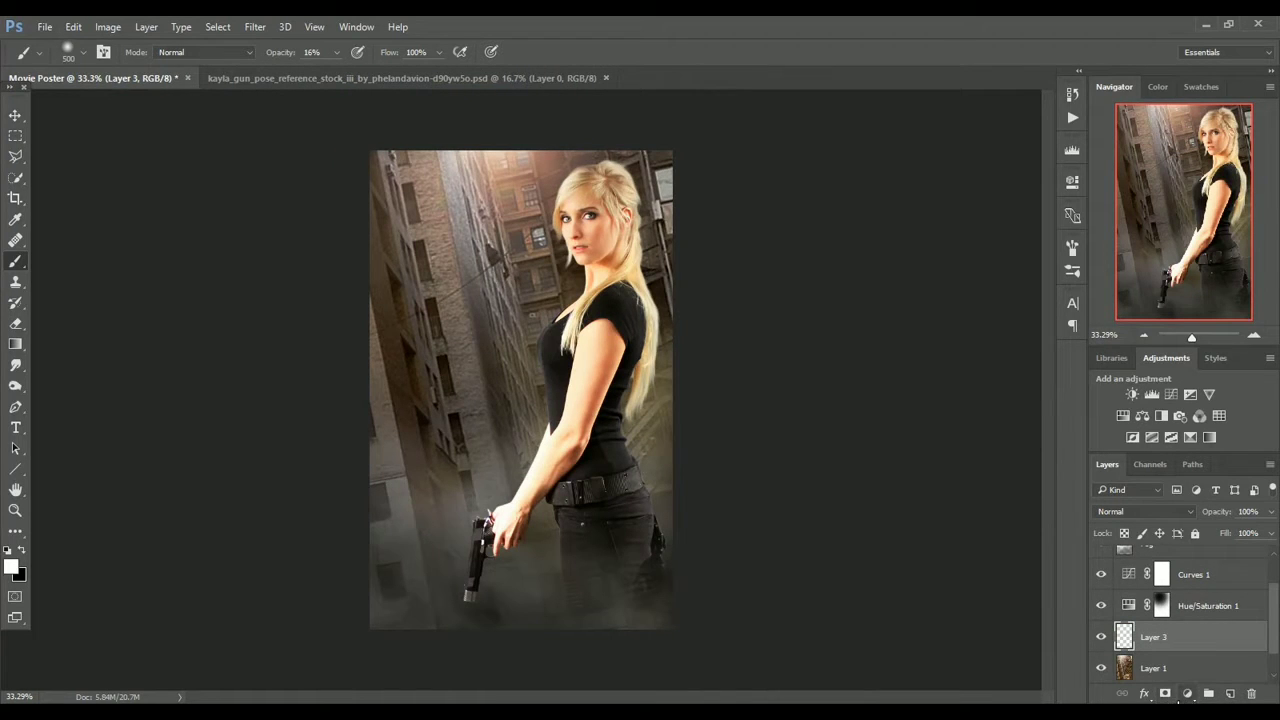
Add a linear gradient fill layer above Layer 1 that runs from black to transparent.
left_click(1187, 693)
left_click(1132, 385)
left_click(874, 237)
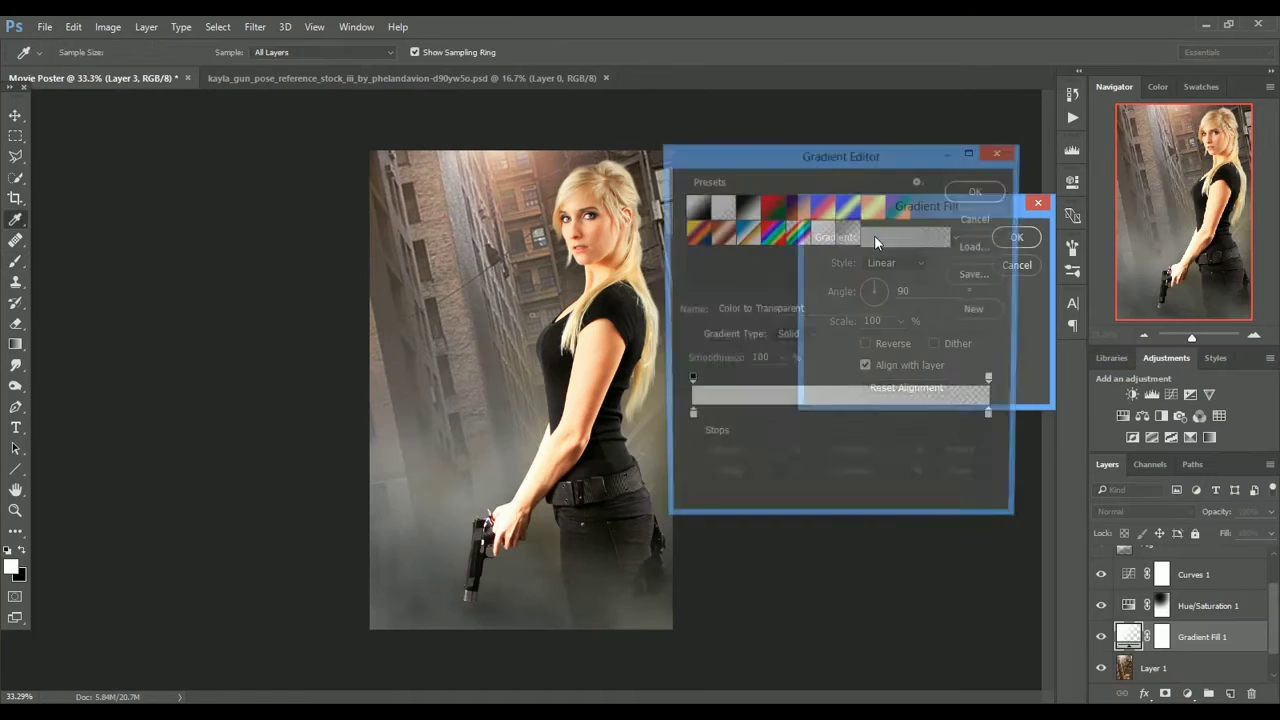
double_click(686, 419)
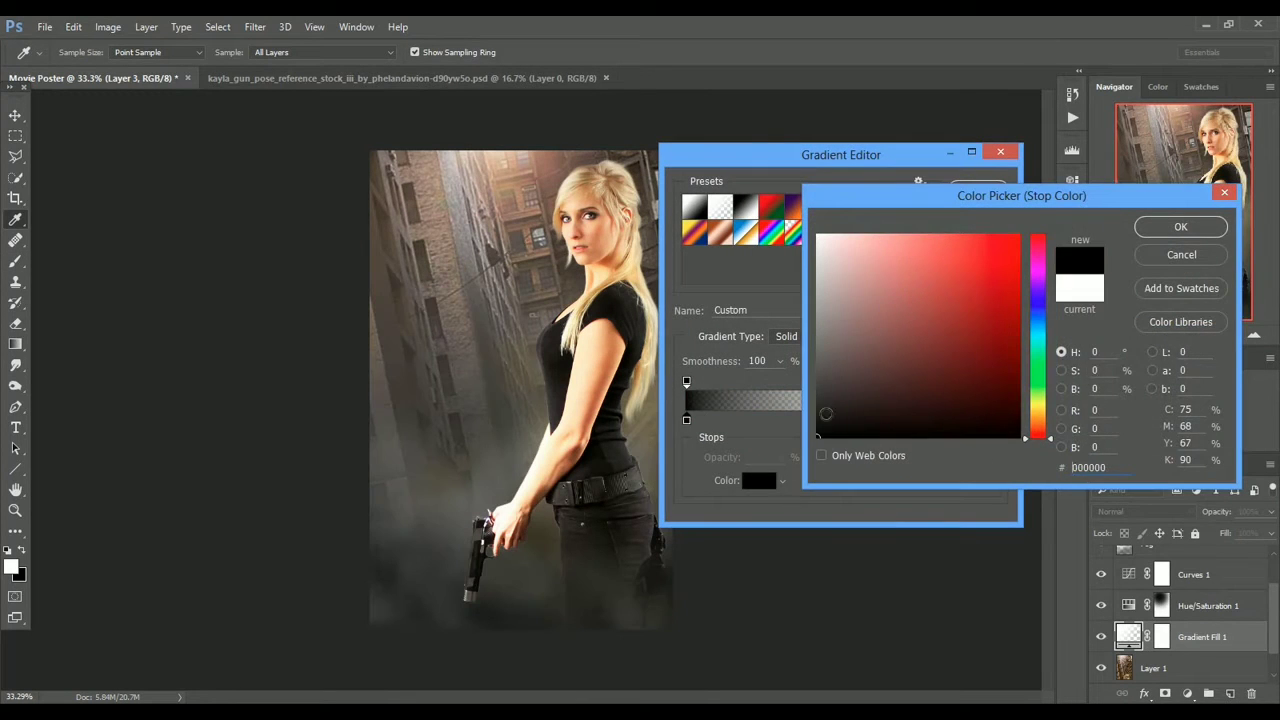
left_click(1160, 228)
double_click(995, 419)
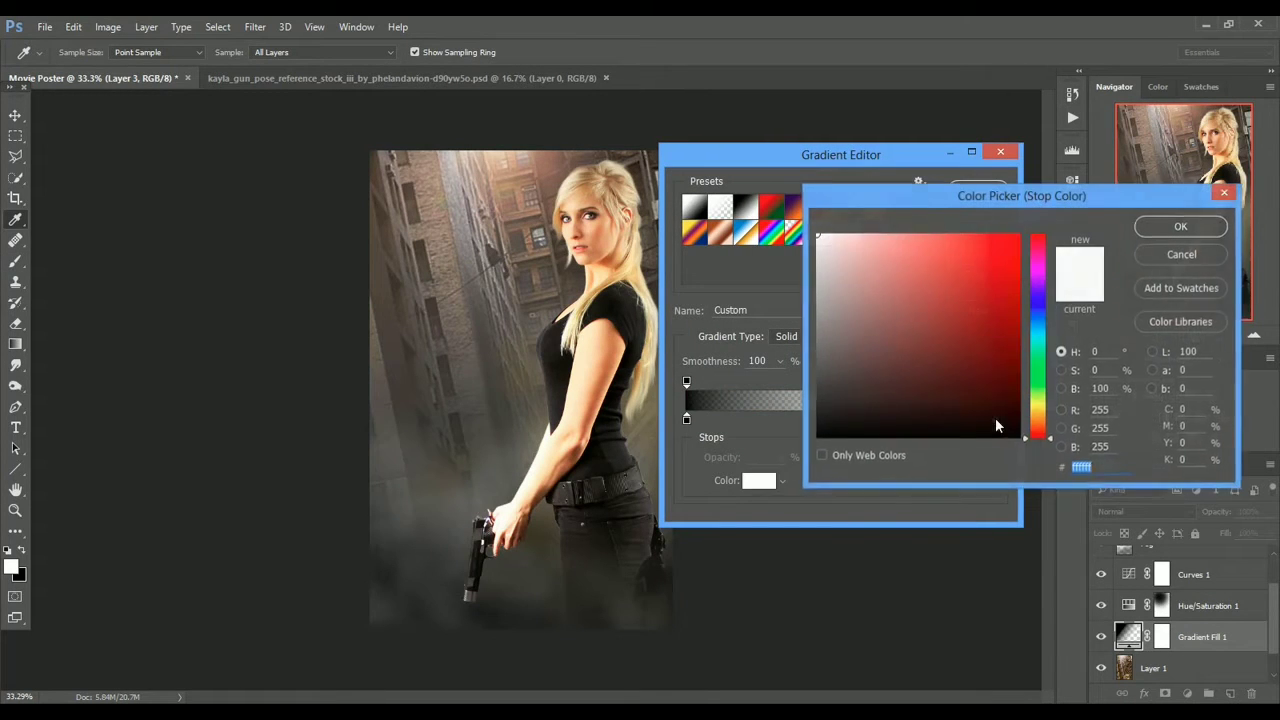
left_click_drag(995, 417, 790, 458)
left_click(1180, 227)
left_click(980, 192)
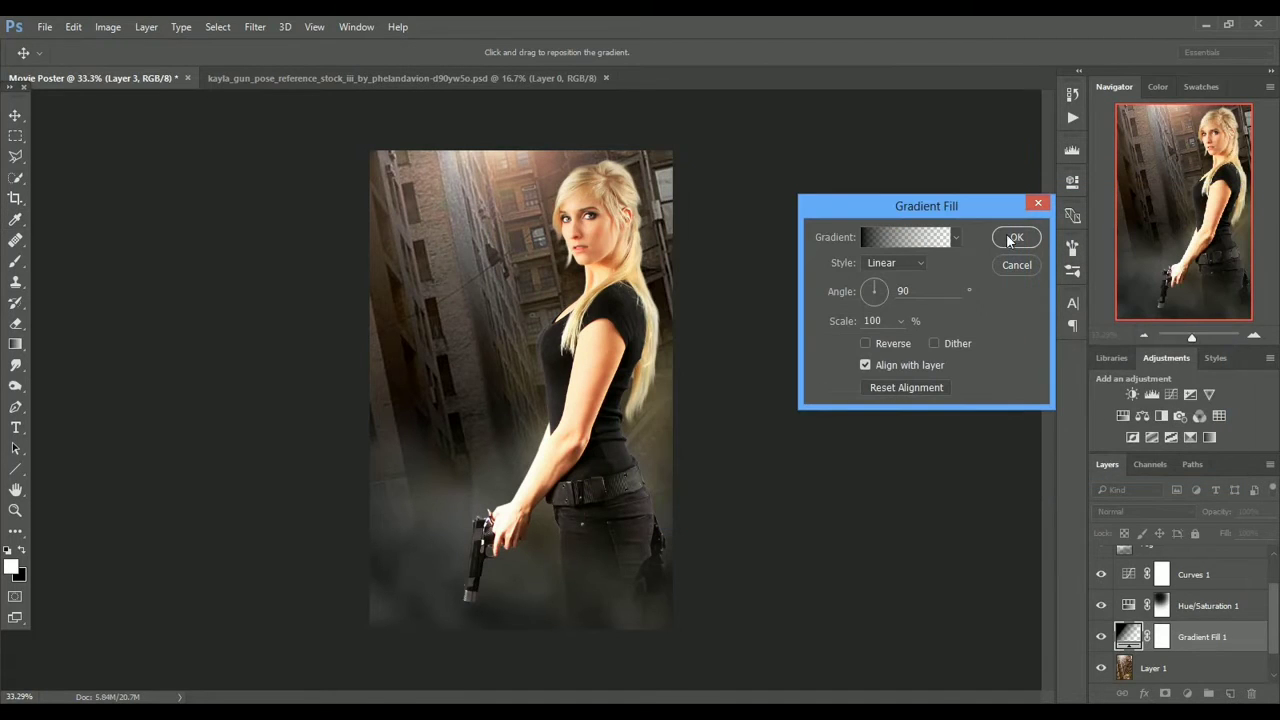
Scale the gradient fill to 67%, reposition it on the canvas, and compare the poster with the fill hidden and shown.
left_click(900, 322)
left_click_drag(617, 441, 570, 514)
mouse_move(900, 322)
left_mouse_down()
mouse_move(906, 341)
mouse_move(890, 343)
left_mouse_up()
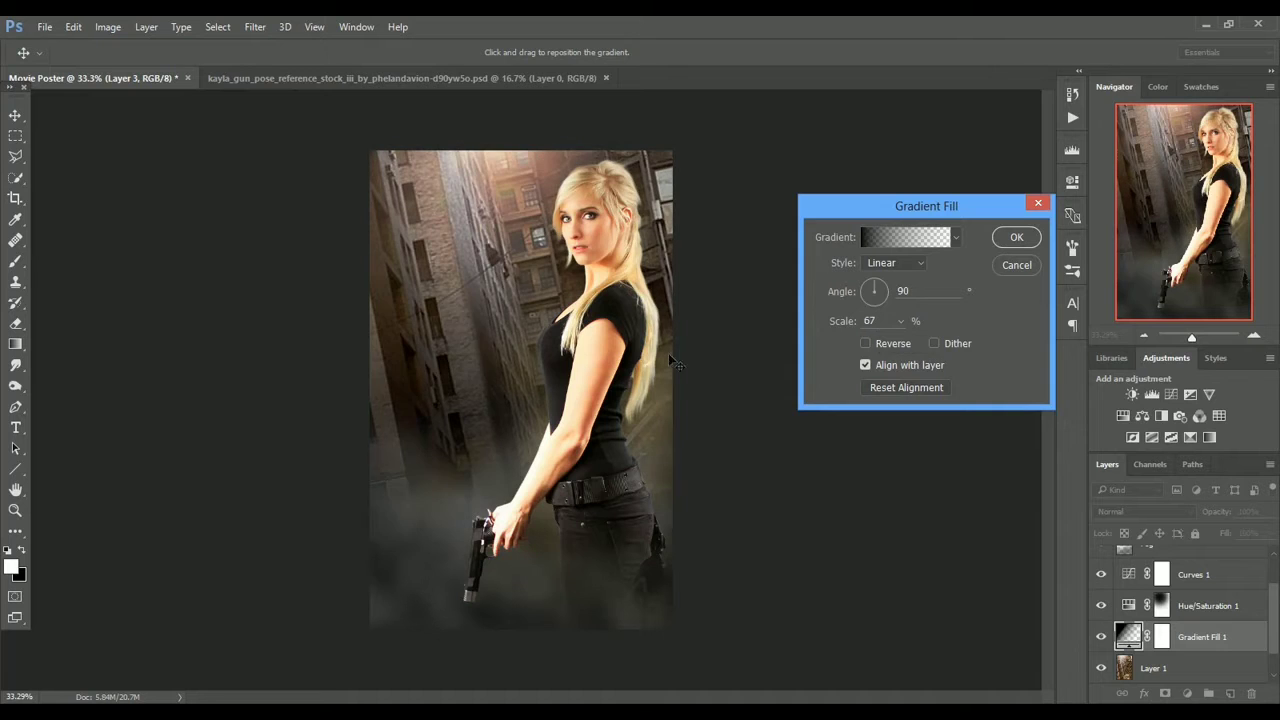
left_click(1018, 246)
left_click(1254, 335)
left_click_drag(1203, 337, 1191, 339)
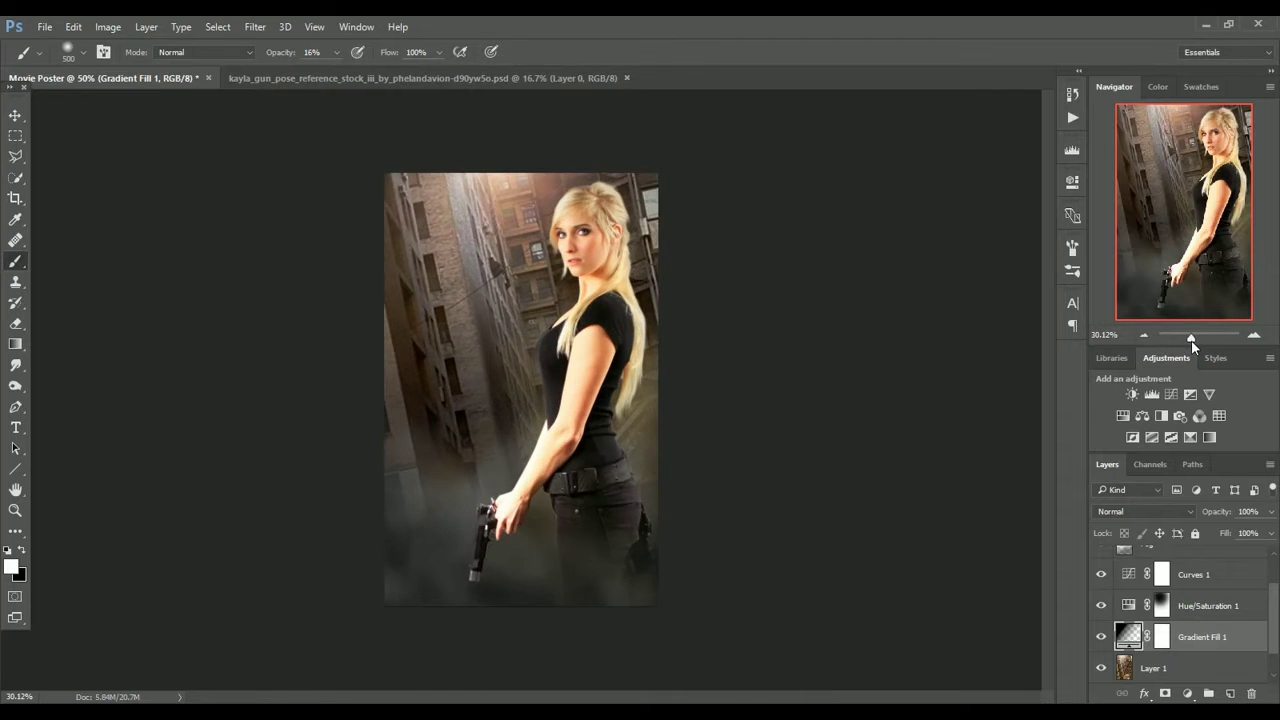
left_click(1101, 643)
left_click(1101, 643)
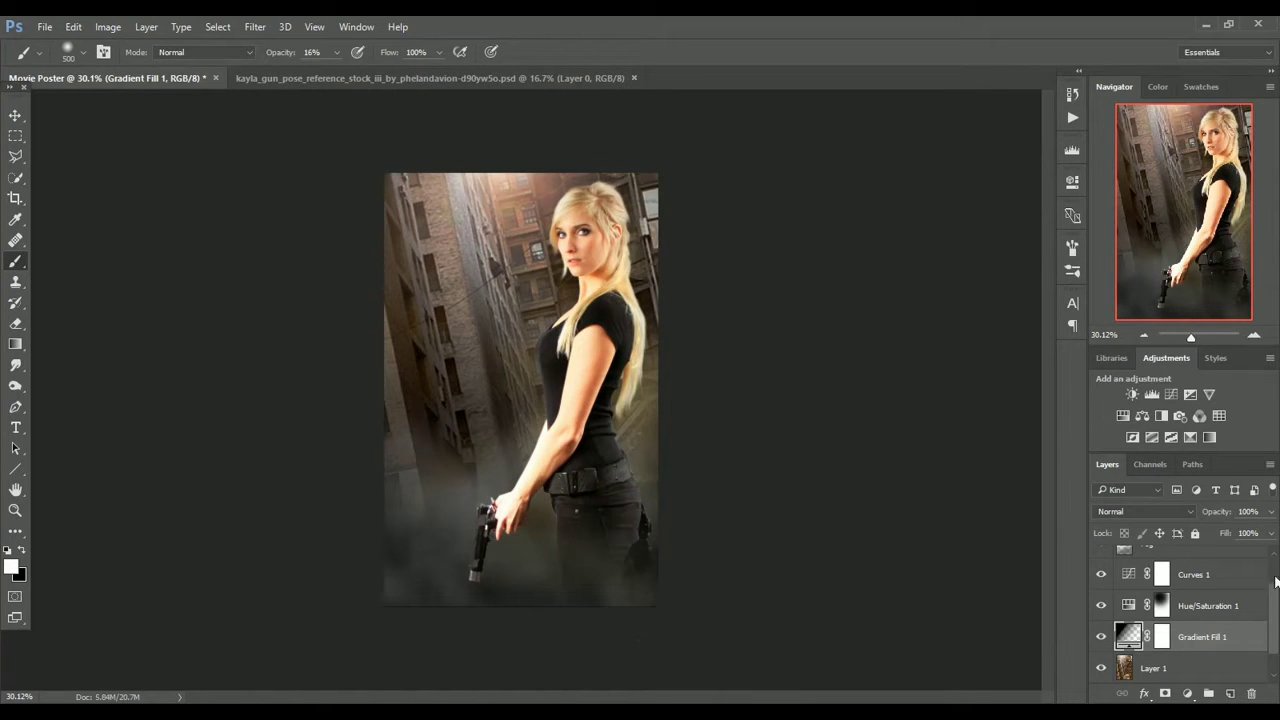
Apply Layer 2's mask permanently to the layer and check the woman by toggling the layer's visibility.
scroll(1276, 580, "up", 2)
left_click(1101, 565)
left_click(1101, 566)
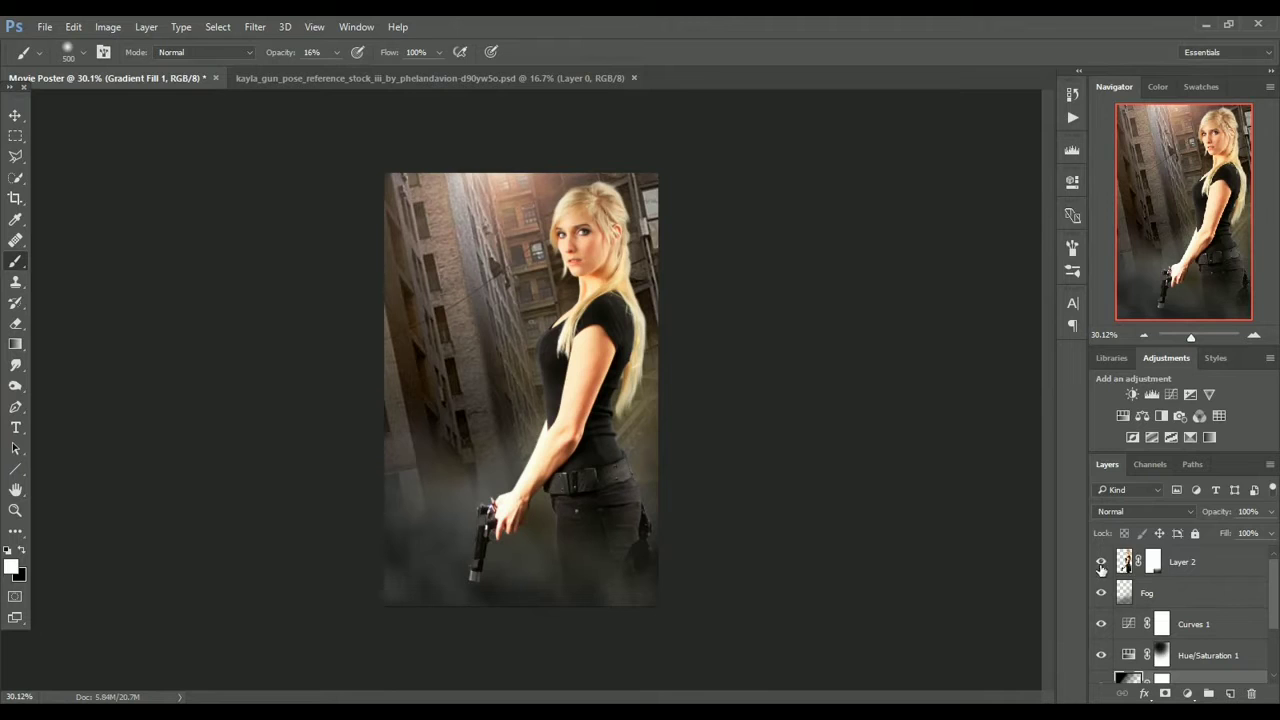
right_click(1155, 570)
left_click(1168, 452)
left_click(1099, 564)
left_click(1100, 564)
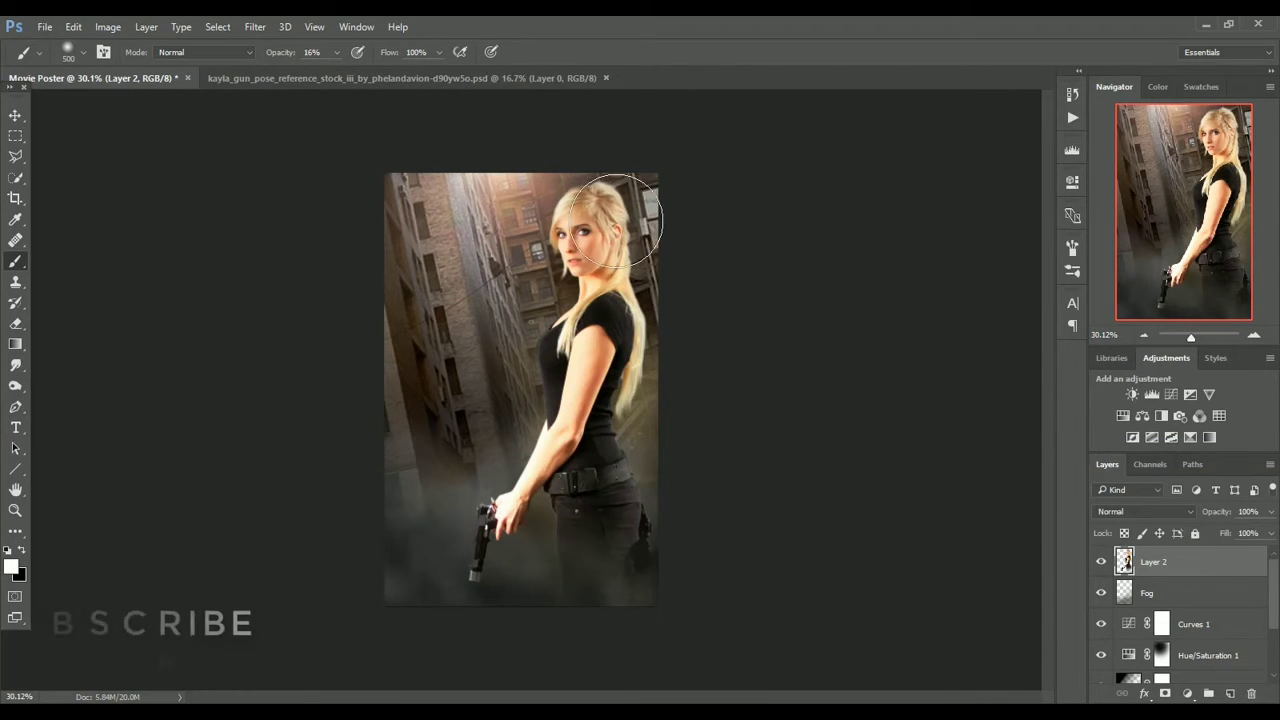
In the Camera Raw Filter for Layer 2, set temperature +4, exposure -0.55, contrast -4, highlights -39, shadows +45, whites -34, blacks +19 and clarity +26.
left_click(254, 27)
left_click(325, 120)
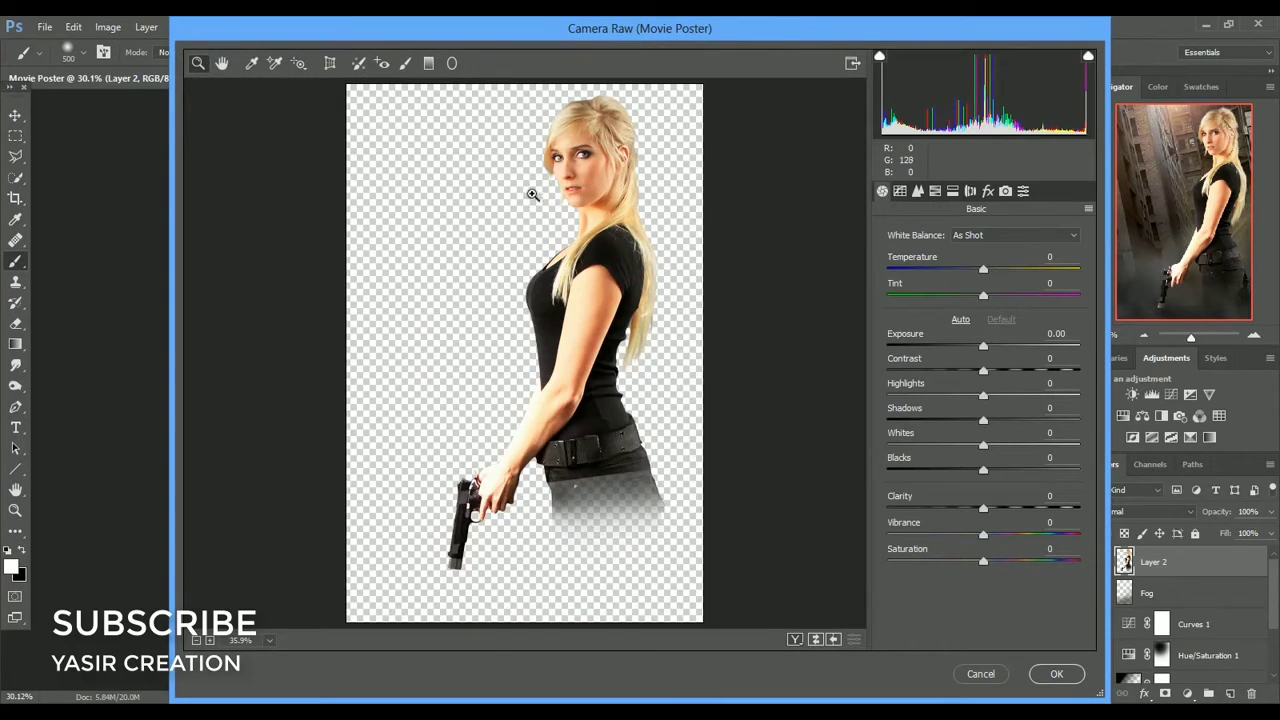
left_click(533, 194)
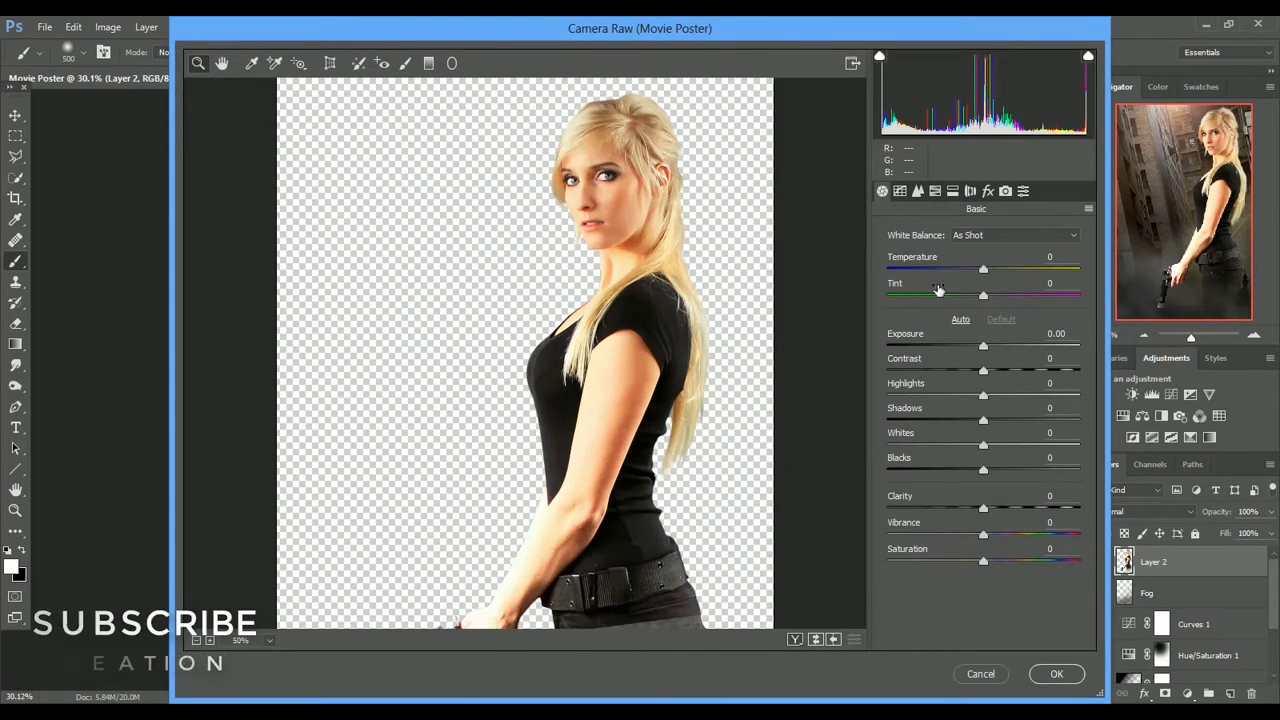
left_click_drag(983, 270, 987, 272)
left_click_drag(983, 346, 1007, 509)
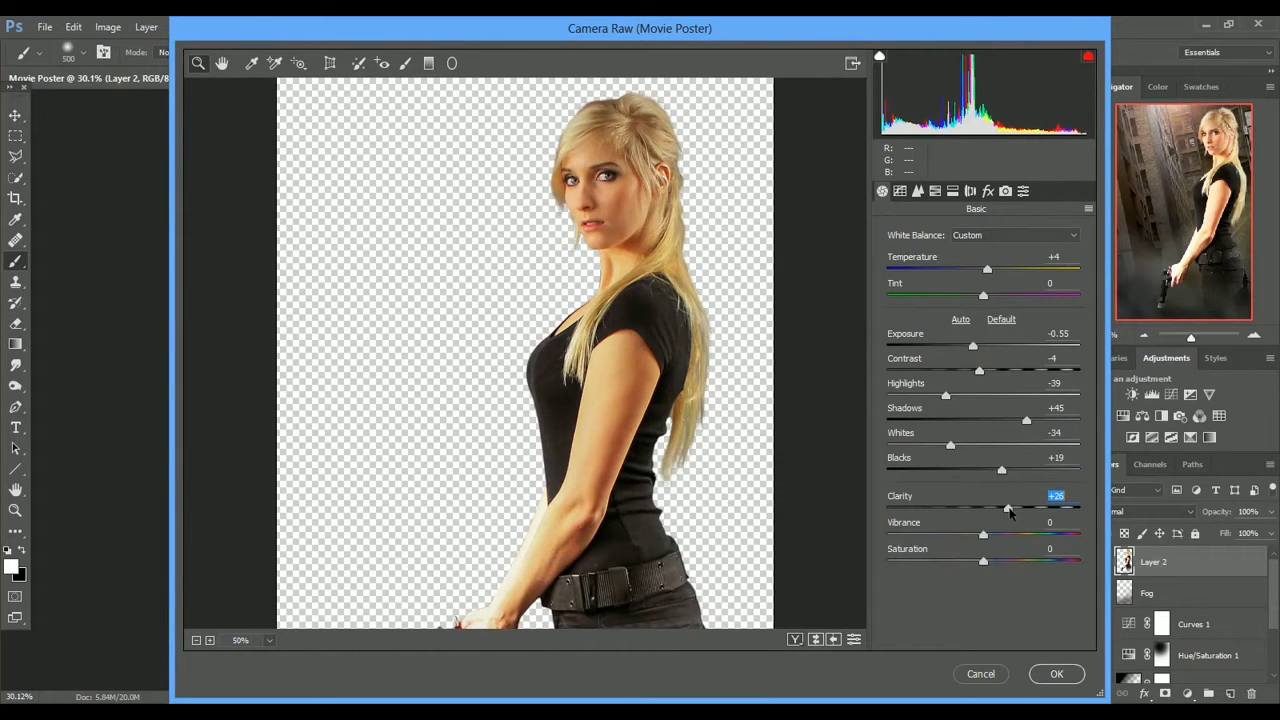
Sharpen the woman slightly with Camera Raw's sharpening amount, apply the filter, and inspect the result on the poster.
left_click(903, 192)
left_click(920, 192)
left_click_drag(888, 257, 908, 258)
left_click(1054, 674)
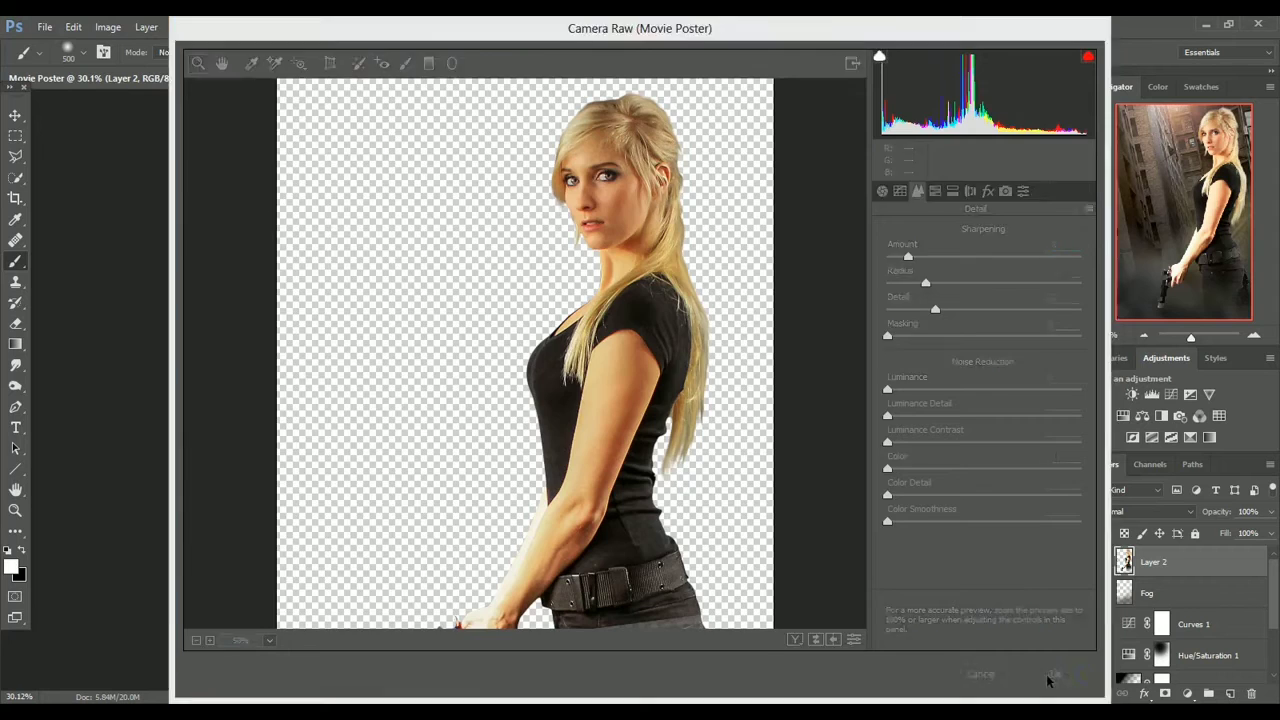
left_click(1254, 334)
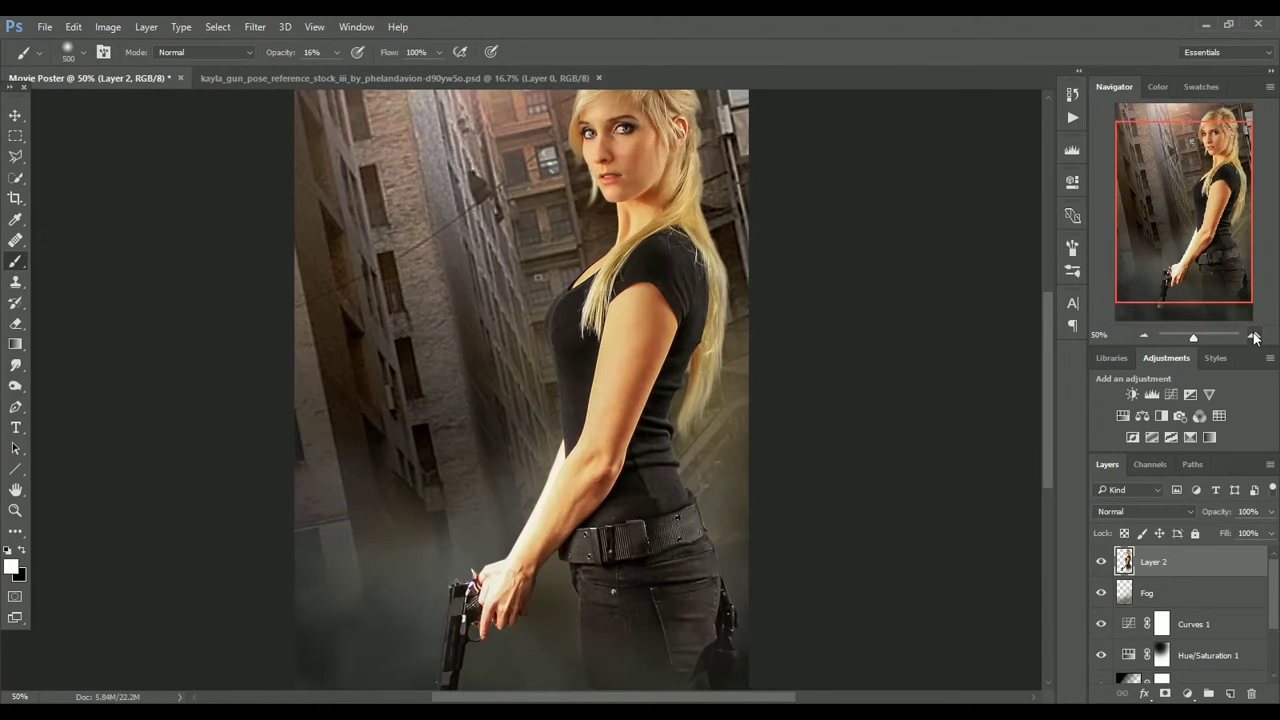
left_click_drag(1174, 181, 1174, 163)
left_click_drag(1194, 337, 1191, 341)
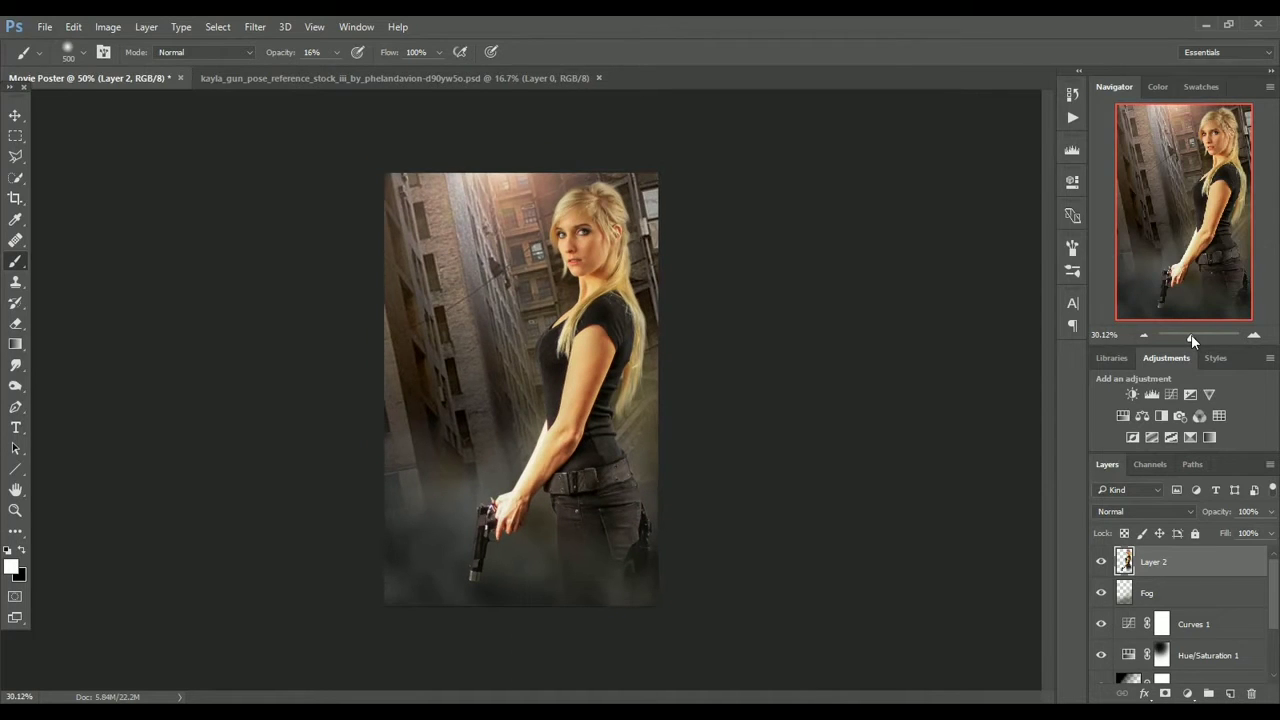
Apply the Camera Raw Filter to Layer 1 with exposure -0.60, contrast +16, highlights -24, shadows +68 and clarity +34.
left_click_drag(1274, 583, 1276, 638)
left_click(1161, 645)
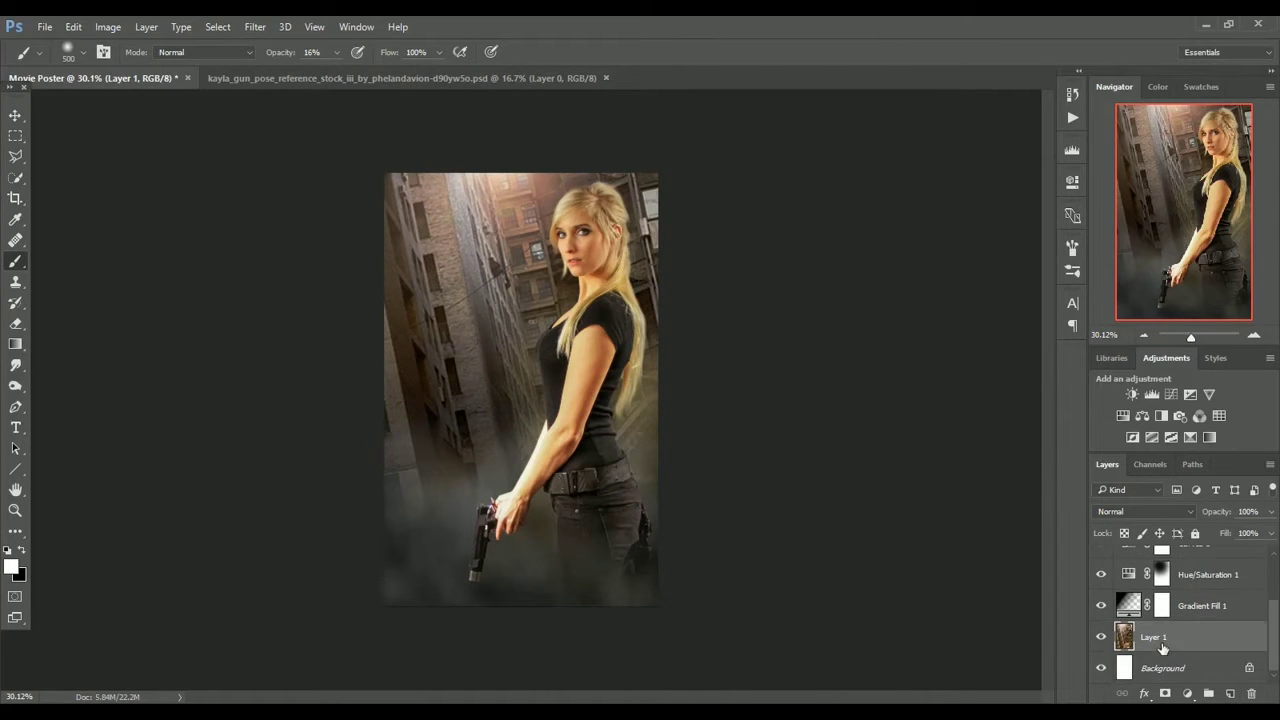
left_click(268, 28)
left_click(292, 118)
left_click_drag(983, 355, 939, 396)
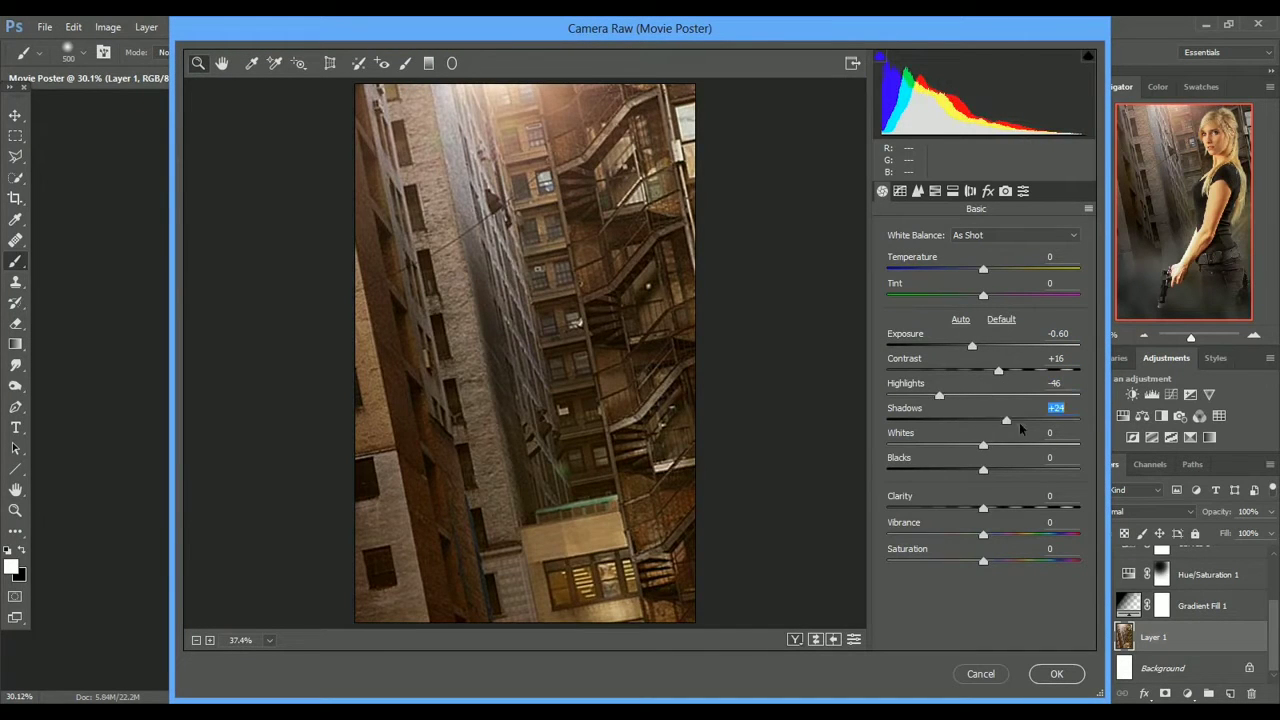
left_click_drag(1019, 422, 1048, 420)
left_click_drag(939, 396, 958, 398)
left_click_drag(1014, 510, 1020, 513)
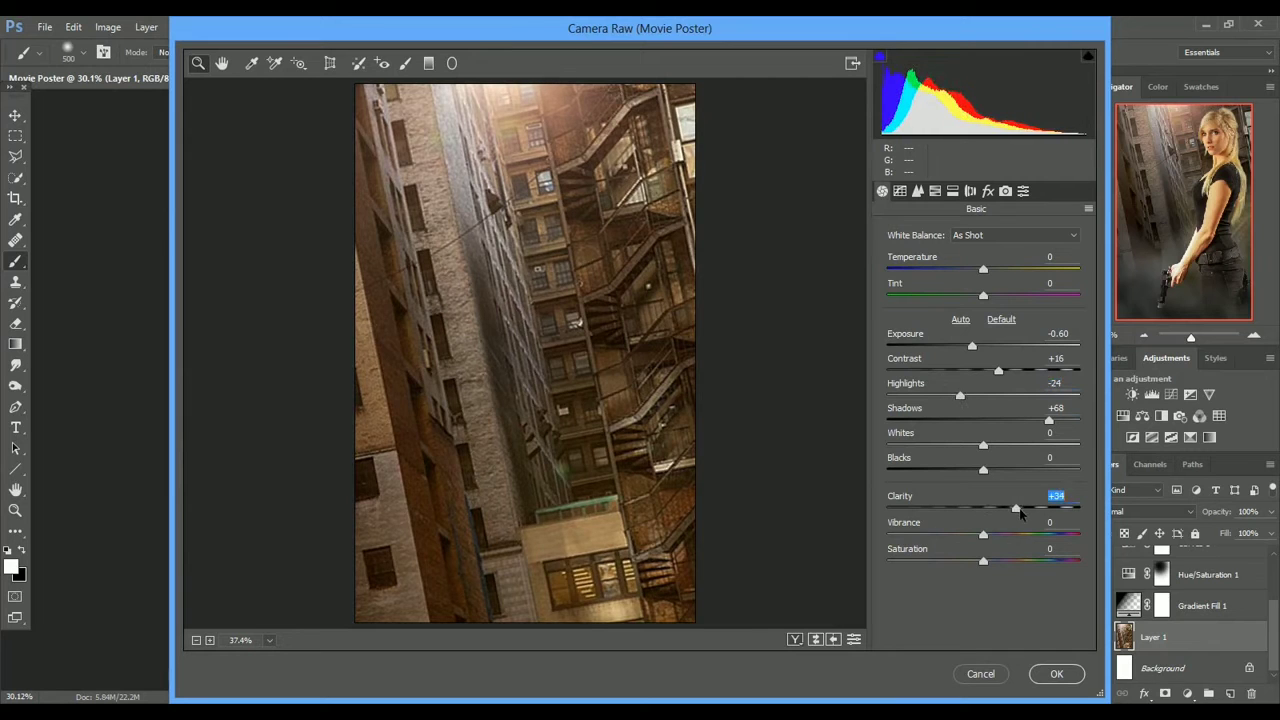
left_click(1056, 673)
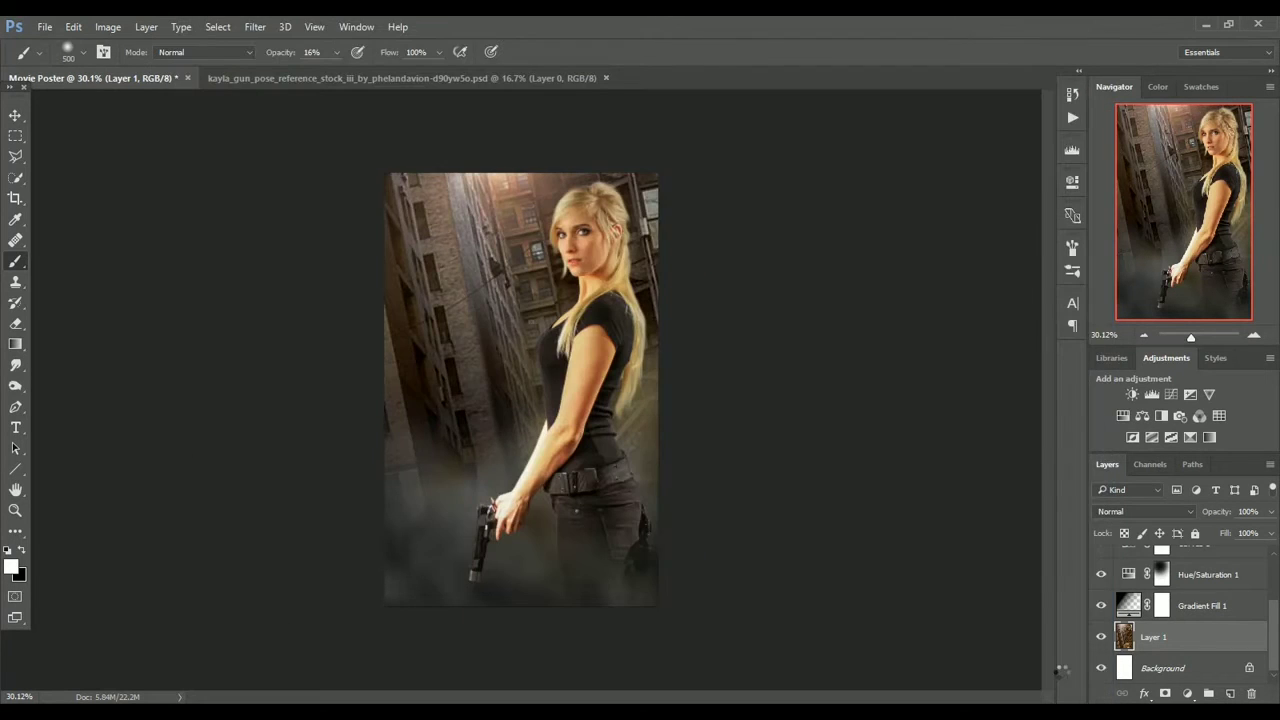
left_click(1253, 336)
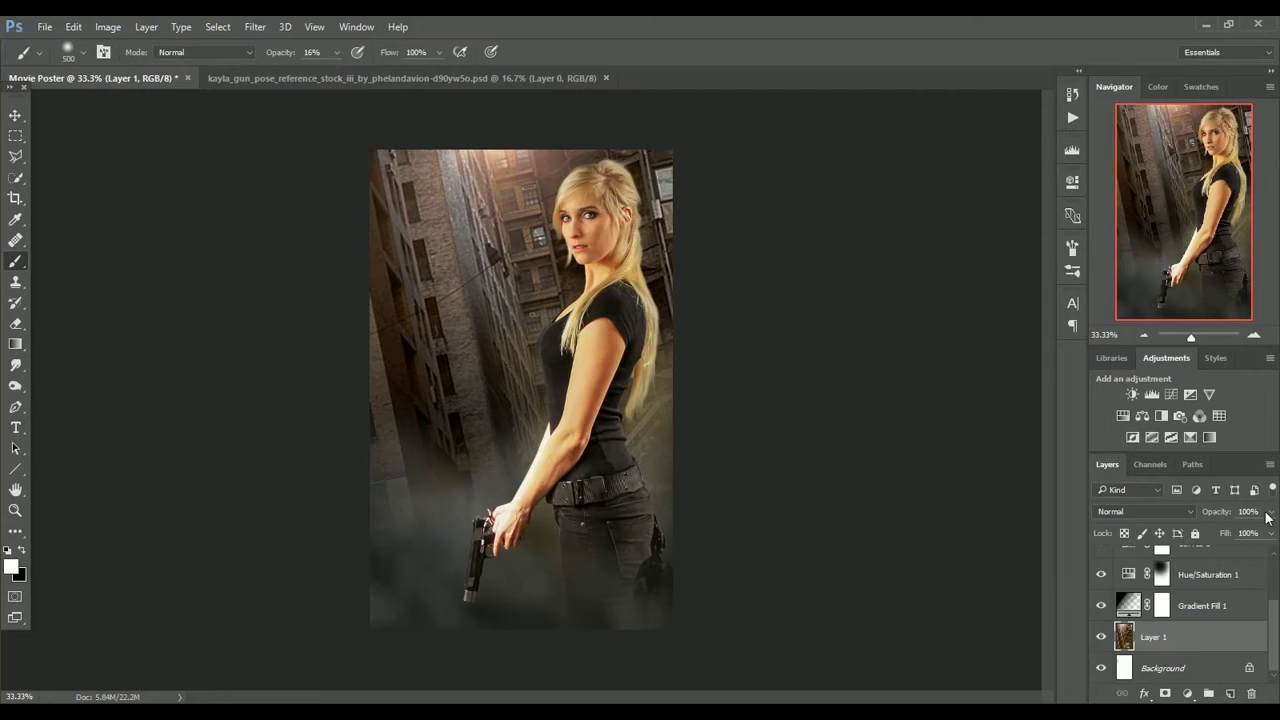
Add a Curves adjustment clipped to Layer 2 and lower the curve's white end to darken the woman.
left_click_drag(1270, 630, 1261, 587)
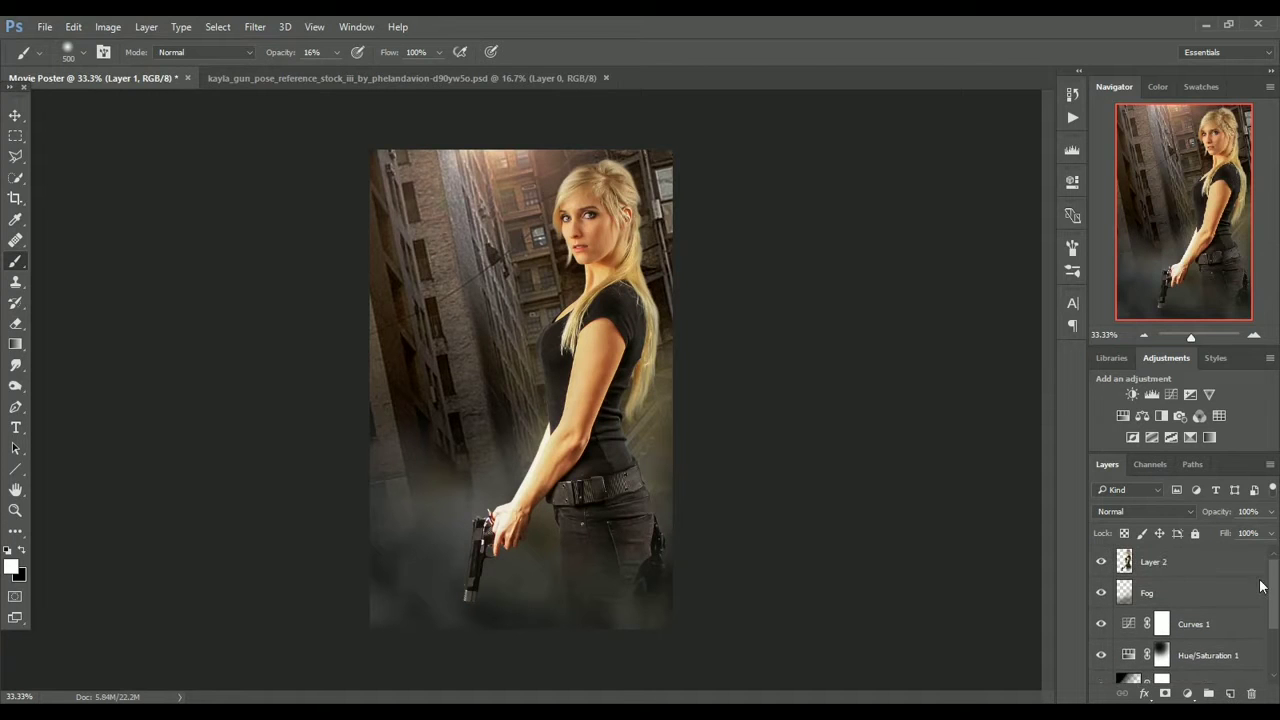
left_click(1194, 567)
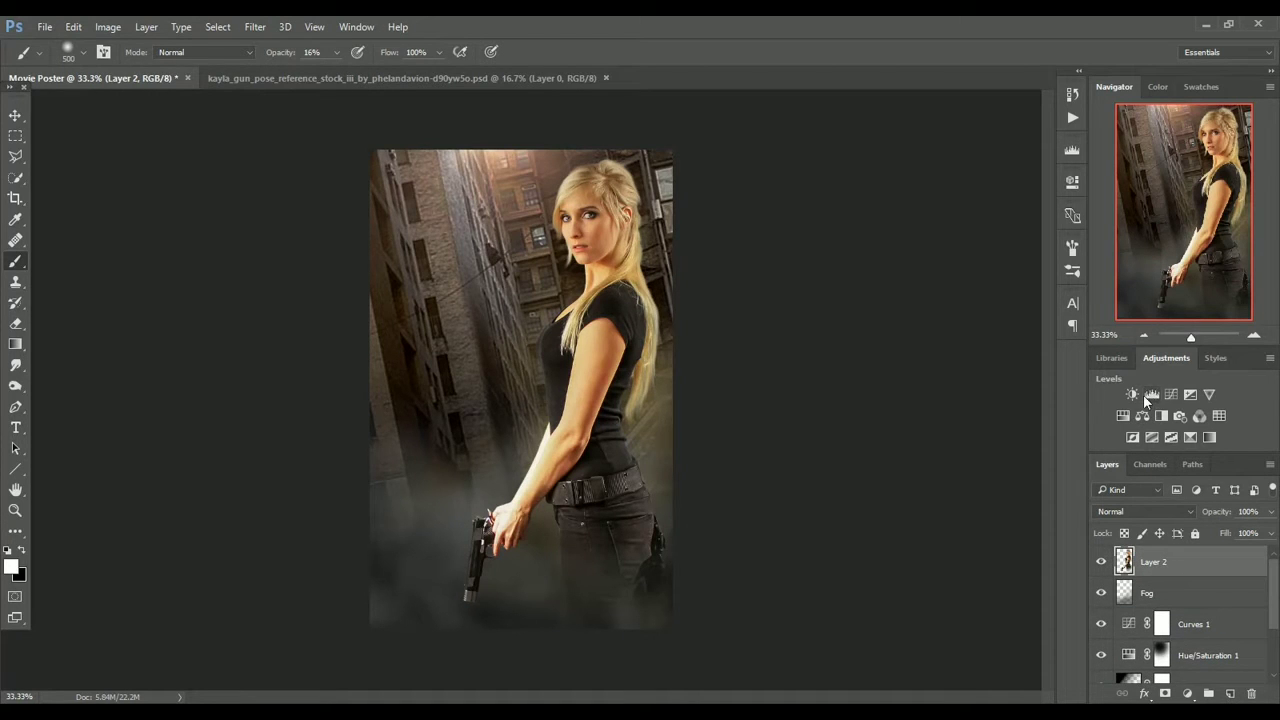
left_click(1230, 693)
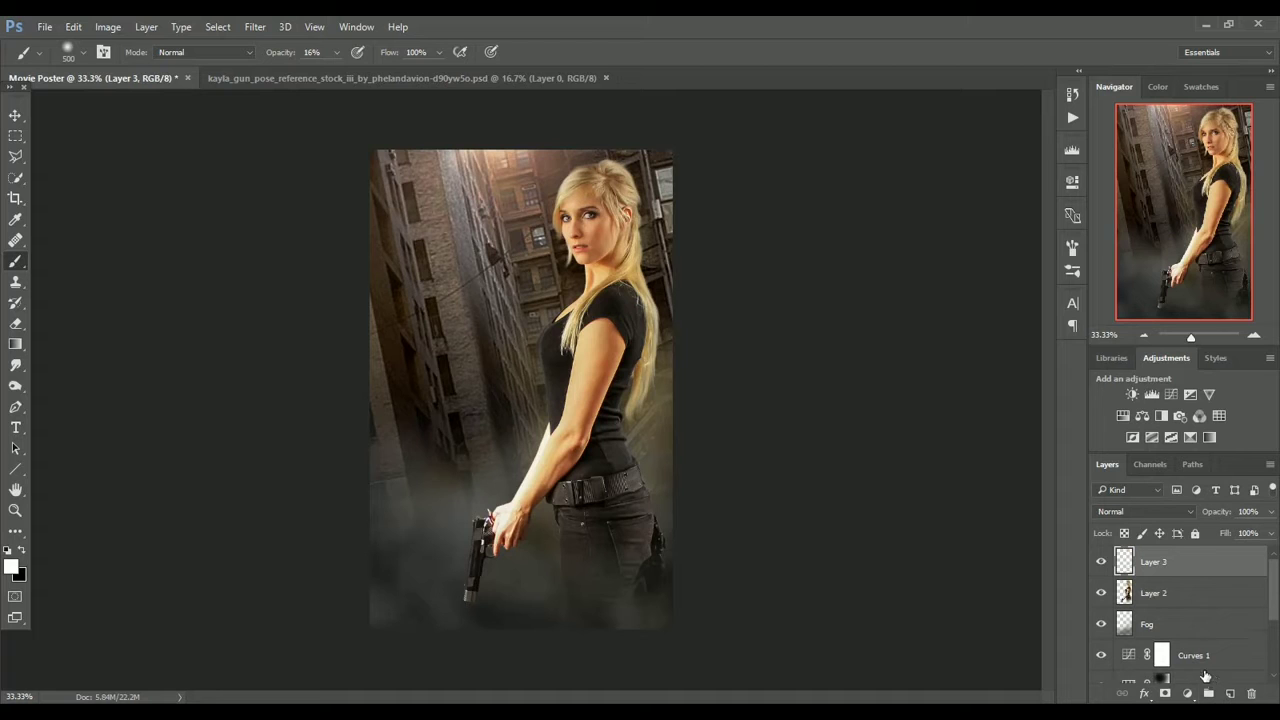
key("ctrl+z")
left_click(1171, 395)
left_click(932, 449)
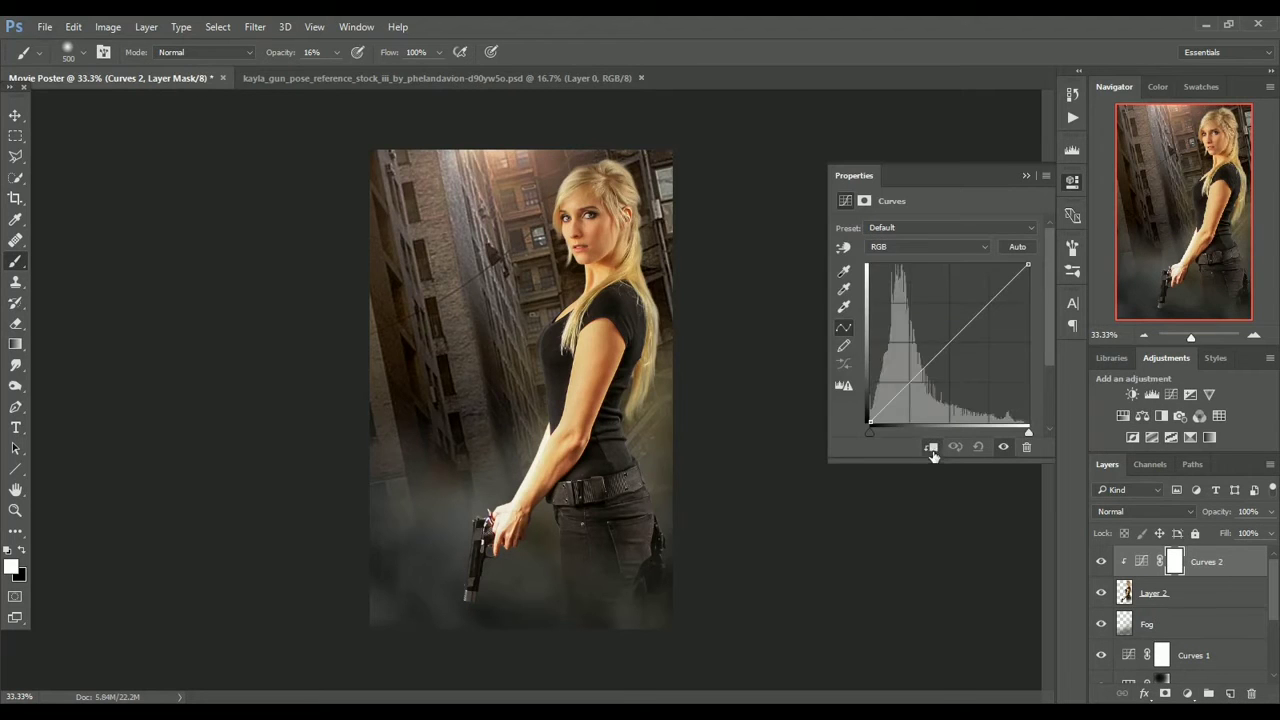
left_click_drag(1028, 265, 1045, 327)
left_click(1025, 175)
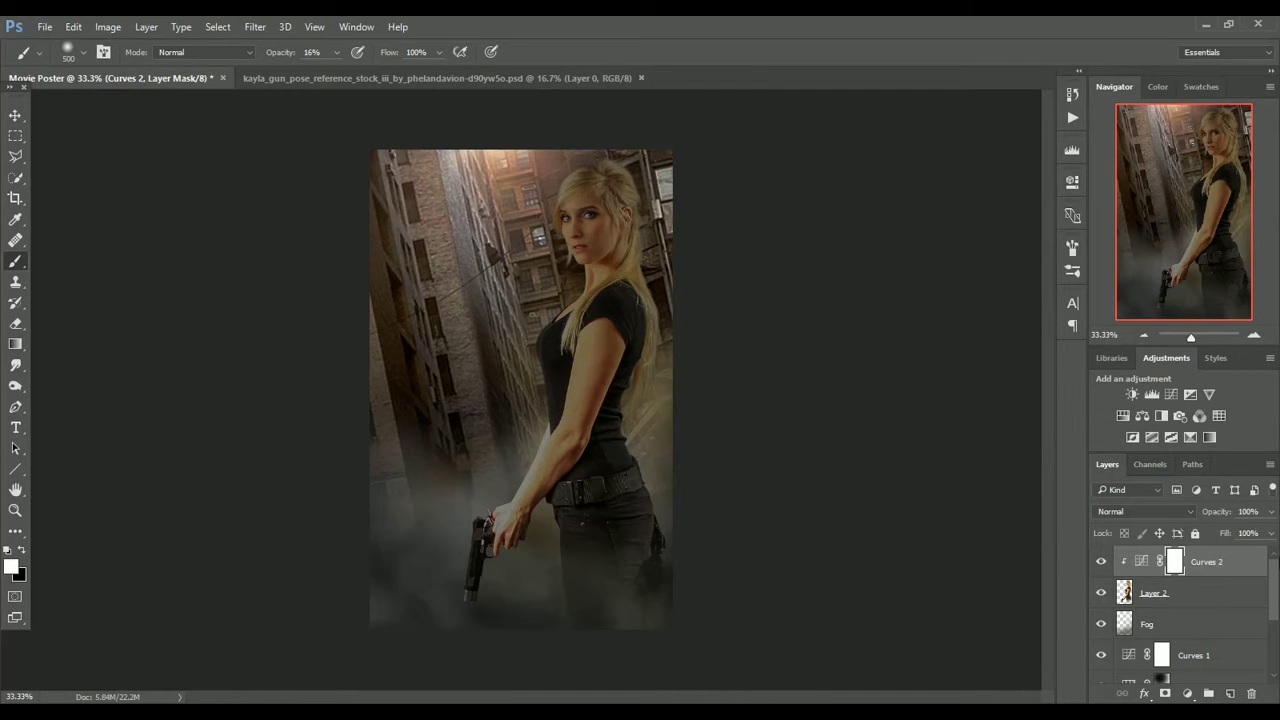
Set up the brush for the Curves 2 mask near the woman's face at 60 px, 20% opacity and black as the painting color.
left_click(1254, 336)
left_click(1254, 336)
left_click(1254, 336)
left_click(1180, 143)
key("[")
key("[")
key("[")
key("[")
key("[")
key("[")
key("[")
left_click(320, 54)
type("20")
key("Return")
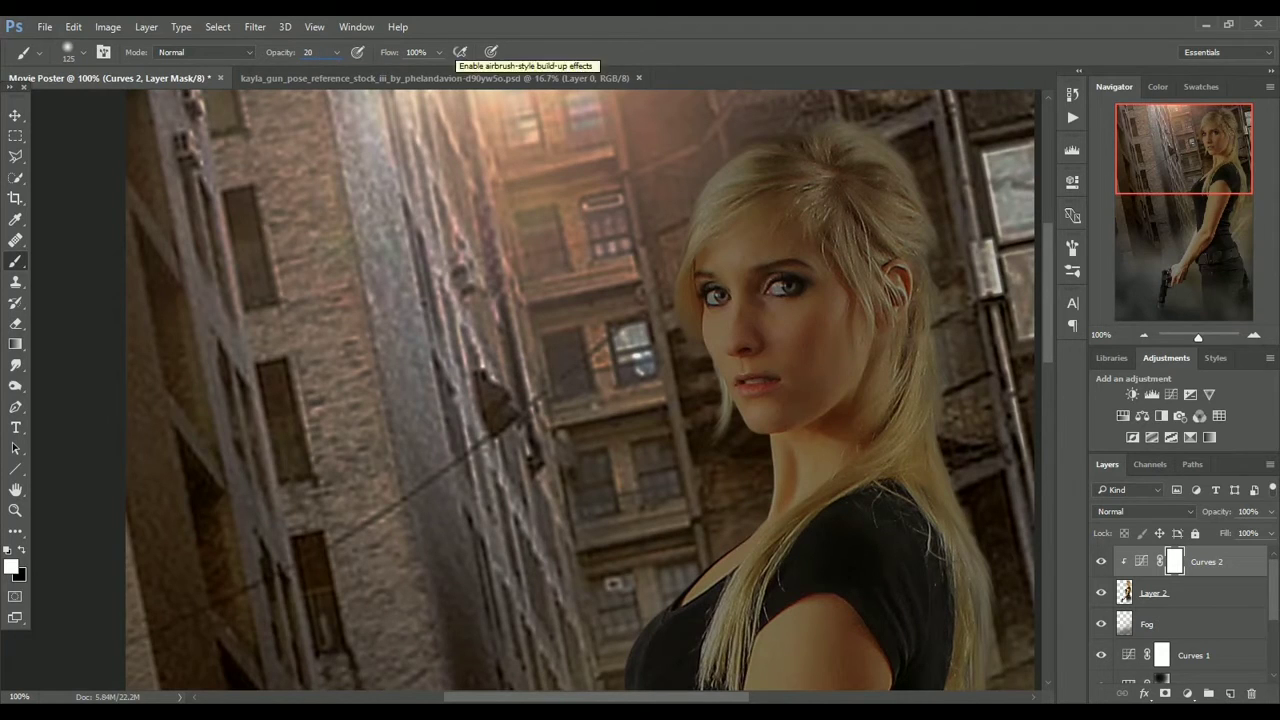
right_click(607, 258)
type("60")
key("Return")
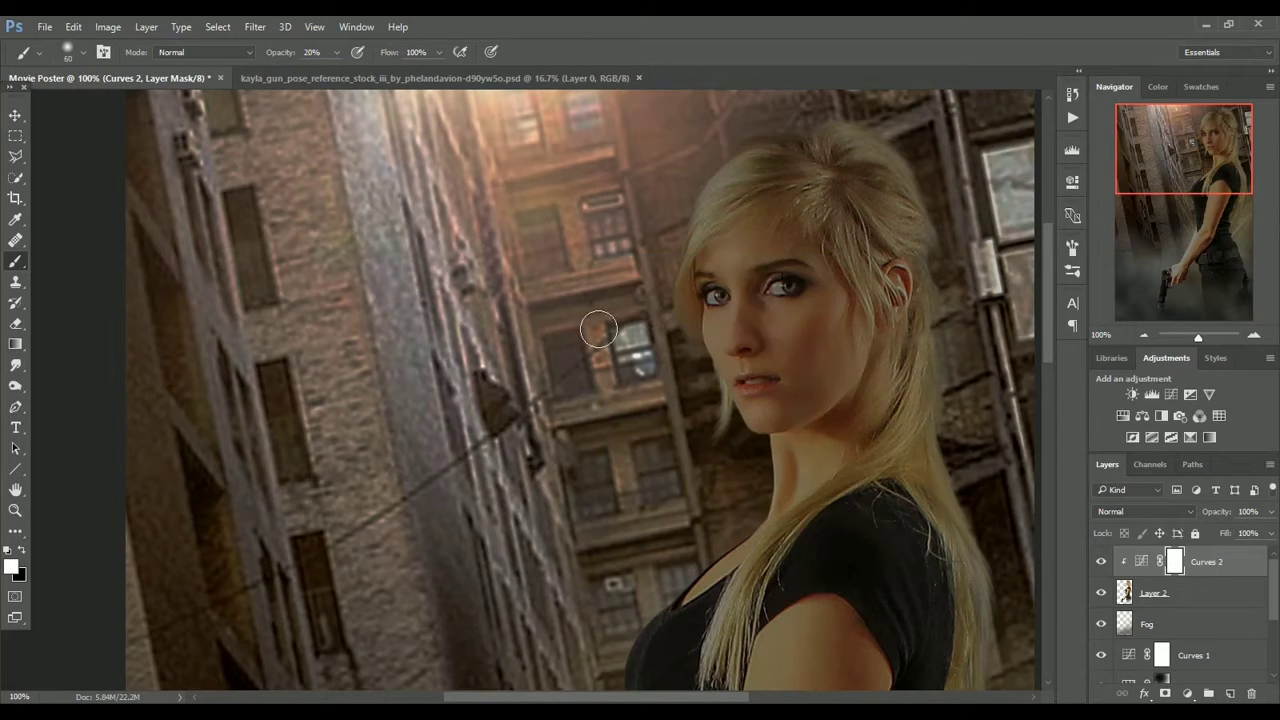
left_click(22, 552)
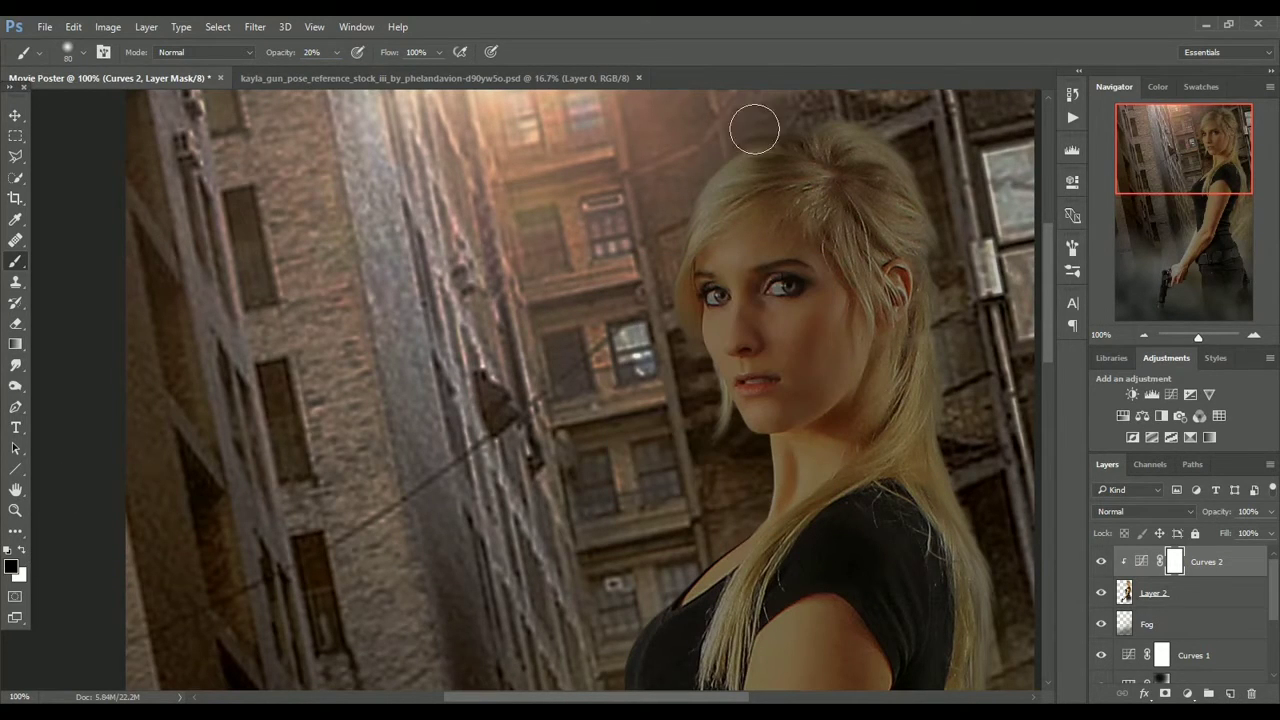
Paint light back along the front edge of the woman's hair on the Curves 2 mask with a 90 px brush.
key("bracketright")
left_click_drag(659, 285, 673, 242)
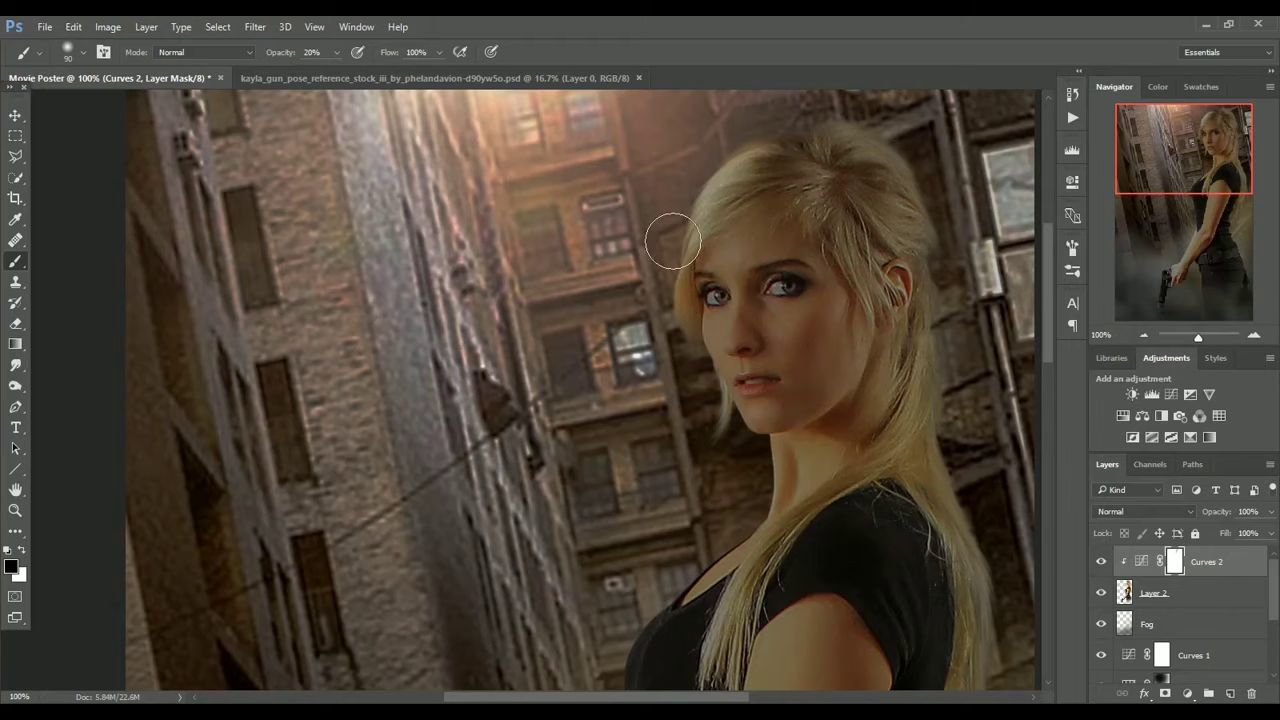
mouse_move(730, 181)
left_mouse_down()
mouse_move(788, 147)
mouse_move(717, 215)
left_mouse_up()
Brighten the lips and nose on the Curves 2 mask at 11% opacity, using brush sizes from 9 to 25 px.
left_click(1256, 336)
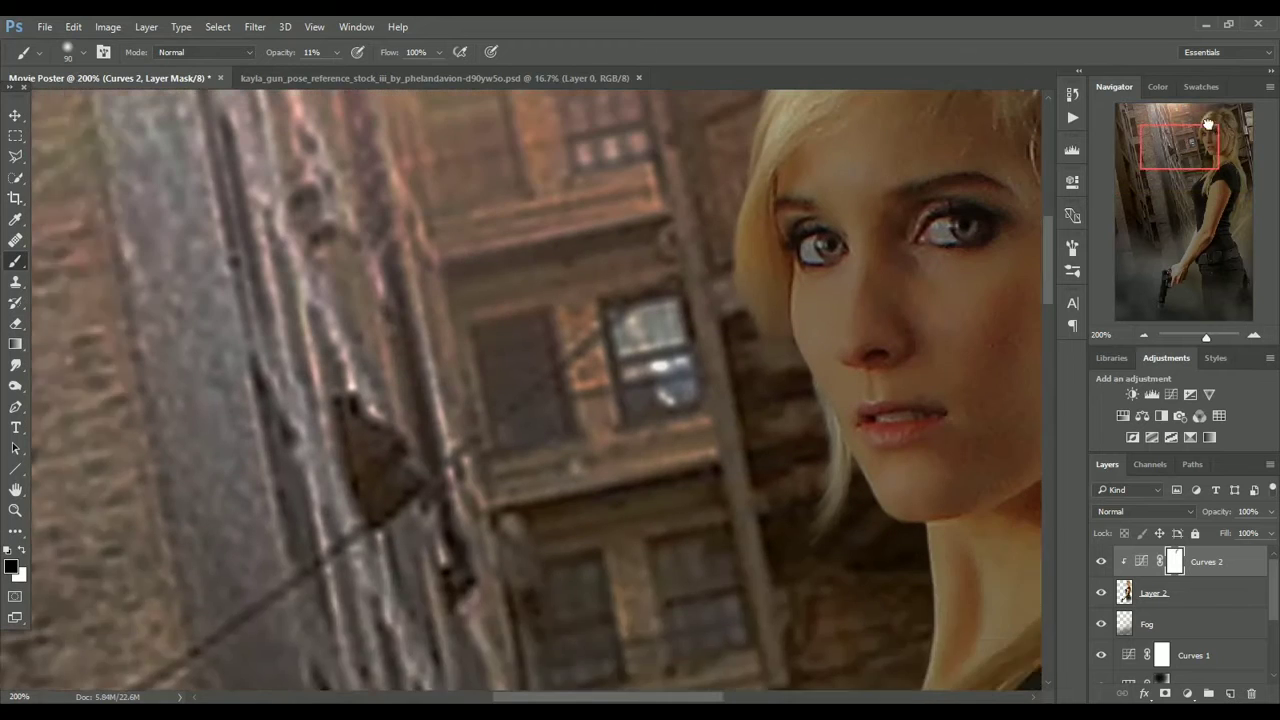
key("bracketleft")
key("bracketleft")
key("bracketleft")
key("bracketleft")
key("bracketleft")
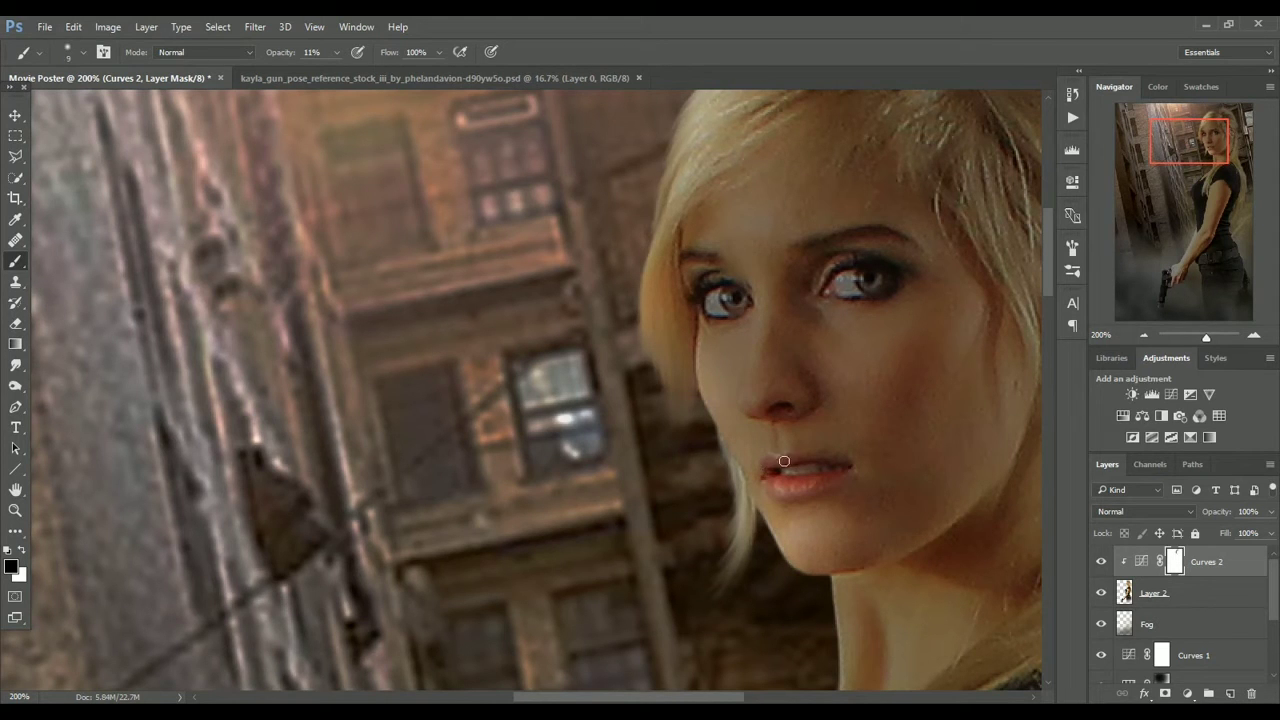
key("bracketright")
key("bracketright")
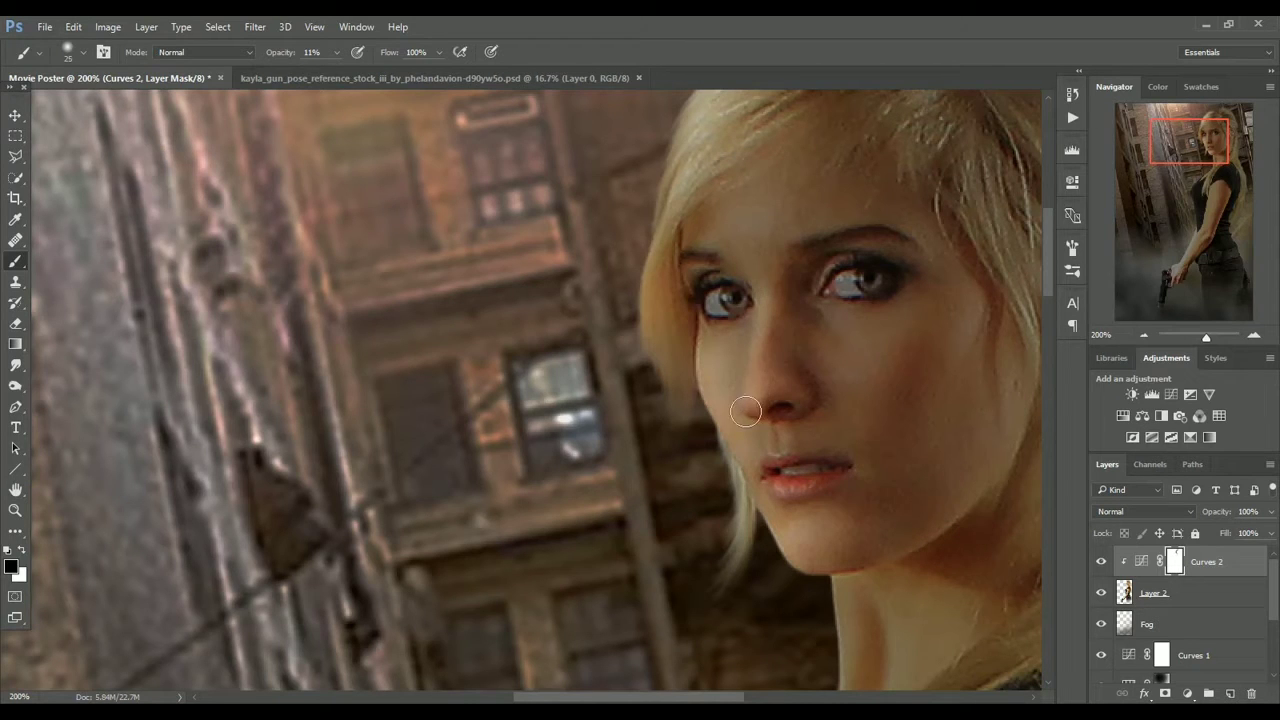
Brighten the forehead, cheek and jaw on the Curves 2 mask at 11% opacity, using brush sizes from 40 to 80 px.
key("bracketright")
key("bracketright")
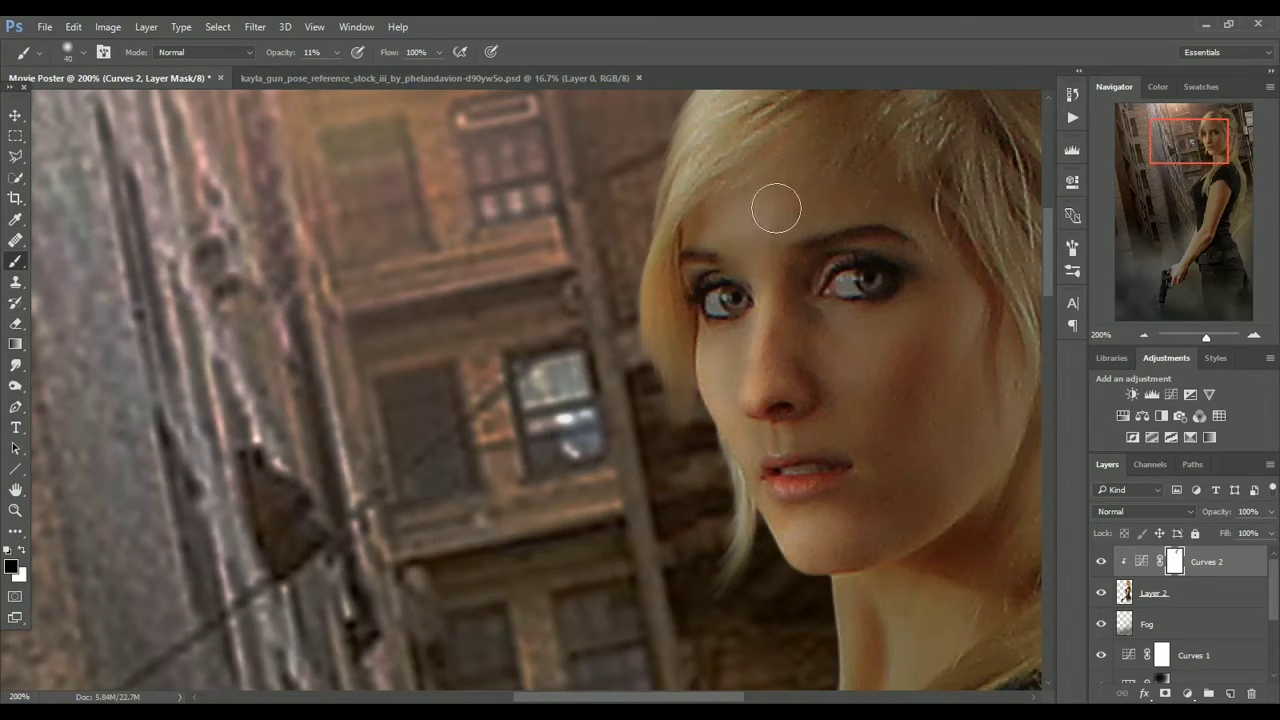
key("bracketleft")
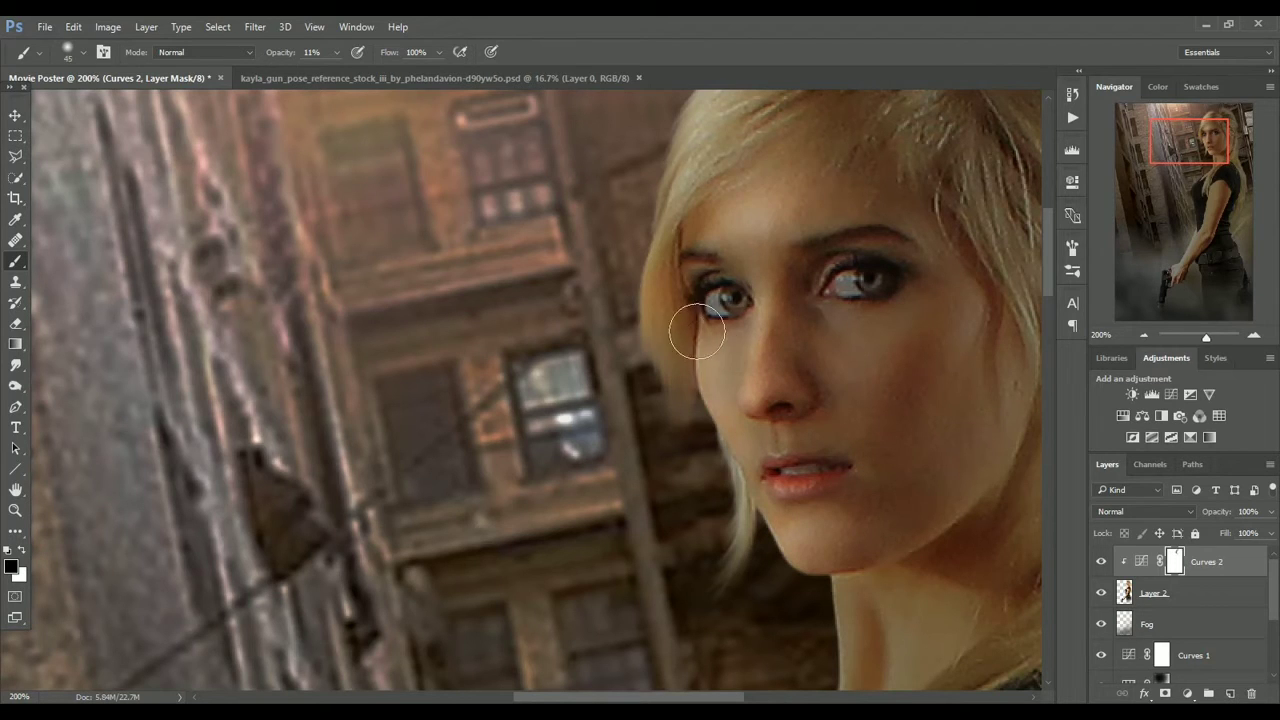
key("bracketright")
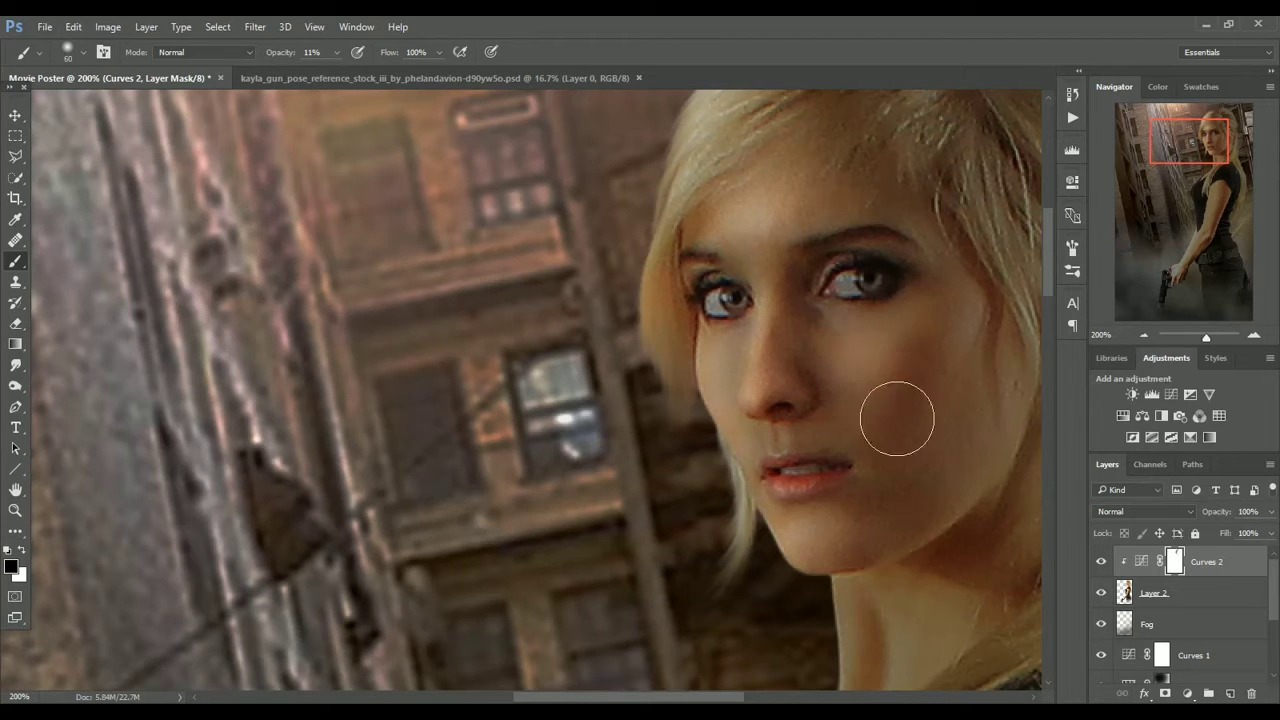
key("bracketright")
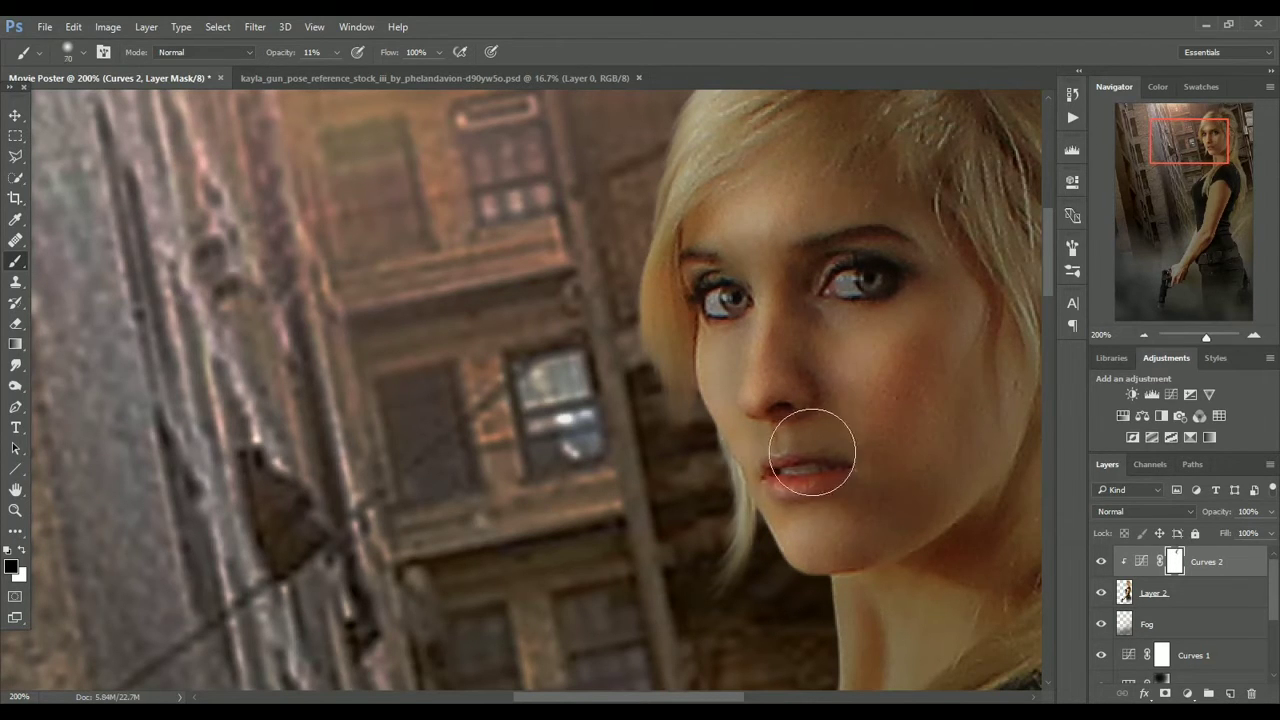
key("bracketright")
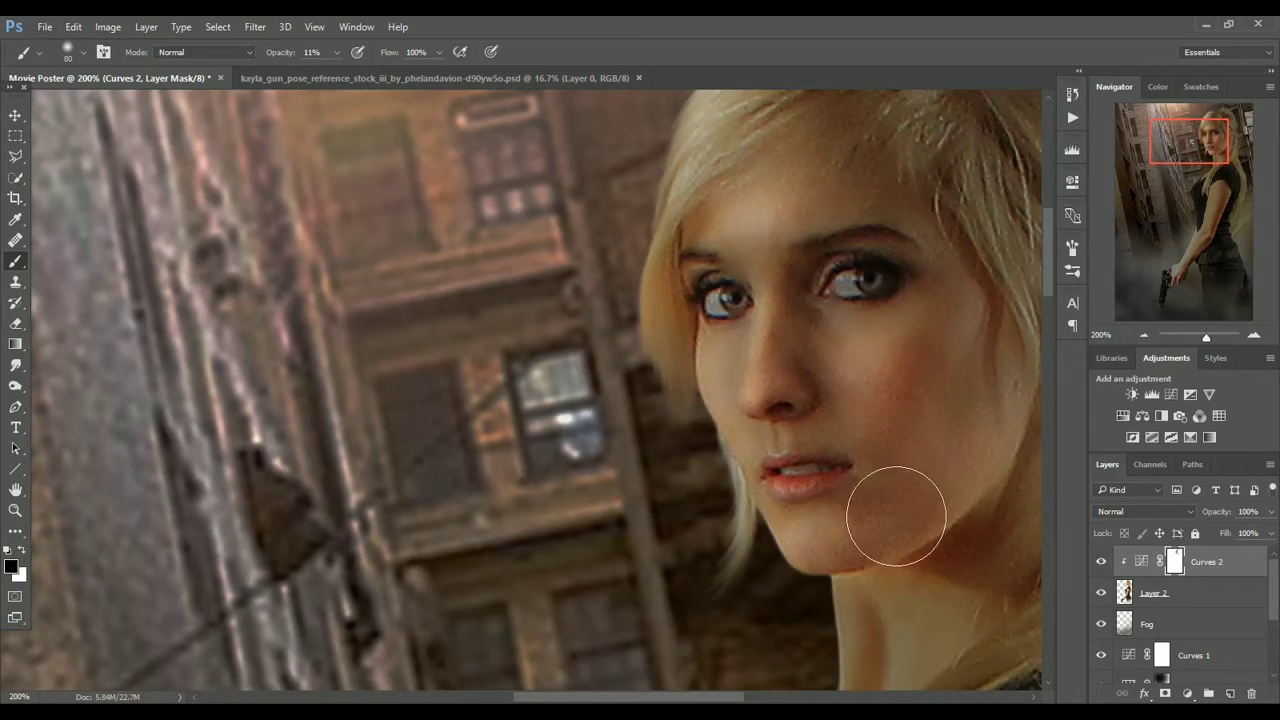
Brighten the hair on the crown and above the ear on the Curves 2 mask, using brush sizes from 60 down to 35 px.
left_click_drag(1214, 137, 1223, 125)
key("bracketleft")
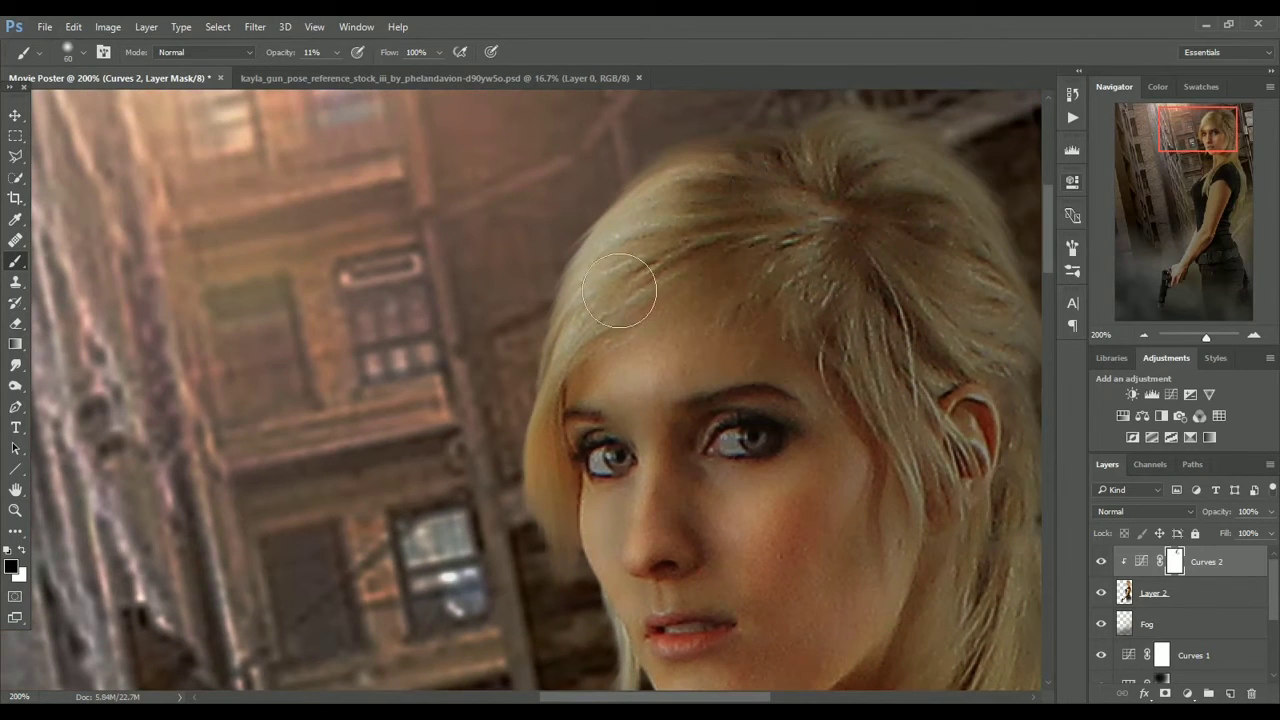
key("bracketleft")
key("bracketleft")
left_click_drag(944, 224, 956, 280)
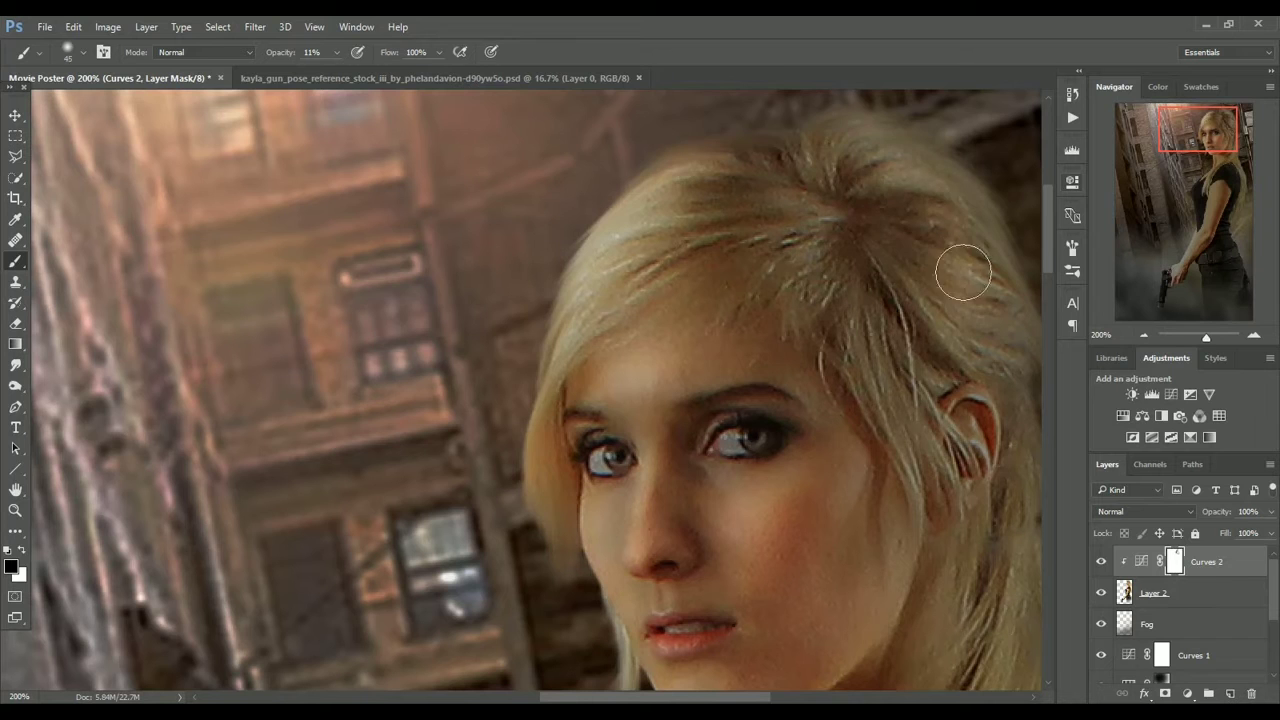
key("bracketleft")
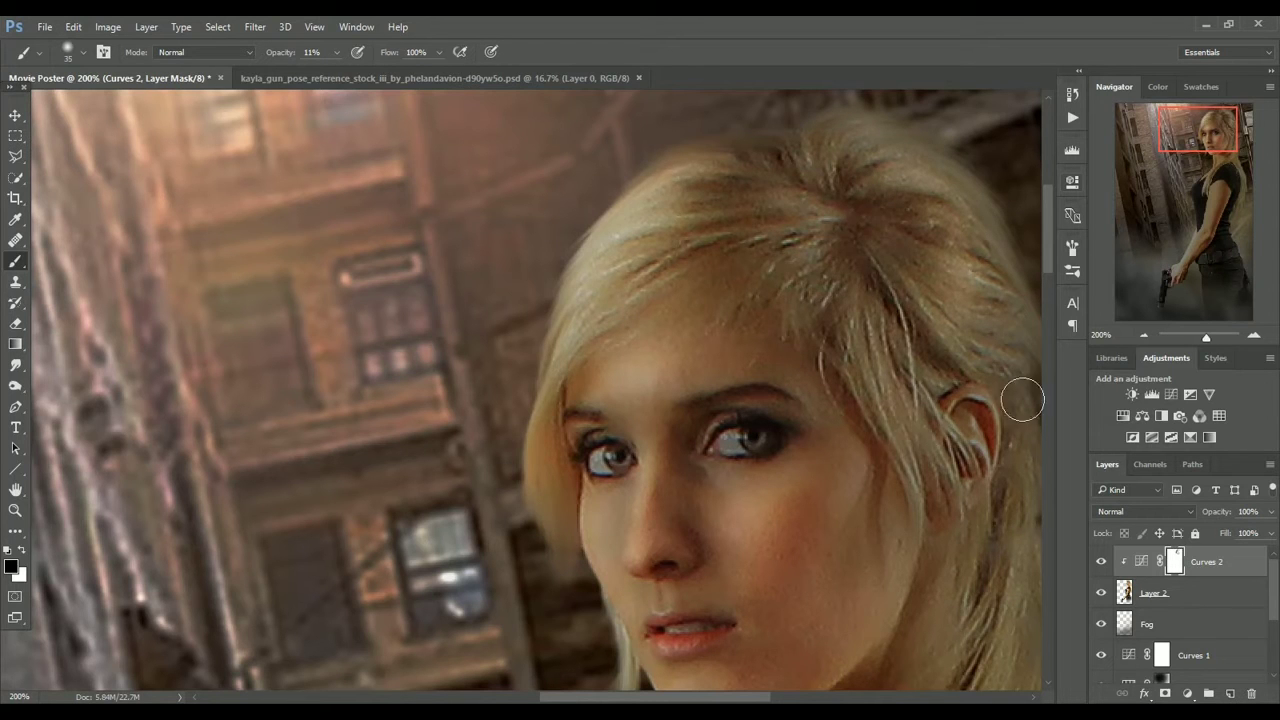
Touch up fine facial details on the Curves 2 mask with a small brush of about 10 px.
key("bracketleft")
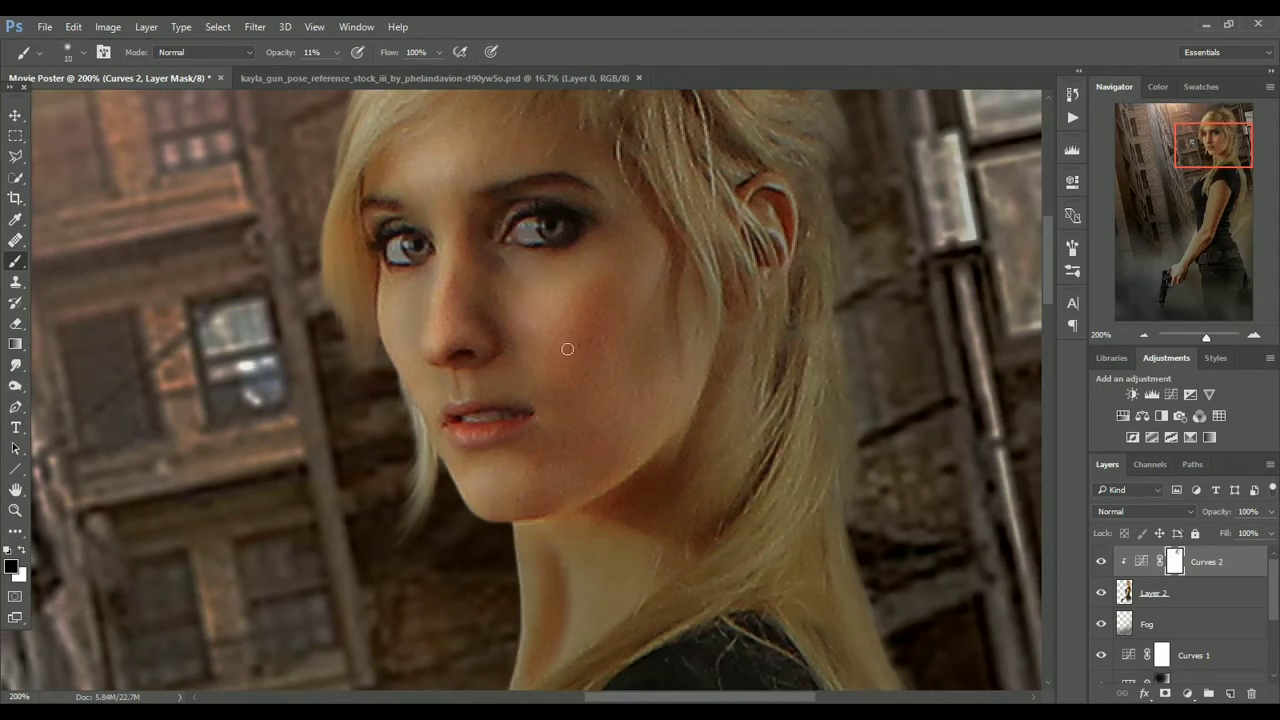
key("bracketleft")
key("bracketleft")
key("bracketleft")
key("bracketleft")
key("bracketleft")
key("bracketleft")
Brighten the neck and the exposed skin at the neckline on the Curves 2 mask with a 40 px brush.
scroll(813, 242, "down", 3)
key("bracketright")
key("bracketright")
key("bracketright")
key("bracketright")
key("bracketright")
key("bracketright")
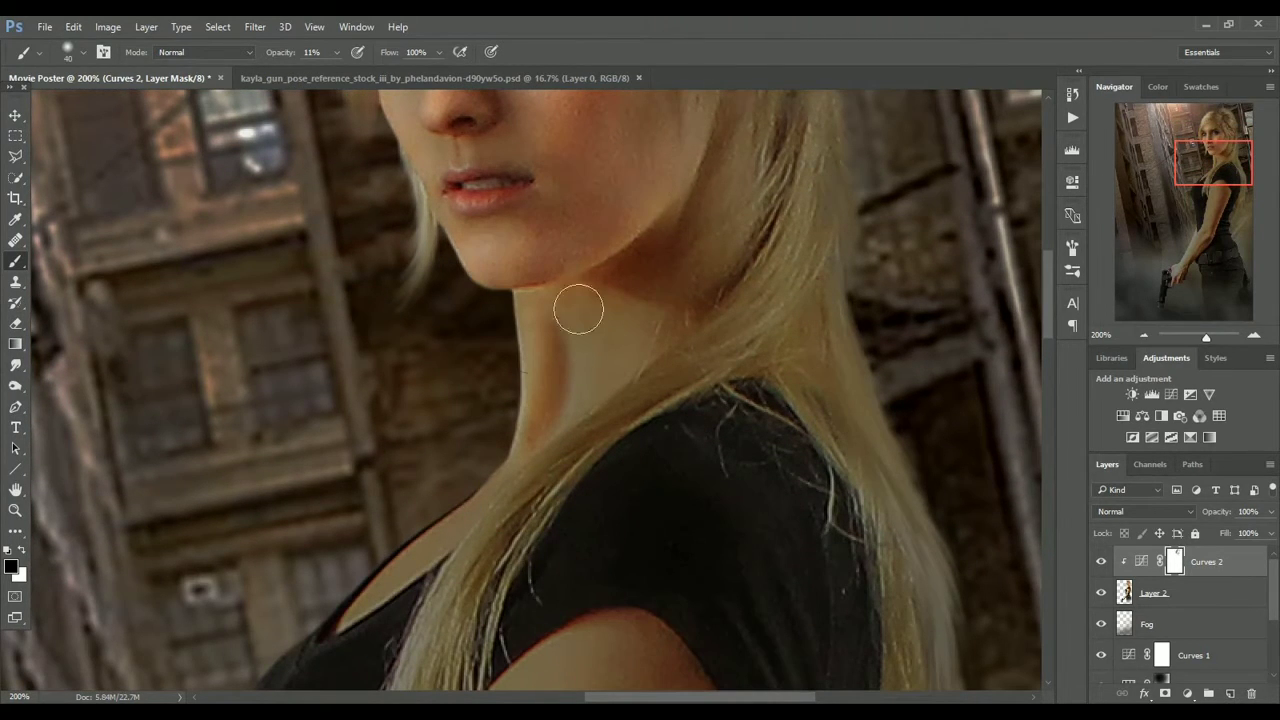
left_click_drag(448, 507, 345, 587)
Lower the opacity of the Curves 2 adjustment layer to 70%.
left_click_drag(1204, 338, 1196, 338)
left_click_drag(1270, 511, 1248, 533)
left_click_drag(1196, 176, 1195, 185)
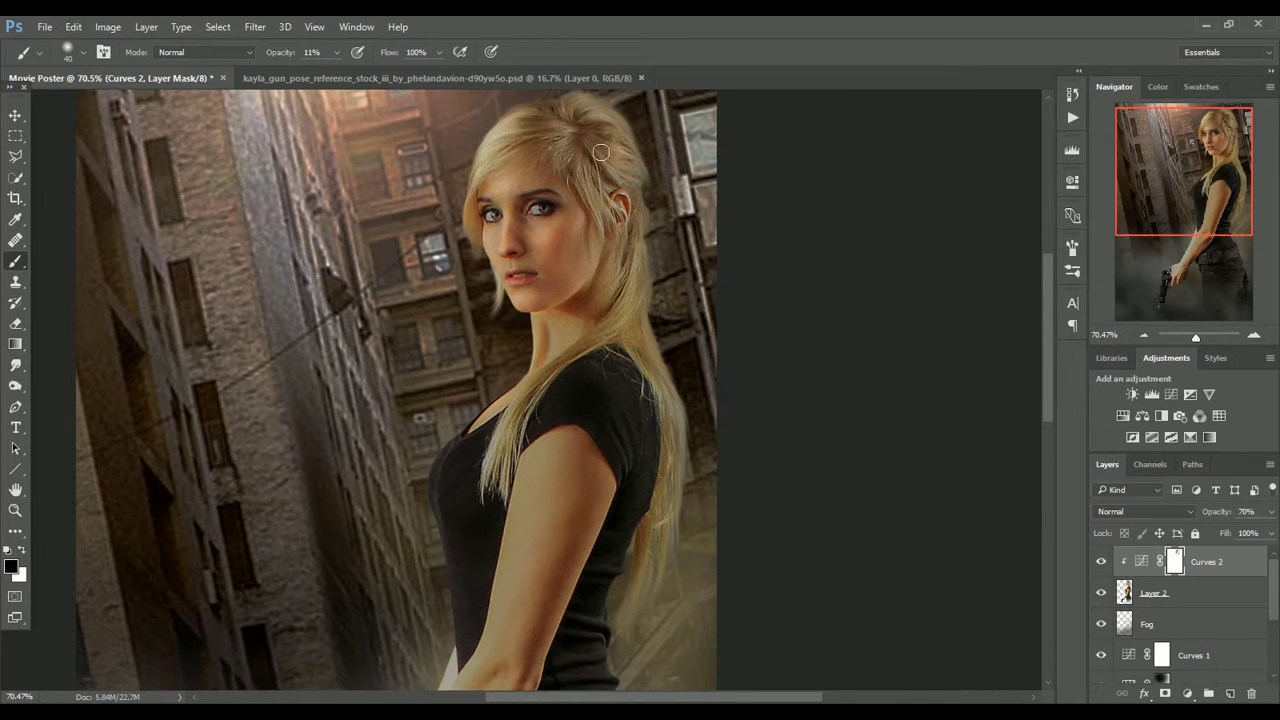
Brighten the upper arm, forearm and hand on the Curves 2 mask at 11% opacity, using brush sizes from 90 down to 50 px.
left_click(1254, 336)
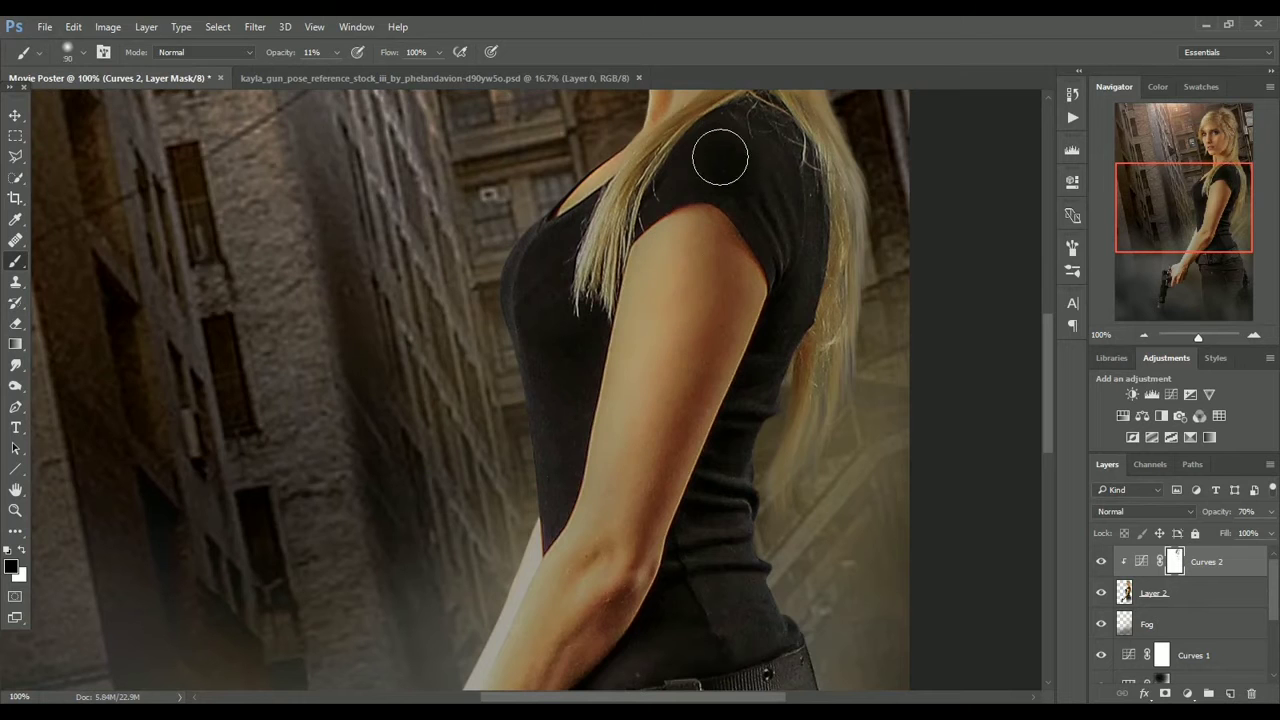
left_click_drag(622, 470, 626, 443)
left_click_drag(1175, 213, 1166, 252)
key("bracketleft")
key("bracketleft")
key("bracketleft")
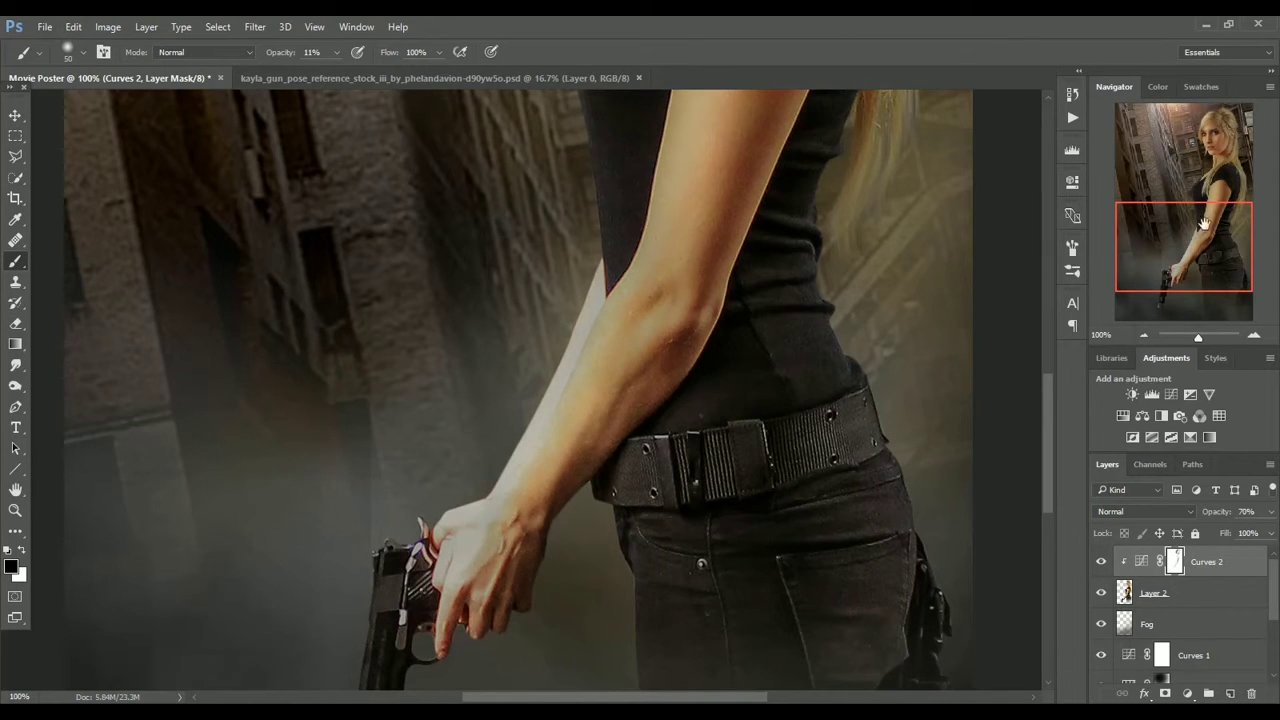
Refine the light on the arm and shirt on the Curves 2 mask, using brush sizes from 50 to 80 px.
left_click_drag(1205, 224, 1205, 194)
key("bracketleft")
key("bracketleft")
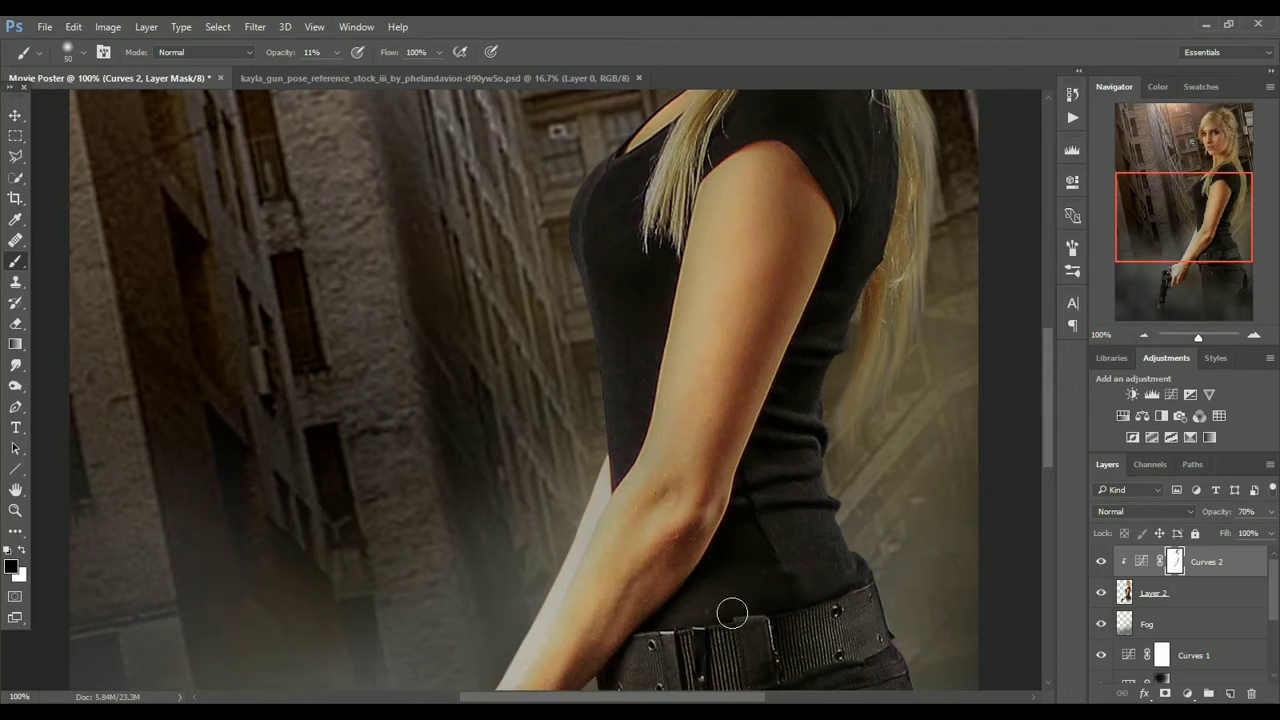
left_click_drag(1127, 255, 1127, 225)
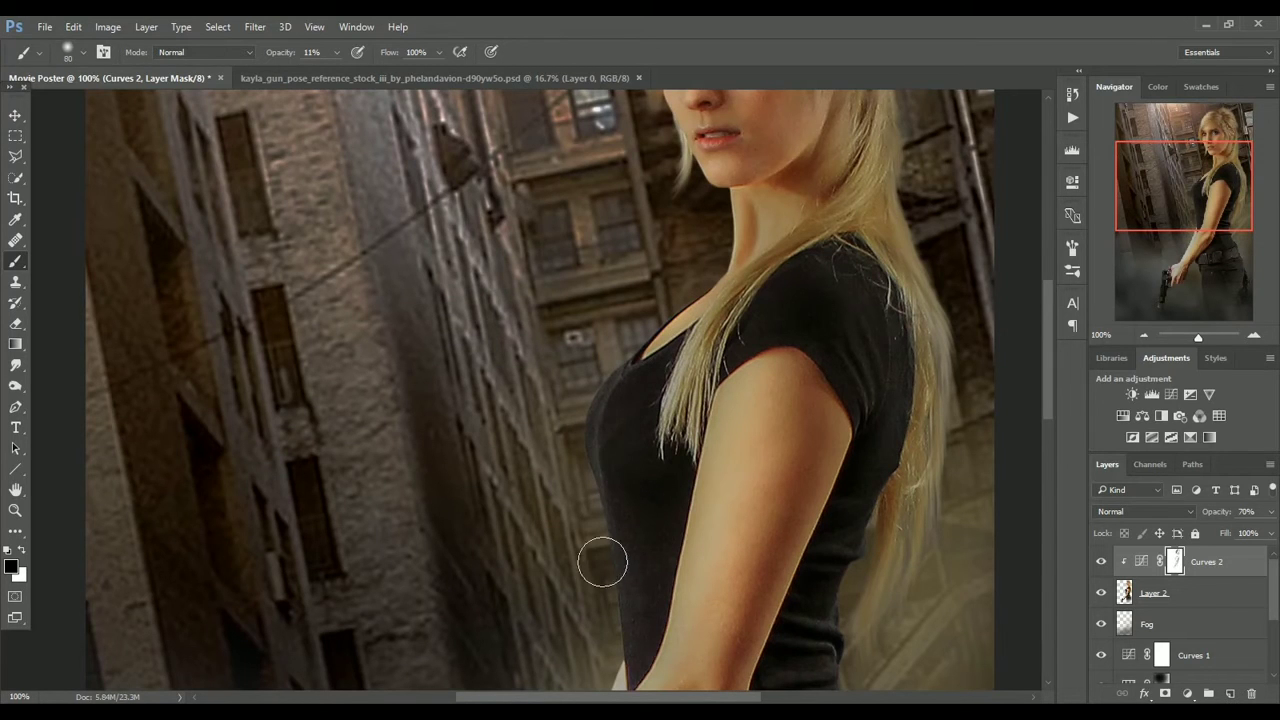
left_click_drag(1188, 199, 1188, 175)
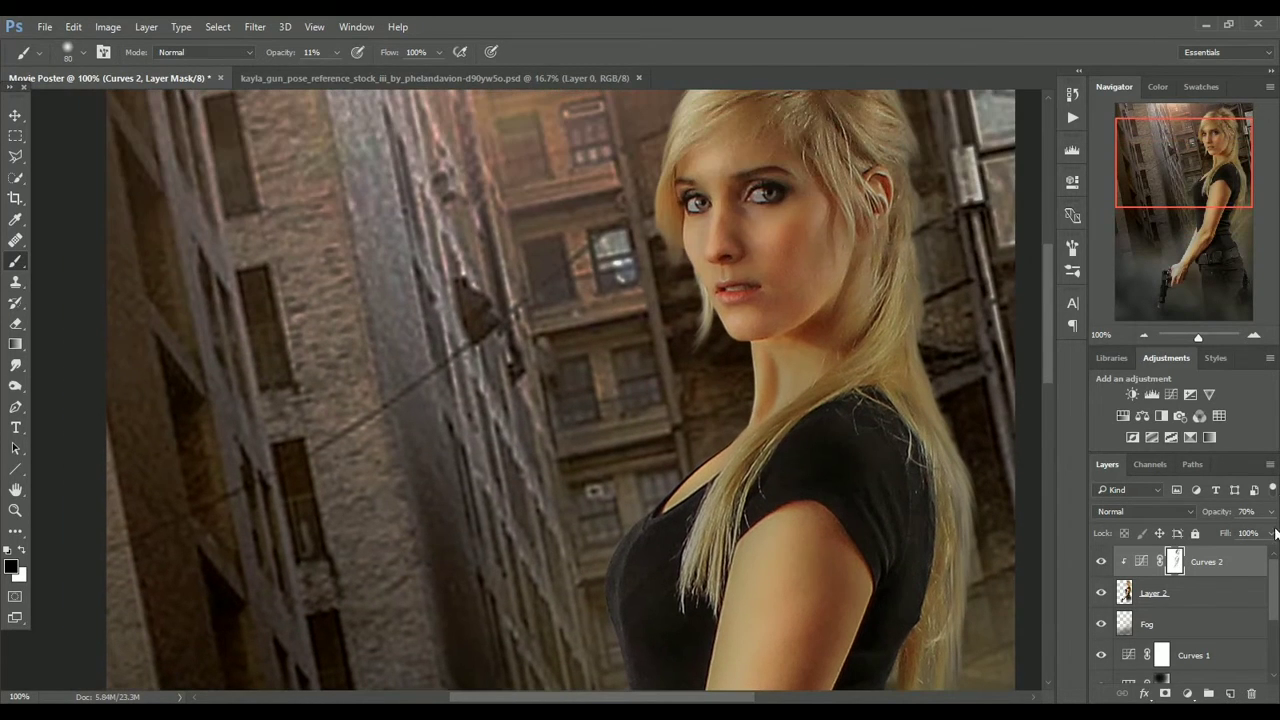
Brighten the front of the black shirt on the Curves 2 mask with a 125 px brush at 49% opacity.
key("bracketright")
key("bracketright")
key("bracketright")
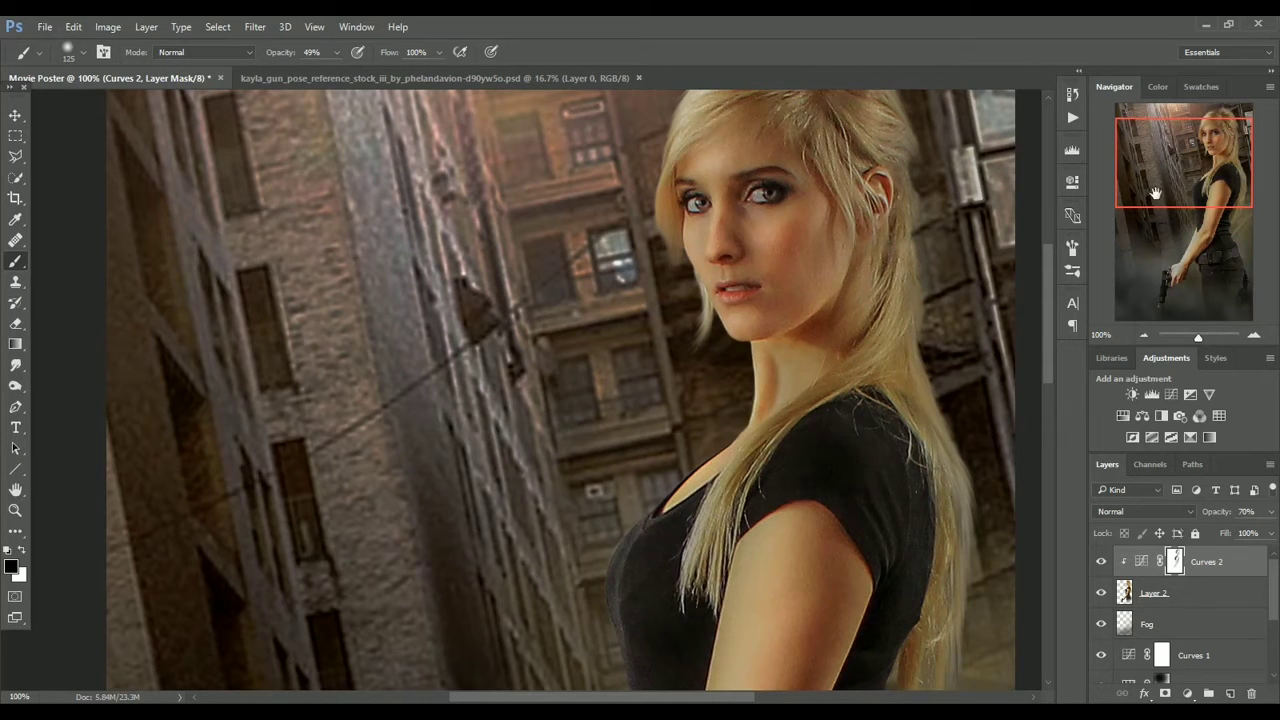
scroll(729, 384, "down", 5)
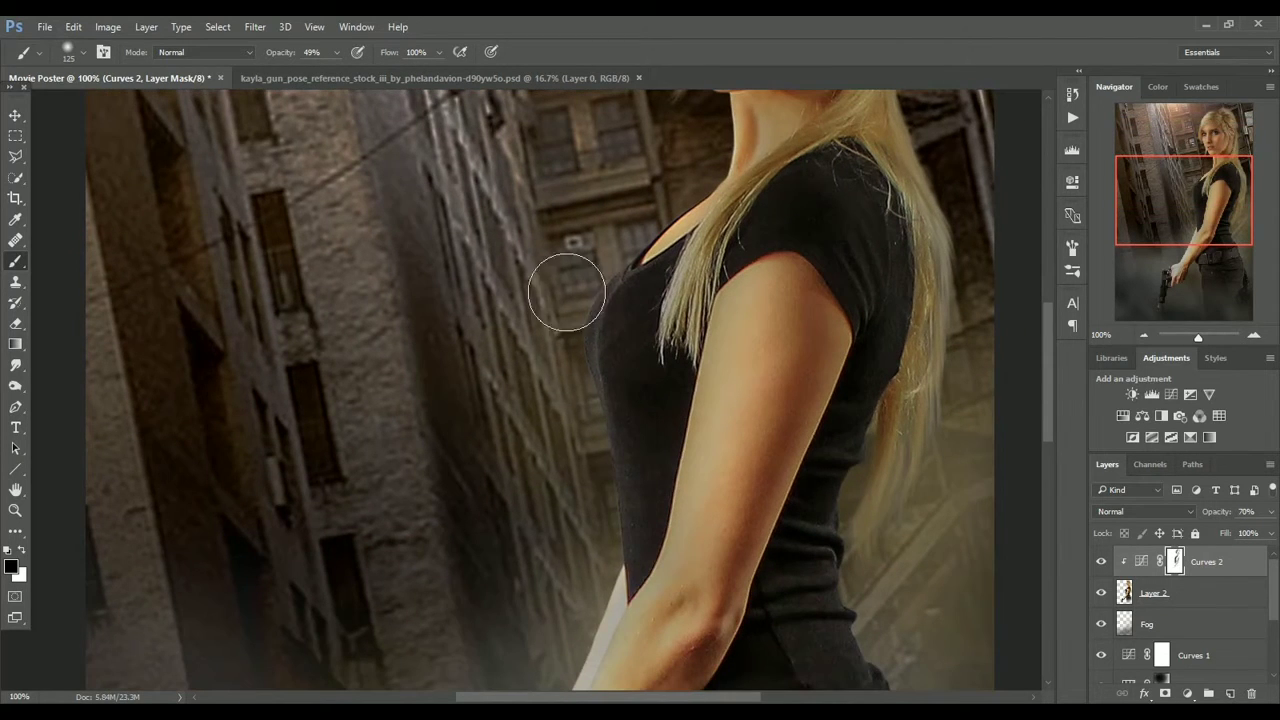
Brighten the gun and the trousers on the Curves 2 mask at 49% opacity, using brush sizes from 100 to 175 px.
left_click(1200, 265)
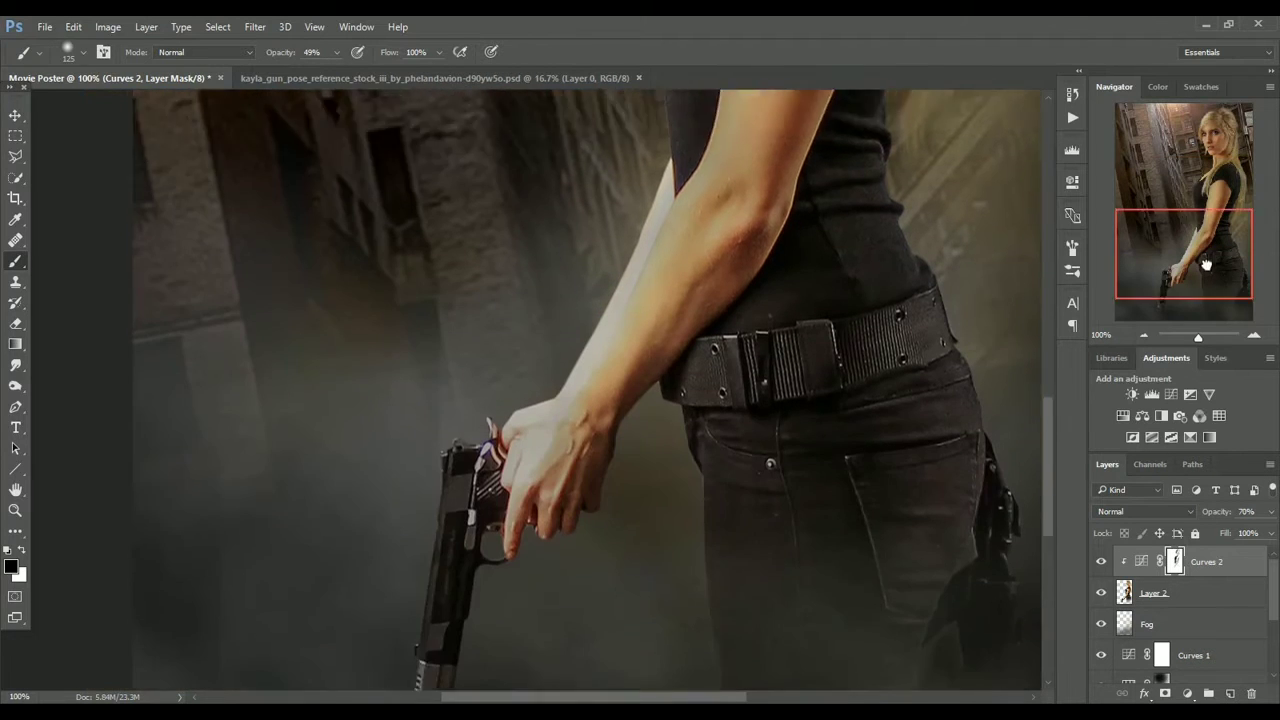
key("bracketleft")
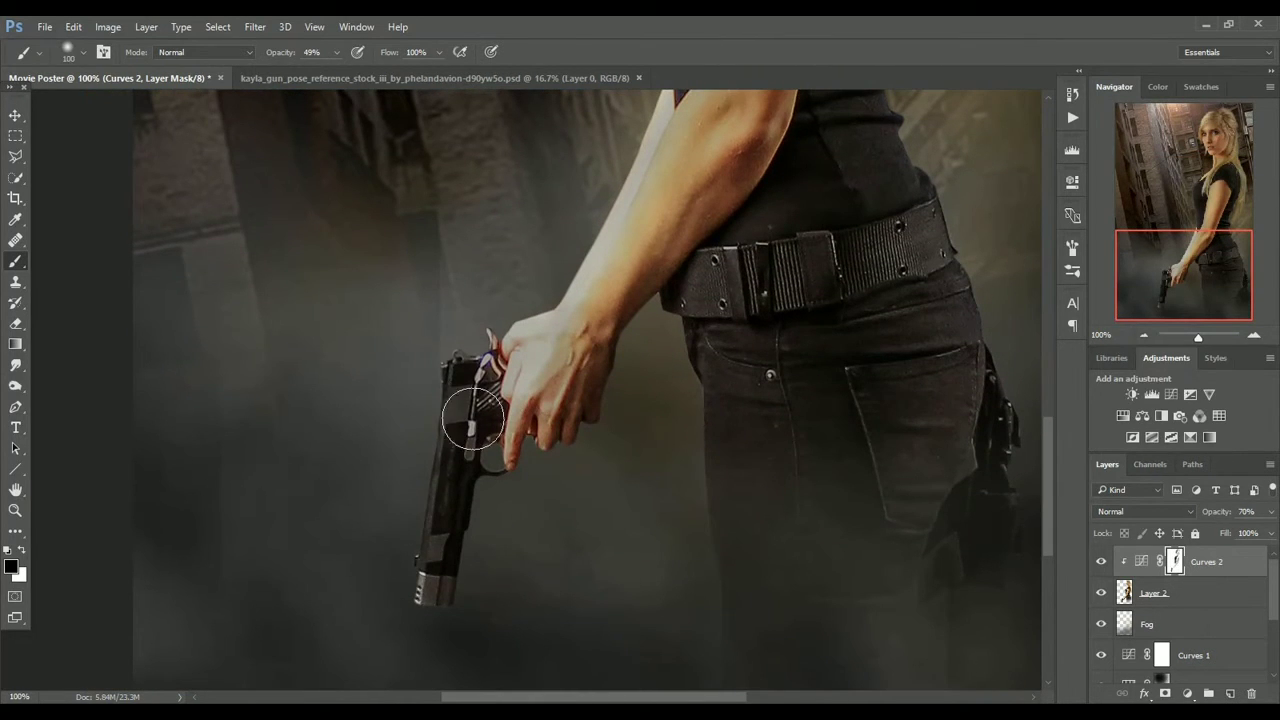
key("bracketleft")
key("bracketright")
key("bracketright")
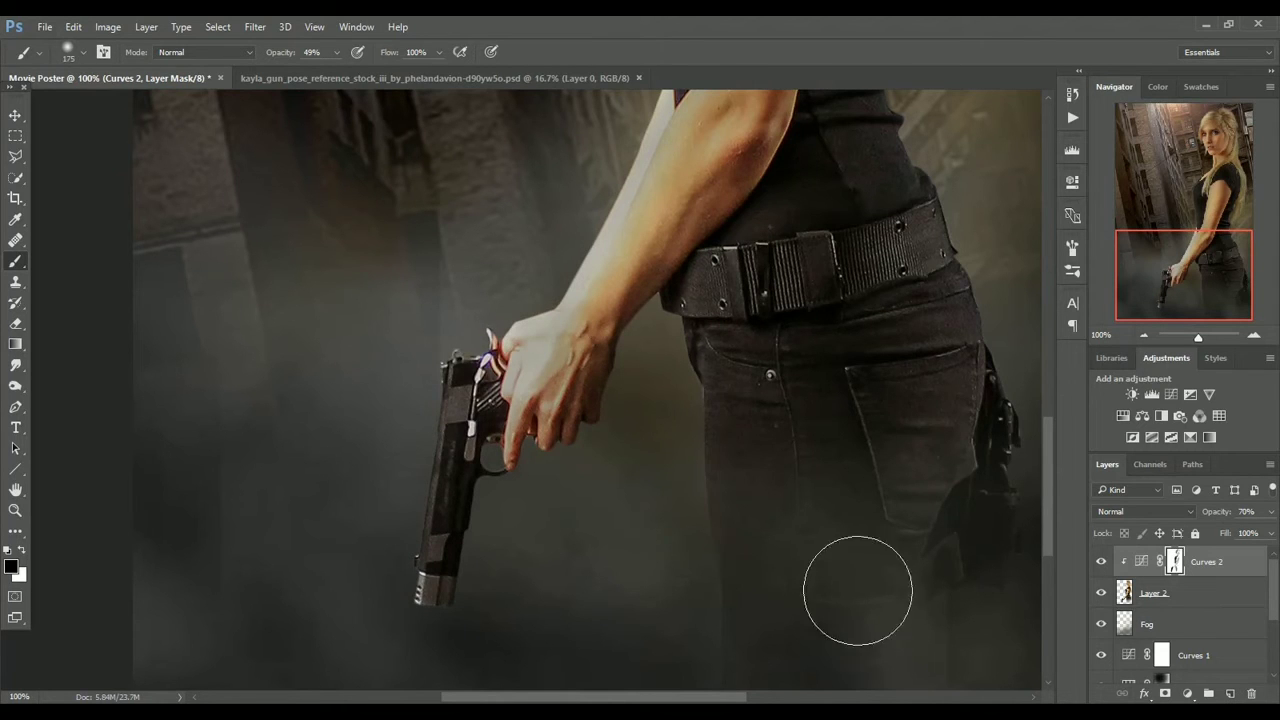
key("bracketright")
key("bracketright")
Try to brighten the hair strands hanging over the chest on the Curves 2 mask at 49% opacity.
left_click_drag(1210, 290, 1212, 210)
key("bracketleft")
key("bracketleft")
key("bracketleft")
key("bracketleft")
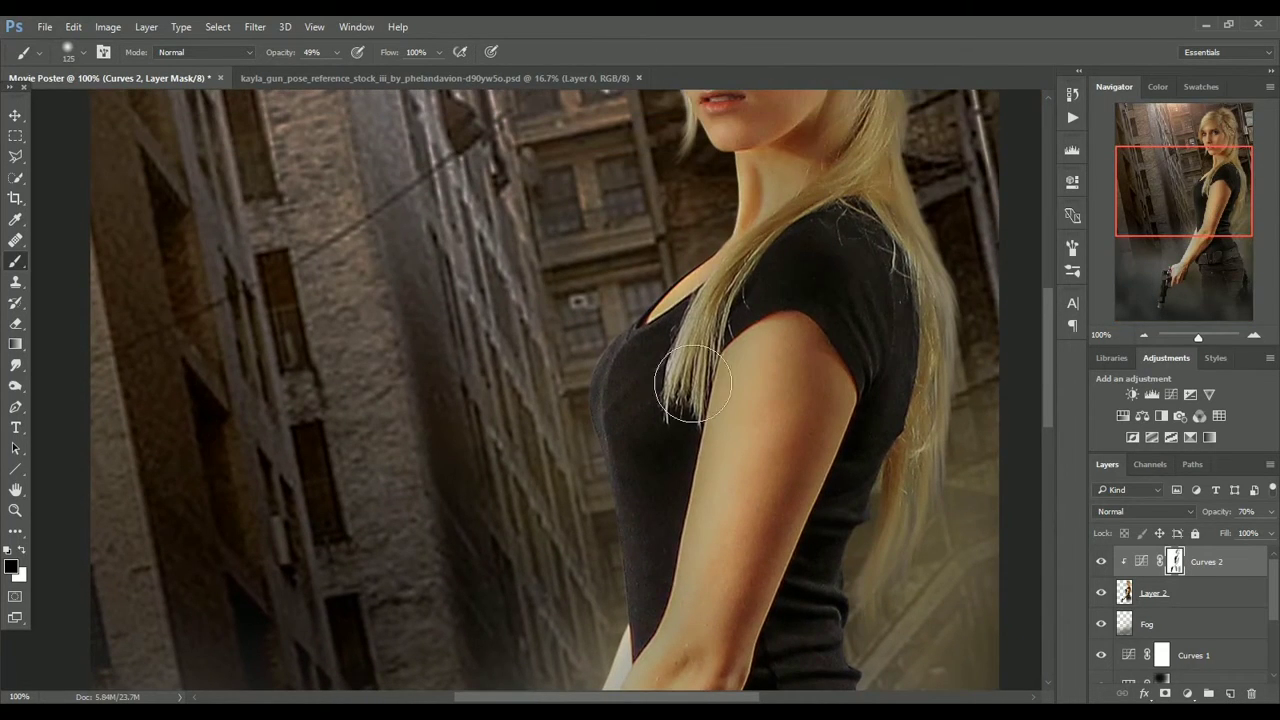
left_click_drag(680, 396, 712, 300)
key("ctrl+z")
Softly brighten the woman's upper body and face on the Curves 2 mask at 17% and 6% opacity with an 80 to 90 px brush.
left_click_drag(337, 53, 312, 75)
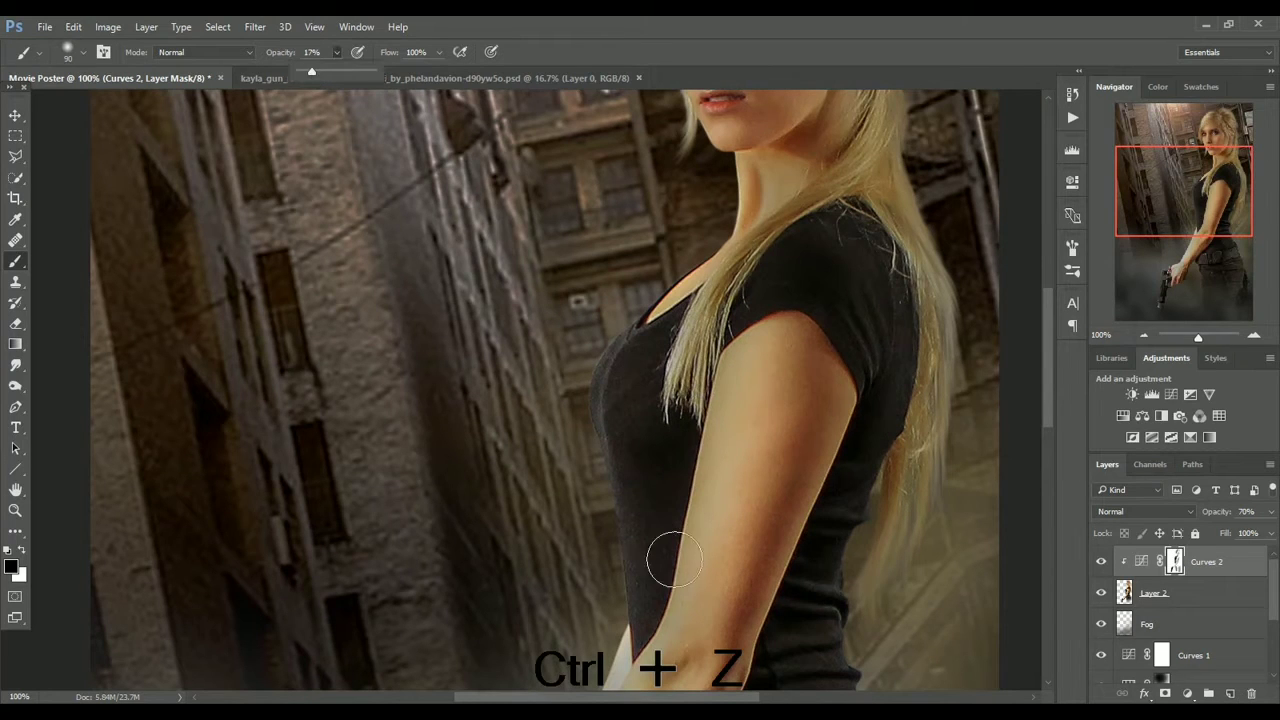
left_click_drag(1190, 176, 1192, 141)
left_click_drag(337, 53, 326, 70)
key("bracketright")
key("bracketright")
key("bracketleft")
key("bracketleft")
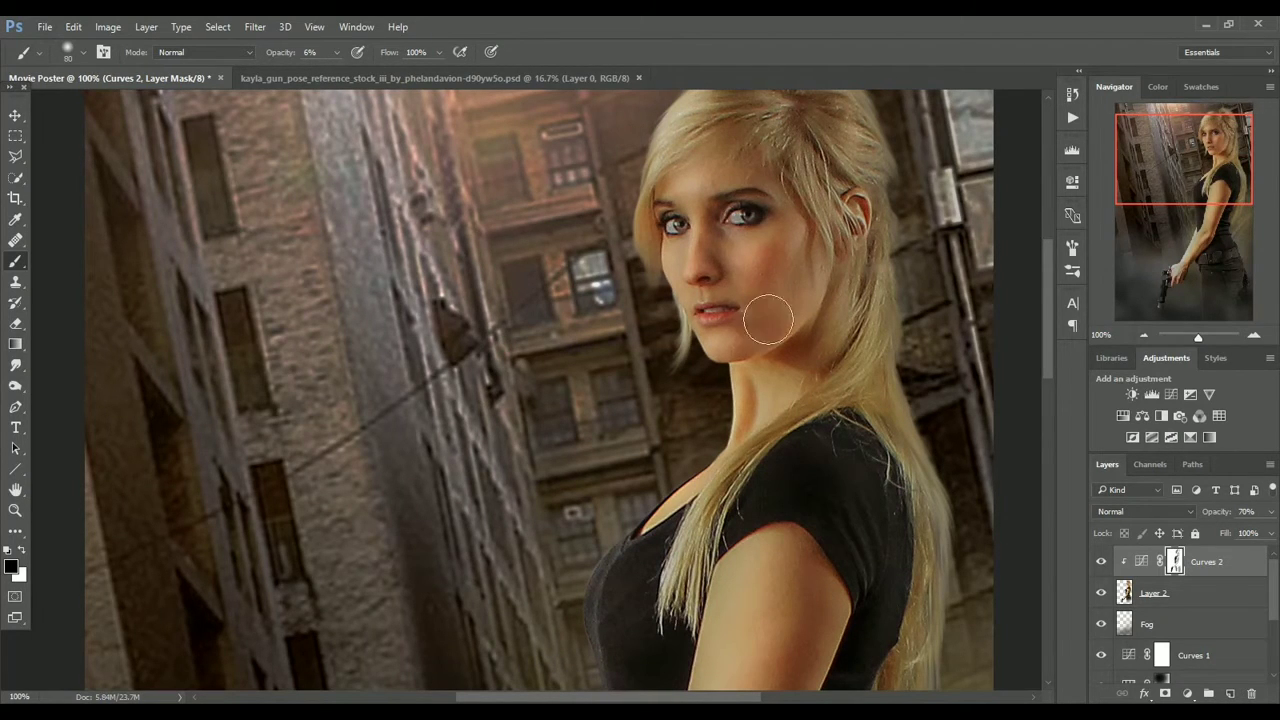
key("bracketright")
left_click_drag(1124, 198, 1128, 188)
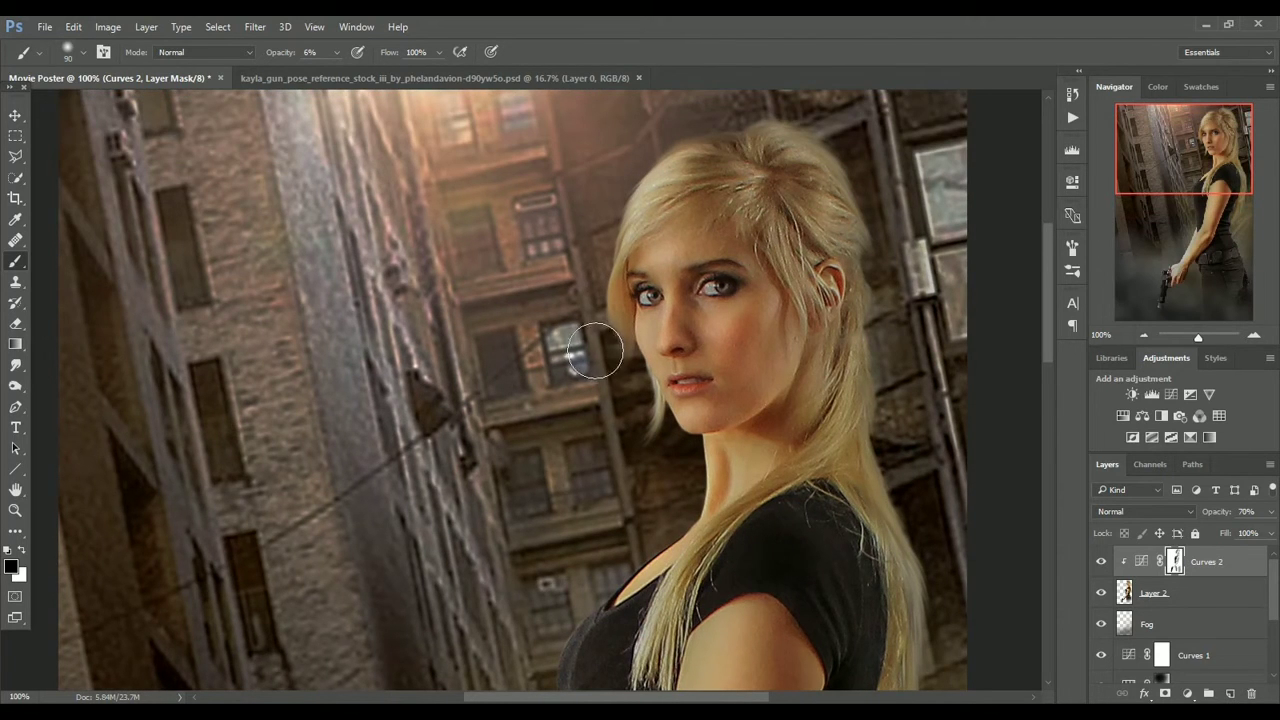
Add a new layer above Curves 2 and fill it with 50% Gray in Normal mode at 100% opacity.
left_click_drag(1198, 337, 1193, 339)
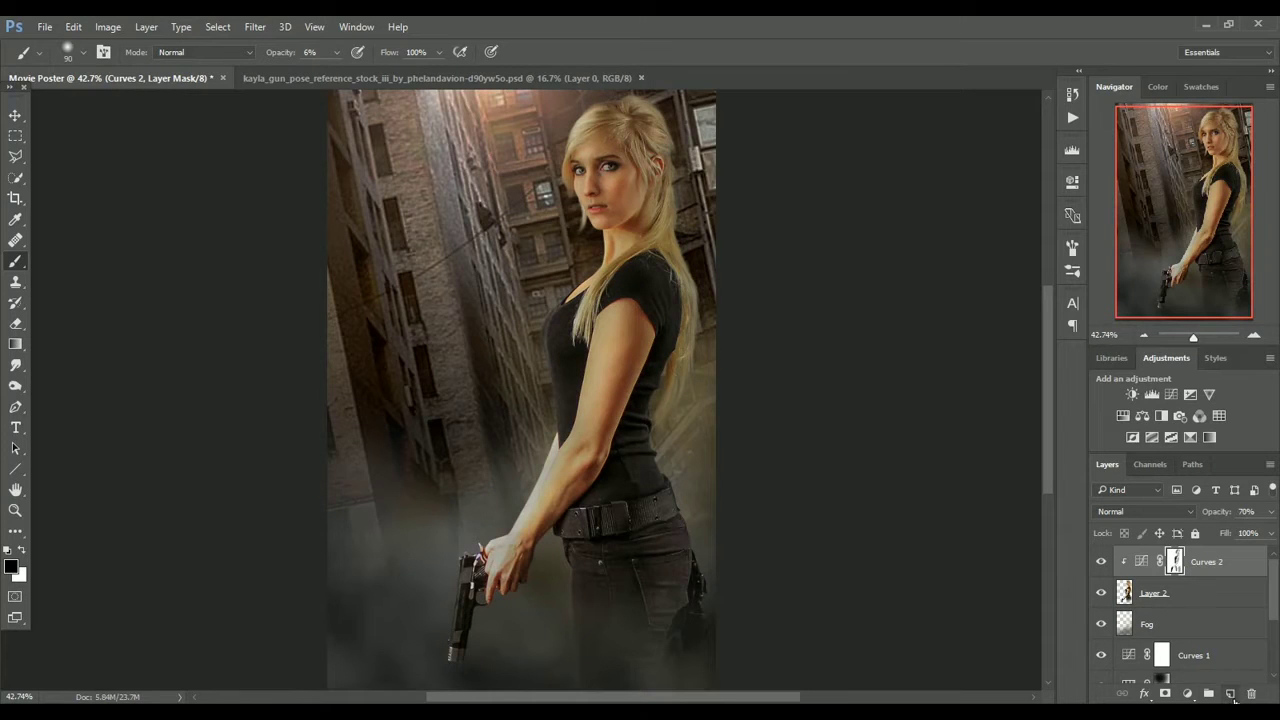
left_click(1230, 693)
left_click(73, 26)
left_click(146, 253)
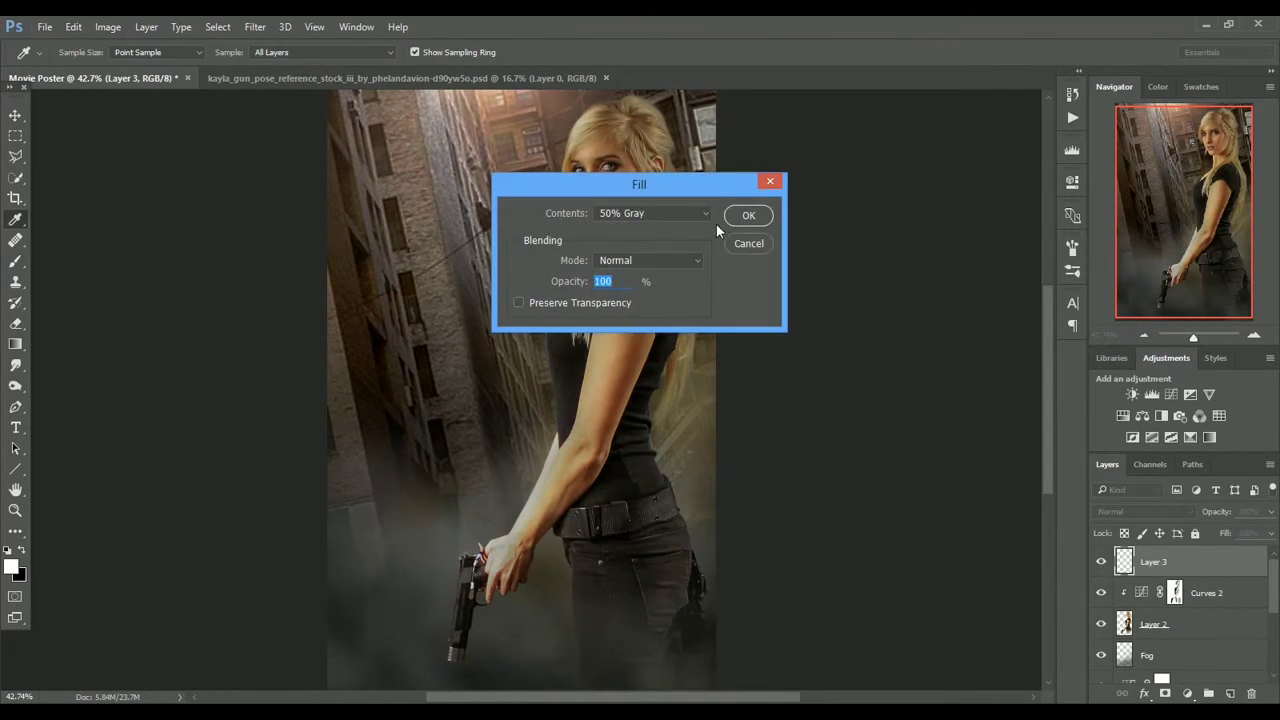
key("Return")
Clip the gray Layer 3 to the woman's layer stack and set its blend mode to Soft Light.
key("b")
left_click(1152, 577, "alt")
left_click(1142, 511)
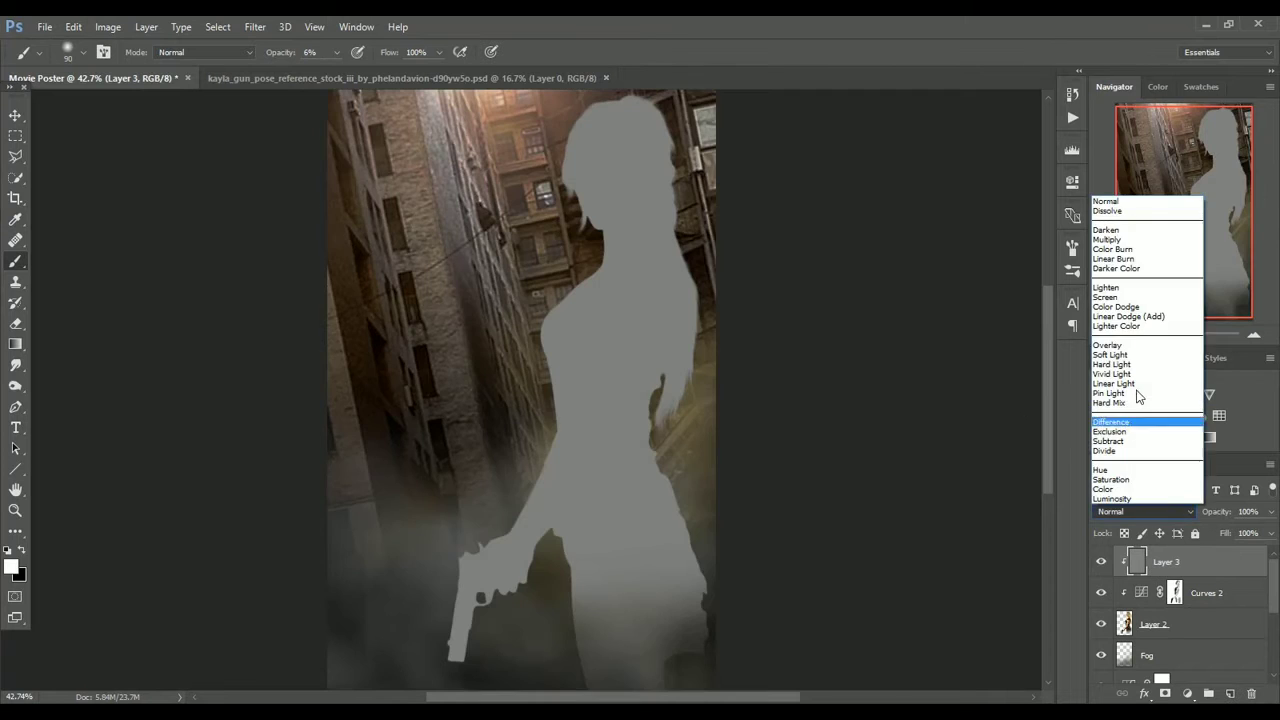
left_click(1126, 350)
Dodge the front and crown of the hair on Layer 3 in Midtones at 20% exposure with a 50 to 40 px brush.
left_click(1255, 338)
left_click(1255, 338)
left_click(1255, 338)
left_click_drag(1196, 212, 1187, 150)
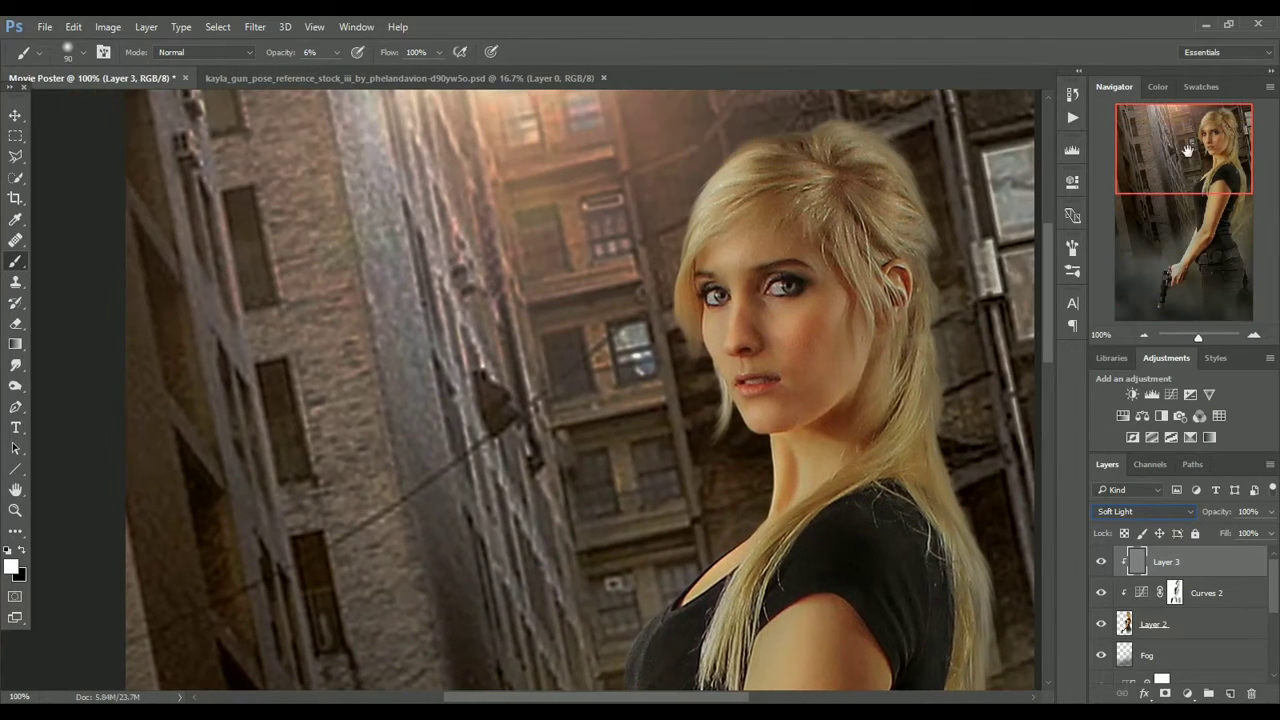
left_click(15, 385)
left_click(60, 387)
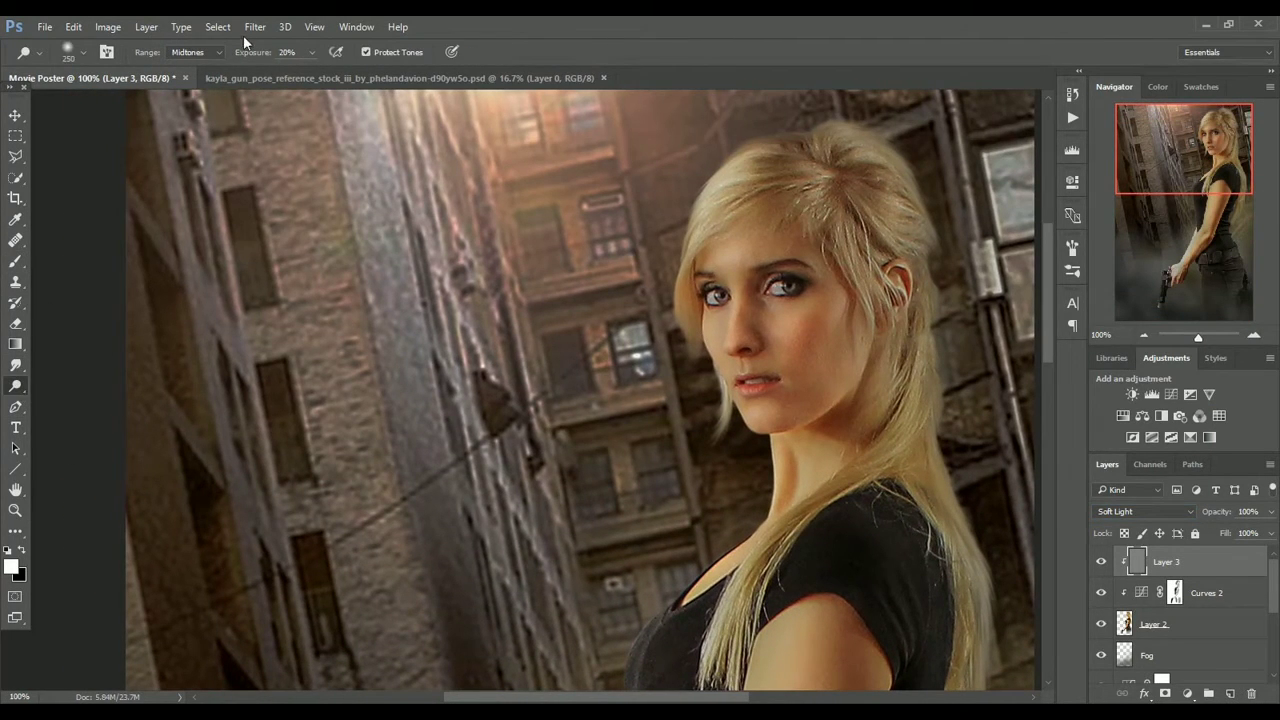
left_click(1254, 338)
left_click_drag(1177, 150, 1196, 126)
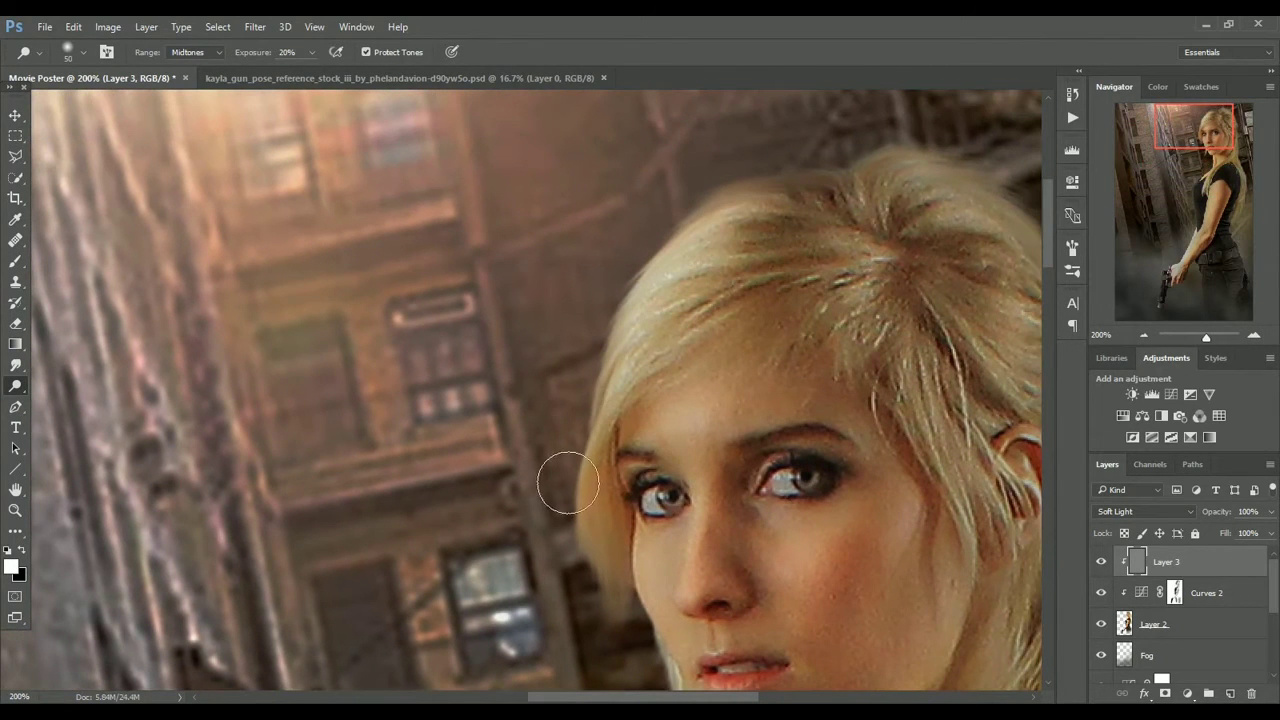
key("[")
left_click_drag(792, 228, 690, 262)
left_click_drag(1195, 127, 1208, 128)
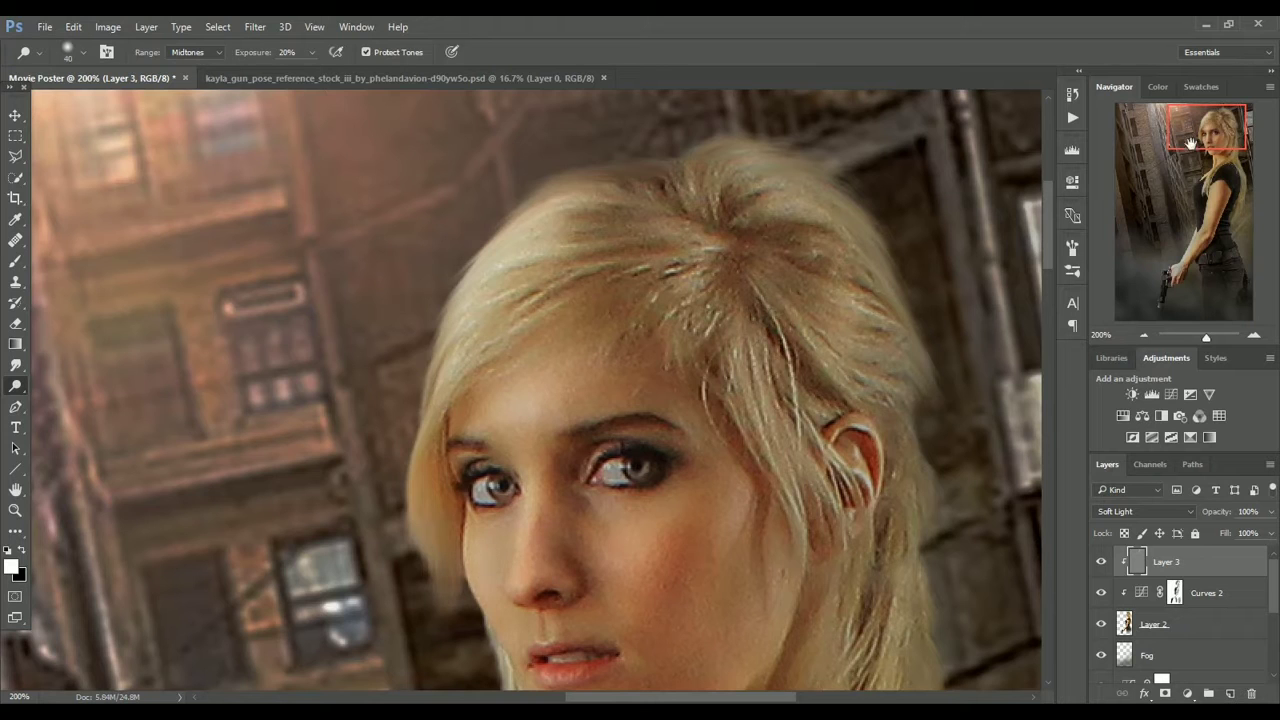
Dodge the woman's face and the hair beside her ear and neck on Layer 3 with a soft 60 to 9 px brush.
left_click_drag(1190, 143, 1191, 151)
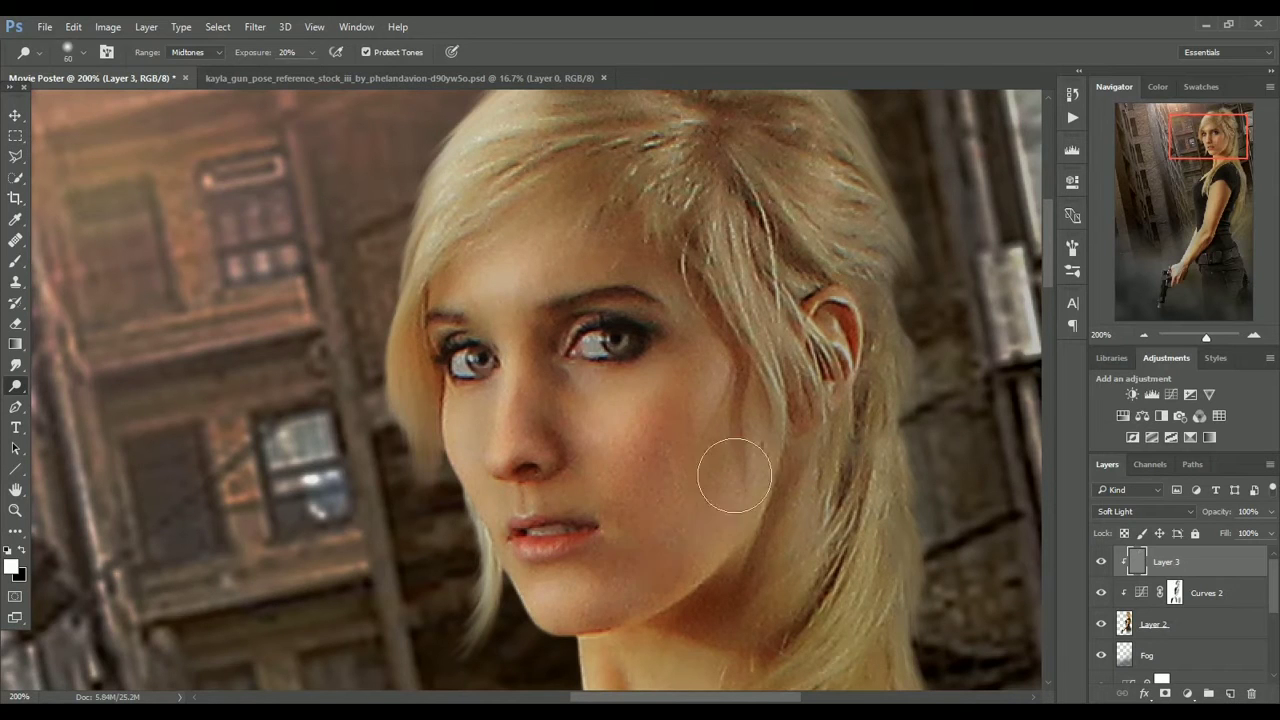
key("bracketleft")
key("bracketleft")
key("bracketleft")
key("bracketleft")
key("bracketleft")
key("bracketleft")
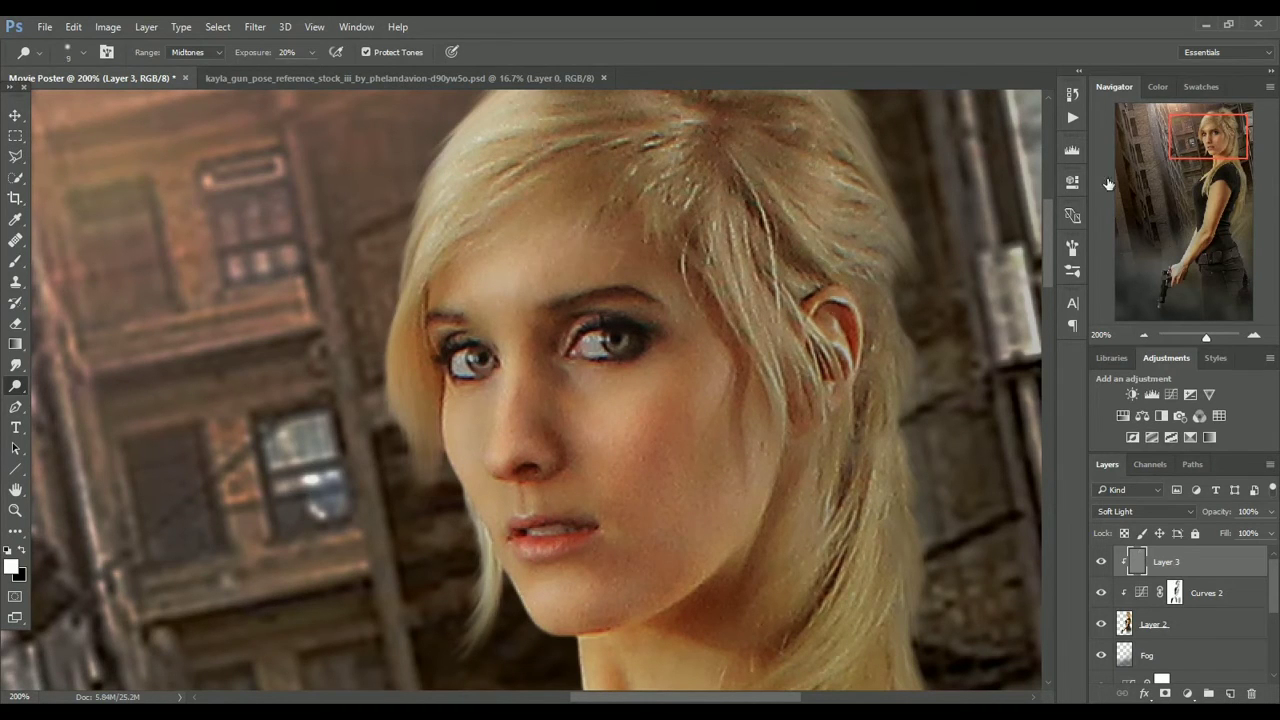
left_click_drag(1201, 135, 1206, 148)
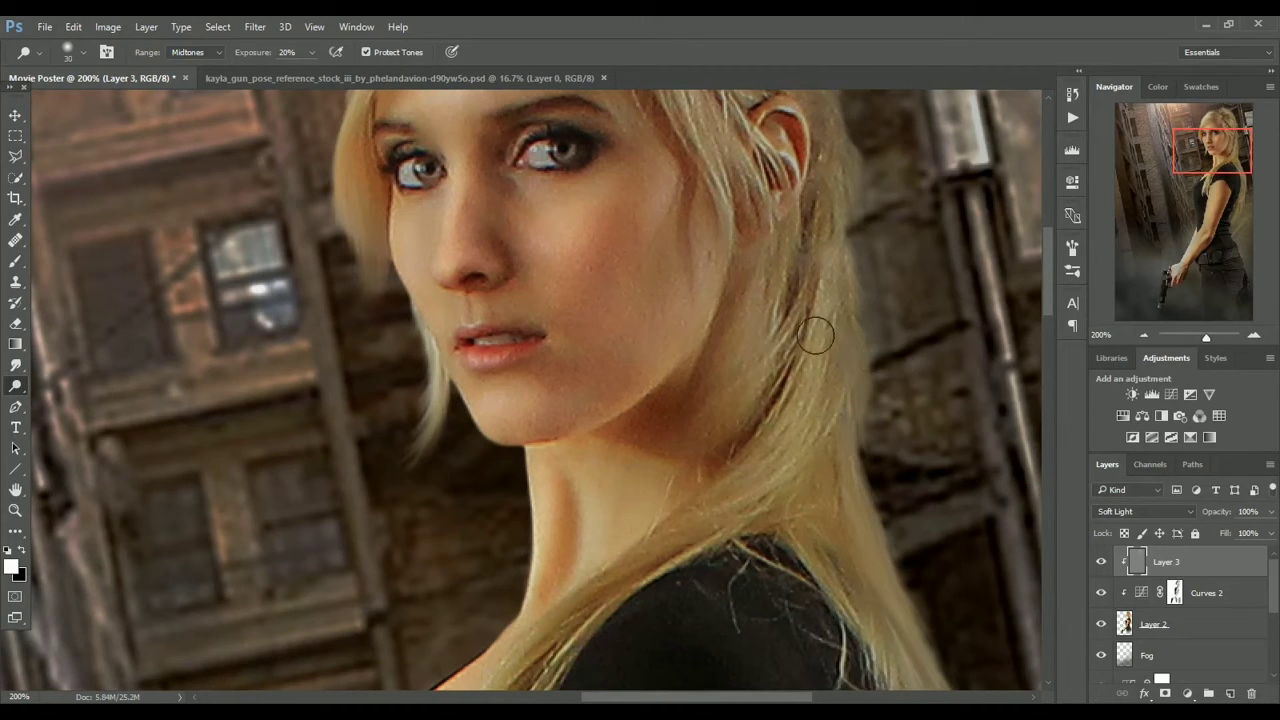
left_click_drag(1220, 144, 1208, 155)
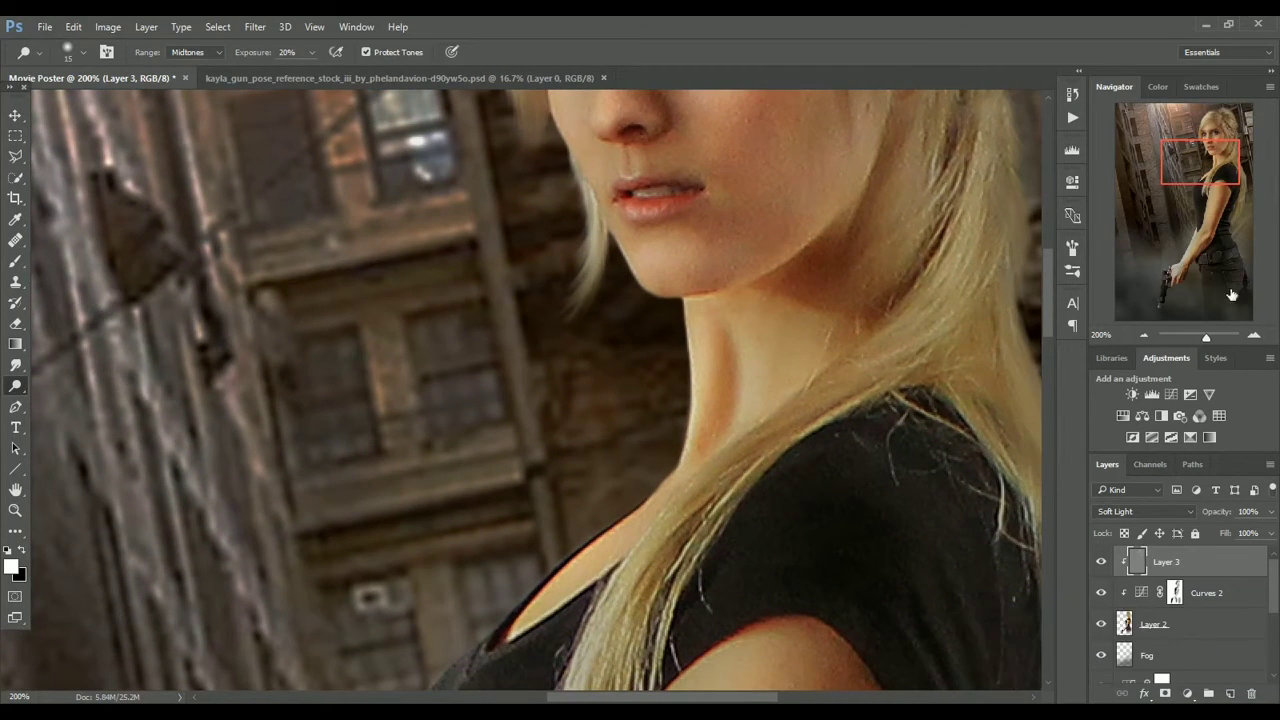
Dodge the front of the black shirt and its edge beside the arm on Layer 3 with a 50 to 70 px brush.
left_click_drag(1208, 157, 1212, 187)
key("bracketright")
key("bracketright")
key("bracketright")
key("bracketright")
key("bracketright")
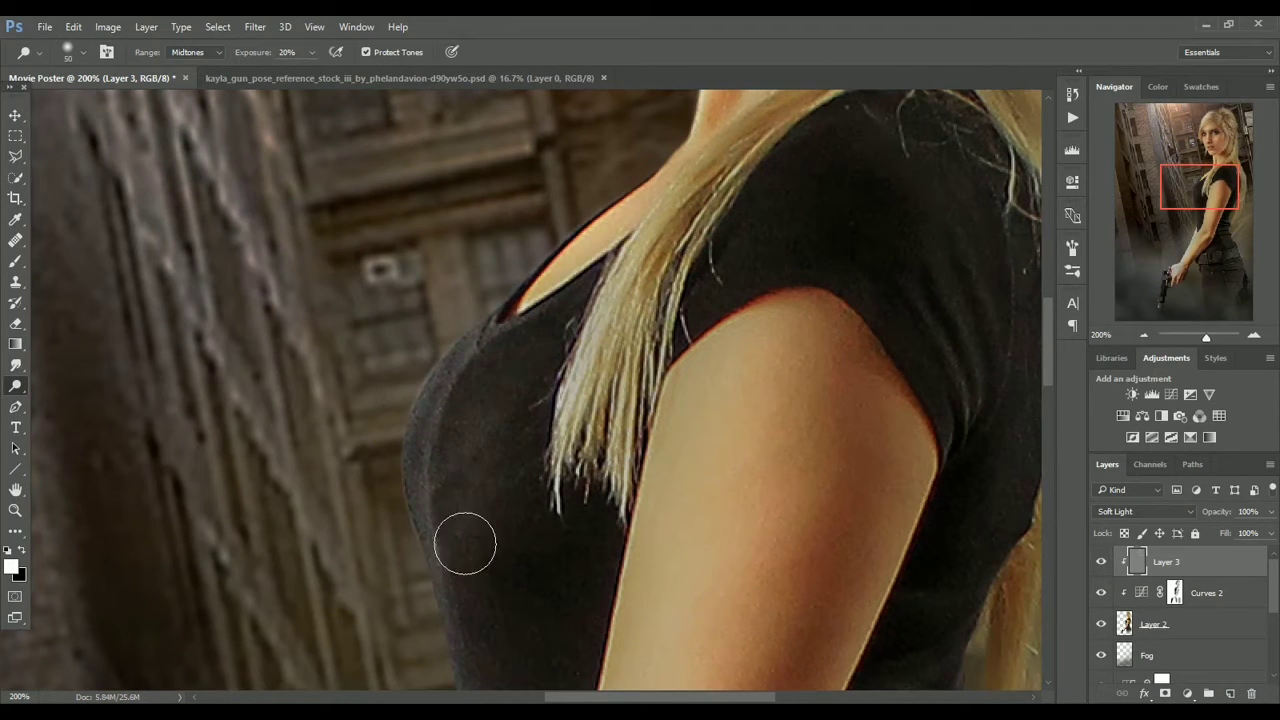
left_click_drag(1217, 178, 1218, 206)
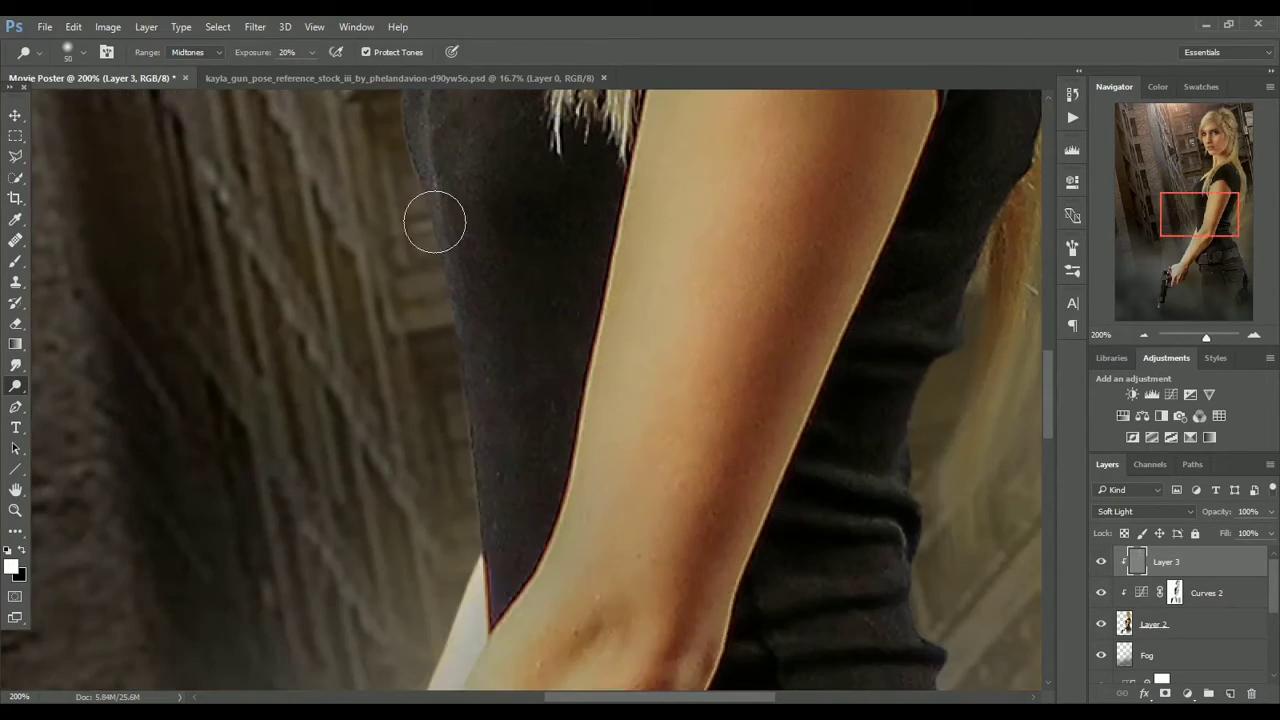
key("bracketright")
key("bracketright")
key("bracketright")
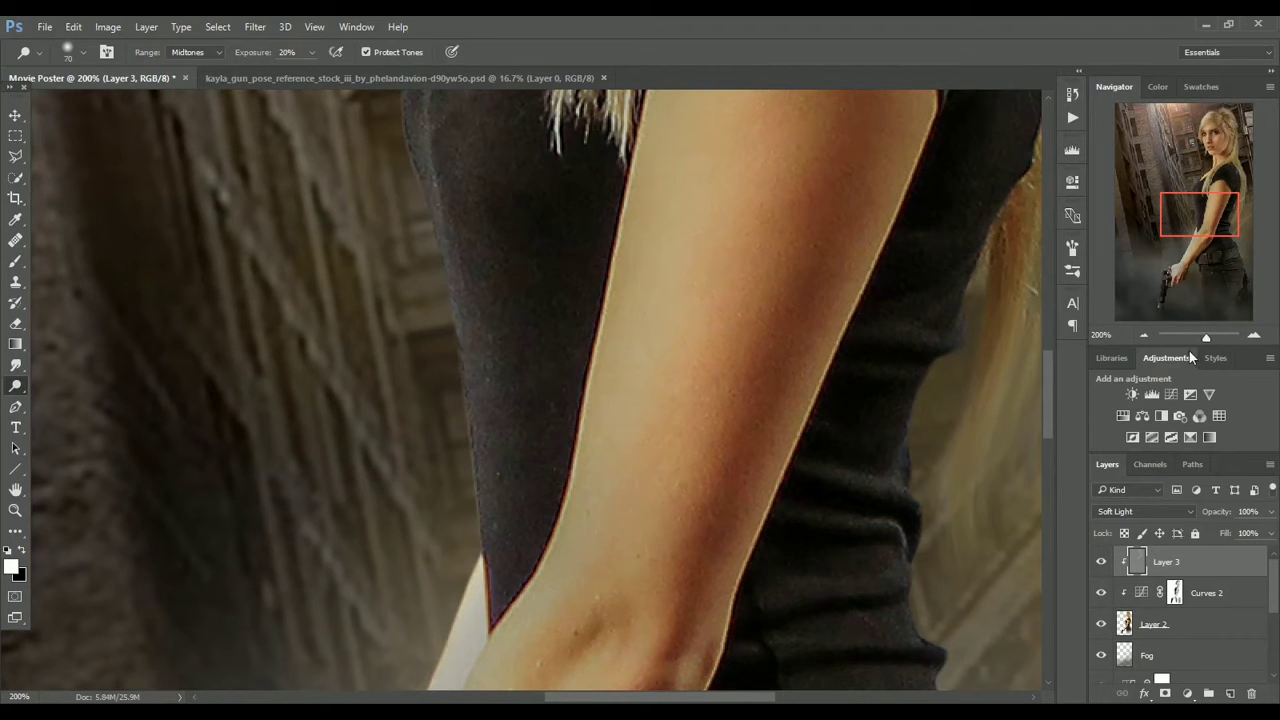
Dodge the woman's arm, elbow, hand and trousers on Layer 3 in Midtones at 20% exposure with a 50 to 100 px brush.
left_click(1143, 337)
key("bracketright")
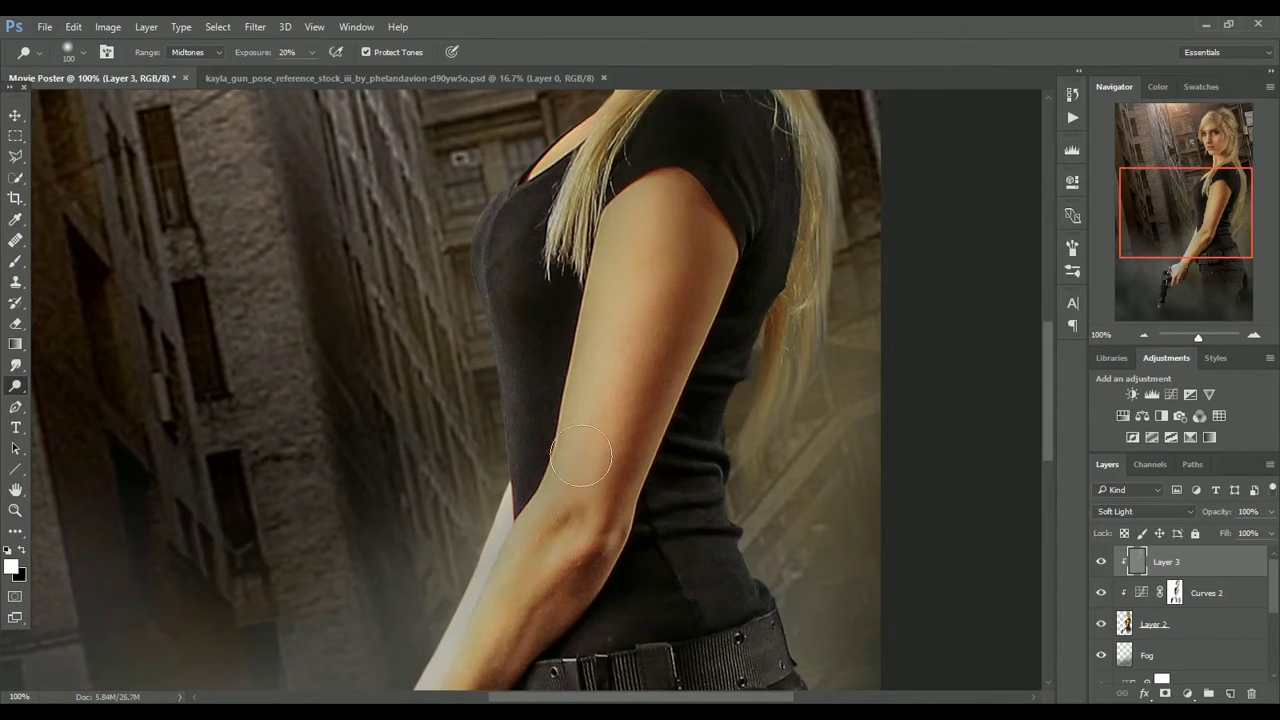
mouse_move(1175, 240)
left_mouse_down()
mouse_move(1184, 215)
mouse_move(1181, 257)
left_mouse_up()
key("bracketleft")
key("bracketleft")
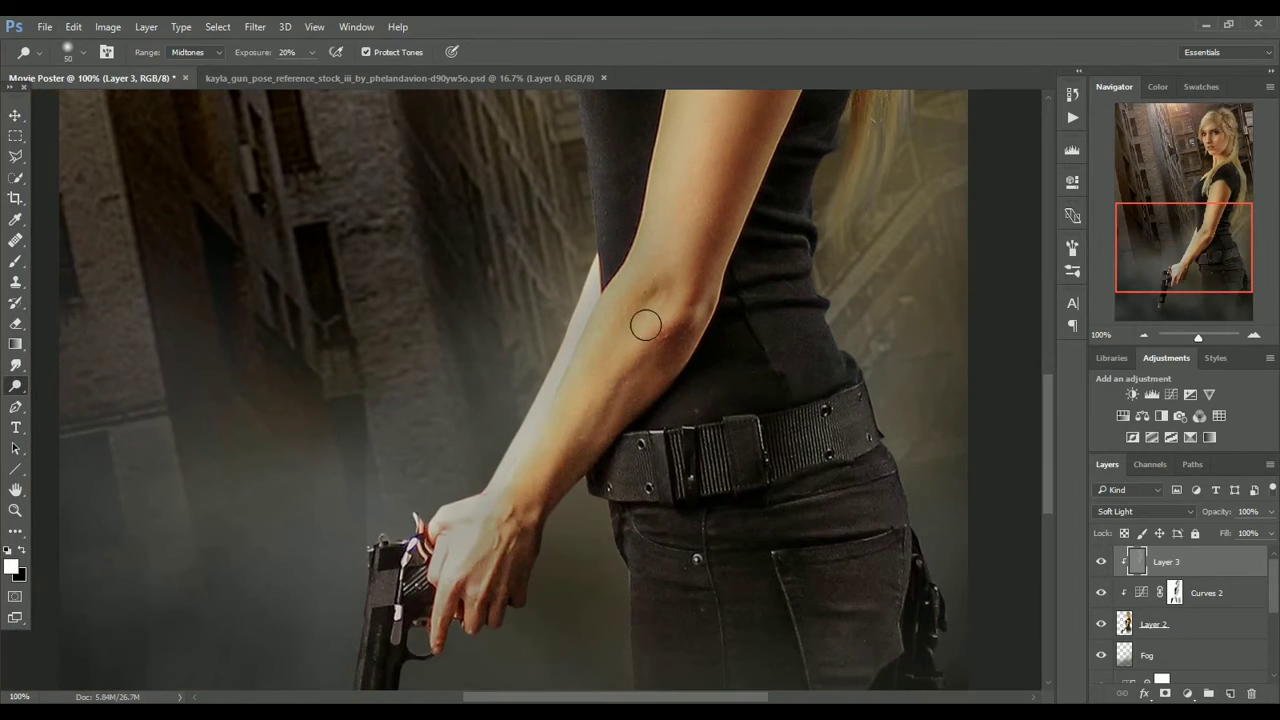
left_click_drag(1177, 228, 1152, 258)
key("bracketleft")
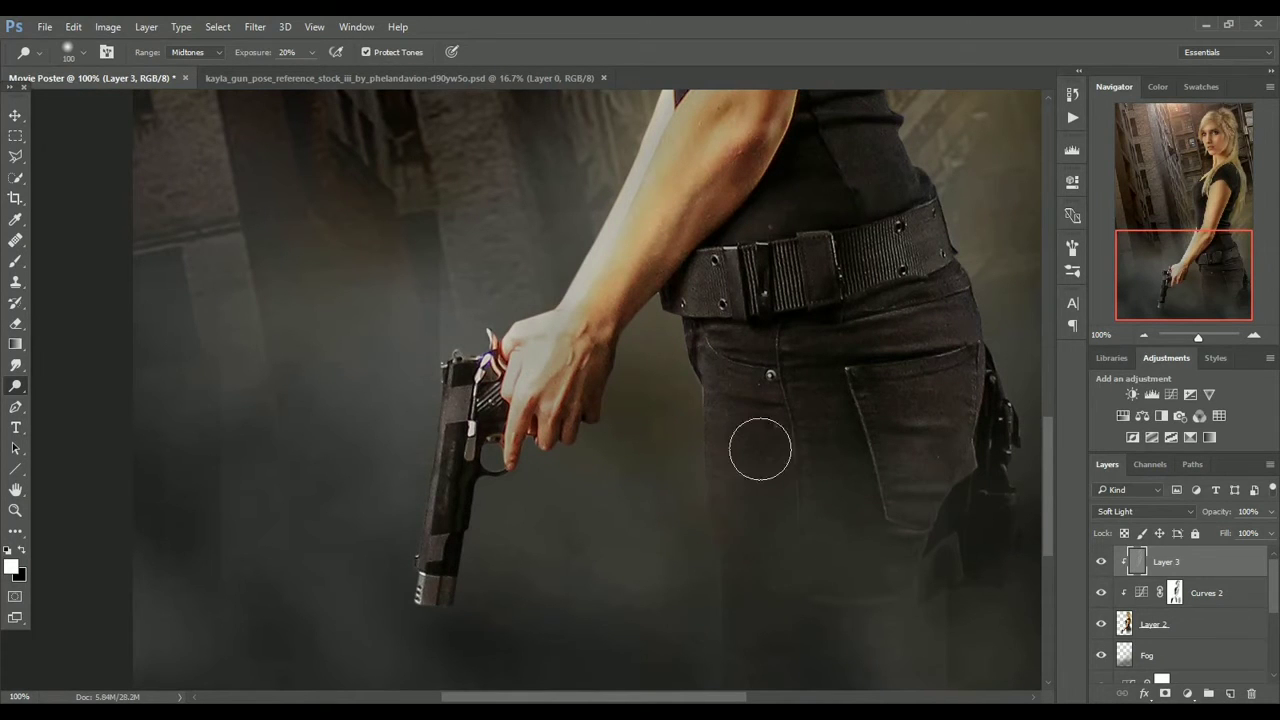
Dodge the shirt with a 100 px brush and the long hair strands and crown with a 30 px brush on Layer 3.
scroll(780, 400, "up", 5)
key("bracketright")
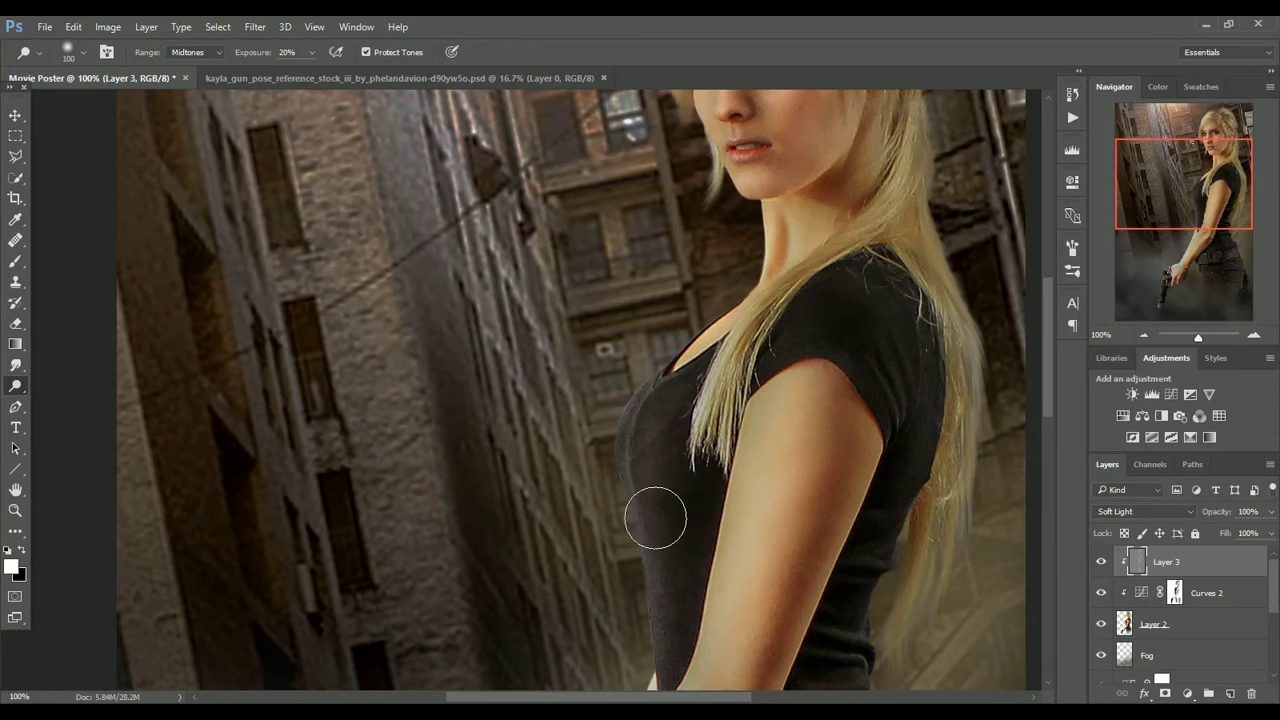
mouse_move(1207, 340)
left_mouse_down()
mouse_move(1180, 340)
mouse_move(1198, 340)
left_mouse_up()
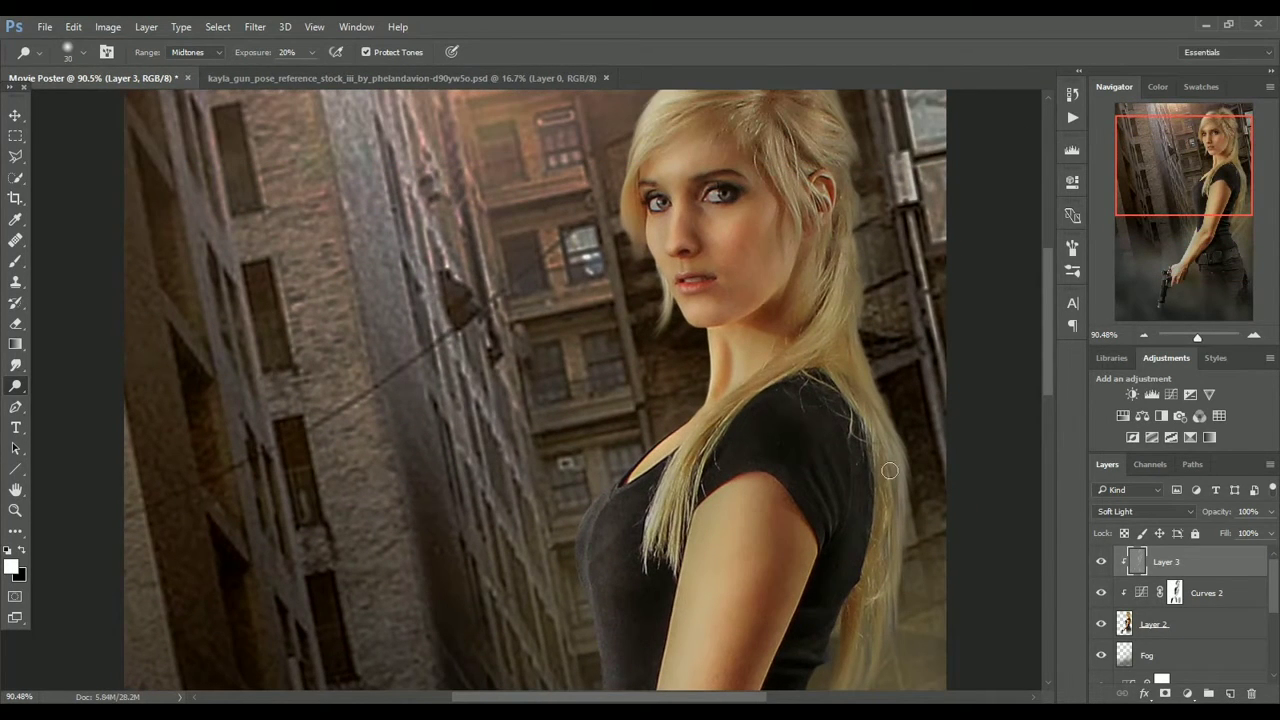
left_click_drag(1233, 195, 1233, 184)
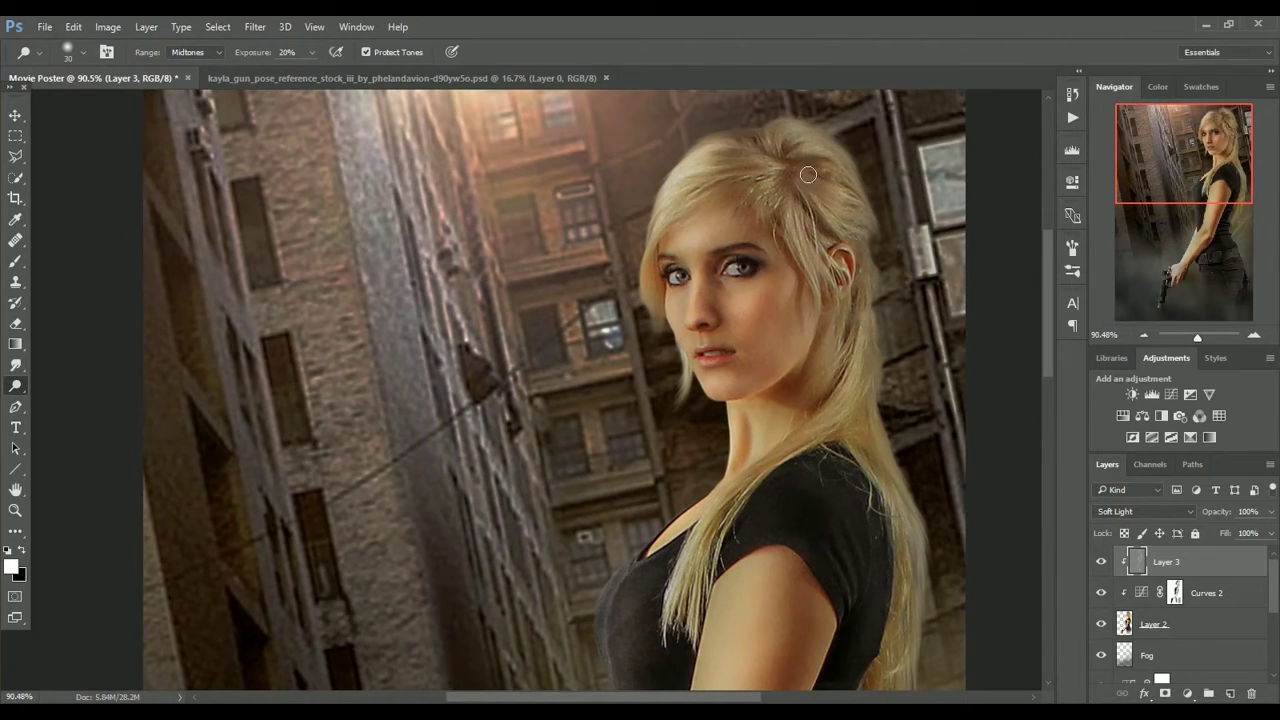
left_click_drag(1211, 338, 1200, 338)
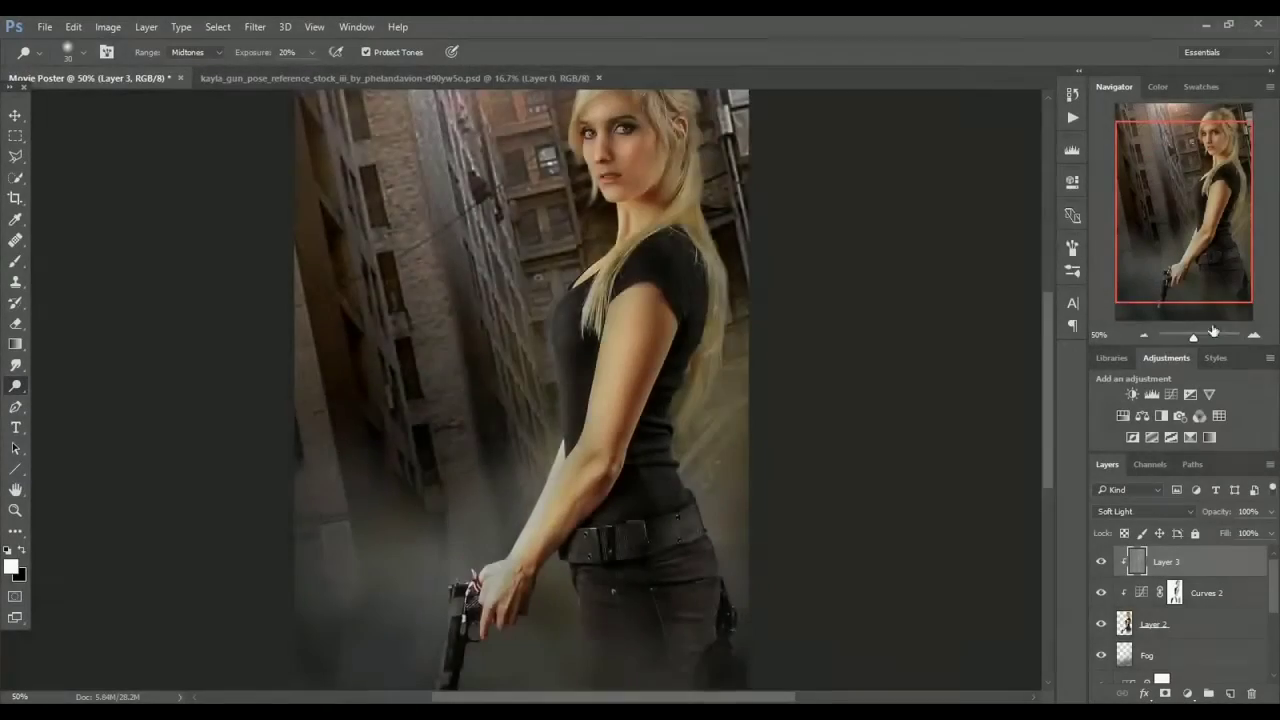
key("ctrl+minus")
Open the fire_v1 stock image, close the woman's source document and bring the fire into Movie Poster as a new layer.
left_click(42, 26)
left_click(62, 63)
double_click(1030, 345)
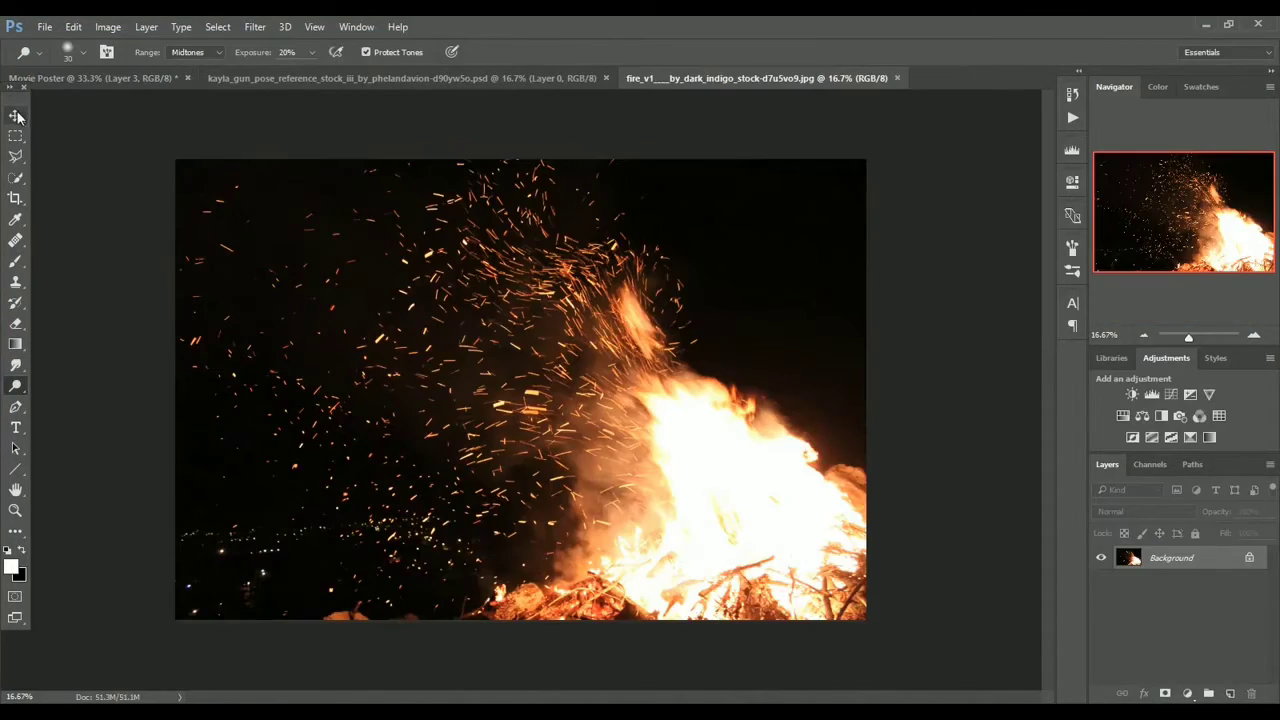
left_click(15, 116)
left_click(605, 78)
left_click_drag(302, 221, 474, 358)
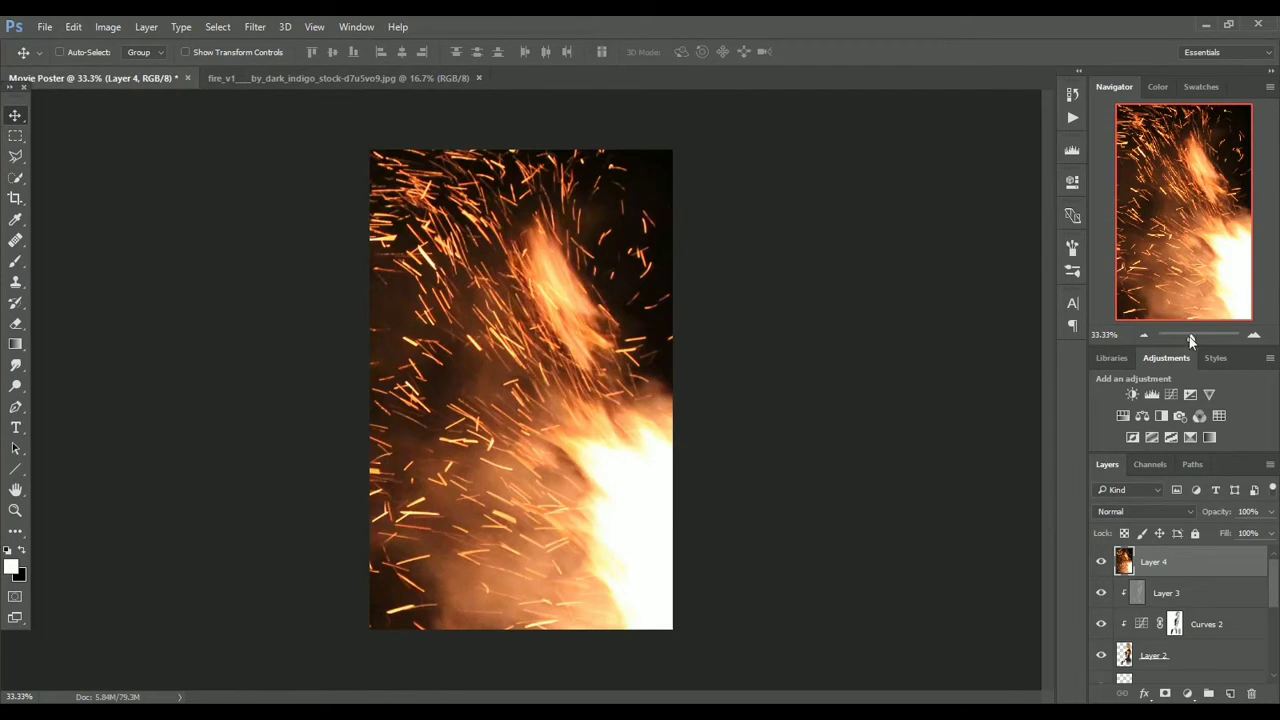
Scale the fire layer to about 51% and place it over the lower part of the poster.
left_click_drag(1190, 341, 1185, 338)
key("ctrl+t")
left_click_drag(196, 234, 444, 402)
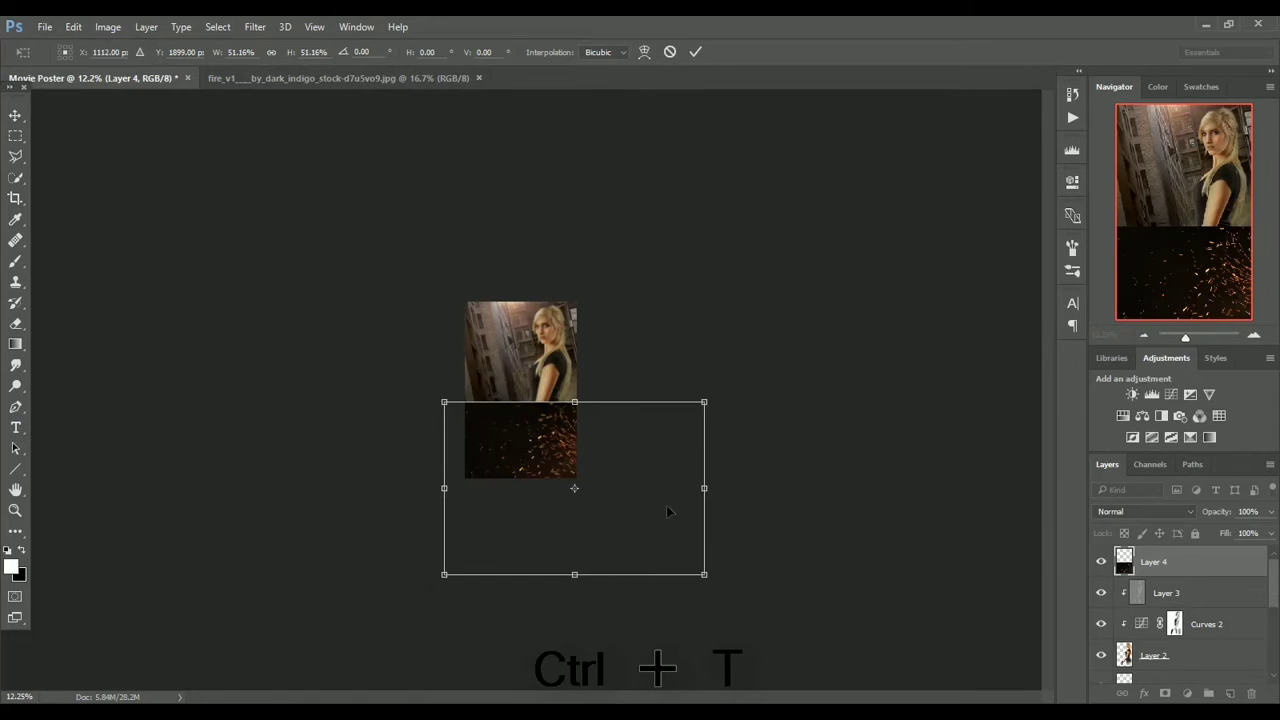
key("Return")
left_click(1255, 336)
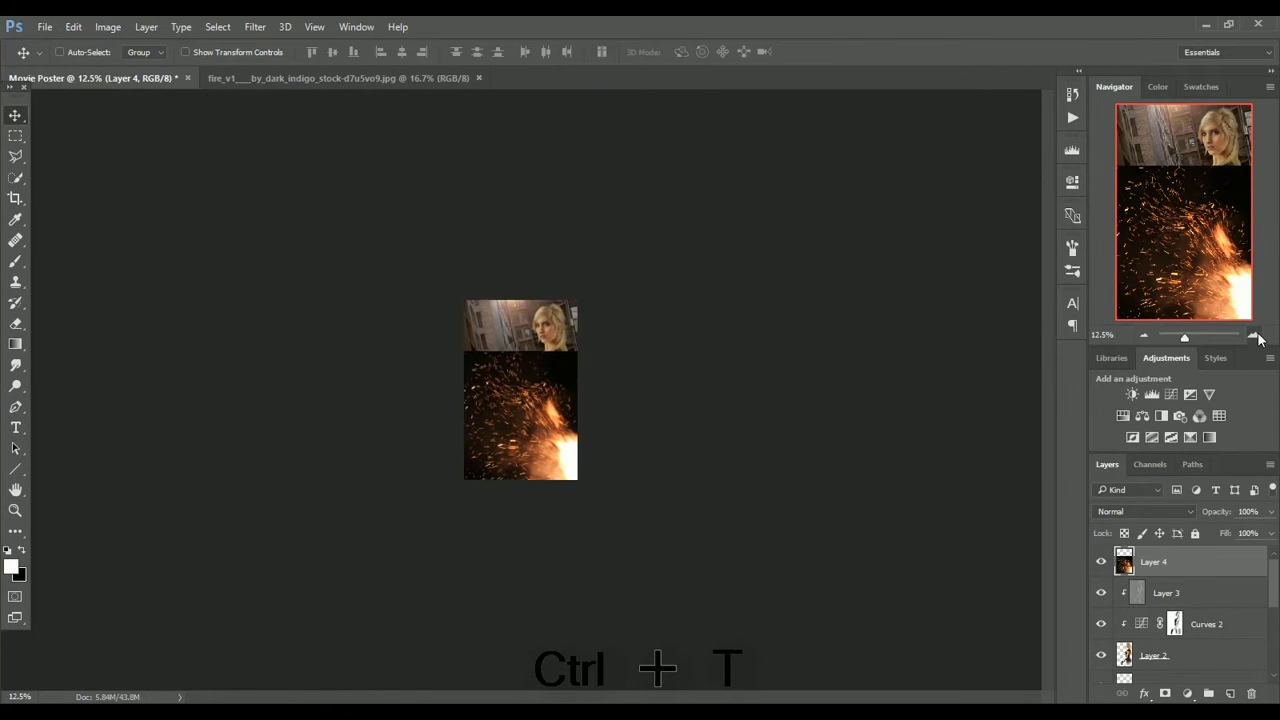
Set the fire layer's blend mode to Screen.
left_click(1255, 336)
left_click(1145, 511)
left_click(1188, 297)
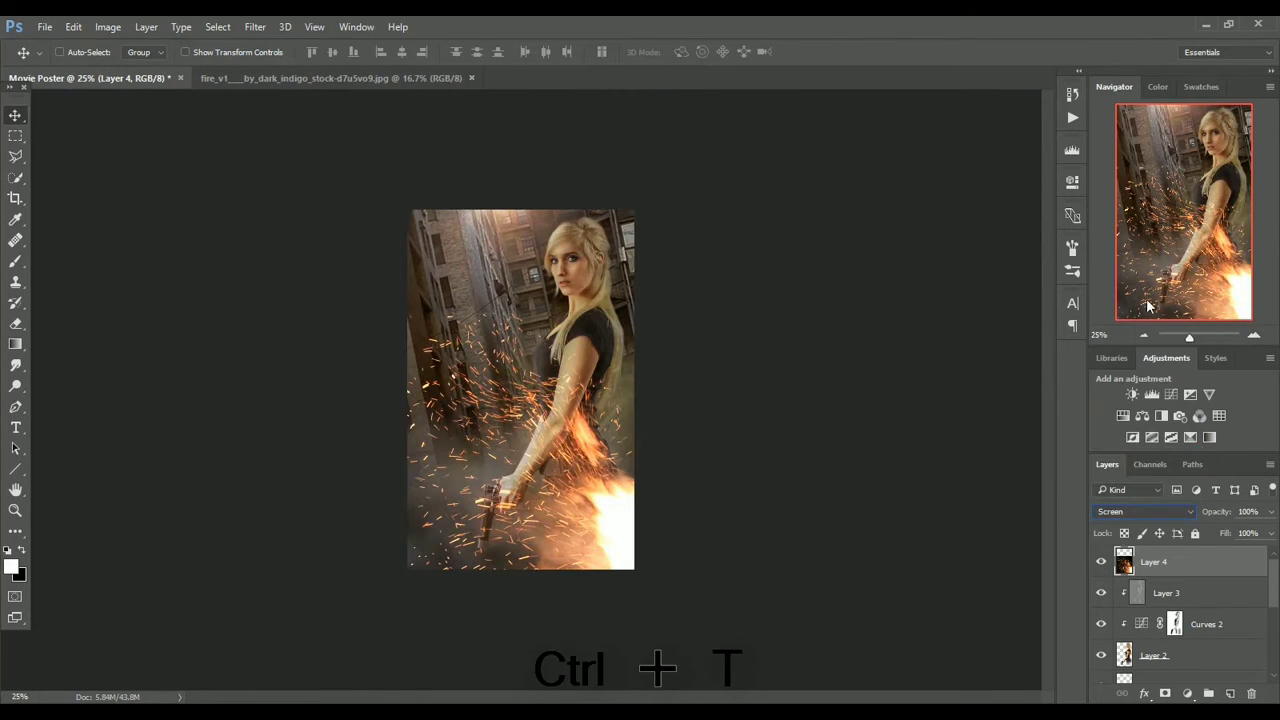
left_click(1255, 336)
Flip the fire layer horizontally, scale it to 73.64% and place the flames in the poster's lower-left corner.
key("ctrl+t")
right_click(600, 574)
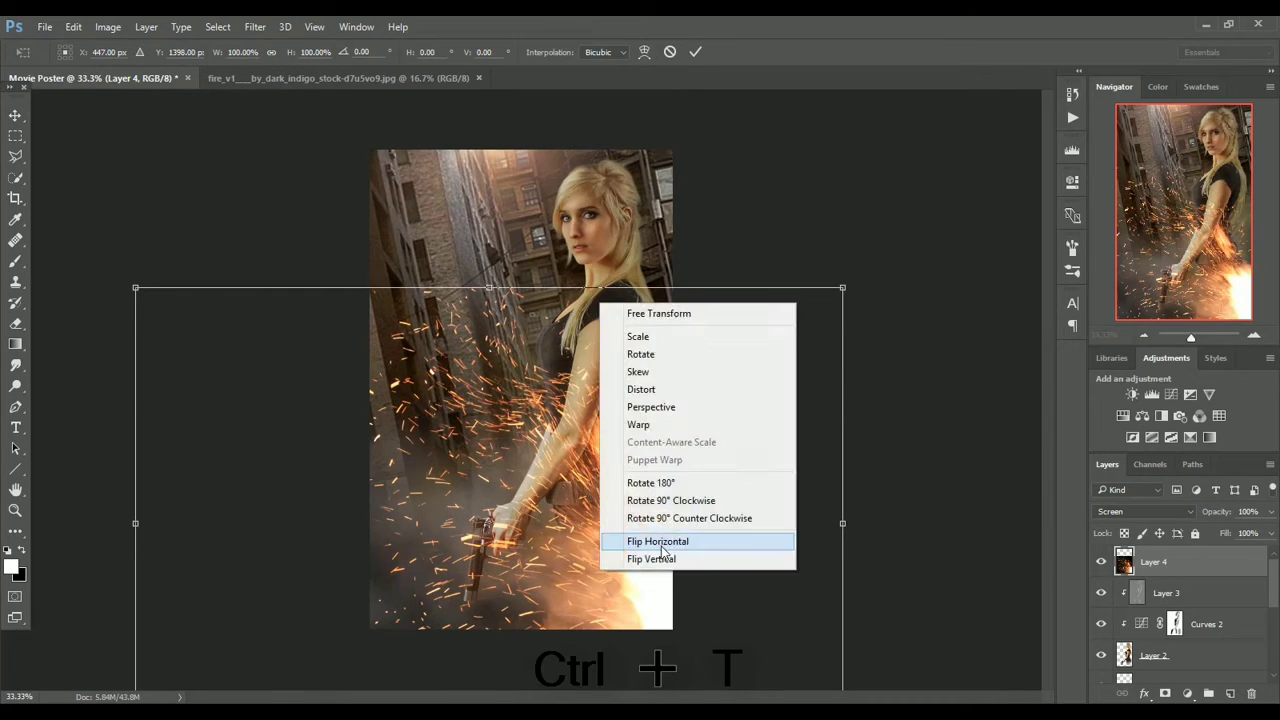
left_click(640, 537)
left_click_drag(844, 289, 660, 440)
left_click_drag(552, 597, 642, 584)
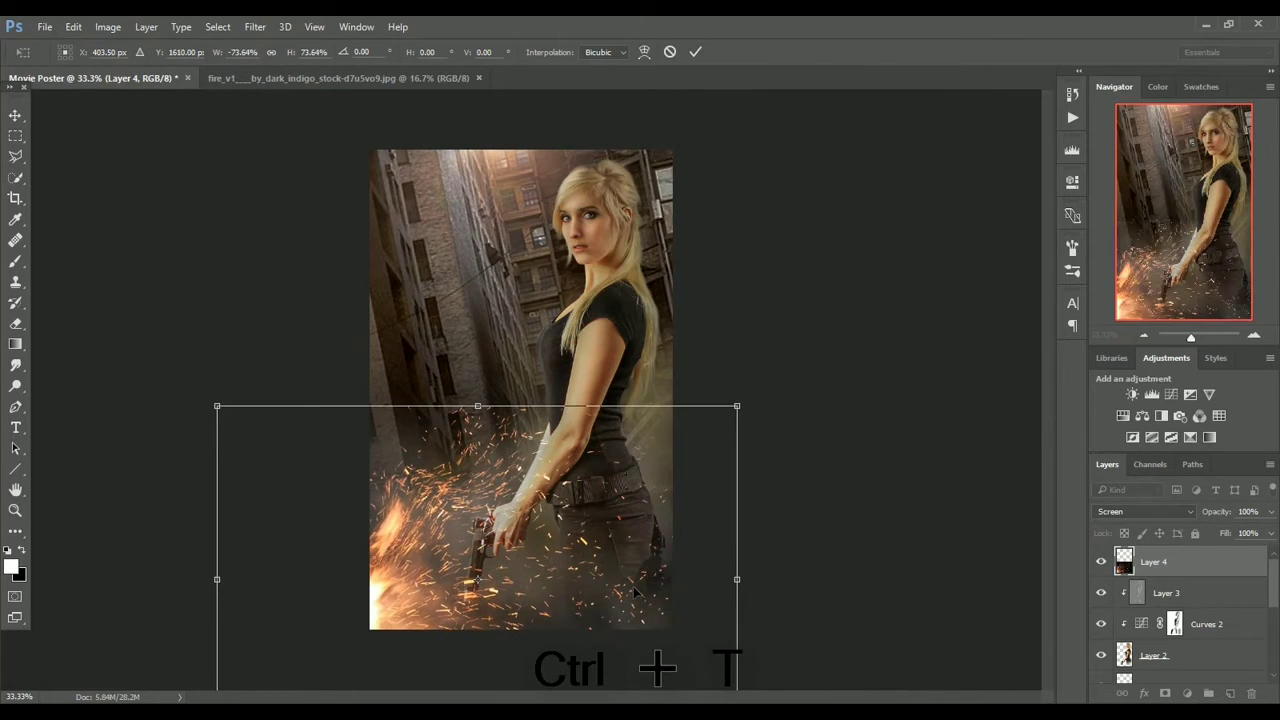
key("Return")
Erase the hard upper edge of the fire layer with a soft 300 to 500 px Eraser at 100% opacity.
left_click(1254, 336)
left_click_drag(1202, 246, 1208, 262)
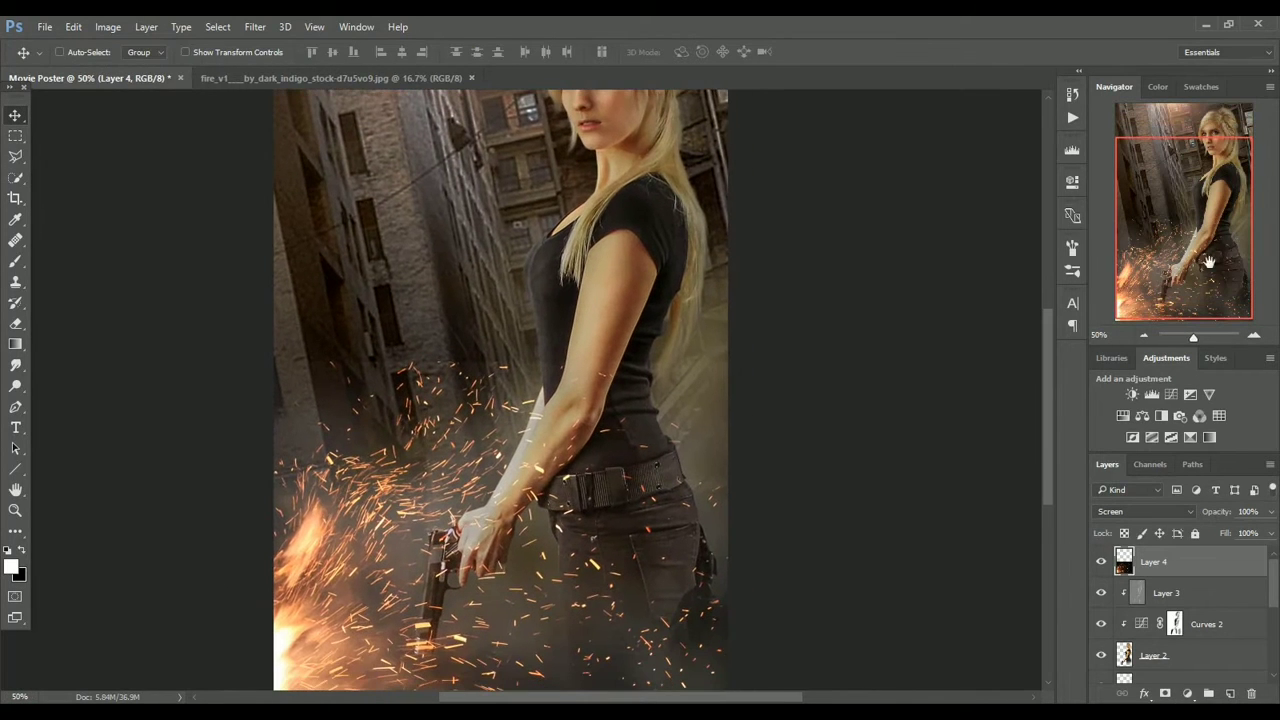
key("e")
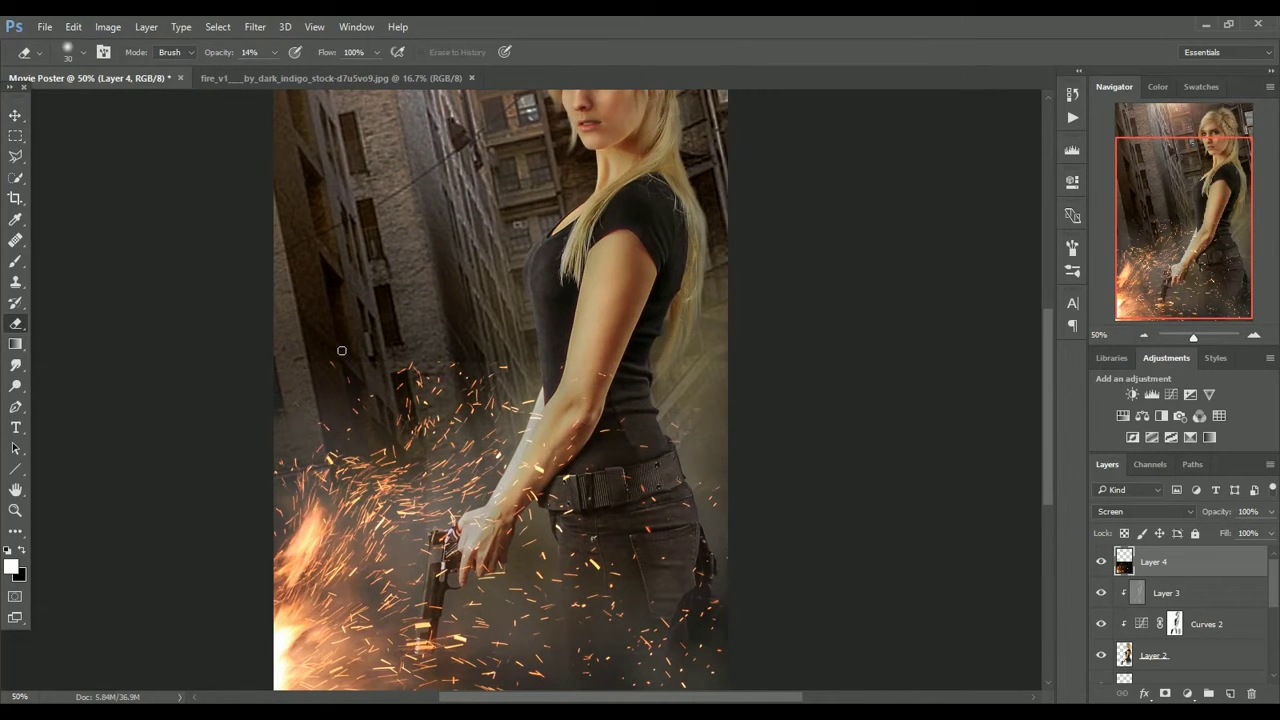
key("bracketright")
key("bracketright")
left_click_drag(274, 52, 422, 97)
key("bracketright")
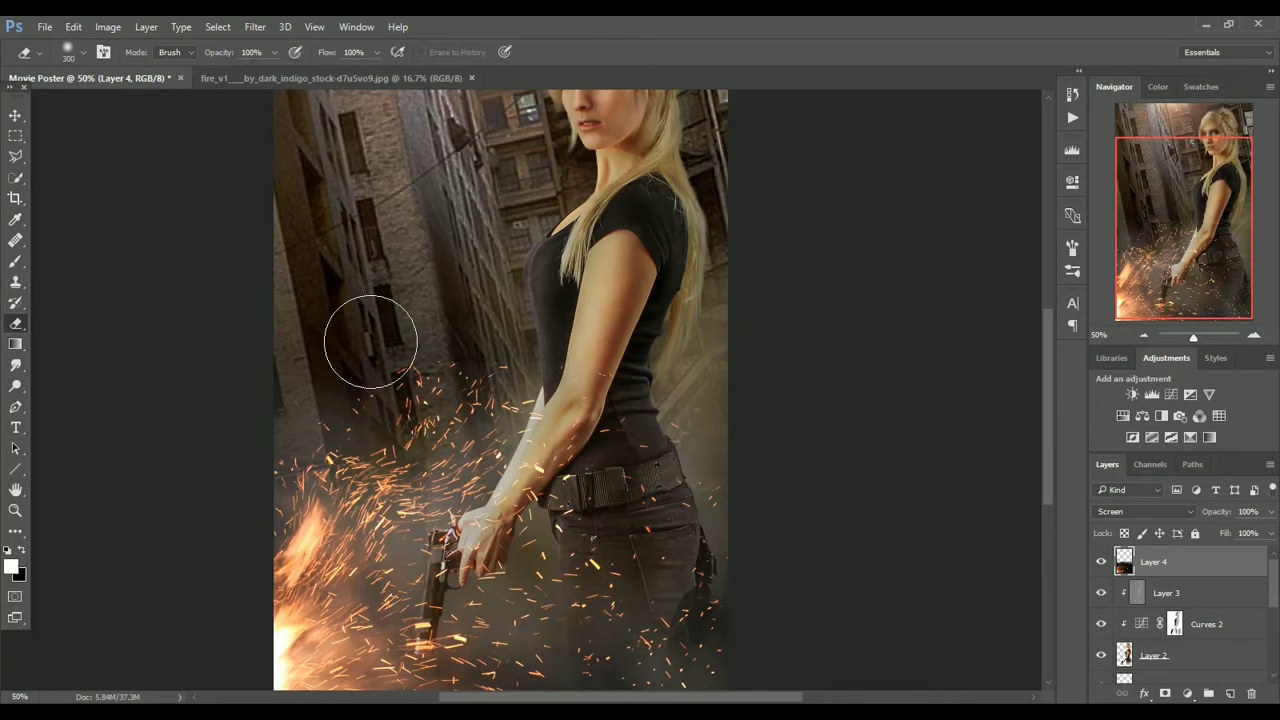
key("bracketright")
key("bracketright")
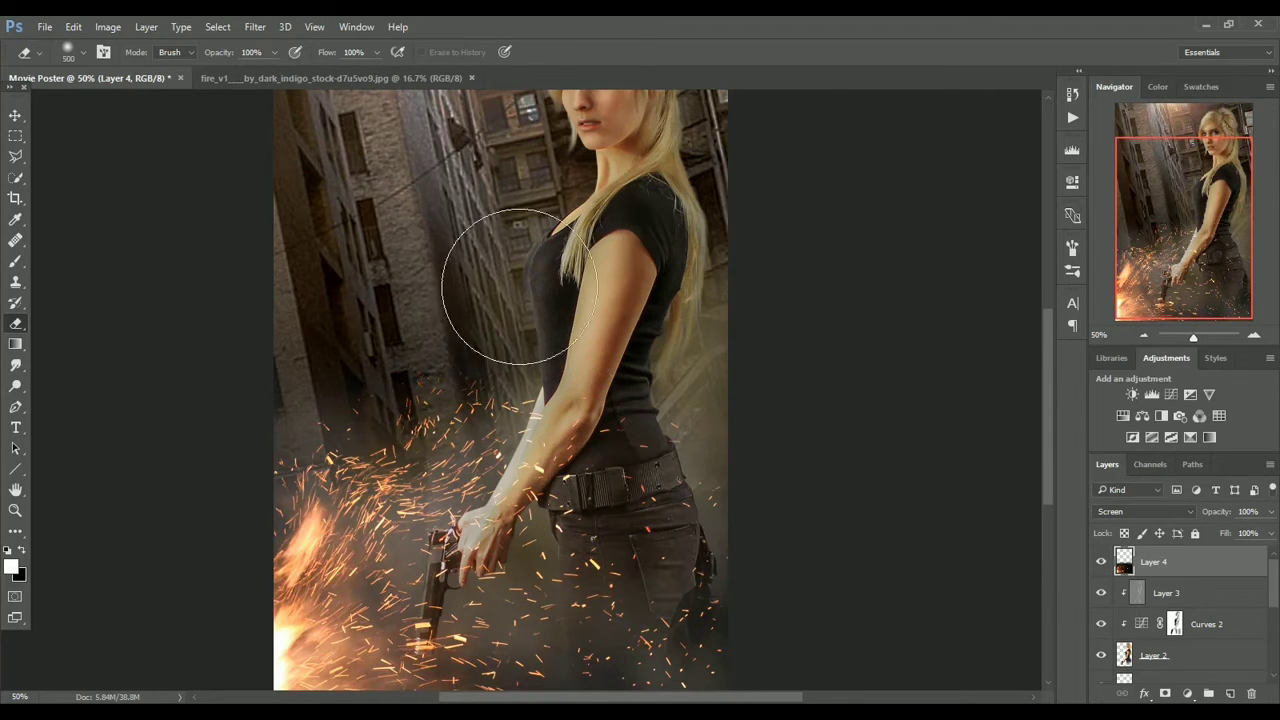
Shift the fire and sparks layer slightly within the lower part of the poster.
mouse_move(1194, 337)
left_mouse_down()
mouse_move(1178, 337)
mouse_move(1192, 337)
left_mouse_up()
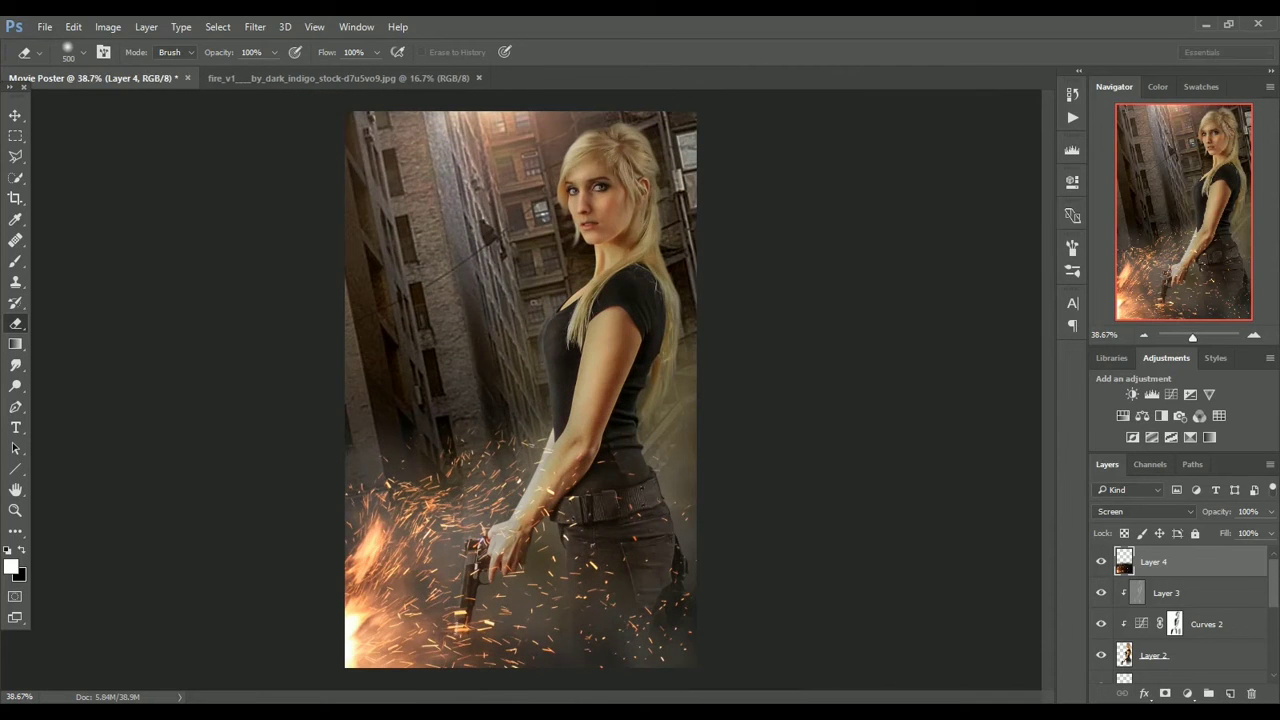
key("v")
mouse_move(404, 440)
left_mouse_down()
mouse_move(468, 463)
mouse_move(439, 476)
mouse_move(478, 441)
left_mouse_up()
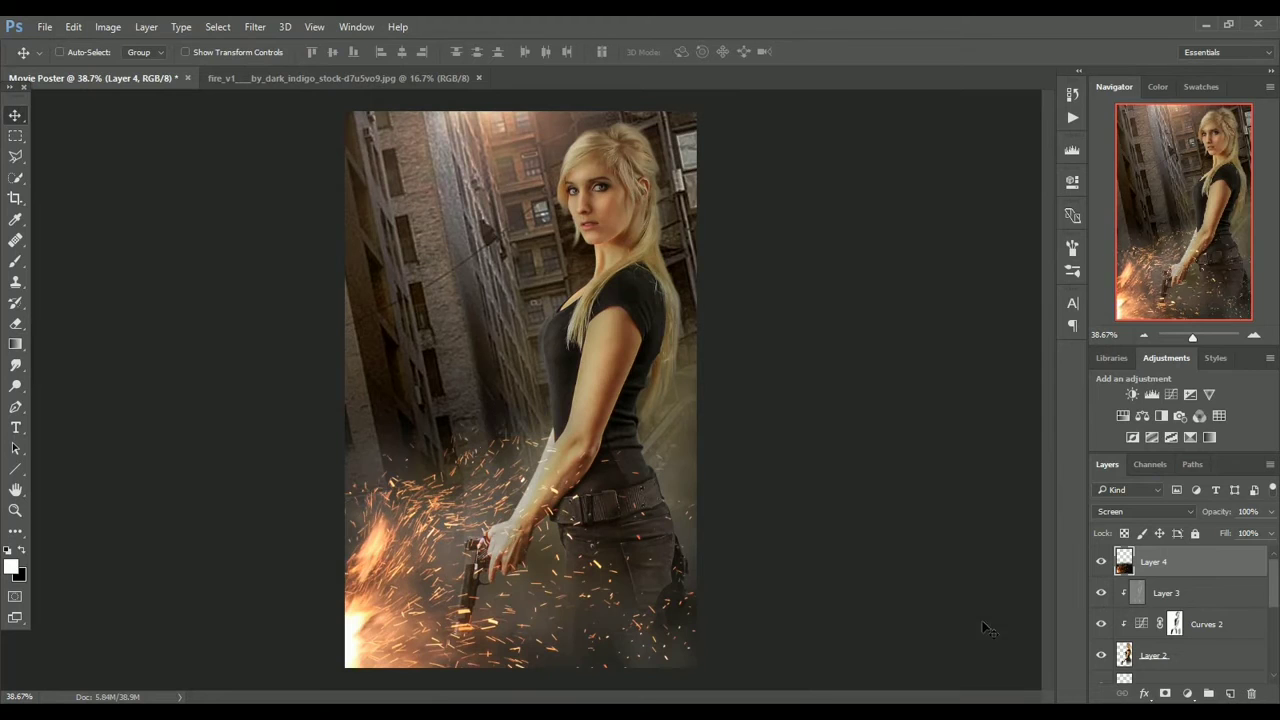
On a new layer, paint a white glow in the poster's middle: a soft 300 px spot at 100% opacity and an 1800 px halo at 49%.
left_click_drag(1193, 338, 1191, 338)
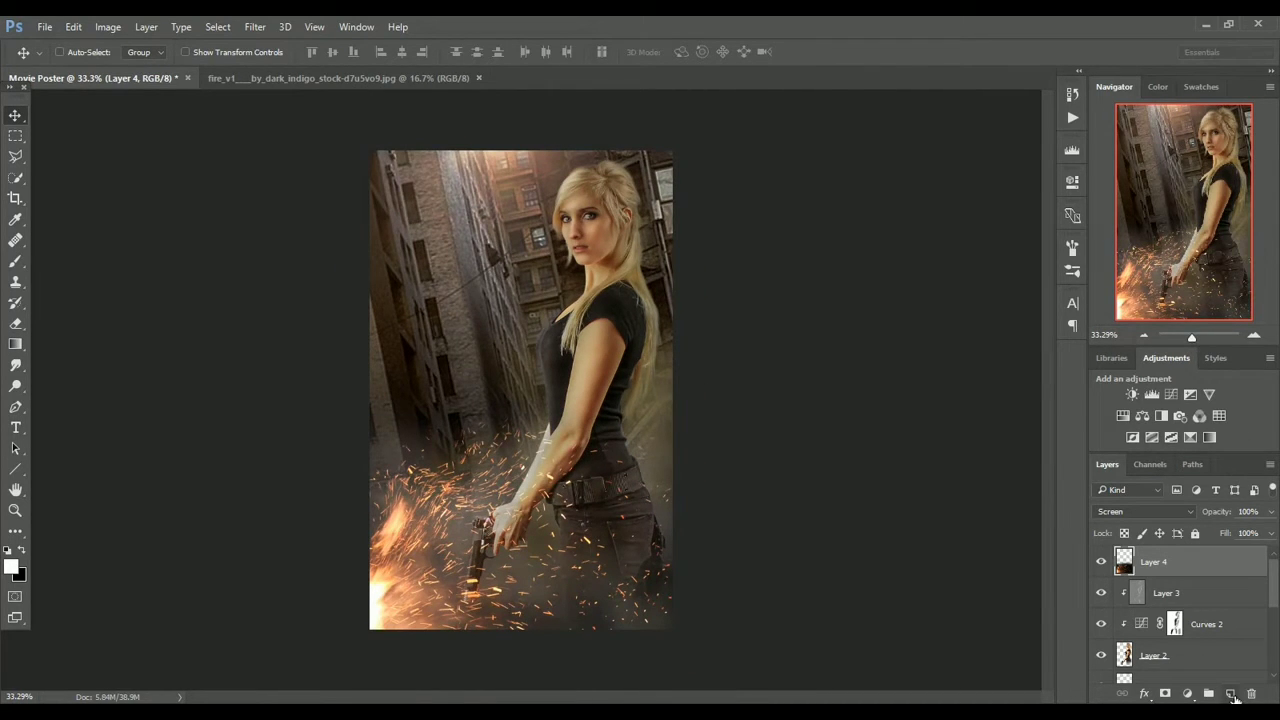
left_click(1231, 694)
key("b")
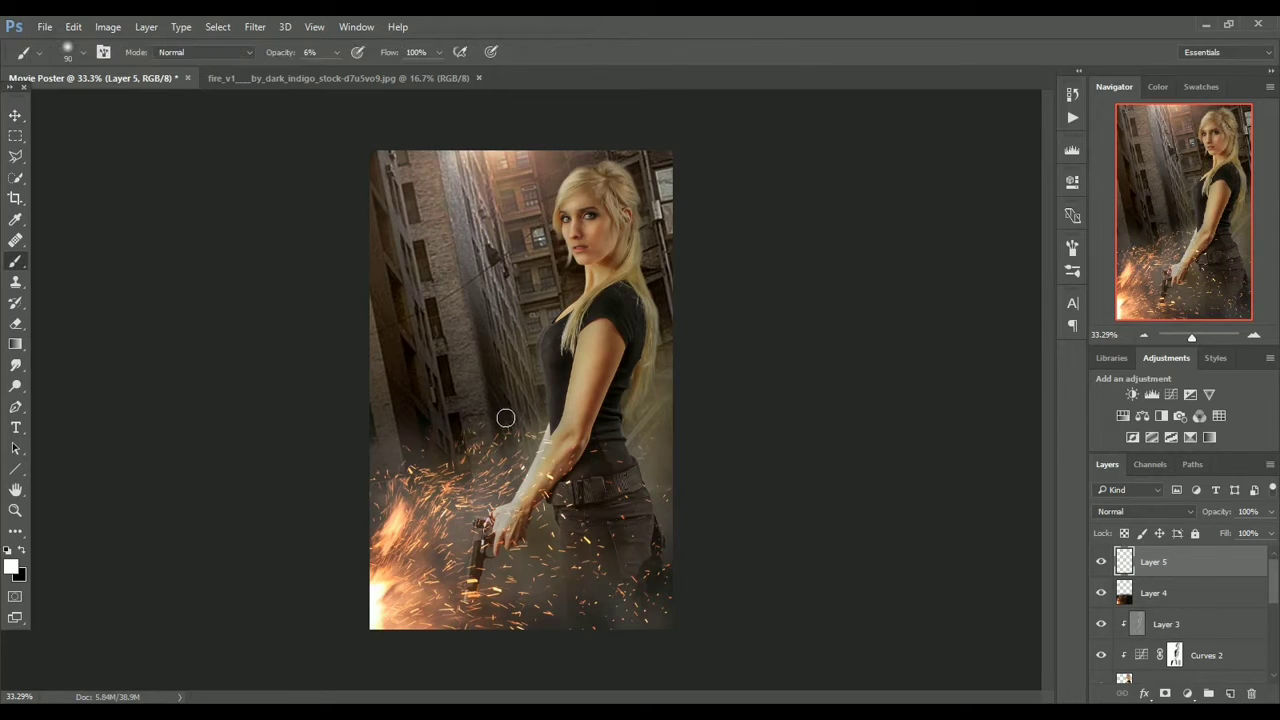
left_click(336, 52)
key("bracketright")
key("bracketright")
key("bracketright")
key("bracketright")
left_click(492, 326)
left_click(492, 326)
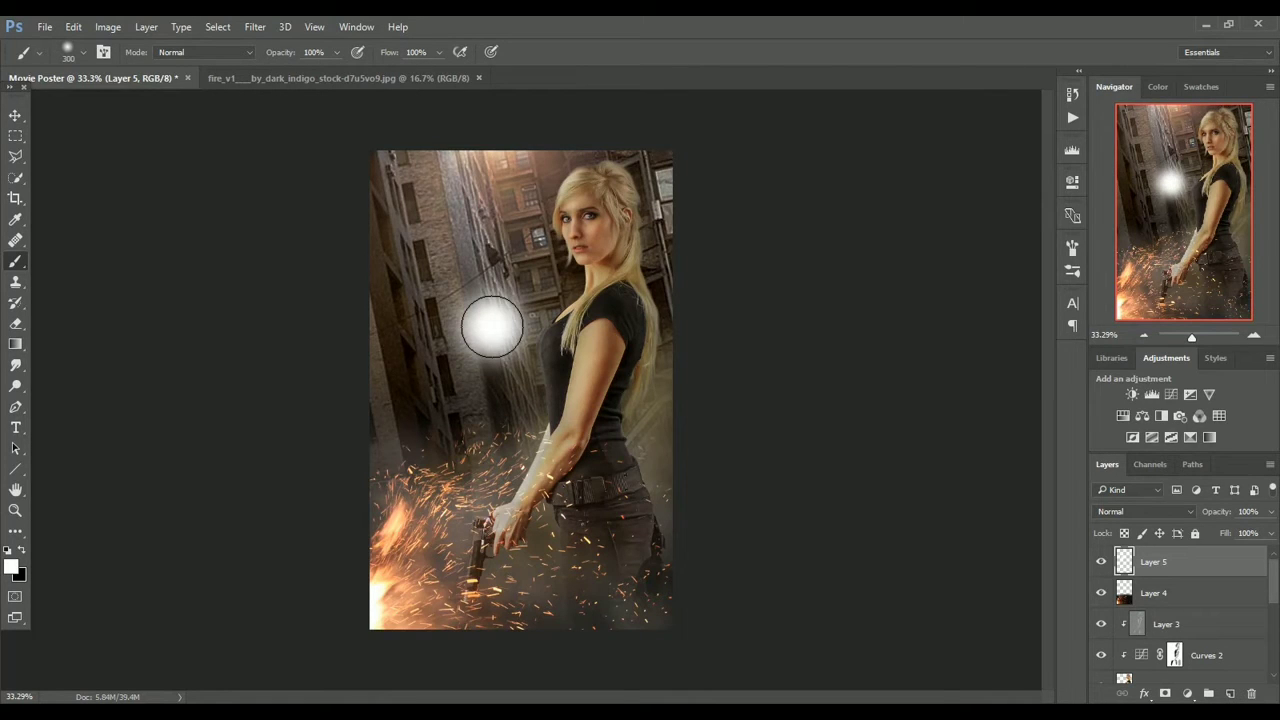
left_click(336, 52)
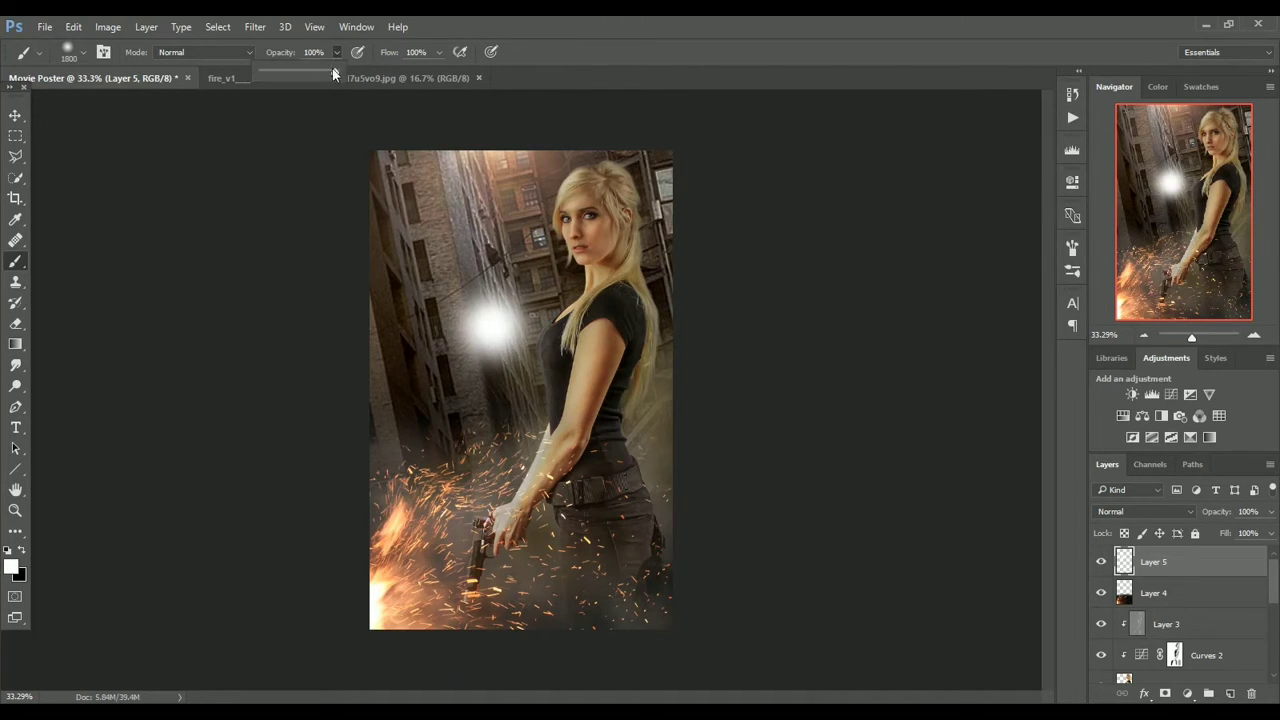
left_click(502, 333)
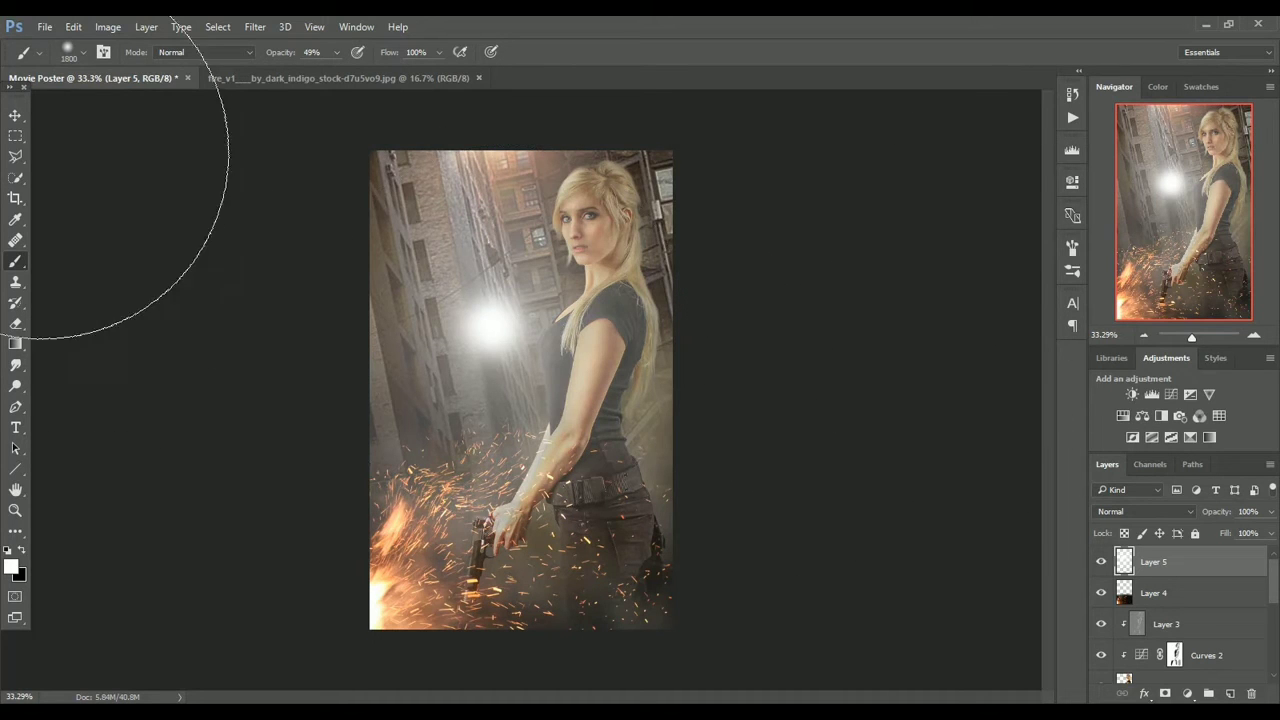
Cut away the upper half of the white glow on Layer 5 and move the remaining lower half up to the woman's neck level.
left_click(15, 136)
left_click_drag(262, 161, 777, 323)
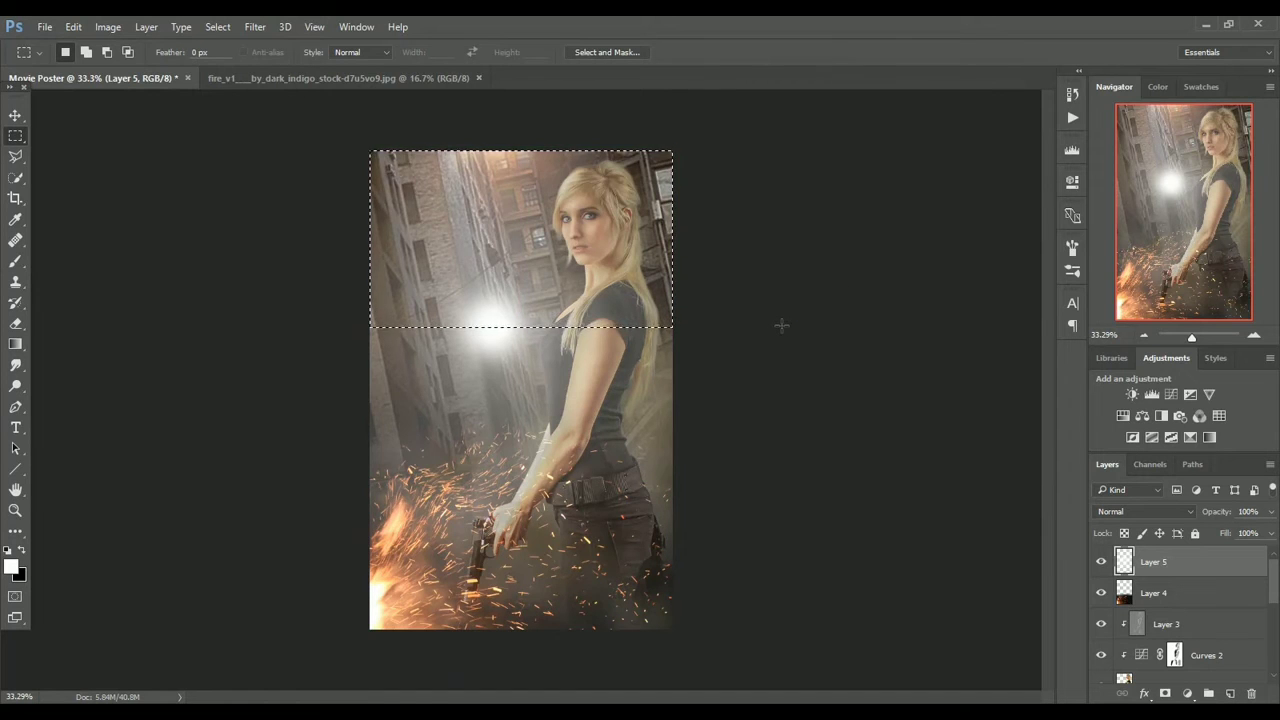
key("ctrl+x")
left_click(15, 117)
left_click_drag(575, 435, 575, 374)
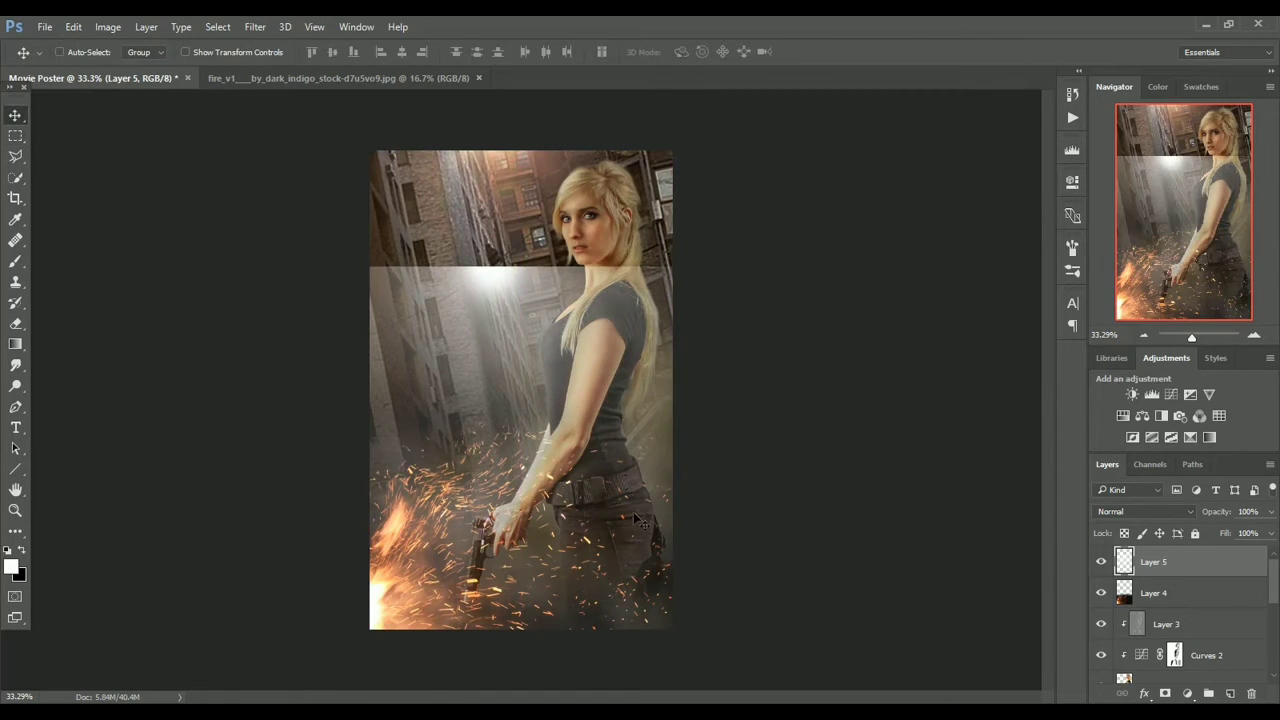
Draw a closed cone-shaped Pen path from the white glow down past the poster's lower edge and convert it to a selection.
key("p")
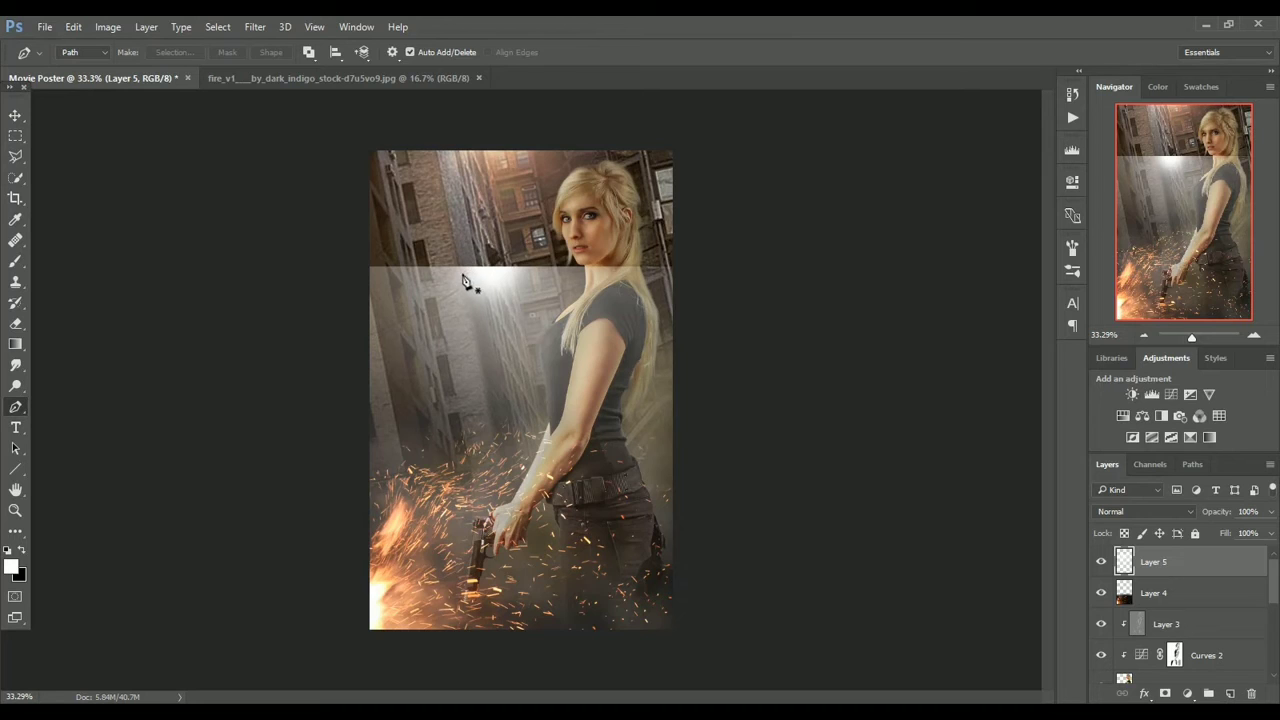
left_click(468, 268)
key("ctrl+z")
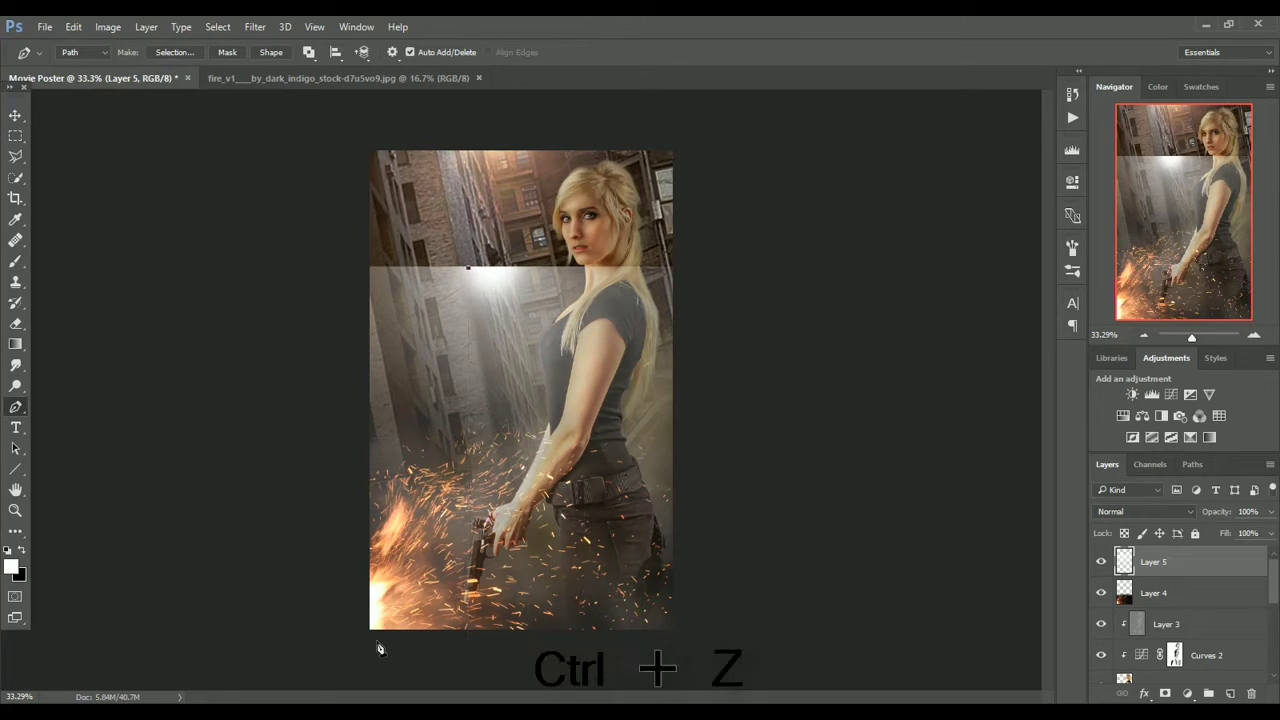
left_click(662, 652)
left_click(515, 266)
right_click(491, 300)
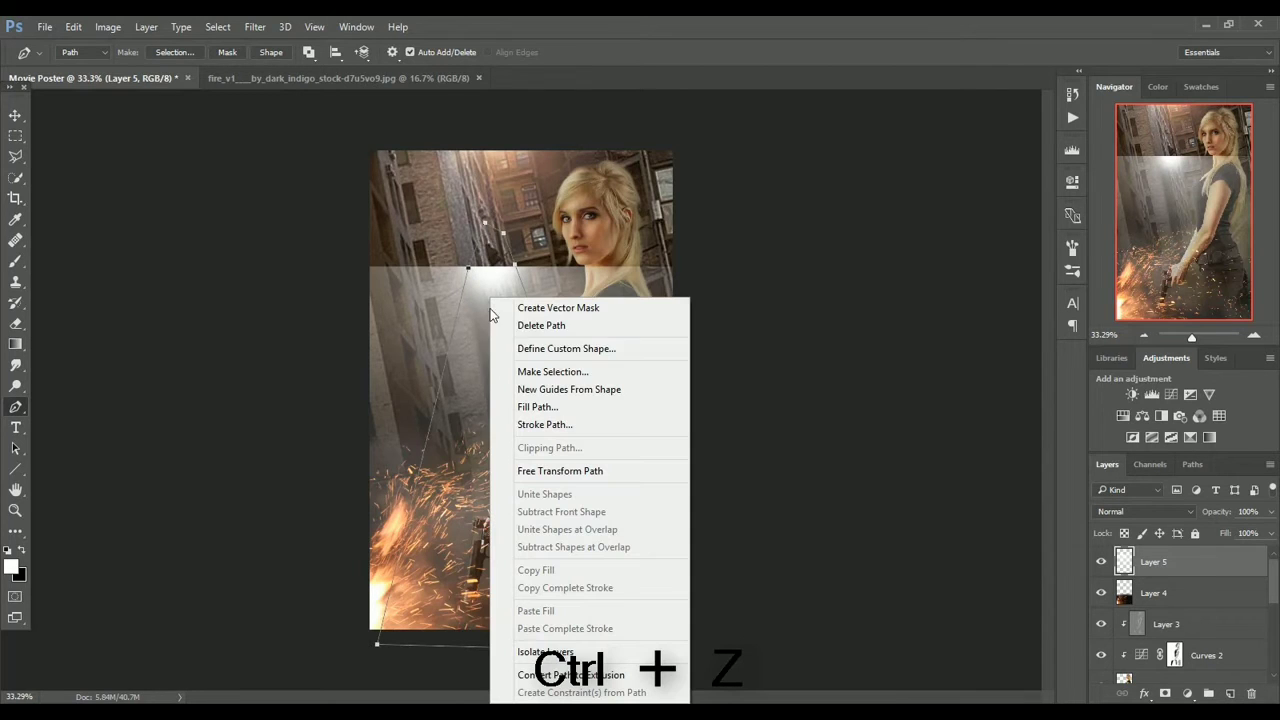
left_click(586, 372)
left_click(726, 218)
right_click(523, 388)
left_click(741, 370)
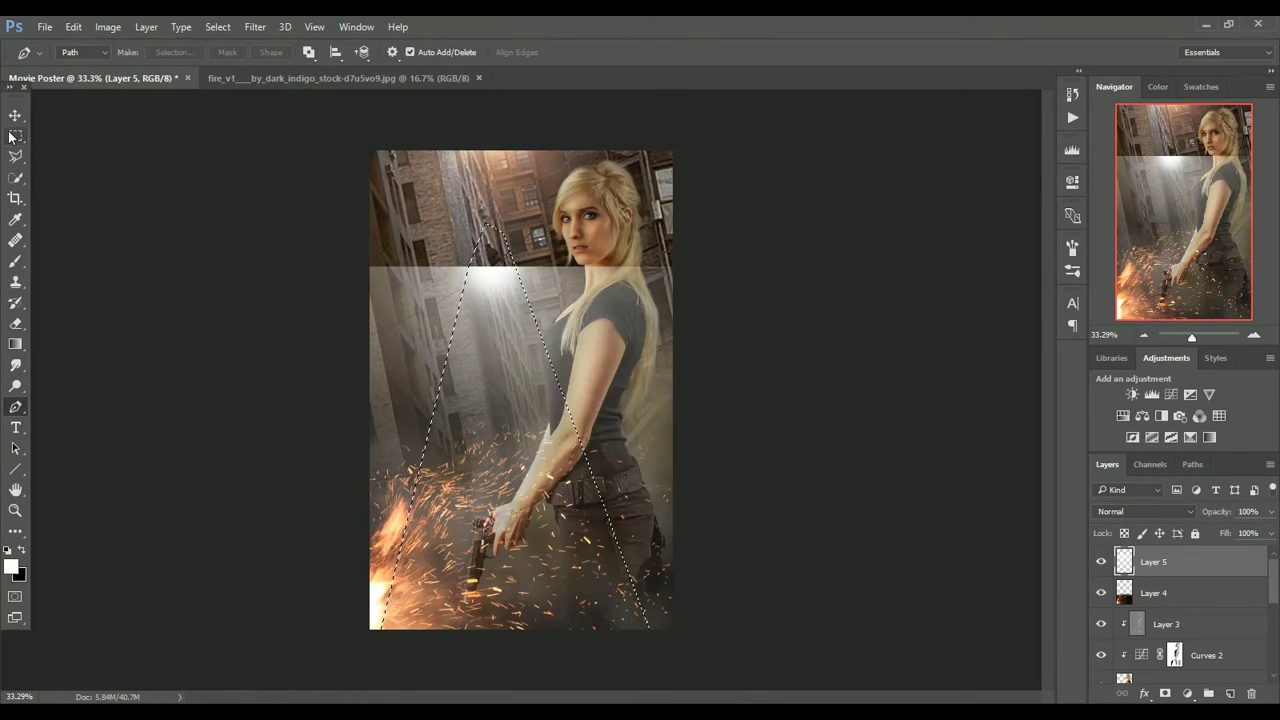
Smooth the cone selection and feather it by about 35 px in Select and Mask, and add it as Layer 5's mask.
key("m")
right_click(480, 358)
left_click(561, 420)
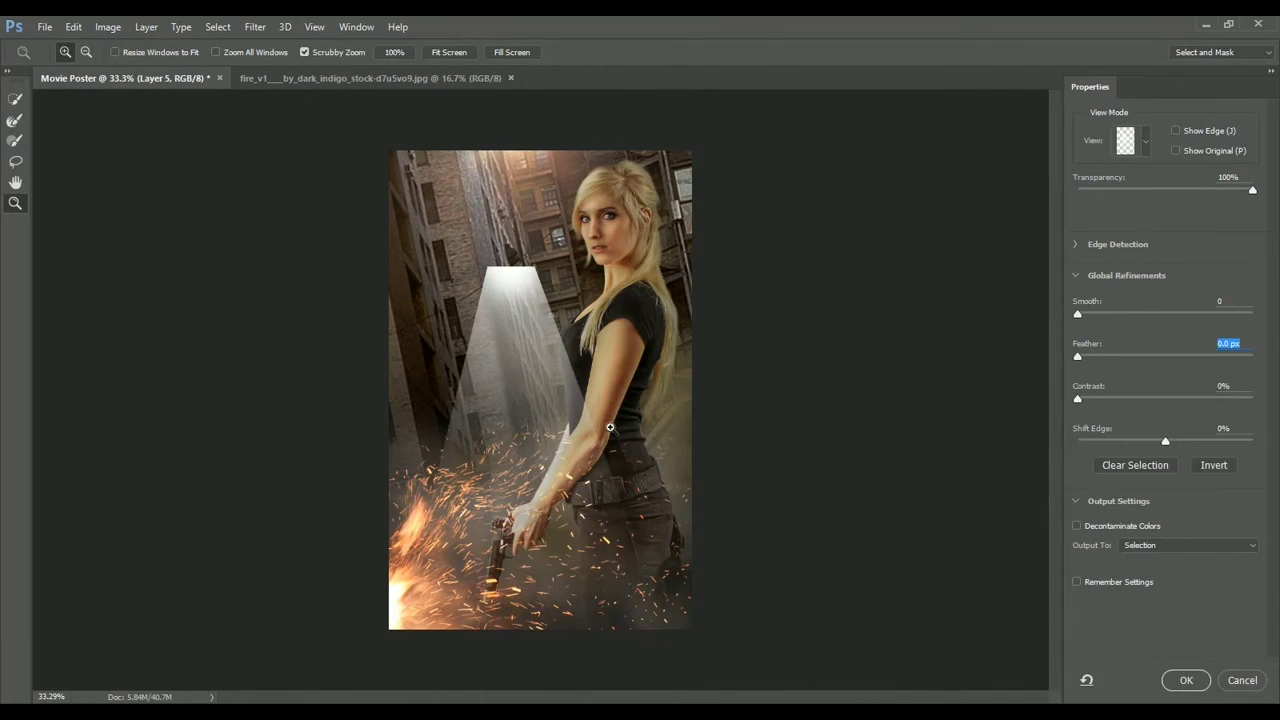
left_click_drag(1124, 357, 1162, 360)
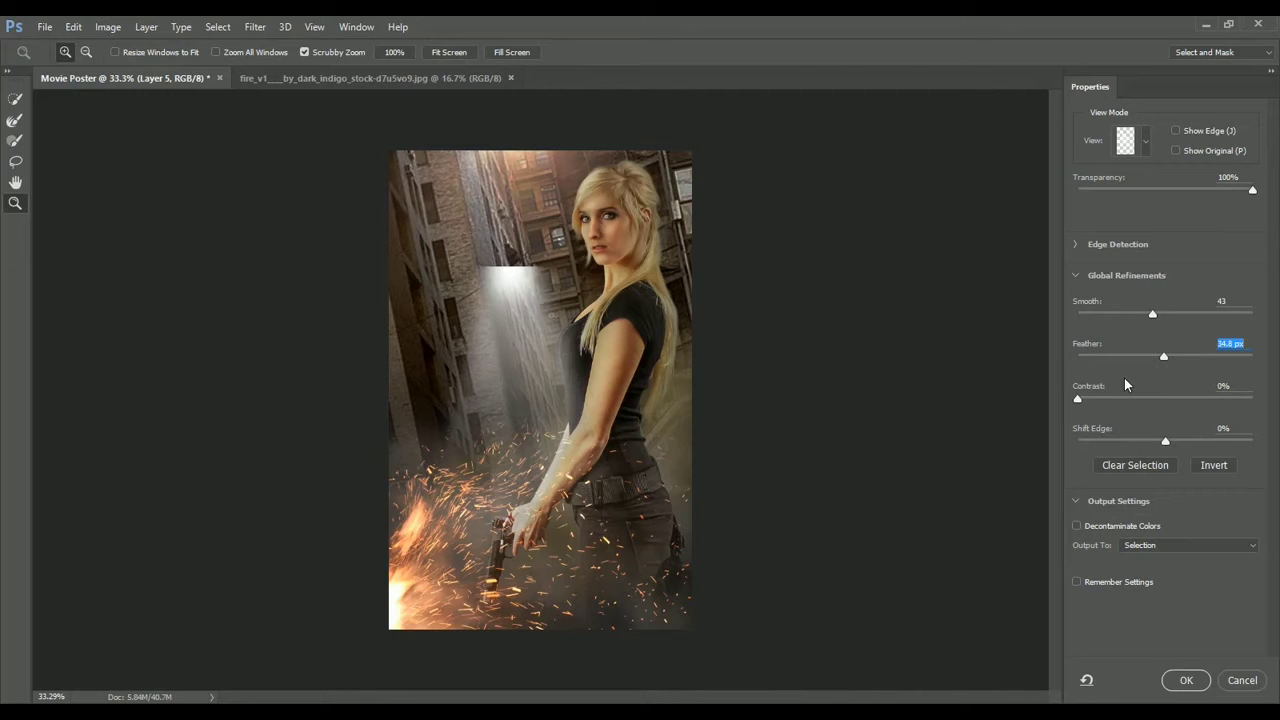
left_click_drag(1145, 313, 1183, 314)
mouse_move(1163, 356)
left_mouse_down()
mouse_move(1126, 360)
mouse_move(1165, 356)
left_mouse_up()
left_click_drag(1183, 314, 1113, 316)
left_click(1186, 681)
left_click(1187, 694)
left_click(1166, 696)
left_click(1166, 696)
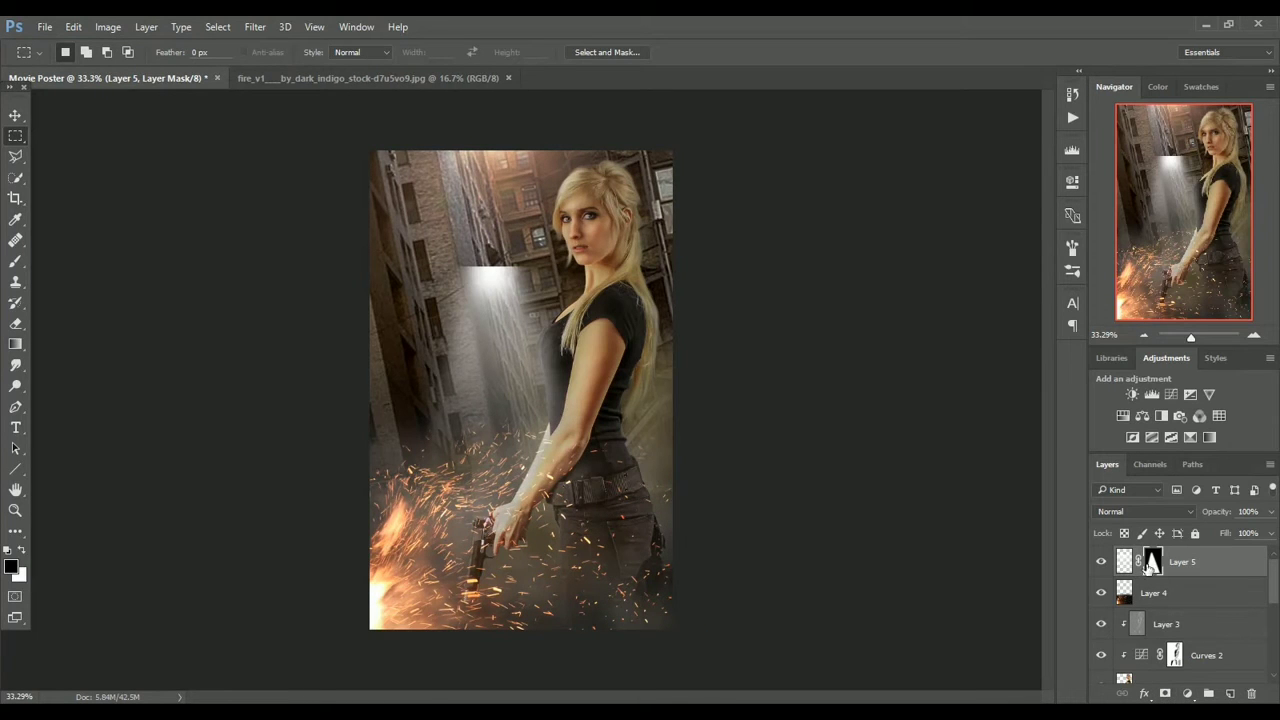
Soften the upper corners of the glow on Layer 5's mask with a soft black brush of 250 down to 90 px at 49% opacity.
key("b")
key("[")
key("[")
key("[")
left_click(1254, 336)
key("[")
key("[")
key("[")
key("[")
key("[")
key("[")
key("[")
key("[")
key("[")
key("[")
key("[")
key("[")
key("[")
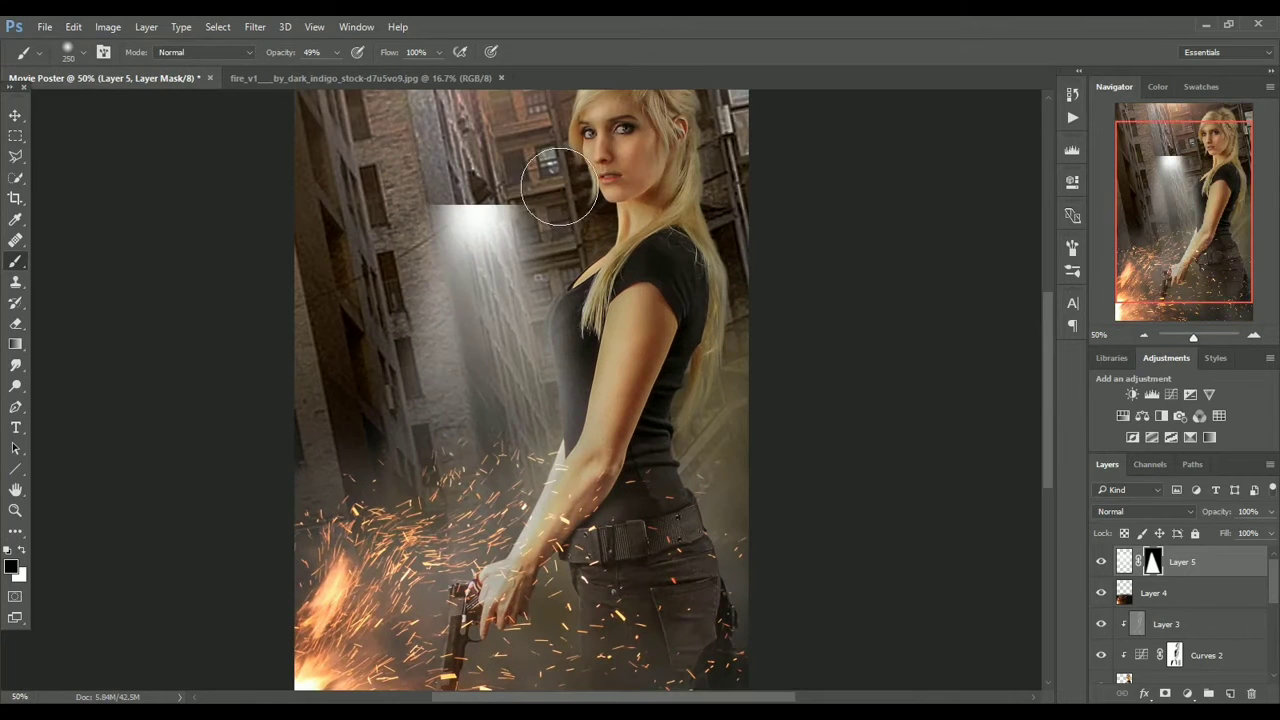
key("bracketleft")
key("bracketleft")
key("bracketleft")
key("bracketleft")
key("bracketleft")
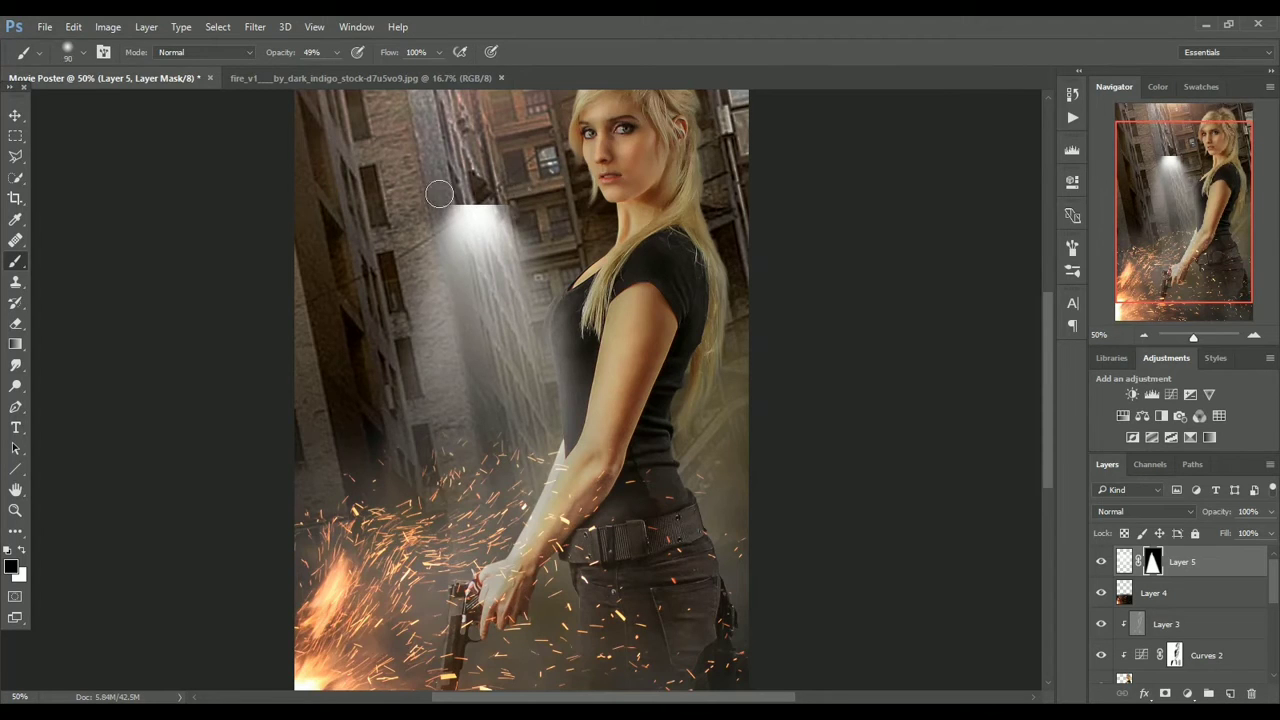
left_click_drag(1195, 338, 1192, 340)
Move the light cone up to the poster's upper edge, and enlarge and rotate it with Free Transform.
left_click(18, 116)
left_click_drag(460, 350, 443, 243)
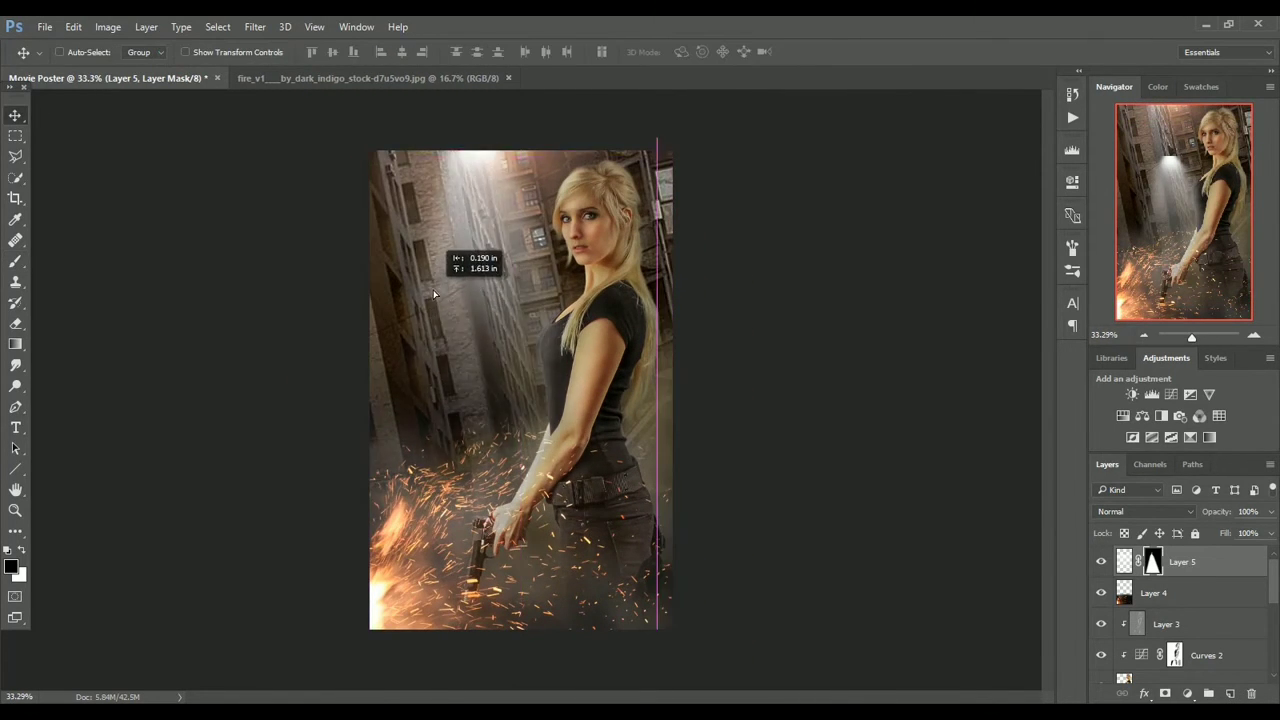
key("ctrl+t")
left_click_drag(657, 438, 743, 525)
left_click_drag(845, 432, 884, 387)
left_click_drag(690, 409, 686, 397)
left_click_drag(878, 376, 917, 276)
left_click_drag(591, 362, 626, 322)
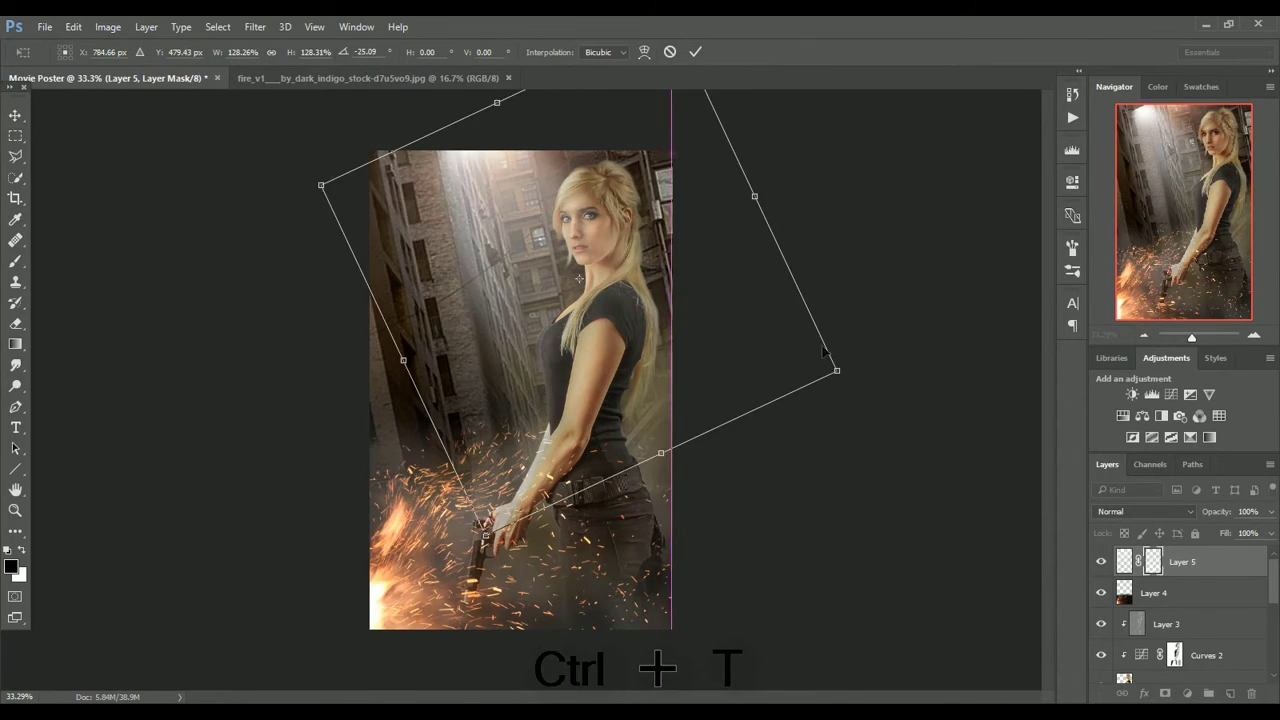
left_click_drag(975, 345, 945, 453)
left_click_drag(594, 238, 547, 281)
mouse_move(753, 480)
left_mouse_down()
mouse_move(794, 491)
mouse_move(758, 461)
left_mouse_up()
double_click(578, 377)
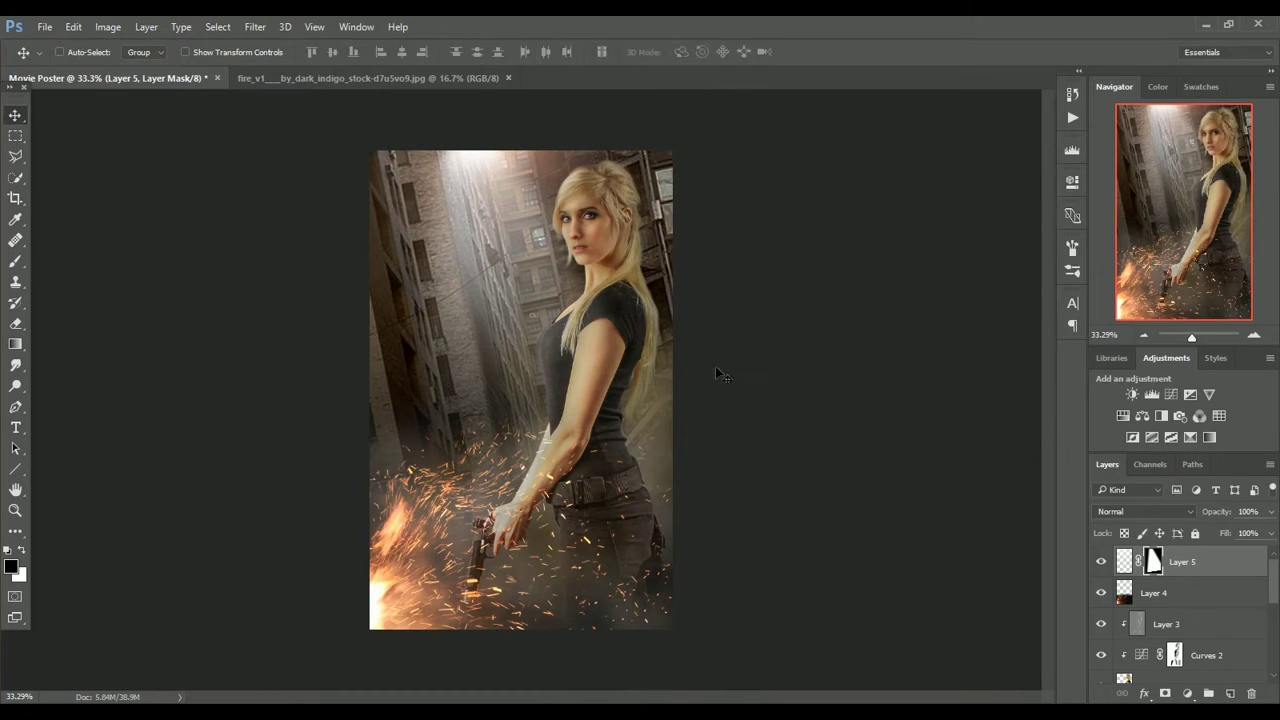
Reposition the light cone at the poster's upper edge and readjust it with a second Free Transform.
left_click_drag(597, 362, 521, 334)
key("ctrl+t")
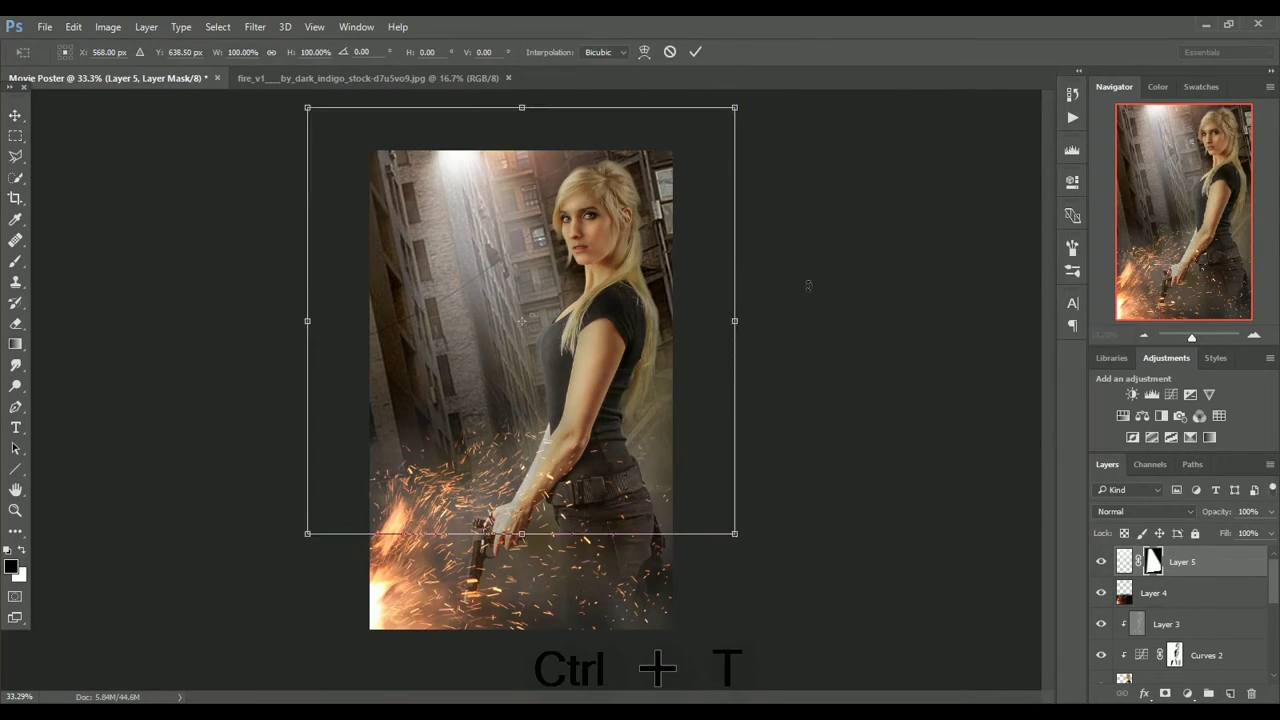
left_click_drag(637, 328, 637, 322)
key("Return")
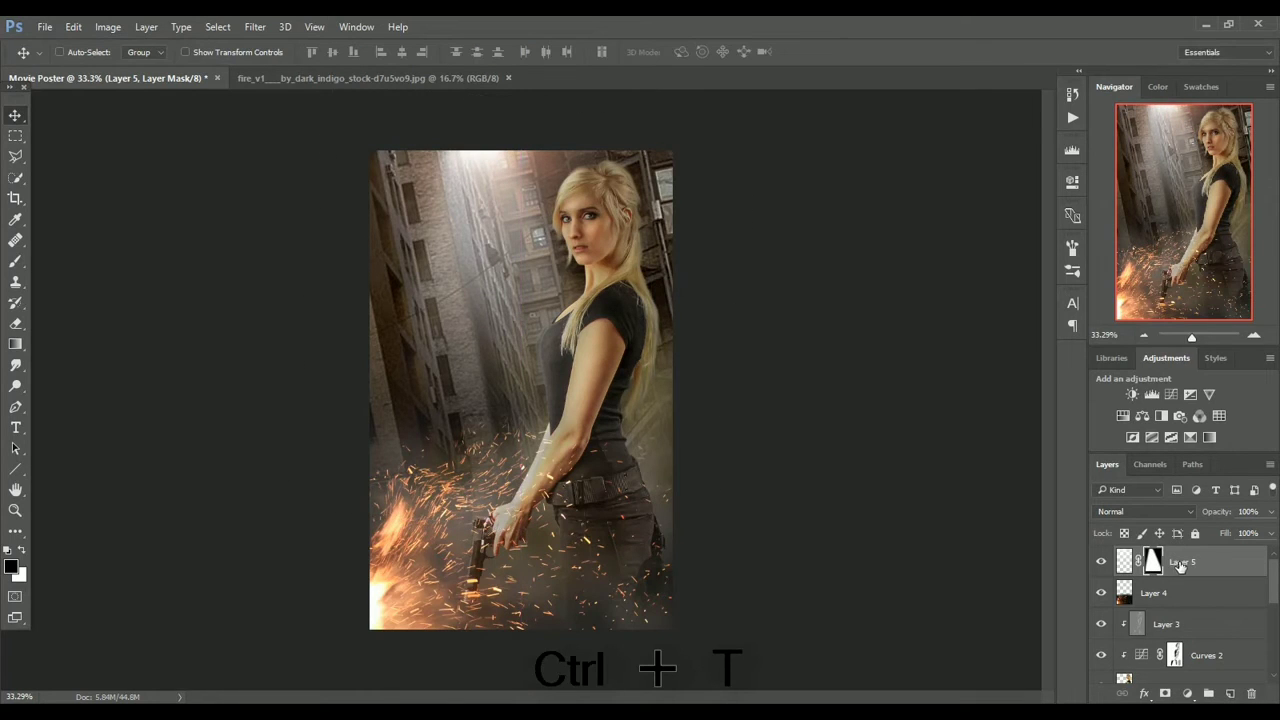
Retouch Layer 5's mask around the light with a soft 500 px white brush at 49% opacity, and compare the poster with and without the layer.
key("b")
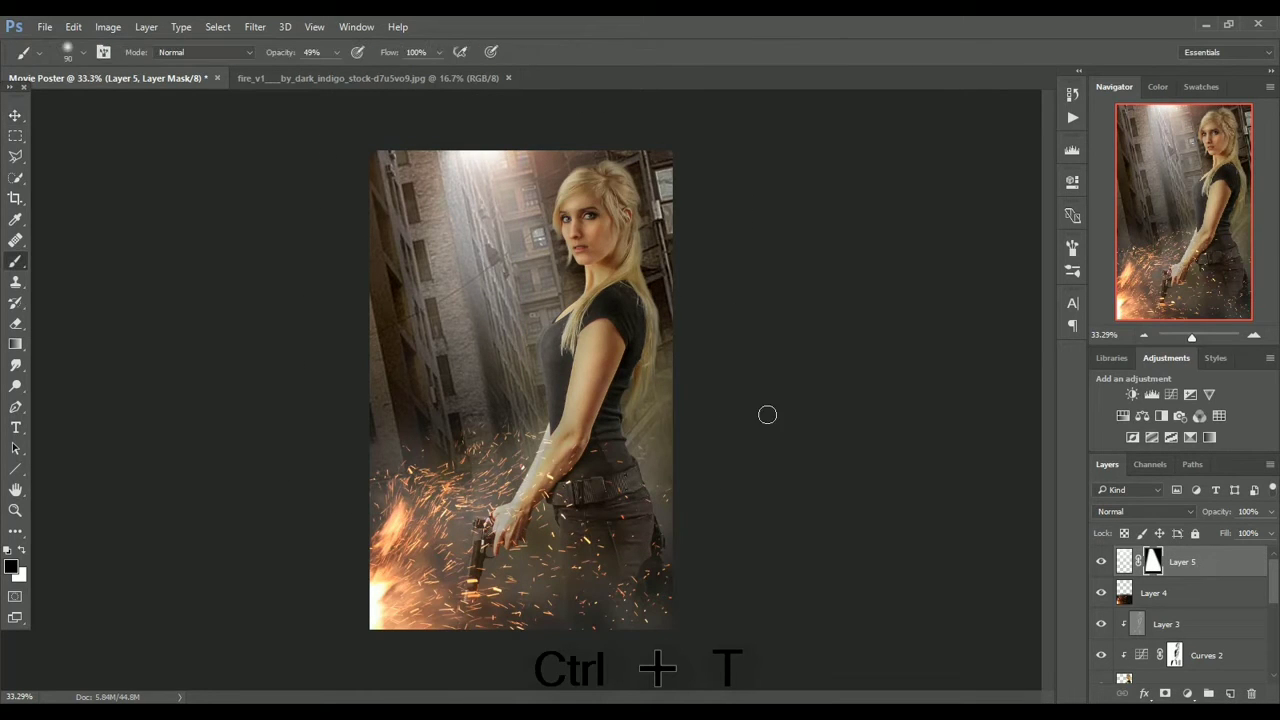
key("bracketright")
key("bracketright")
key("bracketright")
key("bracketright")
key("bracketright")
key("bracketright")
key("bracketright")
key("bracketright")
key("bracketright")
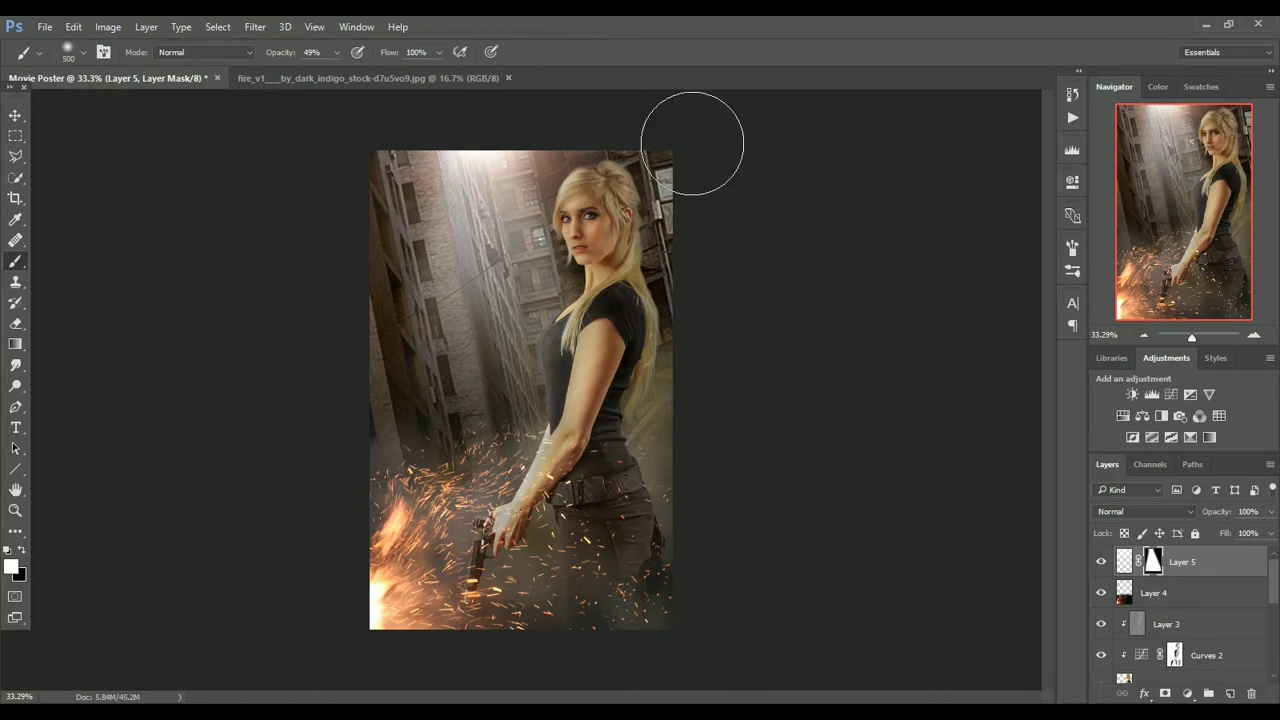
left_click(1102, 562)
left_click(1102, 562)
left_click_drag(1192, 341, 1192, 341)
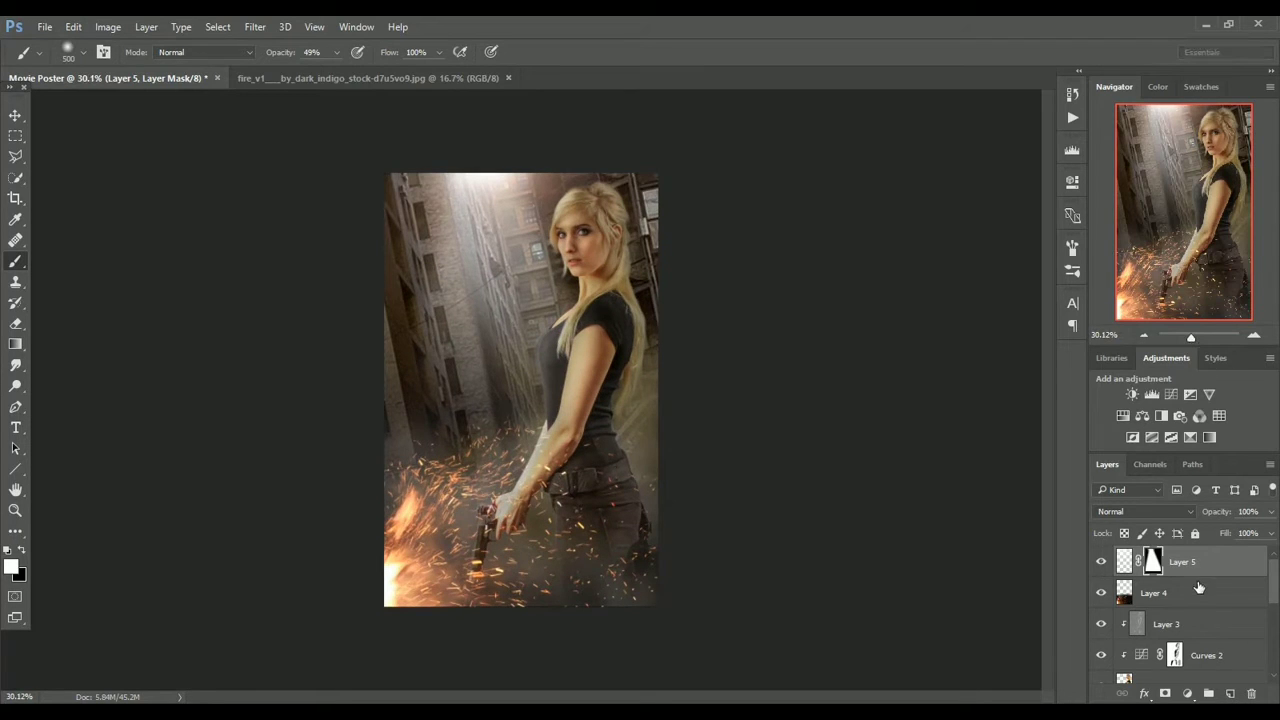
Stamp all visible layers into a new layer on top, keeping the original layers.
key("ctrl+shift+e")
key("ctrl+z")
key("ctrl+shift+alt+e")
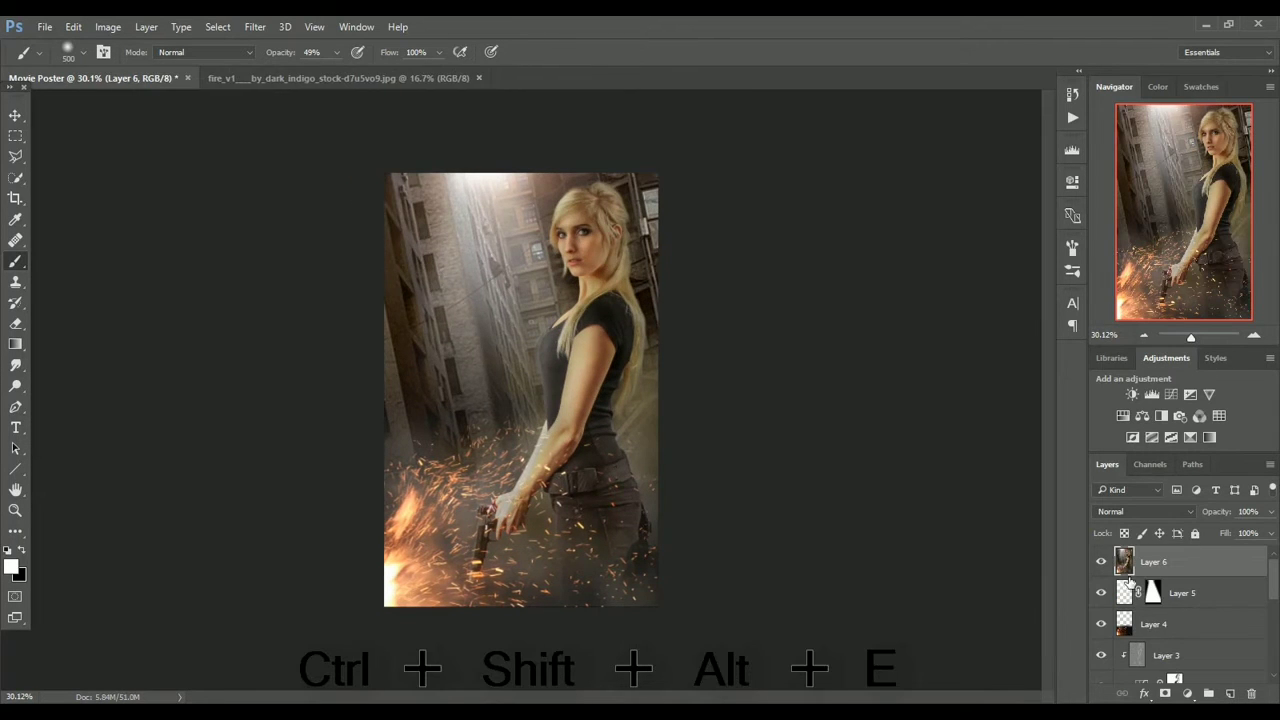
In the Camera Raw filter on the stamped layer, set Temperature +5, Exposure -0.15, Contrast +14 and Highlights +27.
left_click(255, 27)
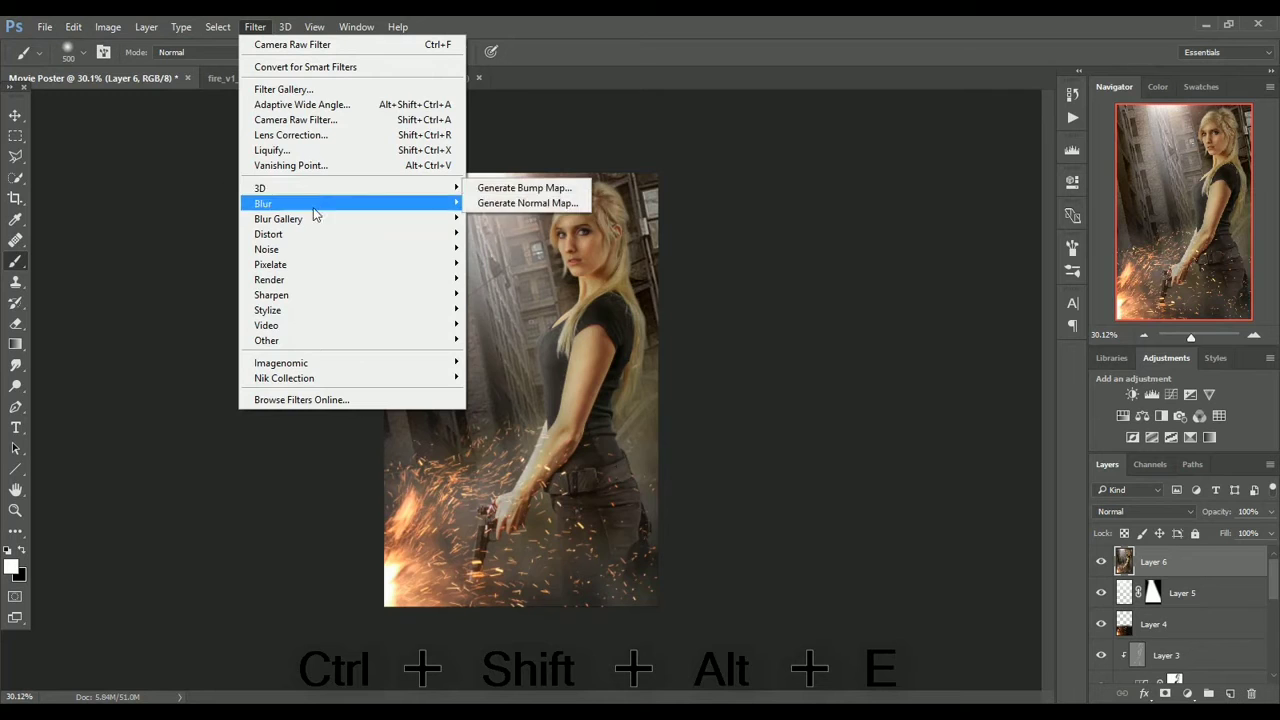
left_click(316, 120)
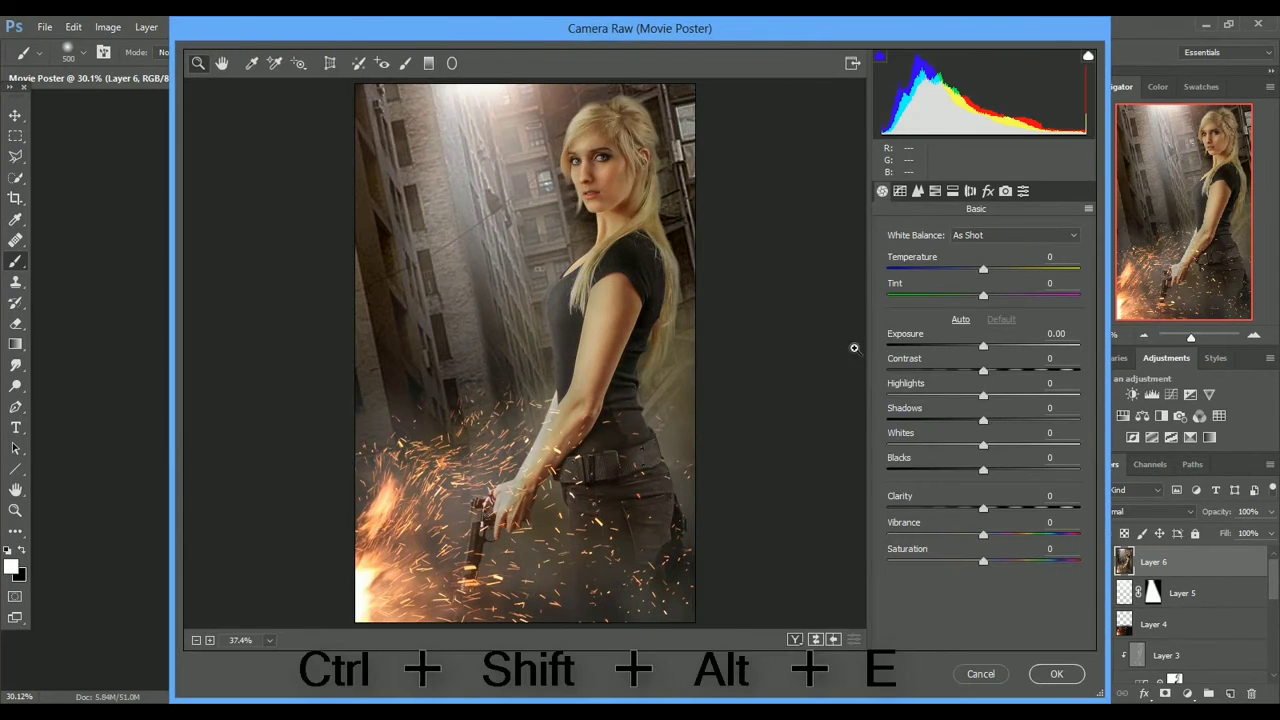
left_click_drag(985, 272, 990, 272)
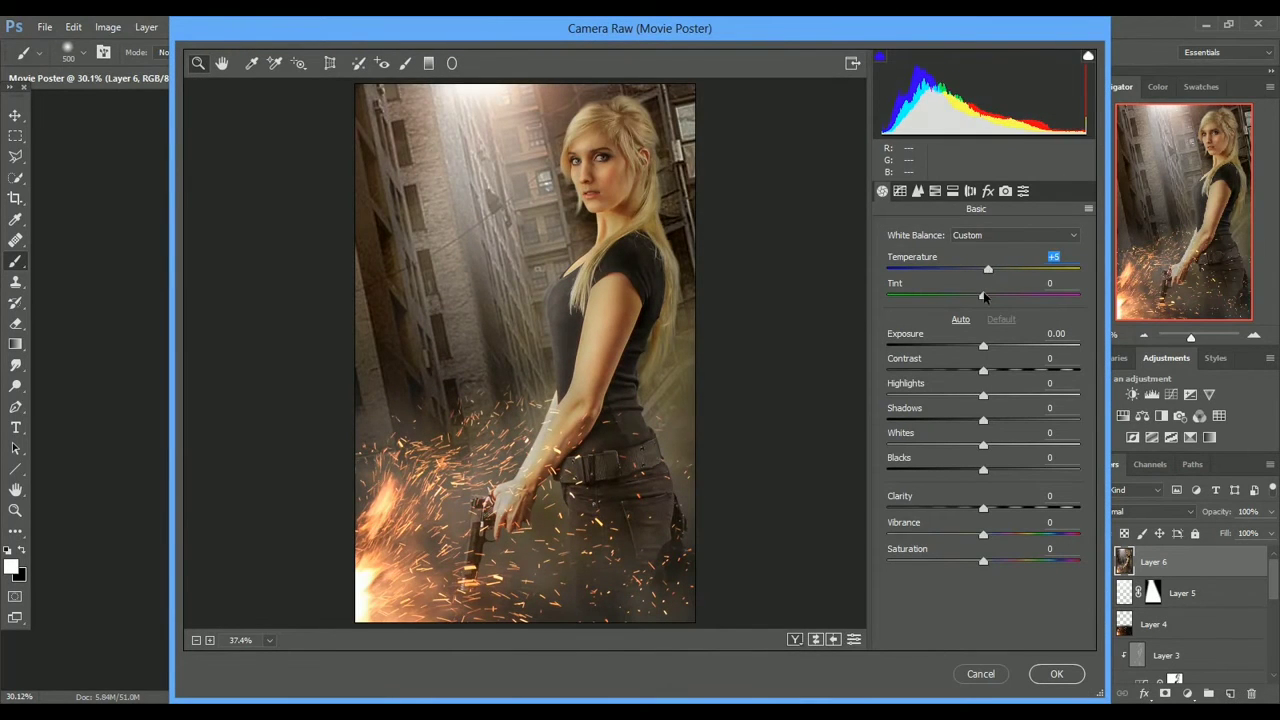
left_click_drag(980, 348, 1008, 396)
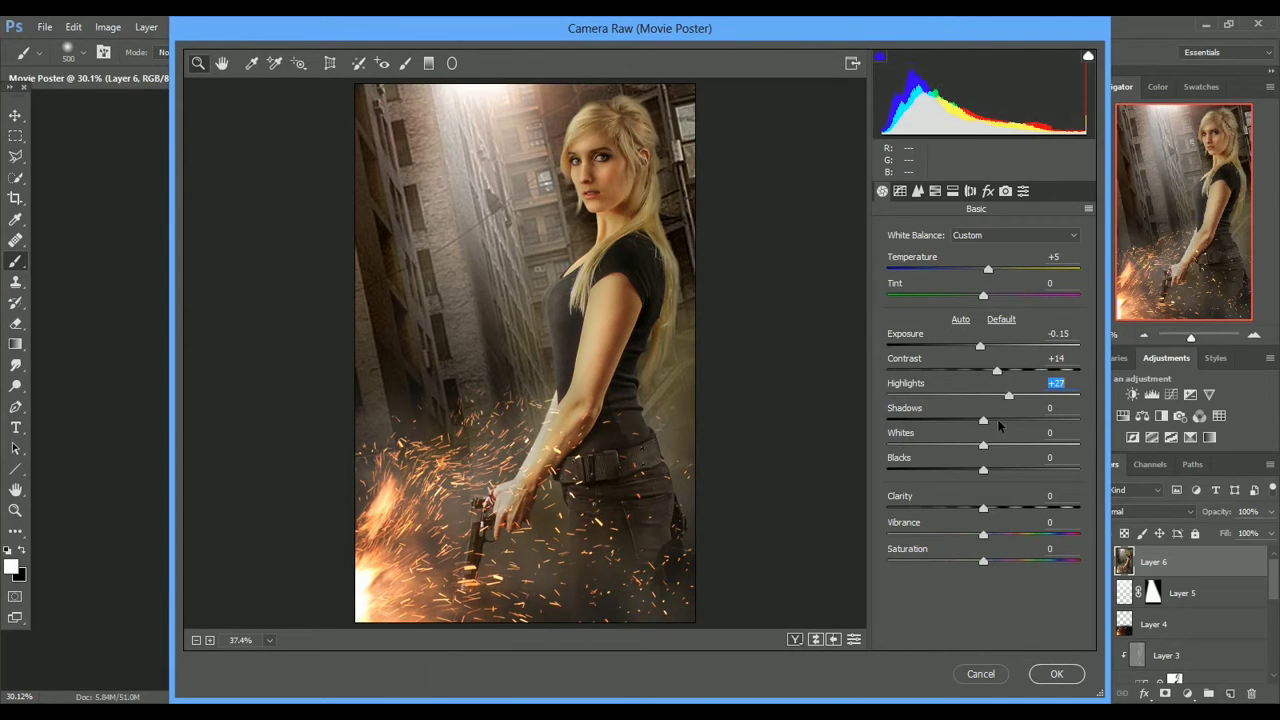
Set Shadows +33, Whites +28, Blacks -8, Clarity -2 and Vibrance +8, and the Sharpening Amount to 32.
left_click_drag(921, 421, 962, 396)
left_click_drag(983, 445, 991, 535)
left_click(918, 192)
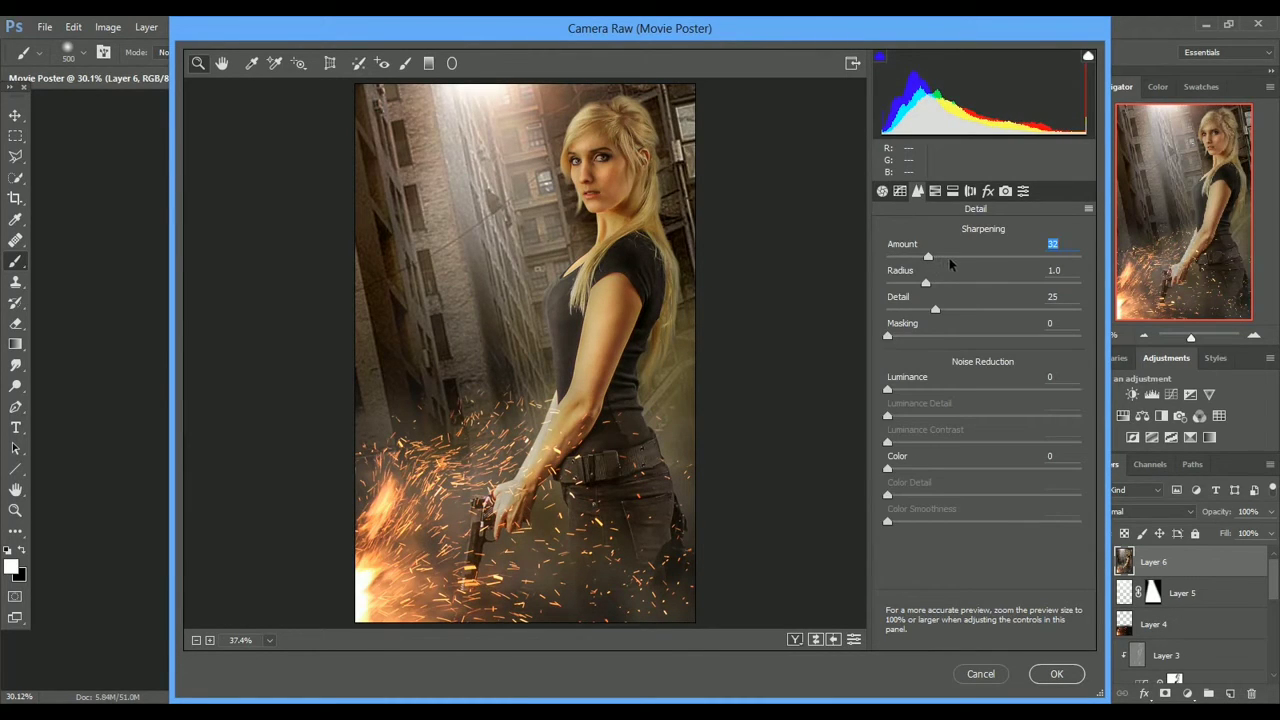
Reduce Contrast to +6 and Highlights to +8, and apply the Camera Raw filter.
left_click(882, 192)
left_click_drag(977, 347, 994, 408)
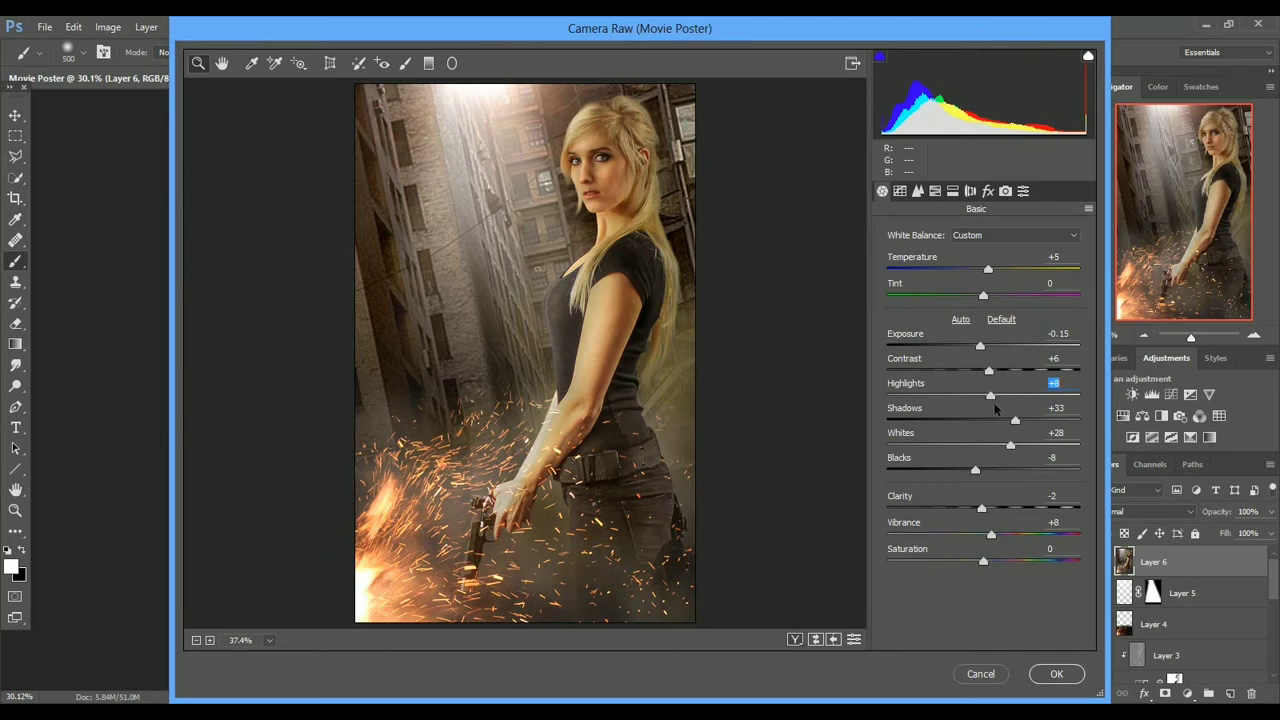
left_click(1055, 673)
left_click(1254, 335)
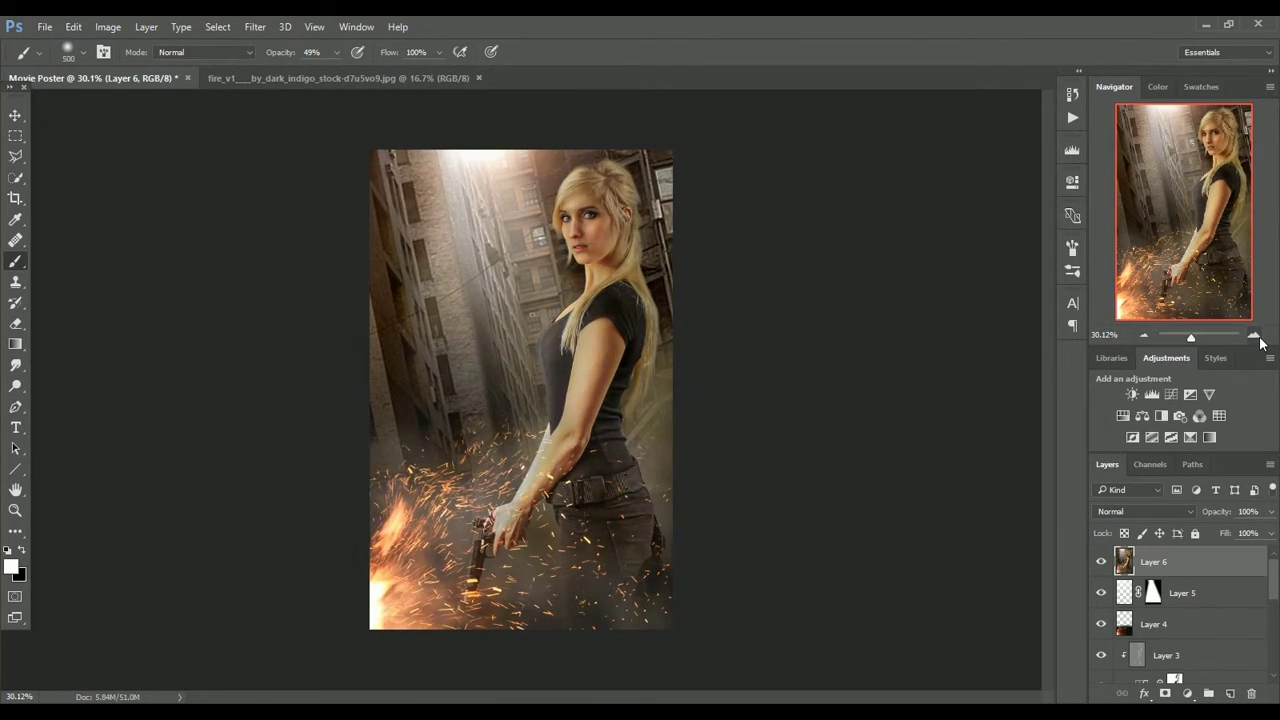
left_click(1254, 335)
left_click(1144, 337)
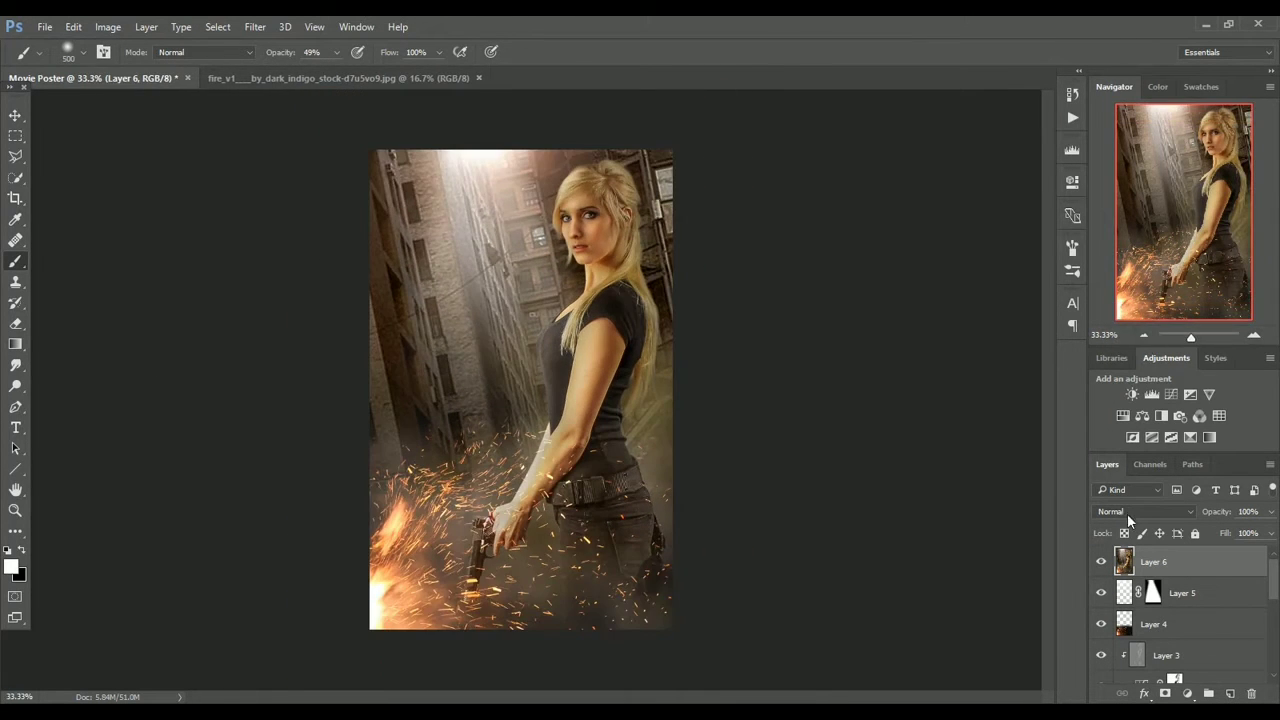
Add a Gradient Map adjustment layer on top using the Violet, Orange preset.
left_click(1188, 694)
left_click(1071, 661)
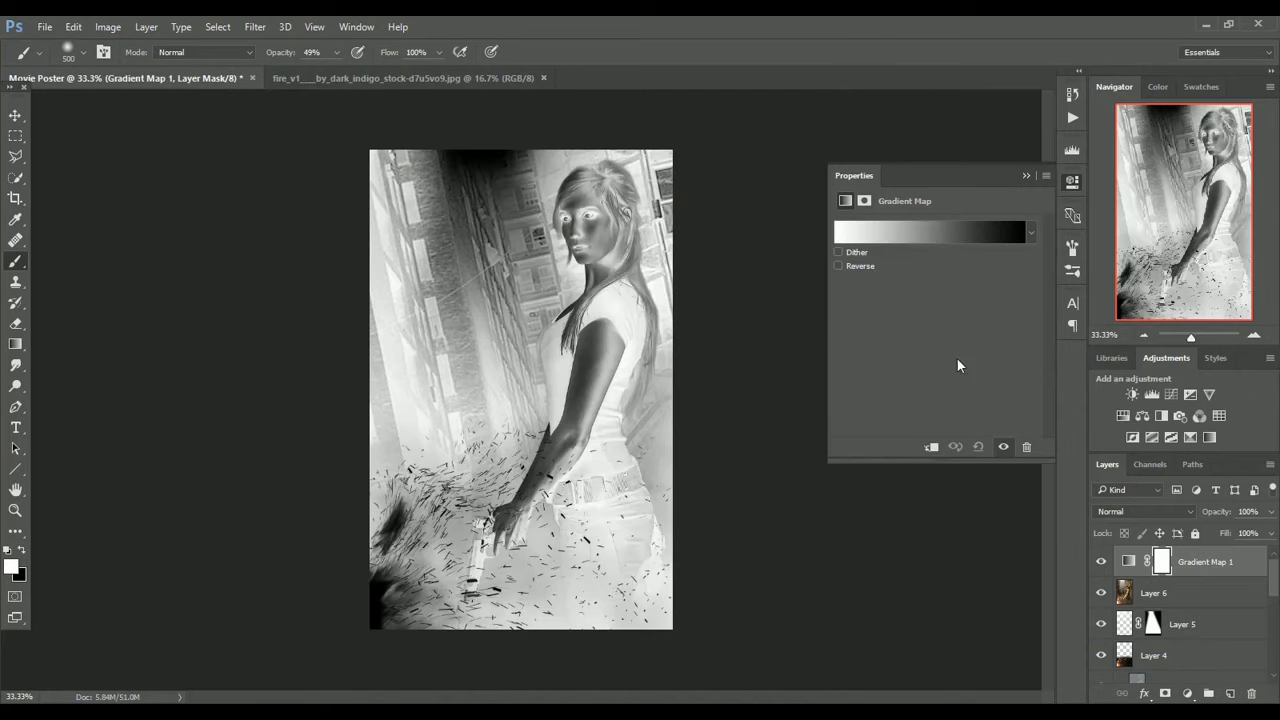
left_click(880, 223)
left_click(808, 215)
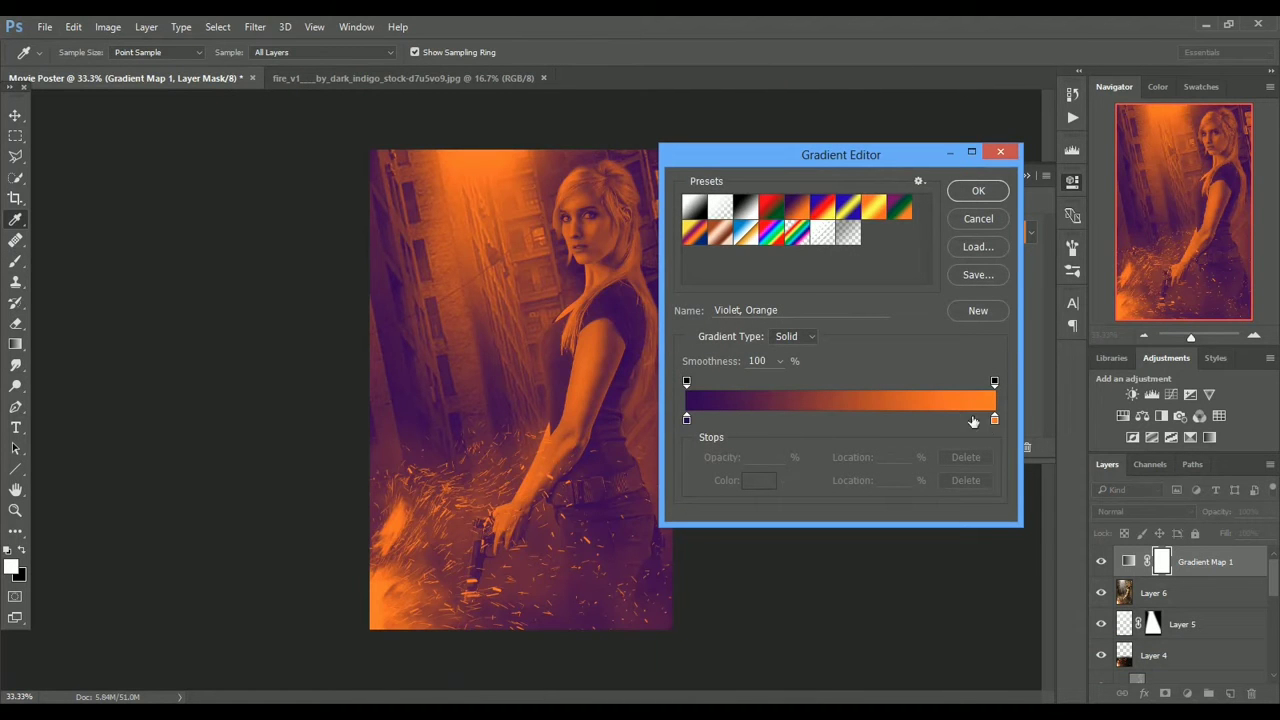
left_click(978, 191)
Set the Gradient Map layer's blend mode to Soft Light and its opacity to 34%.
left_click(1140, 511)
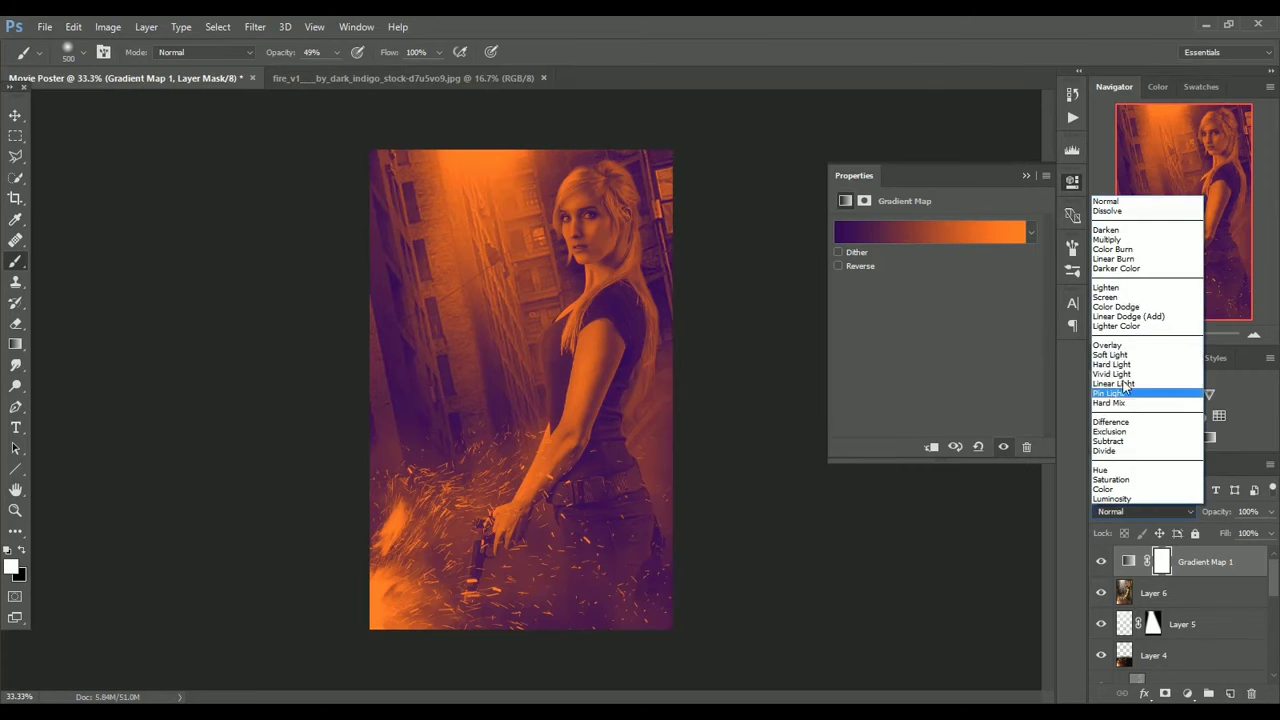
left_click(1140, 358)
left_click(1024, 177)
left_click(1270, 511)
left_click_drag(1268, 533, 1219, 530)
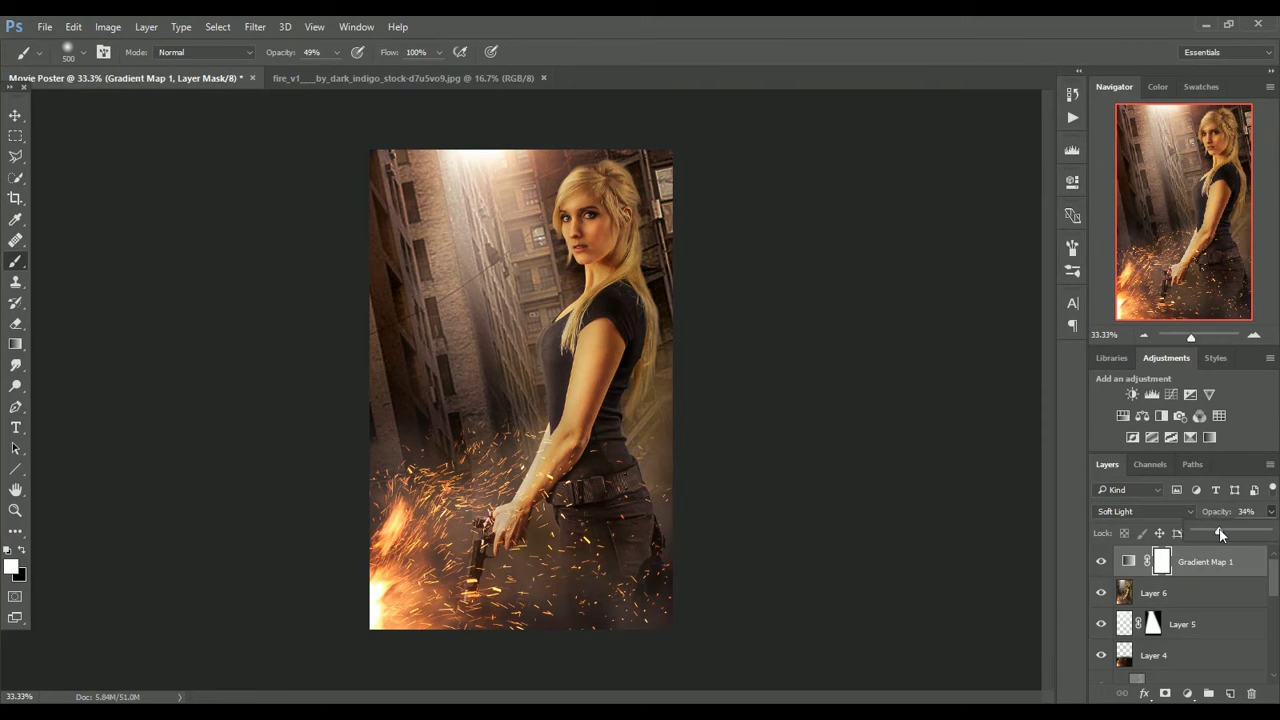
Mask the gradient map off the woman's body with a soft 150 px black brush at 49% opacity.
left_click(1254, 337)
left_click_drag(1172, 220, 1168, 201)
left_click_drag(1196, 338, 1193, 338)
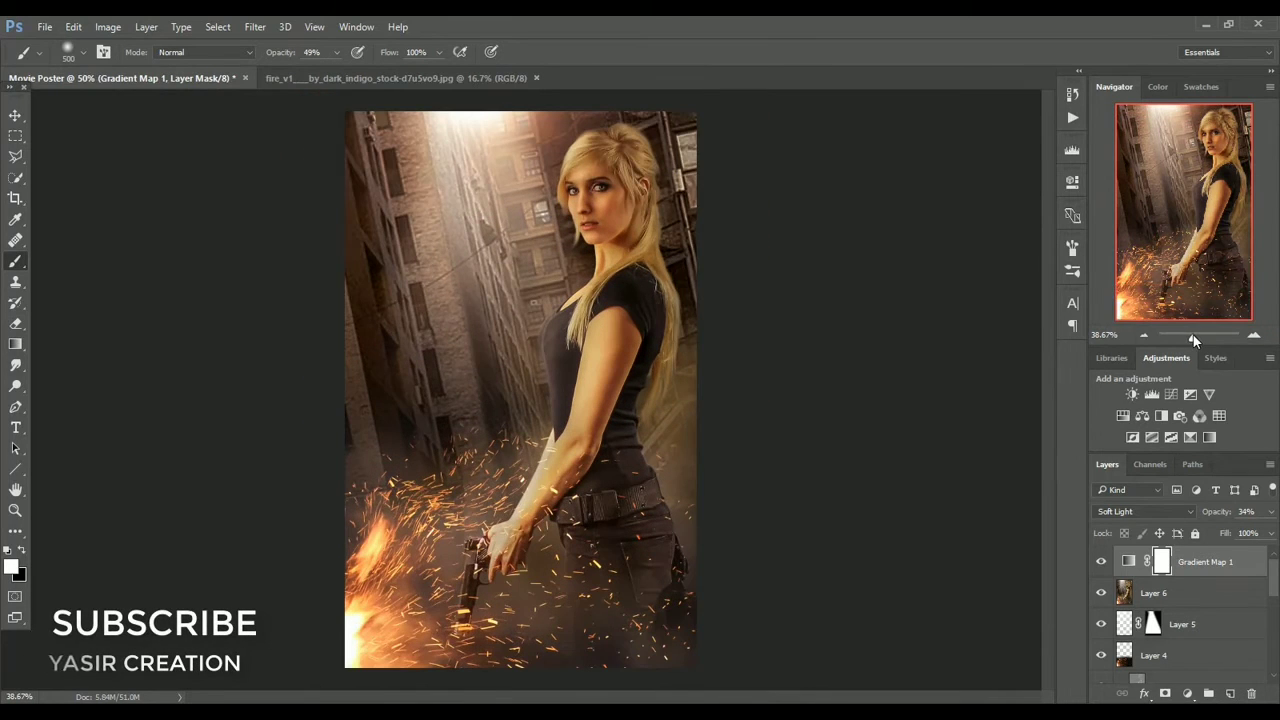
left_click(23, 551)
key("bracketleft")
key("bracketleft")
key("bracketleft")
key("bracketleft")
key("bracketleft")
key("bracketleft")
mouse_move(503, 494)
left_mouse_down()
mouse_move(568, 435)
mouse_move(618, 306)
mouse_move(568, 467)
left_mouse_up()
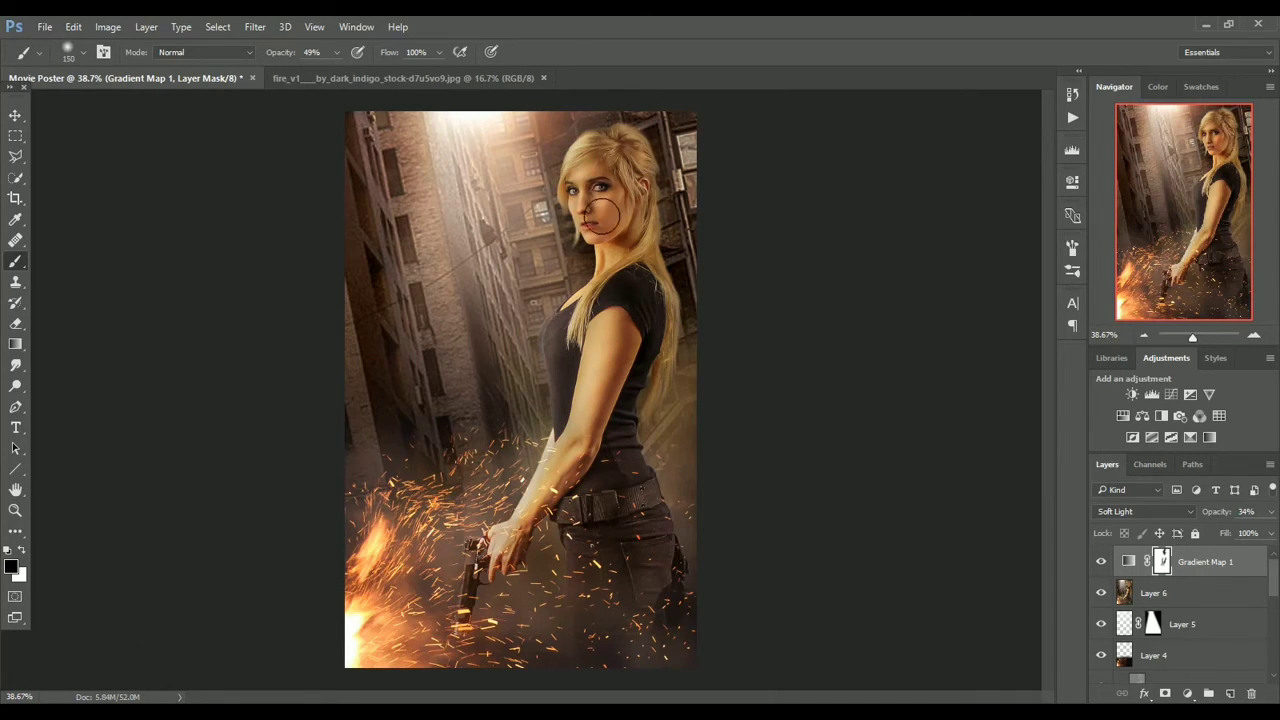
Check the gradient map's effect and mask it off the light beam with a soft 800 px black brush at 49% opacity.
key("bracketright")
left_click(1102, 566)
key("bracketright")
key("bracketright")
key("bracketright")
key("bracketright")
key("bracketright")
key("bracketright")
key("bracketright")
key("bracketright")
key("bracketright")
key("bracketright")
key("bracketright")
key("bracketright")
key("bracketright")
key("bracketright")
key("bracketright")
key("bracketright")
left_click(489, 208)
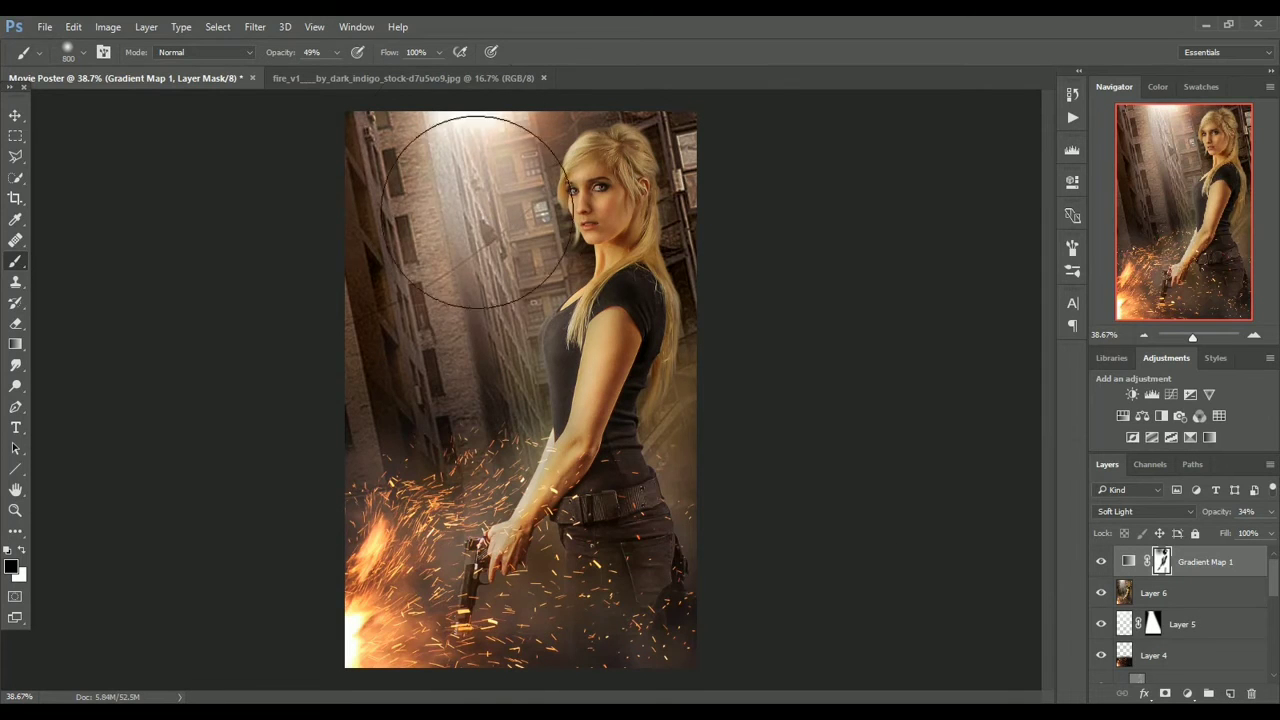
Add a Color Lookup adjustment layer above the Gradient Map layer.
left_click(1191, 338)
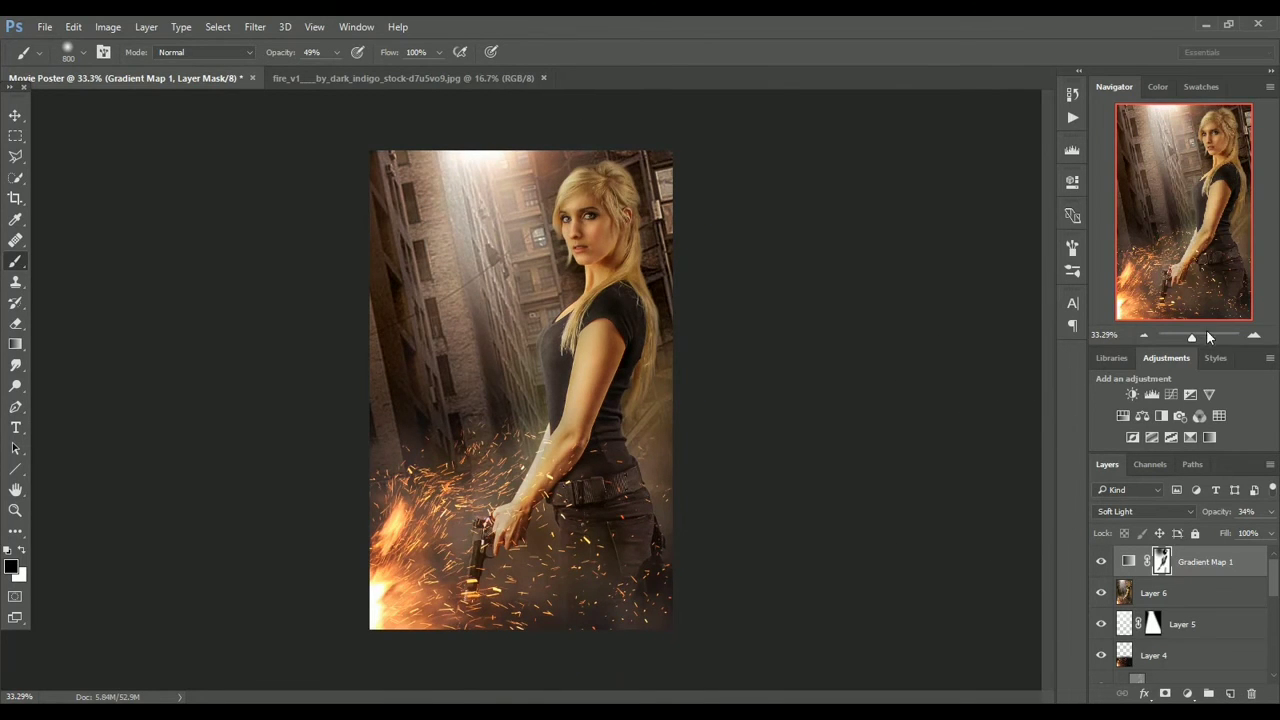
left_click(1192, 339)
left_click(1187, 693)
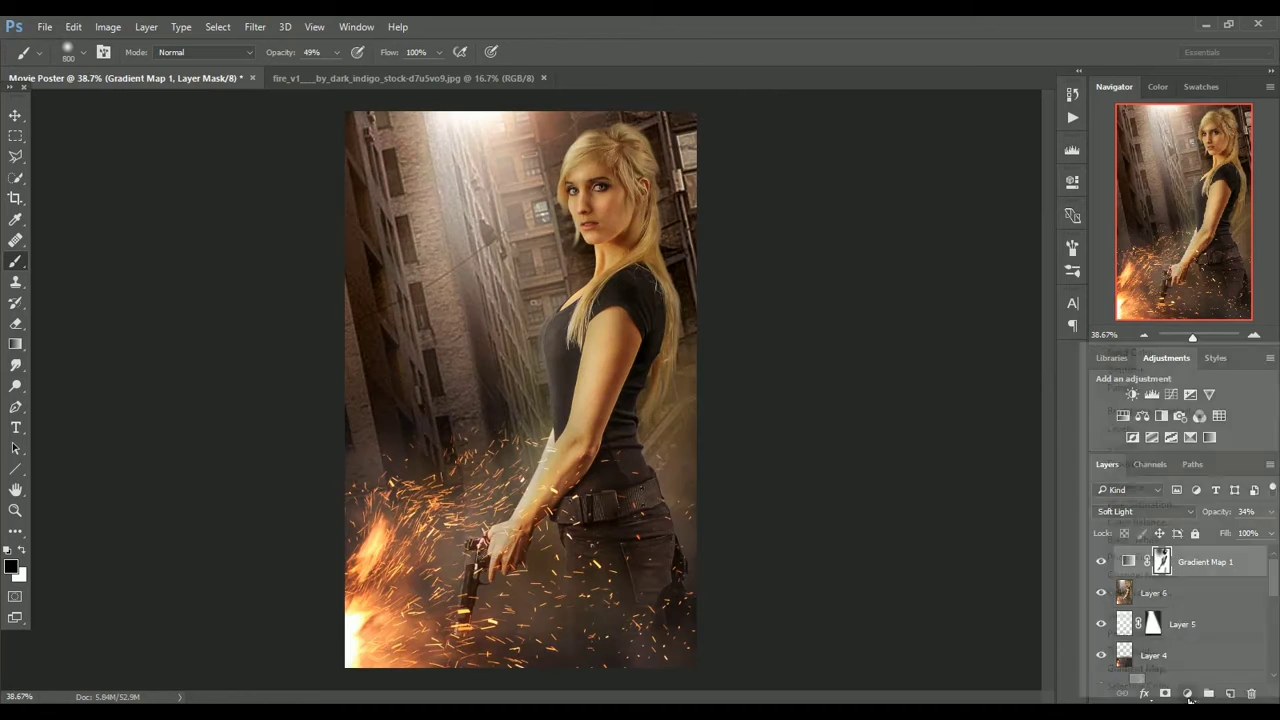
left_click(1168, 592)
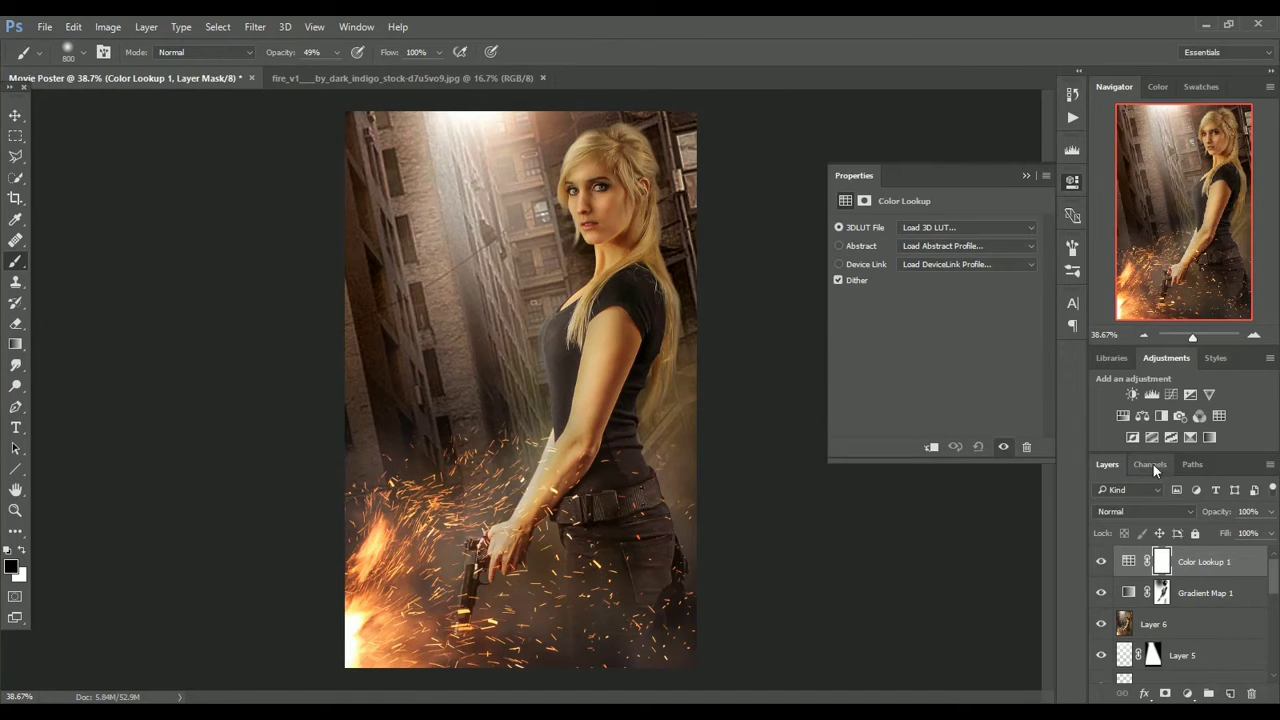
Try the available 3D LUT looks on the Color Lookup layer and choose FoggyNight.3DL.
left_click(962, 229)
left_click(961, 228)
key("Down")
key("Down")
key("Down")
key("Down")
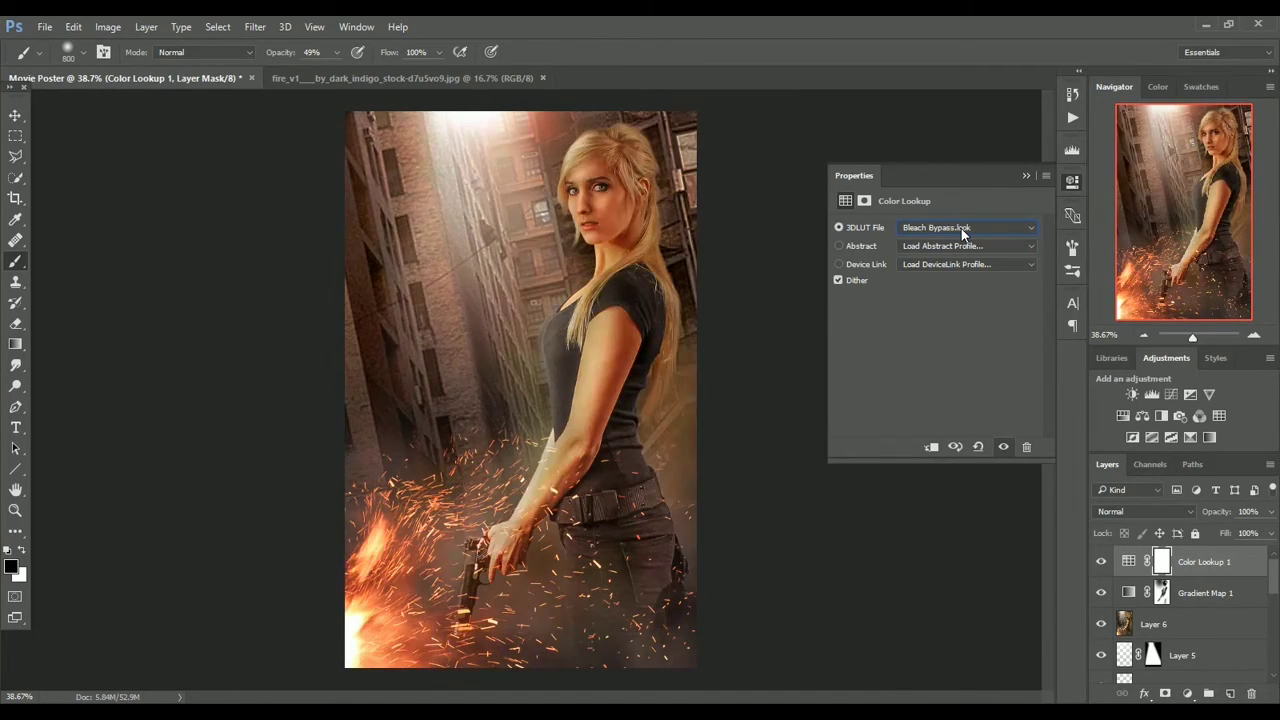
key("Down")
key("Down")
key("Down")
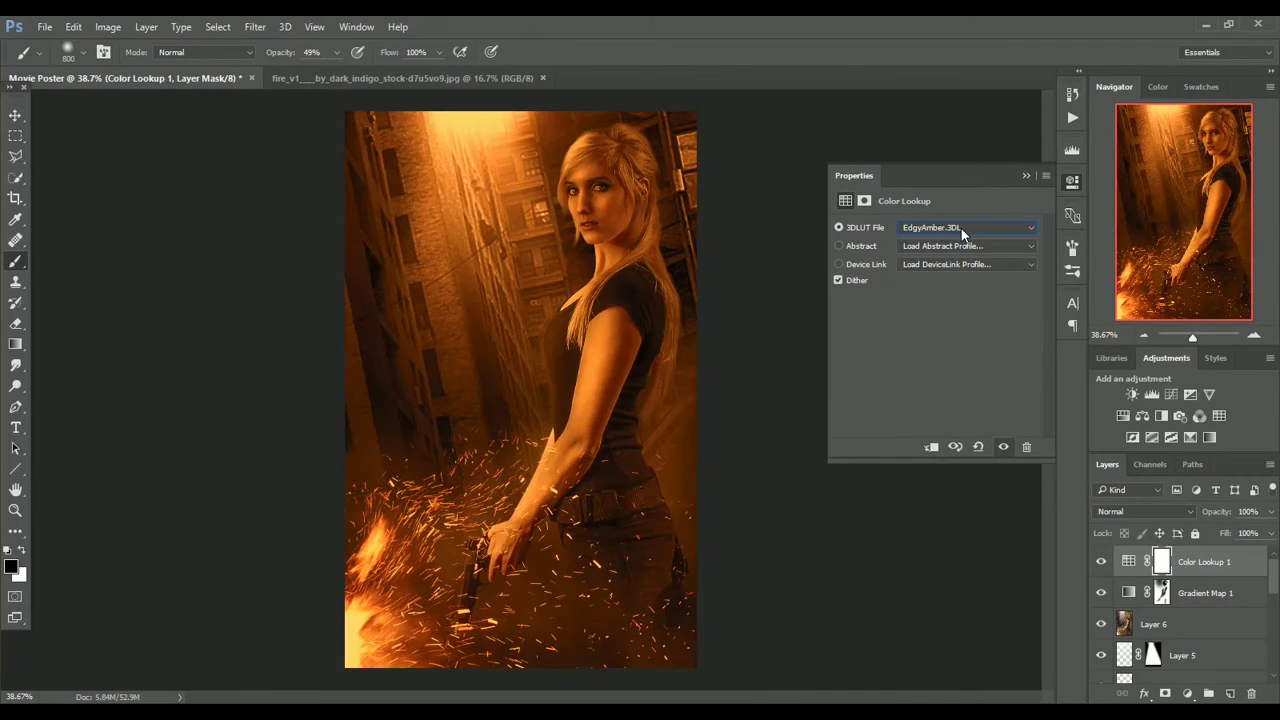
key("Down")
key("Down")
key("Down")
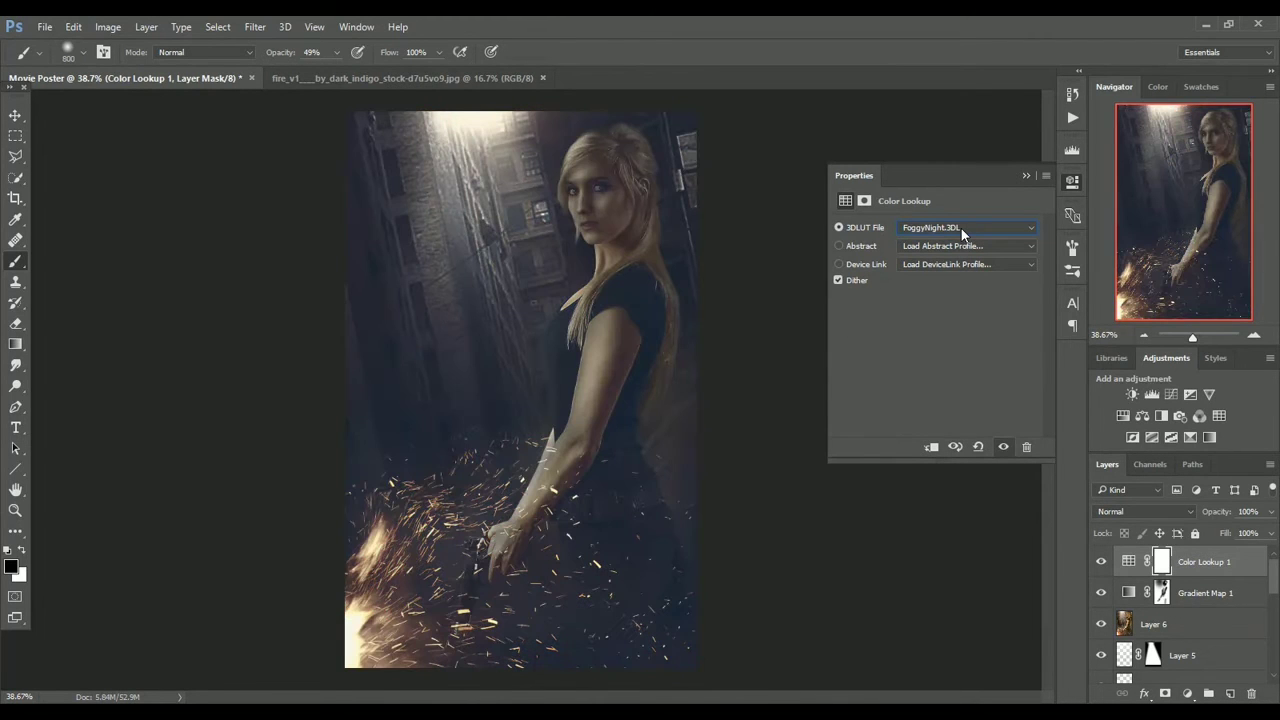
Try Soft Light on the Color Lookup layer, return it to Normal and set its opacity to 40%.
left_click(1025, 176)
left_click(1140, 511)
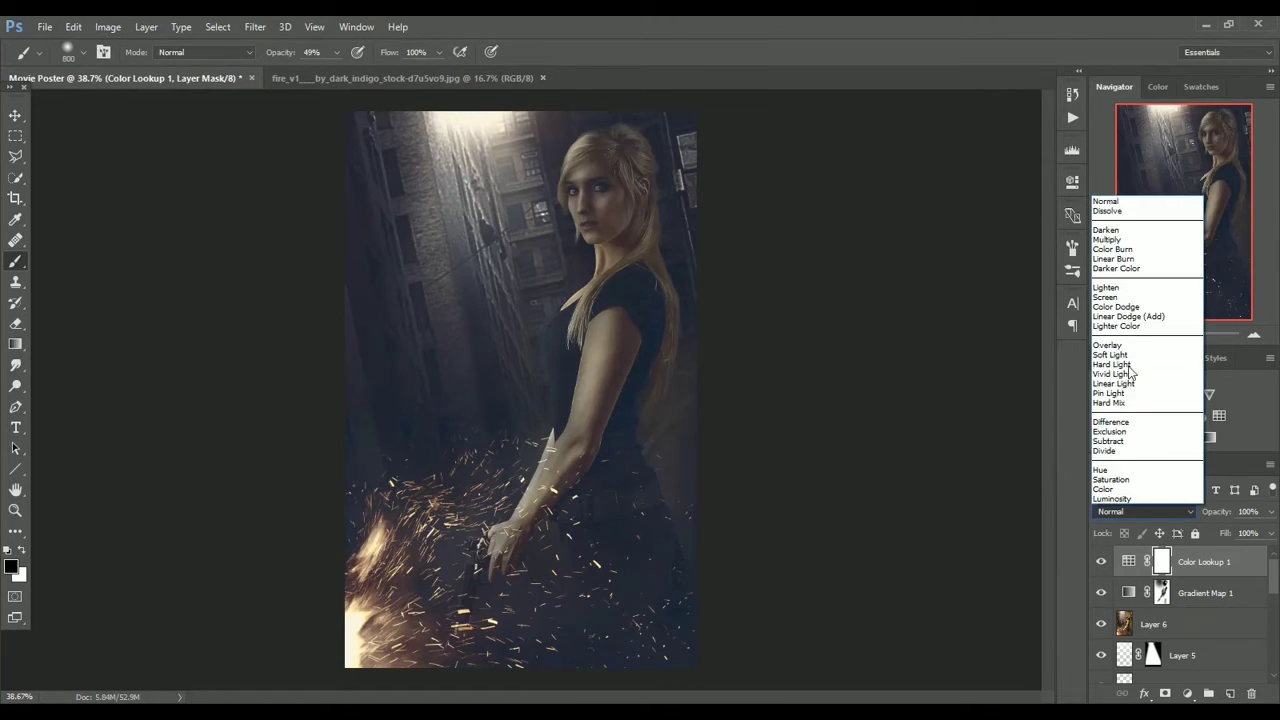
left_click(1126, 355)
left_click(1140, 511)
left_click(1112, 203)
left_click(1270, 511)
left_click_drag(1250, 534, 1219, 532)
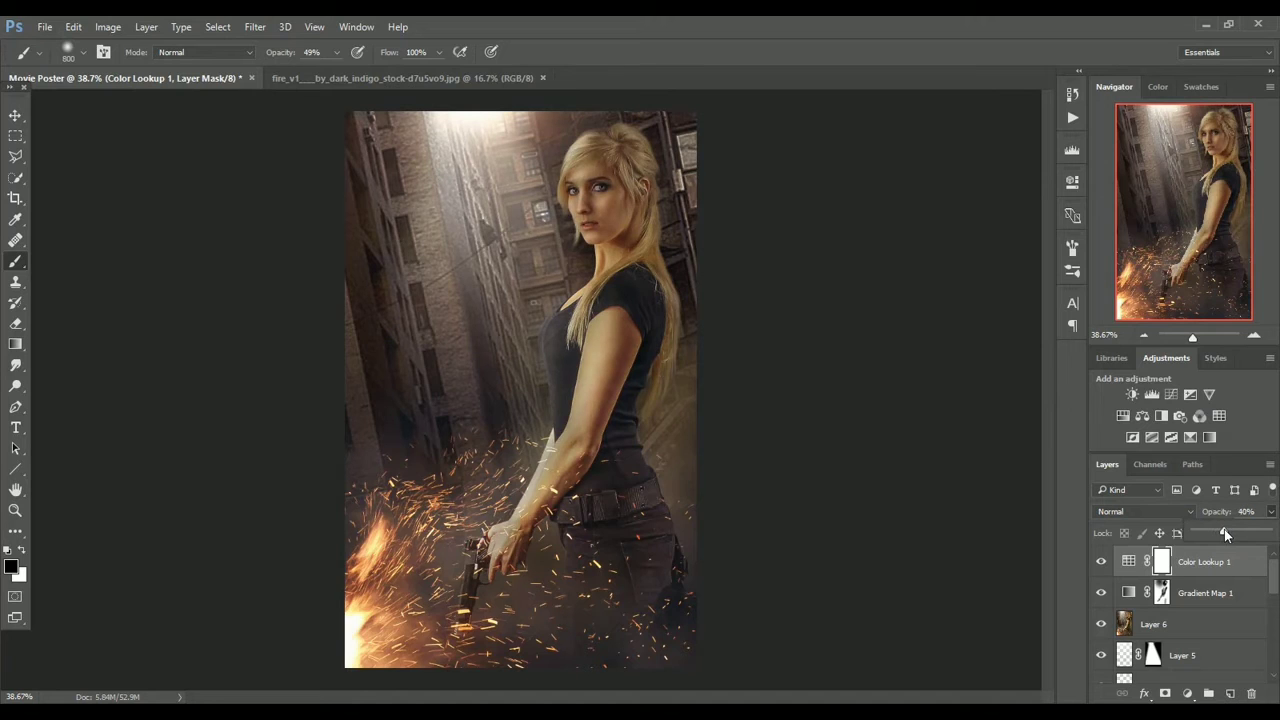
Add a Brightness/Contrast adjustment layer above the Color Lookup layer and raise its contrast slightly.
left_click(1204, 566)
left_click(1188, 693)
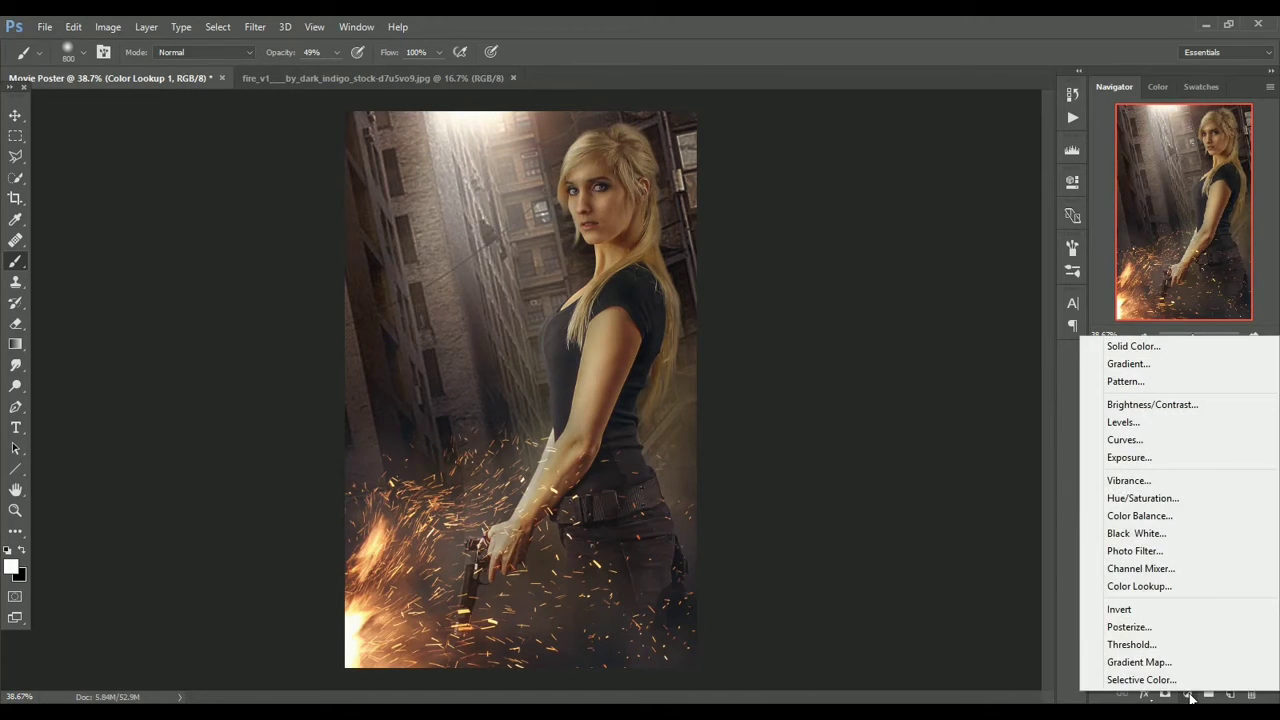
left_click(1170, 404)
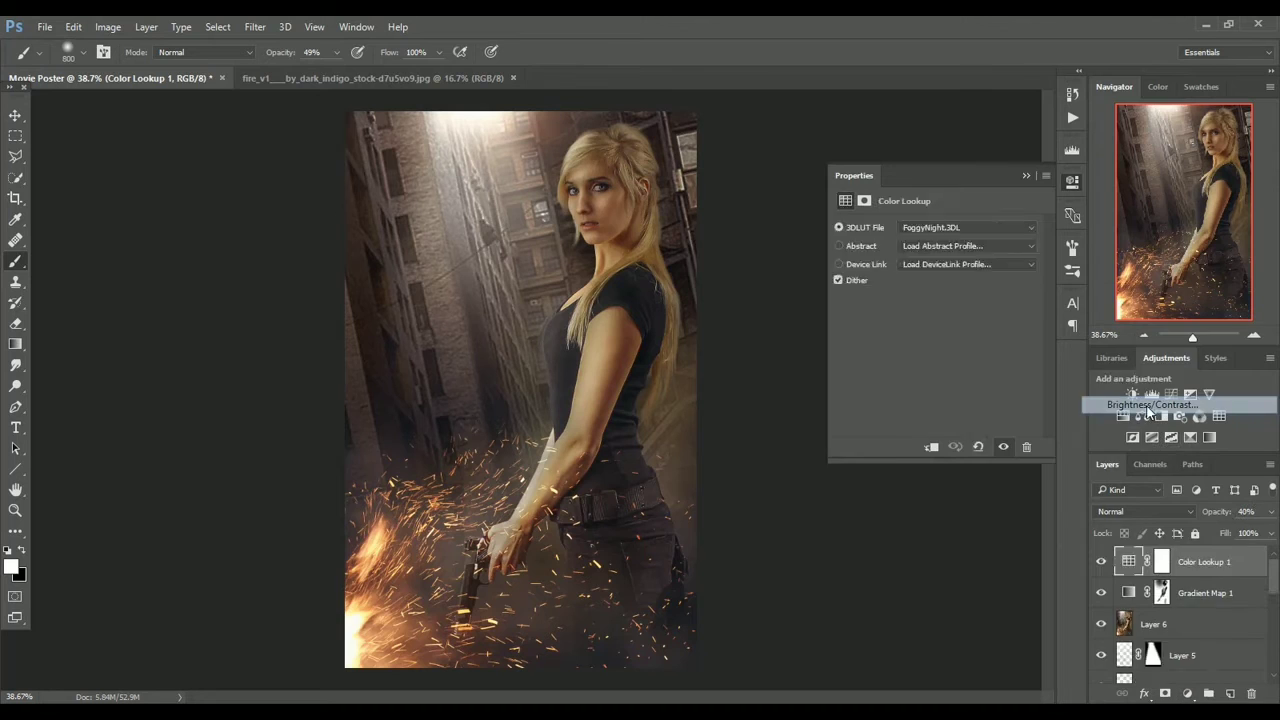
left_click(944, 264)
left_click_drag(932, 296, 958, 298)
left_click(1025, 175)
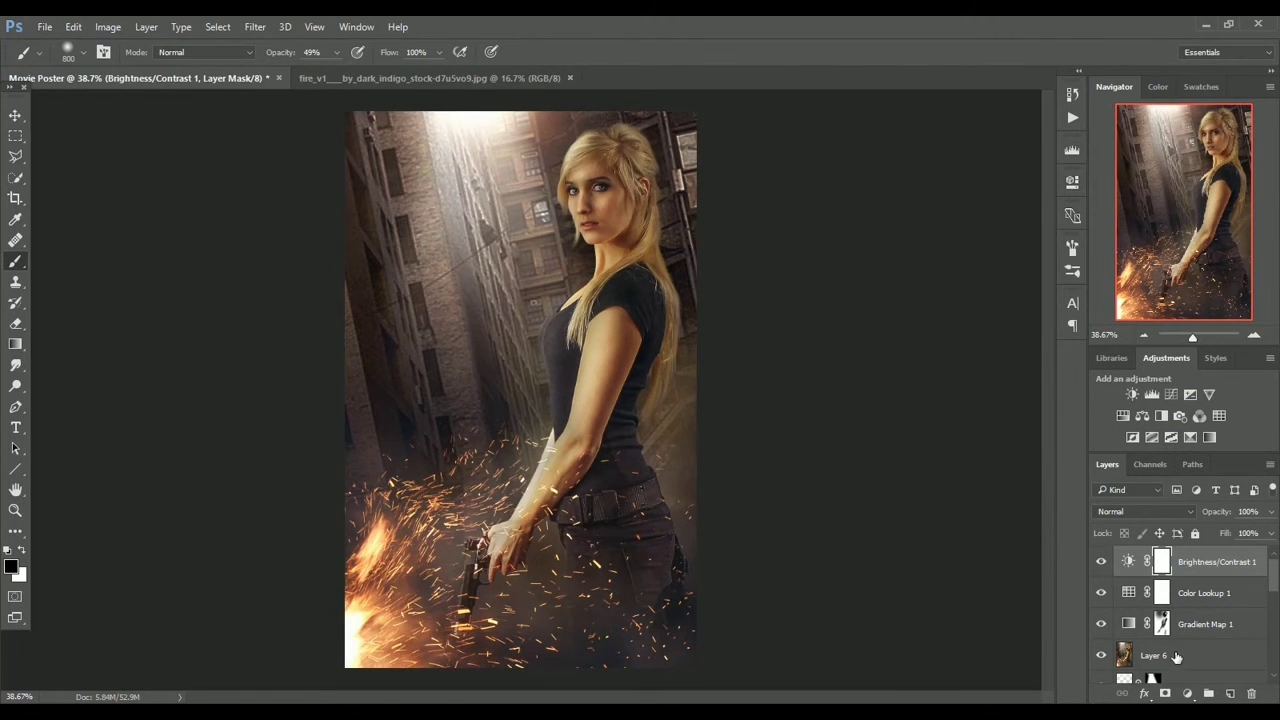
Add a Photo Filter adjustment layer on top and give it a custom filter colour.
left_click(1188, 694)
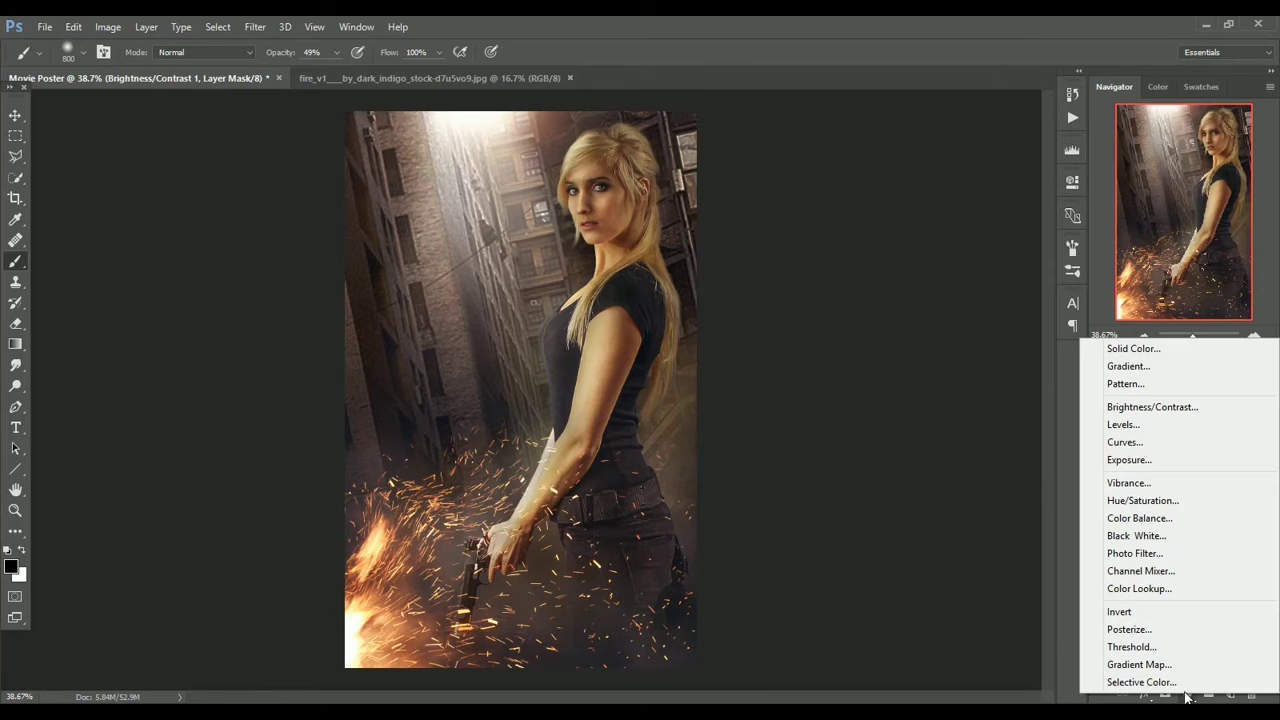
left_click(1166, 554)
left_click(890, 252)
left_click_drag(868, 310, 820, 335)
left_click(1165, 227)
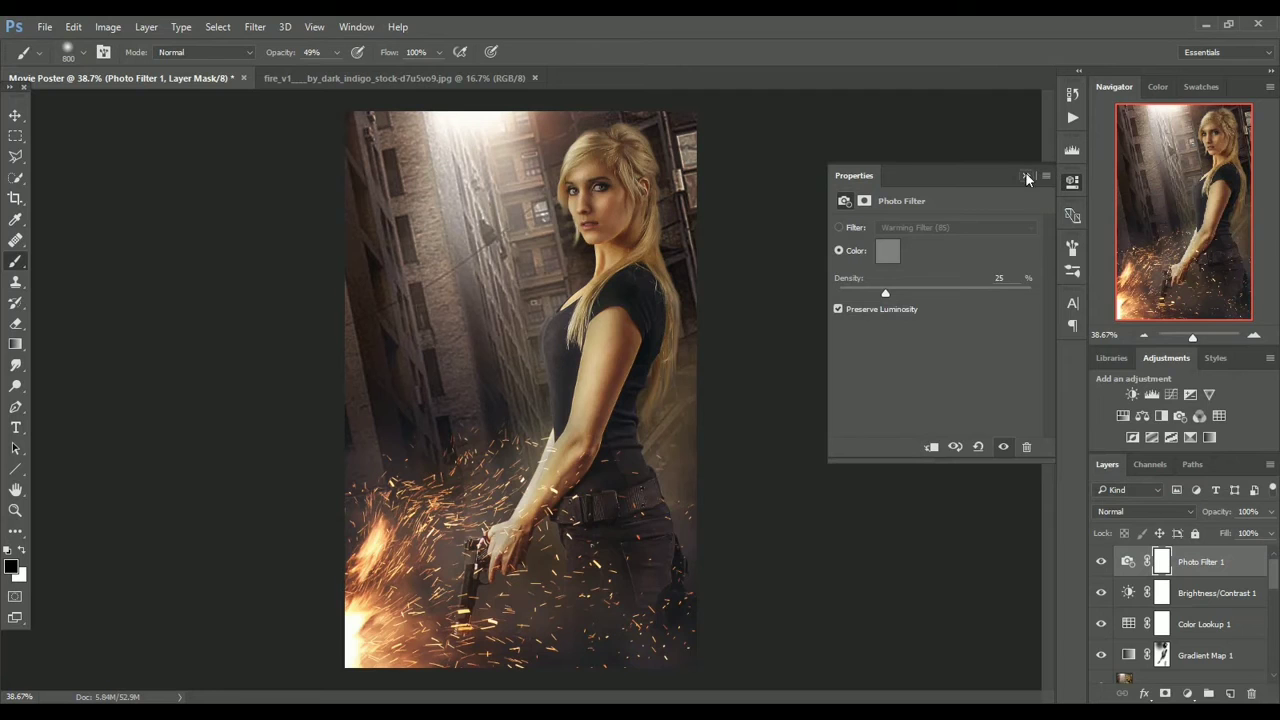
left_click(888, 251)
mouse_move(894, 251)
left_mouse_down()
mouse_move(1040, 220)
mouse_move(968, 280)
mouse_move(1007, 249)
left_mouse_up()
left_click_drag(1046, 420, 1048, 426)
left_click_drag(1003, 247, 923, 249)
key("Return")
left_click(1023, 177)
Set the Photo Filter layer's opacity to 29% and compare the poster with and without it.
left_click(1267, 514)
left_click(1100, 562)
left_click(1100, 562)
left_click_drag(1183, 338, 1192, 340)
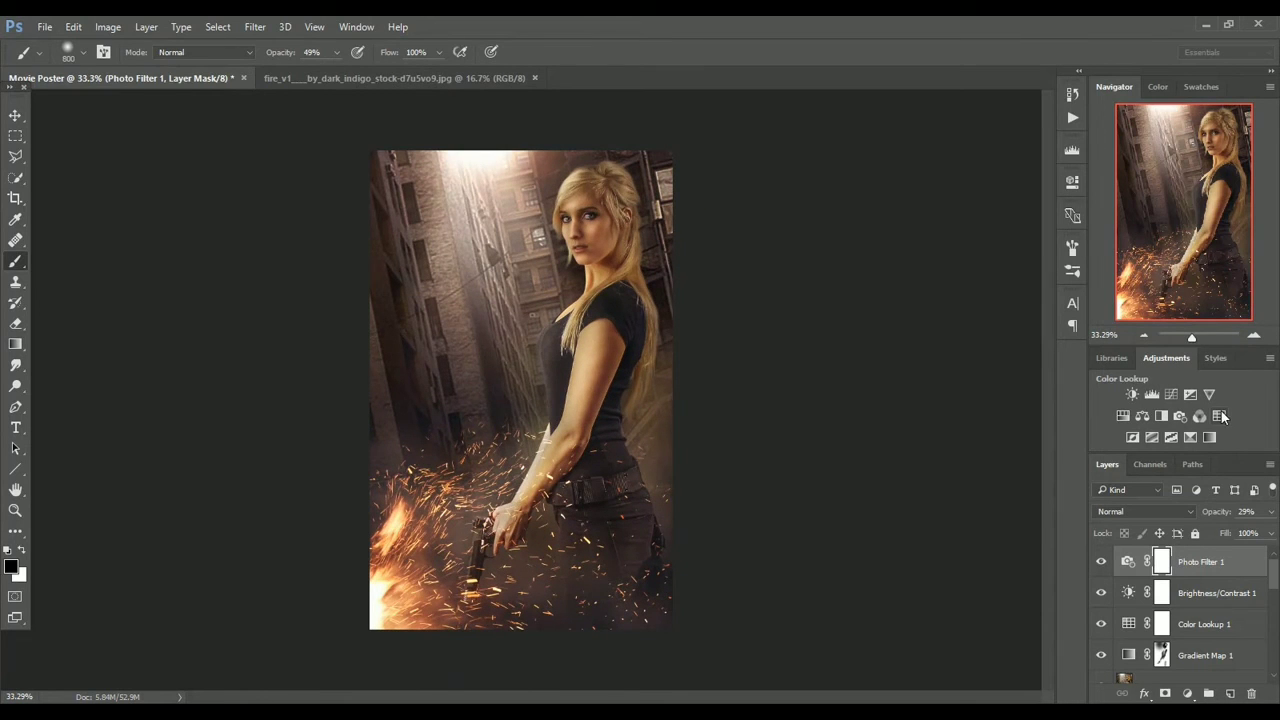
Create a new top layer and set up the Gradient tool with an orange foreground-to-transparent gradient.
left_click(1230, 693)
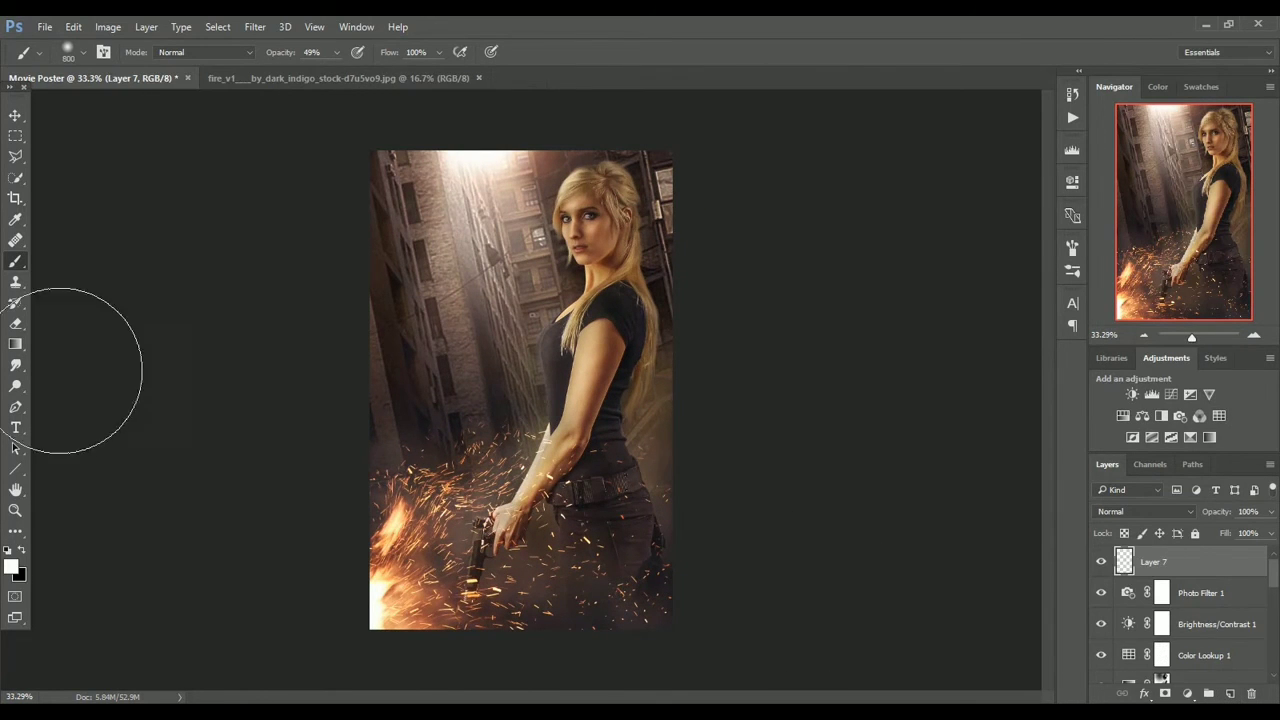
key("x")
left_click(16, 344)
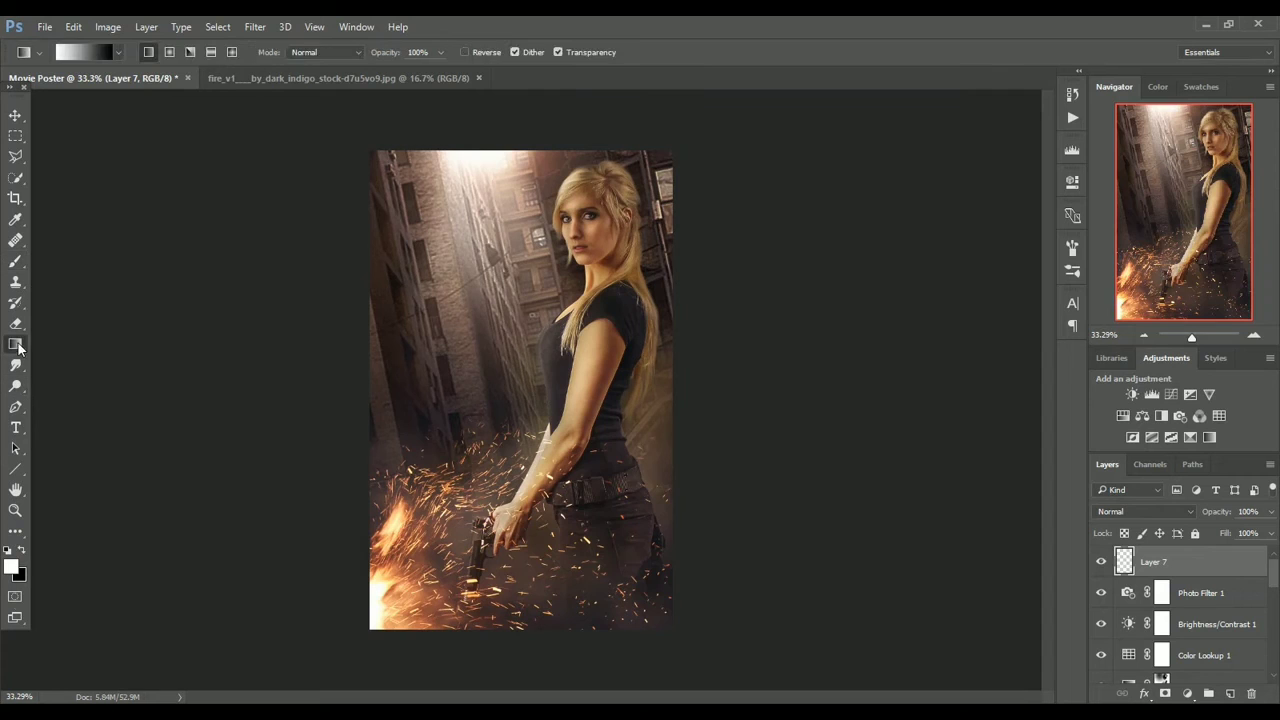
left_click(82, 52)
left_click(712, 210)
left_click(978, 188)
left_click(11, 567)
left_click_drag(1033, 440, 1040, 421)
left_click(980, 246)
left_click(1180, 227)
Draw the orange-to-transparent gradient diagonally from the poster's lower-left corner, undoing the first attempt and redrawing it.
left_click_drag(452, 570, 551, 500)
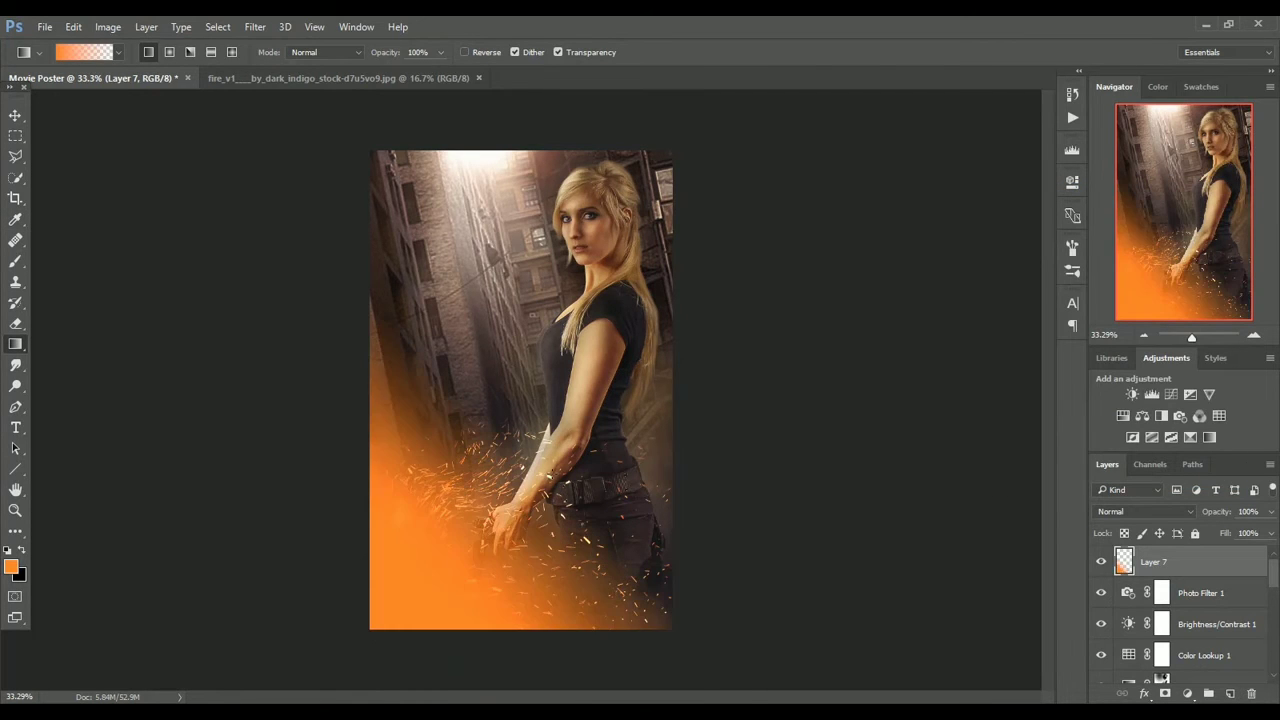
key("ctrl+z")
left_click_drag(385, 640, 517, 497)
Enlarge, rotate and reposition the orange gradient so it glows across the lower part of the poster.
key("ctrl+t")
left_click_drag(672, 366, 847, 213)
left_click_drag(645, 476, 632, 510)
left_click_drag(939, 490, 940, 456)
left_click_drag(641, 528, 657, 517)
key("Return")
Set the orange gradient layer to Overlay and apply a Gaussian Blur with a radius of about 40 pixels.
left_click(1140, 511)
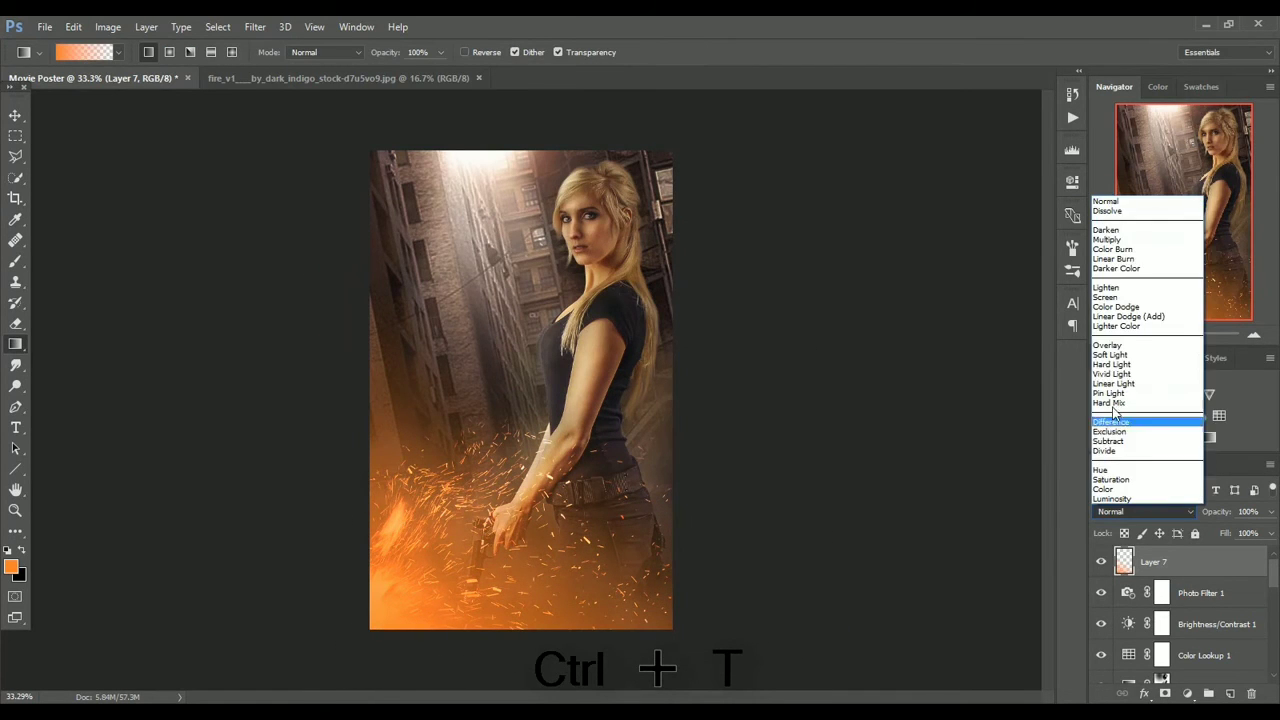
left_click(1118, 349)
left_click(268, 27)
mouse_move(330, 203)
left_click(505, 249)
left_click_drag(1068, 426, 1097, 426)
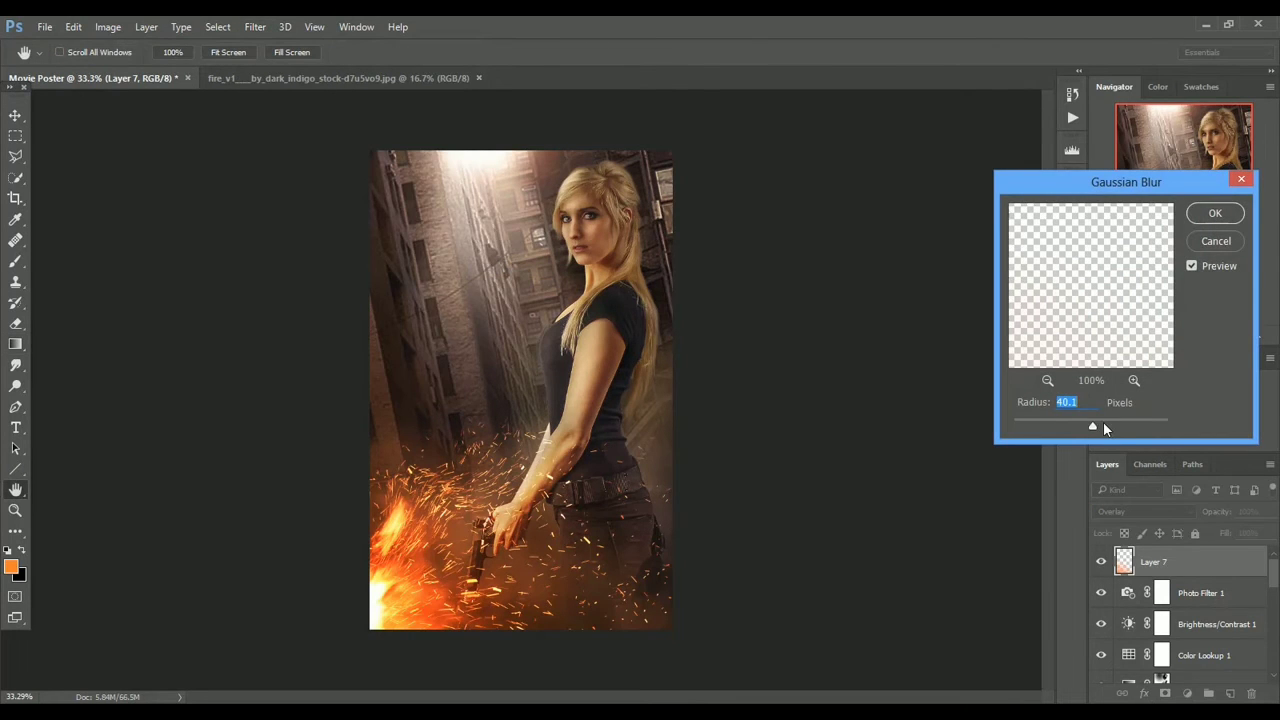
left_click(1215, 213)
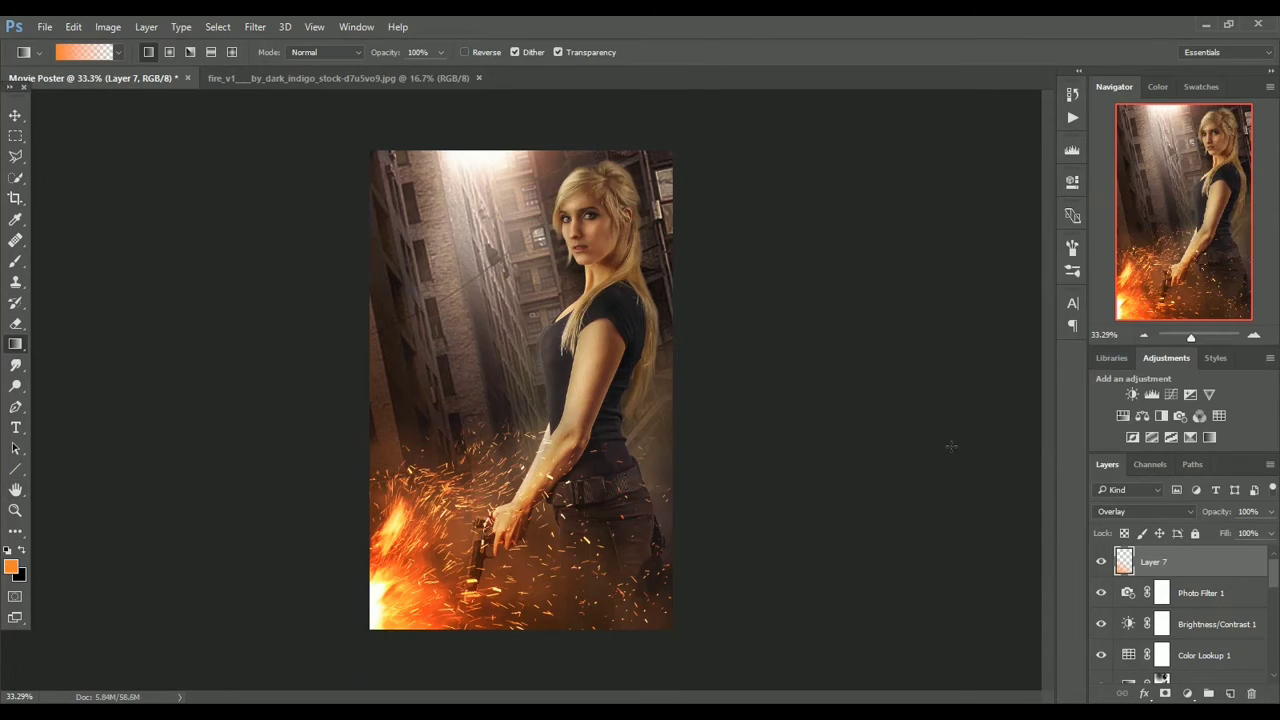
Scale the blurred orange gradient to about 129%, reposition it and set the layer's opacity to 76%.
key("ctrl+t")
left_click_drag(838, 256, 986, 134)
left_click_drag(780, 390, 703, 369)
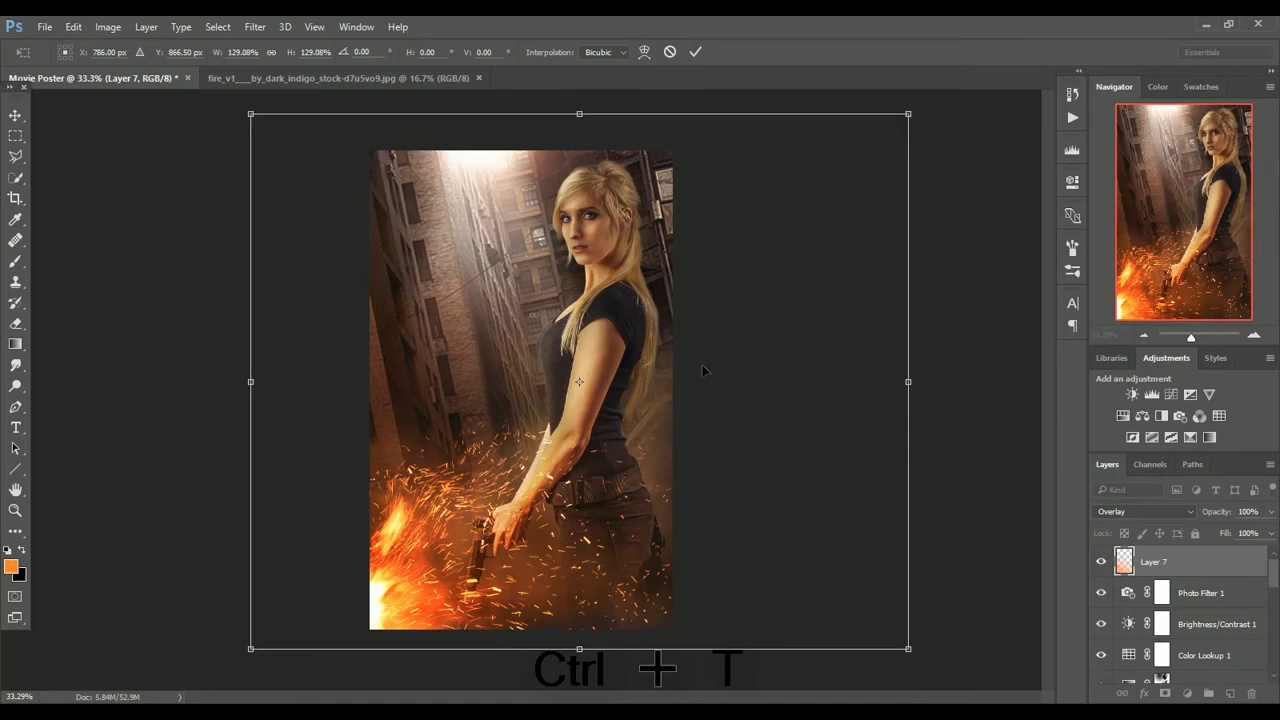
left_click_drag(942, 327, 870, 418)
key("Return")
left_click_drag(1271, 511, 1251, 537)
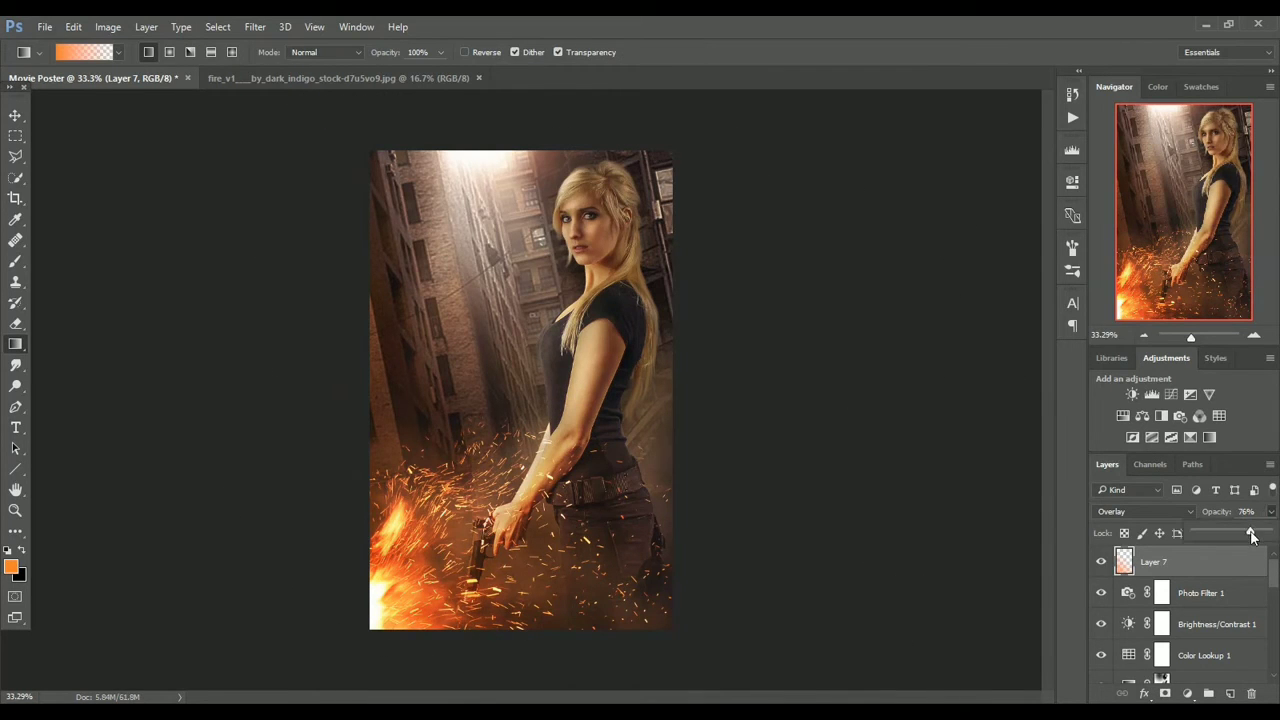
left_click(1232, 388)
Add a second Color Lookup adjustment layer on top using the EdgyAmber.3DL look.
left_click(1189, 693)
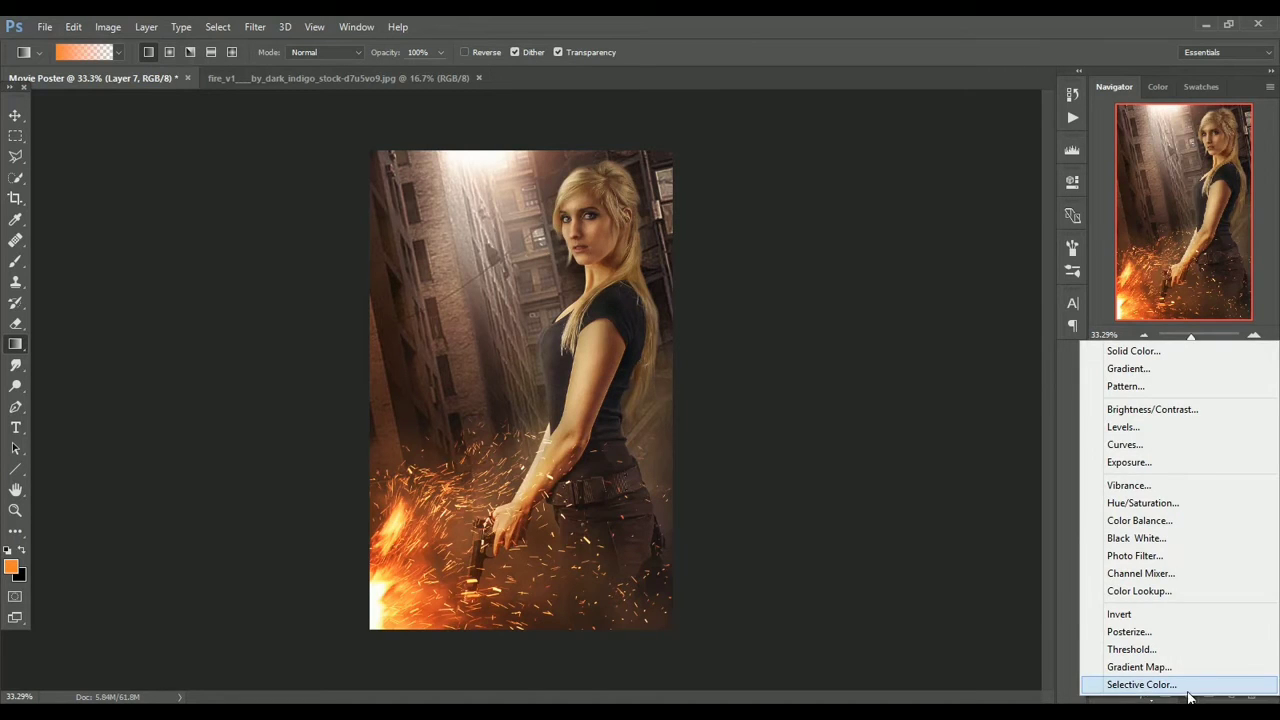
left_click(1164, 592)
left_click(953, 233)
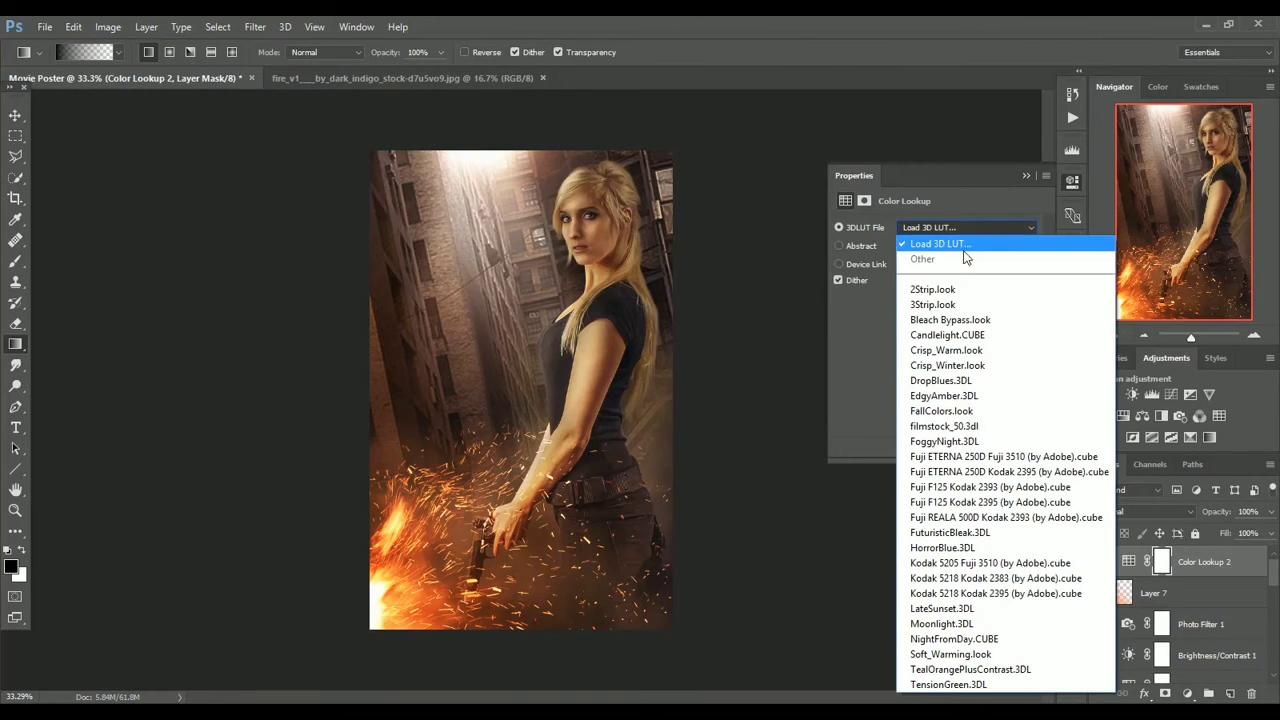
left_click(973, 392)
left_click(1026, 176)
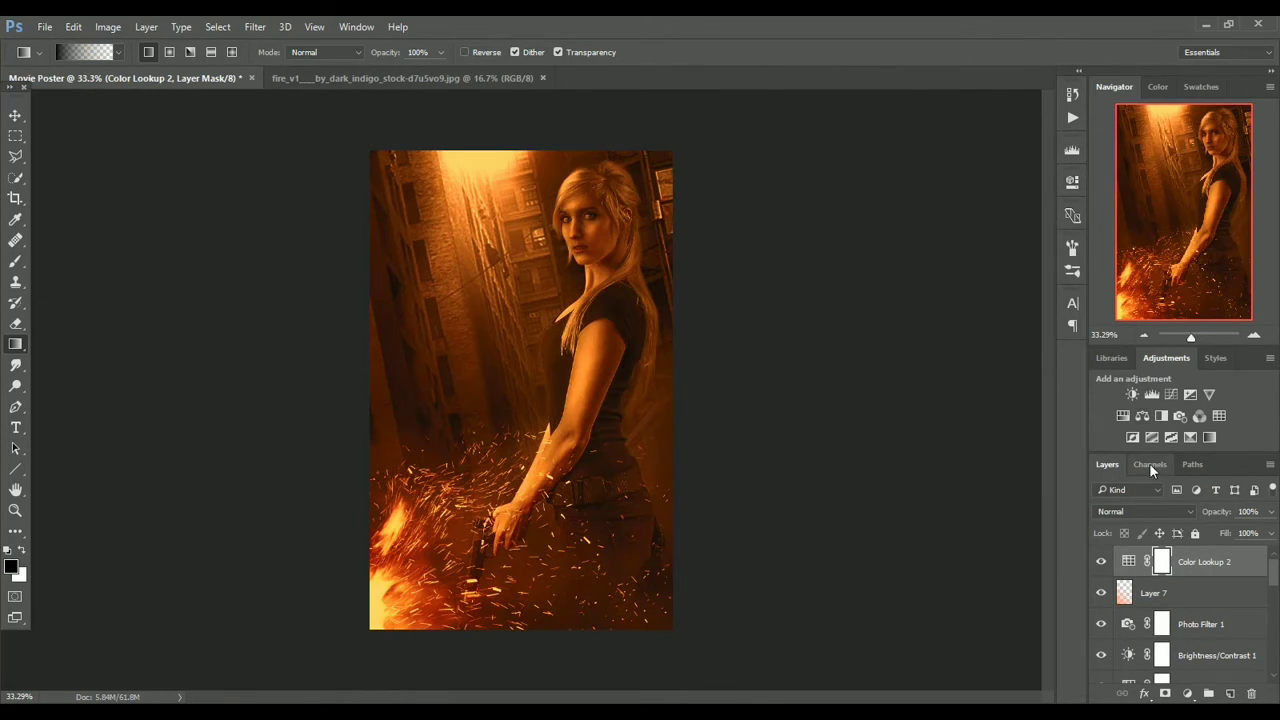
Set the second Color Lookup layer's blend mode to Soft Light and its opacity to 27%.
left_click(1160, 511)
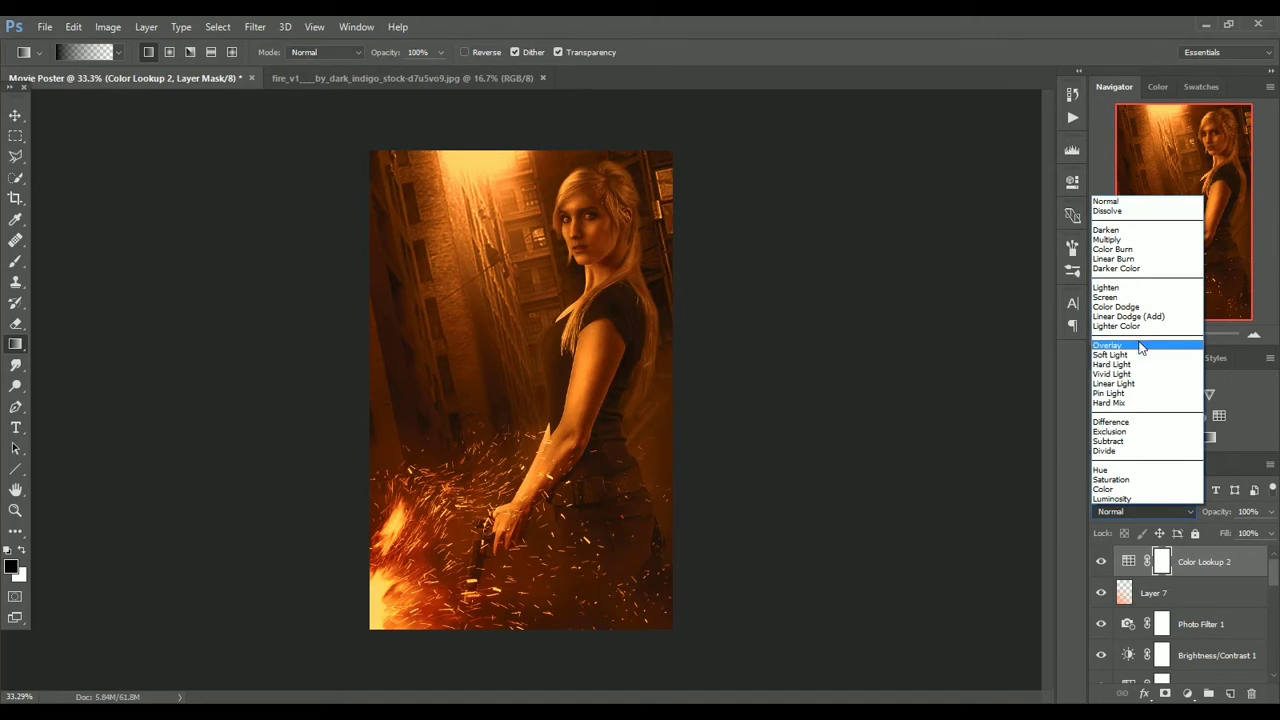
left_click(1138, 355)
left_click(1271, 511)
left_click_drag(1268, 531, 1214, 531)
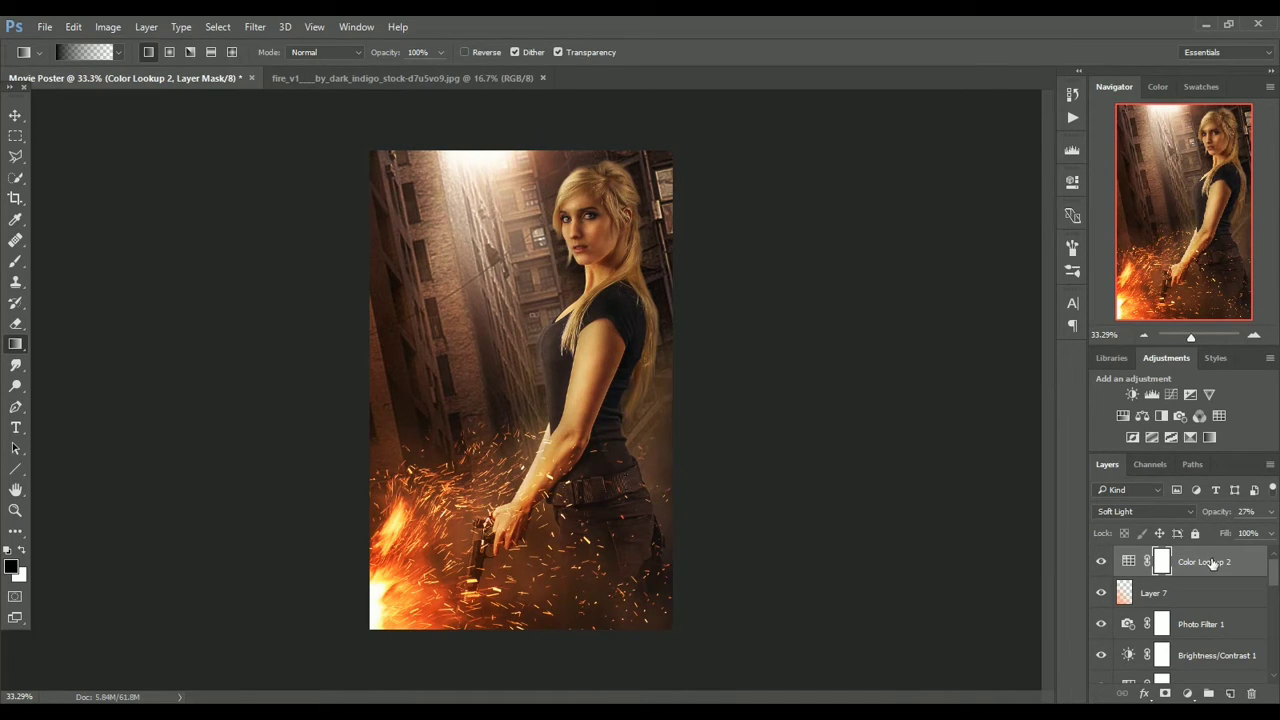
Stamp all visible layers into a new top layer and open it in the Color Efex Pro 4 filter.
key("ctrl+shift+alt+e")
left_click(255, 26)
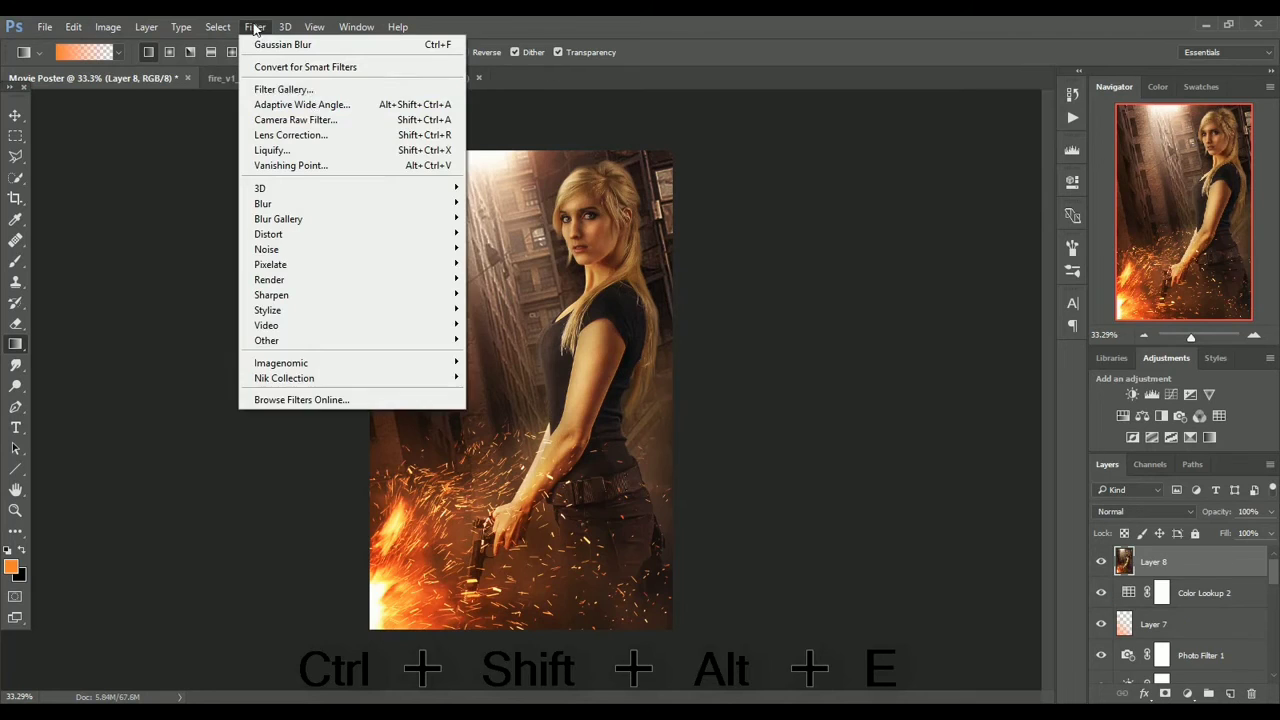
mouse_move(398, 384)
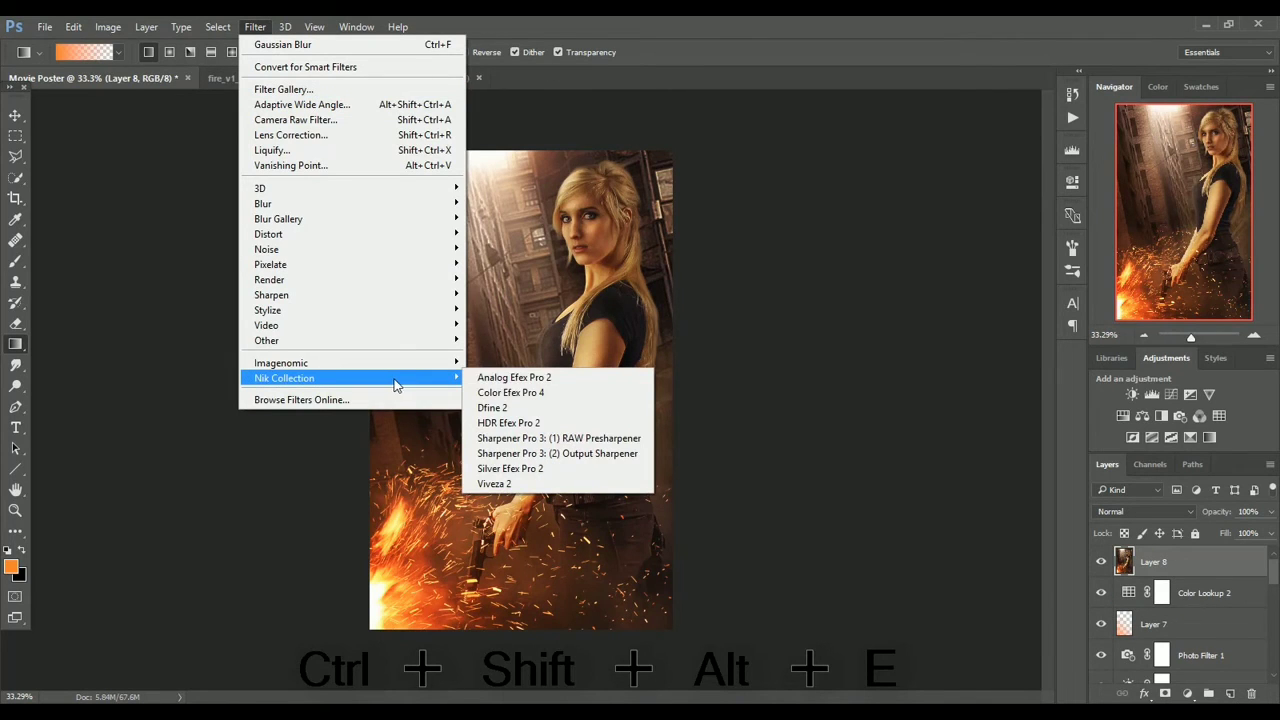
left_click(526, 393)
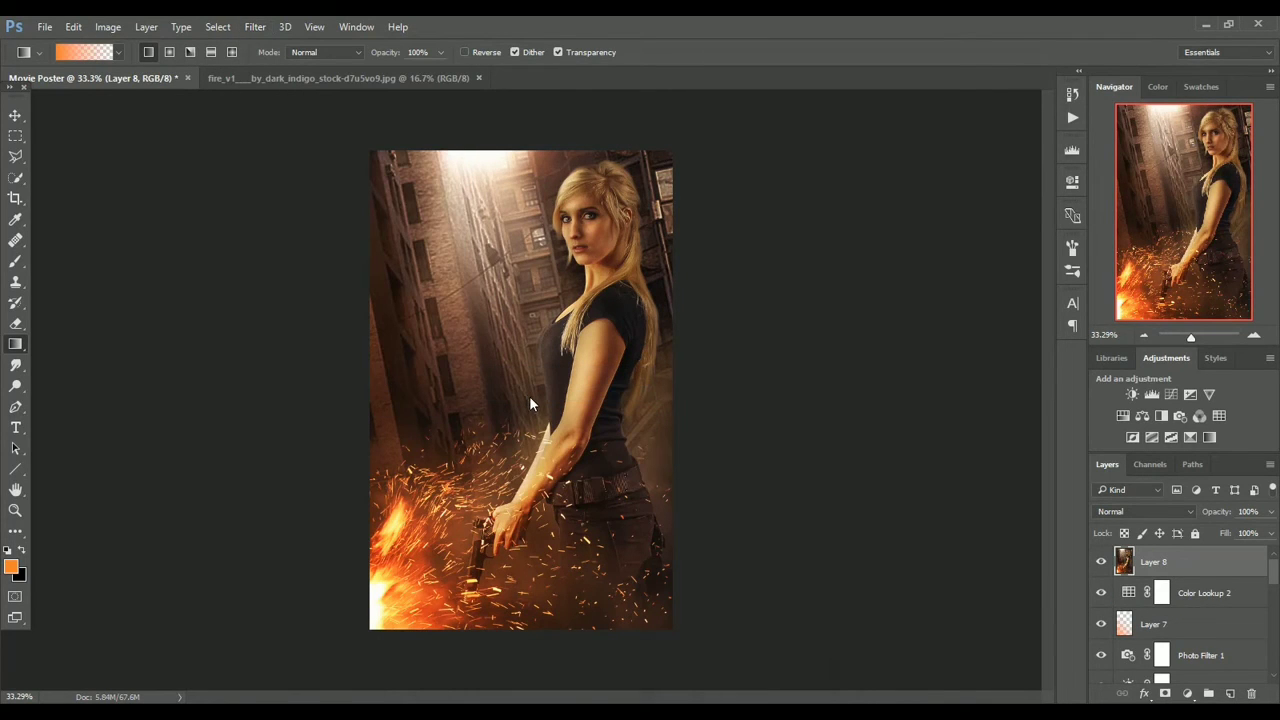
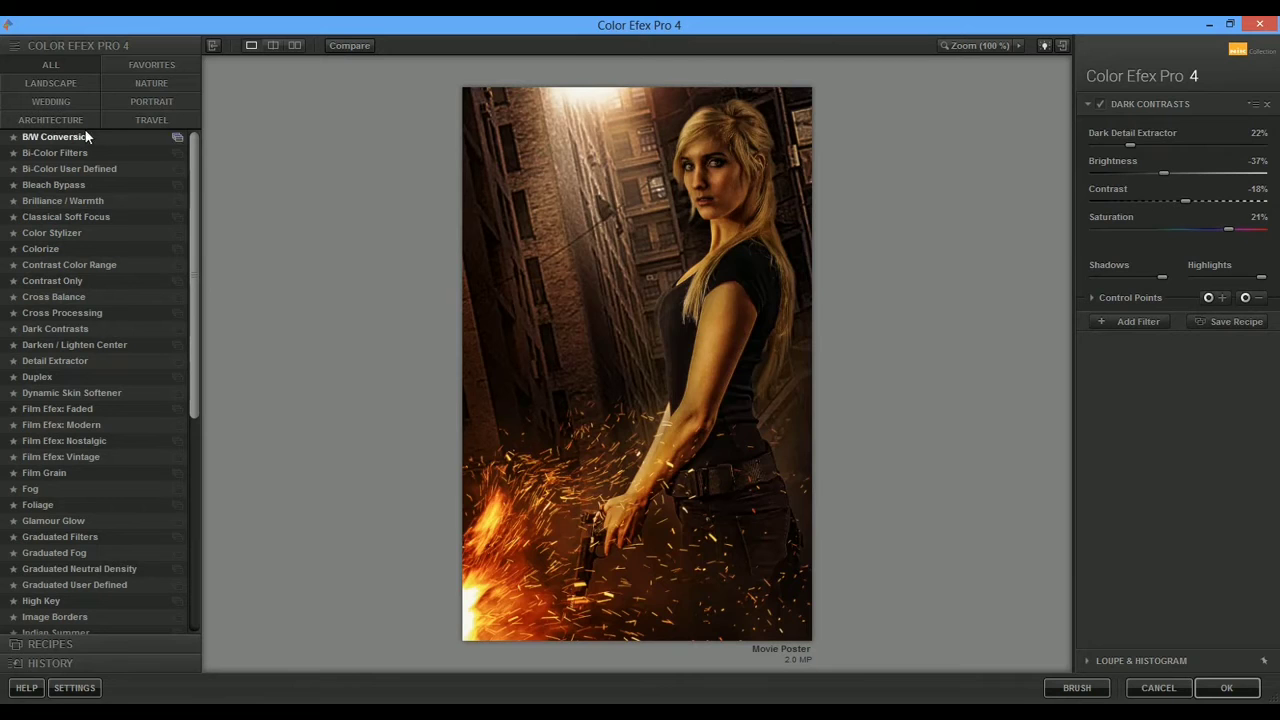
Choose the Bi-Color Filters effect with the Cool/Warm 1 color set.
left_click(73, 157)
left_click(1240, 139)
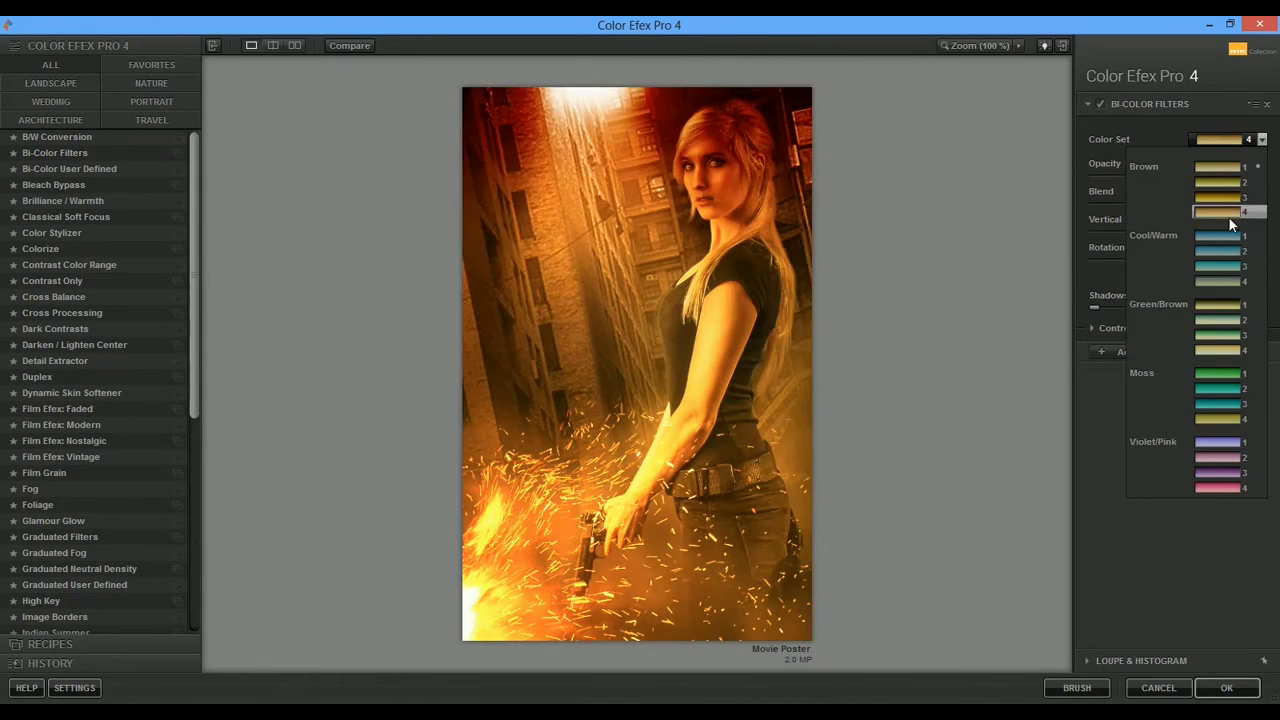
left_click(1232, 248)
Set the bi-color filter's opacity to 36%, blend to 67%, vertical shift to 49% and rotation to 282°.
mouse_move(1175, 230)
left_mouse_down()
mouse_move(1208, 256)
mouse_move(1189, 257)
mouse_move(1228, 259)
mouse_move(1158, 230)
mouse_move(1176, 231)
left_mouse_up()
left_click_drag(1176, 174, 1152, 207)
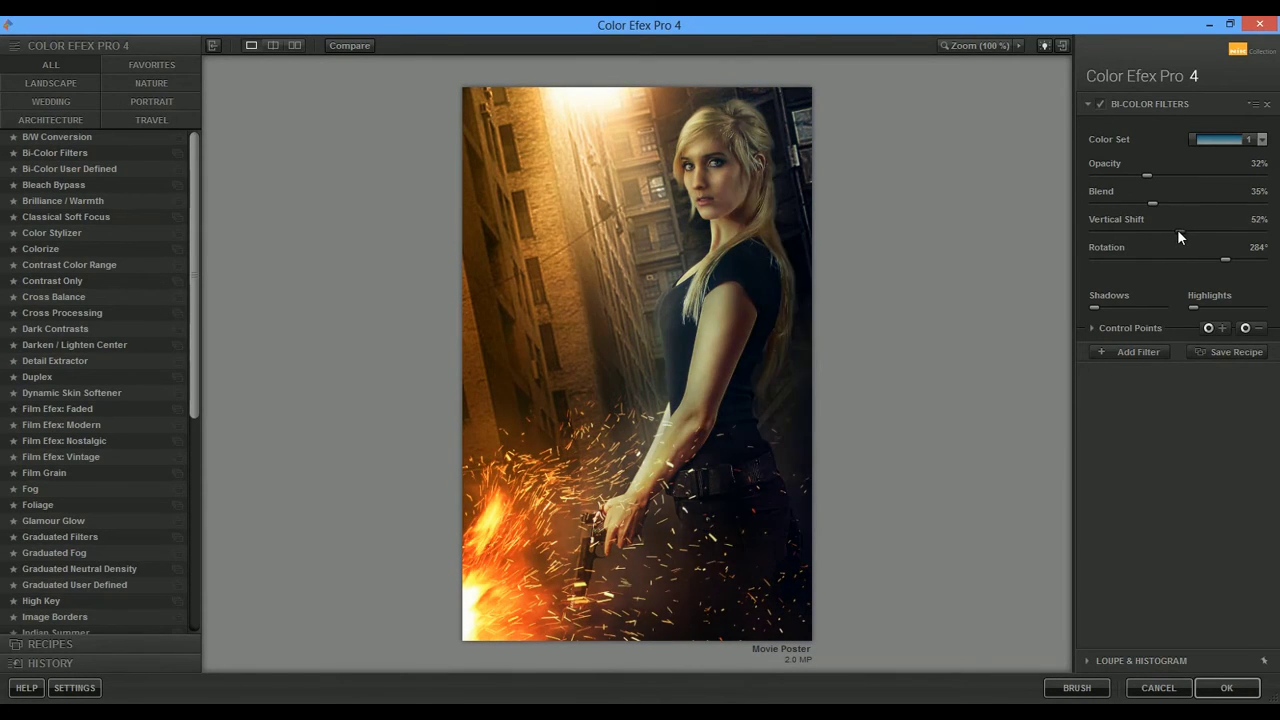
left_click_drag(1224, 259, 1182, 205)
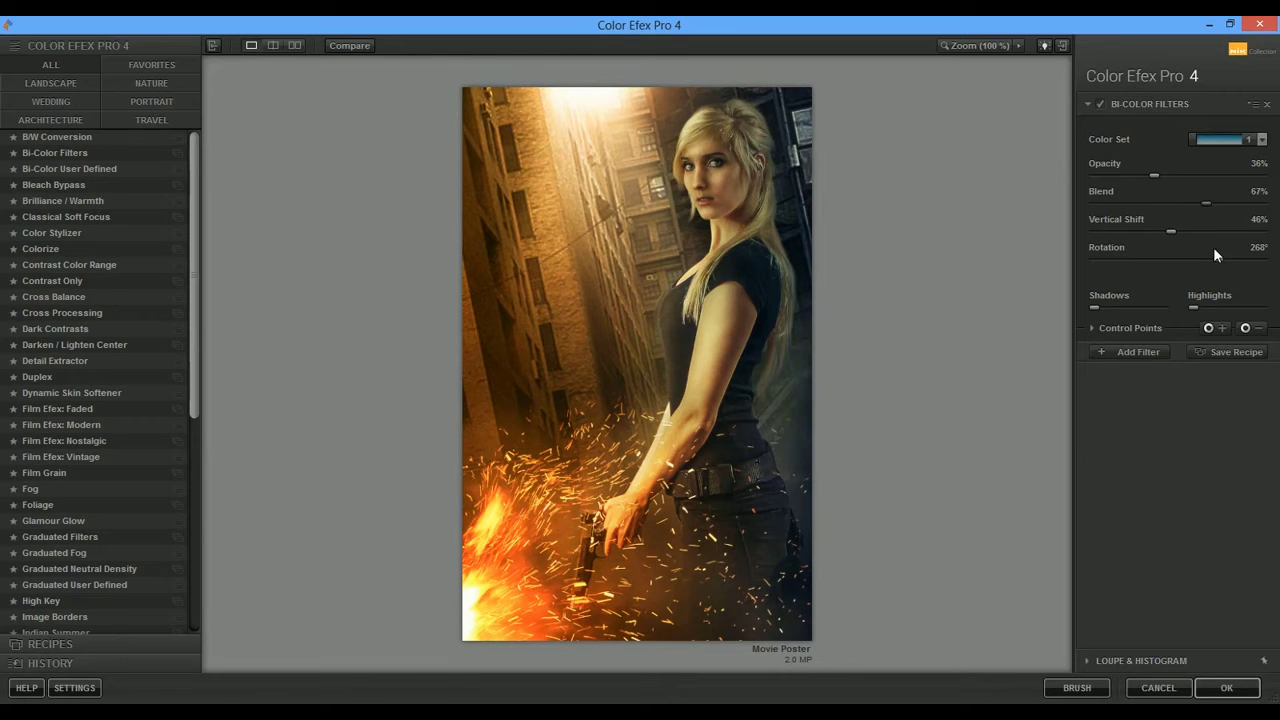
left_click_drag(1209, 256, 1228, 262)
left_click_drag(1169, 229, 1176, 229)
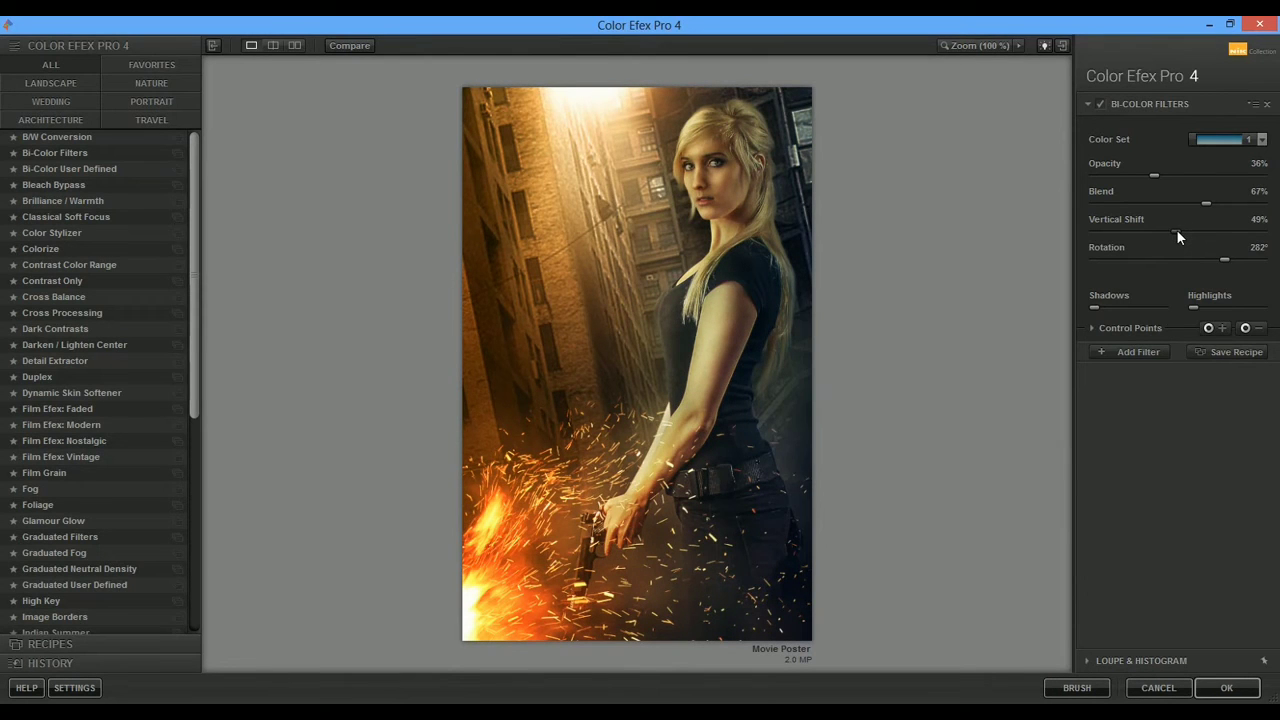
Apply the bi-color filter settings to the stamped layer and return to the poster in Photoshop.
left_click(1227, 688)
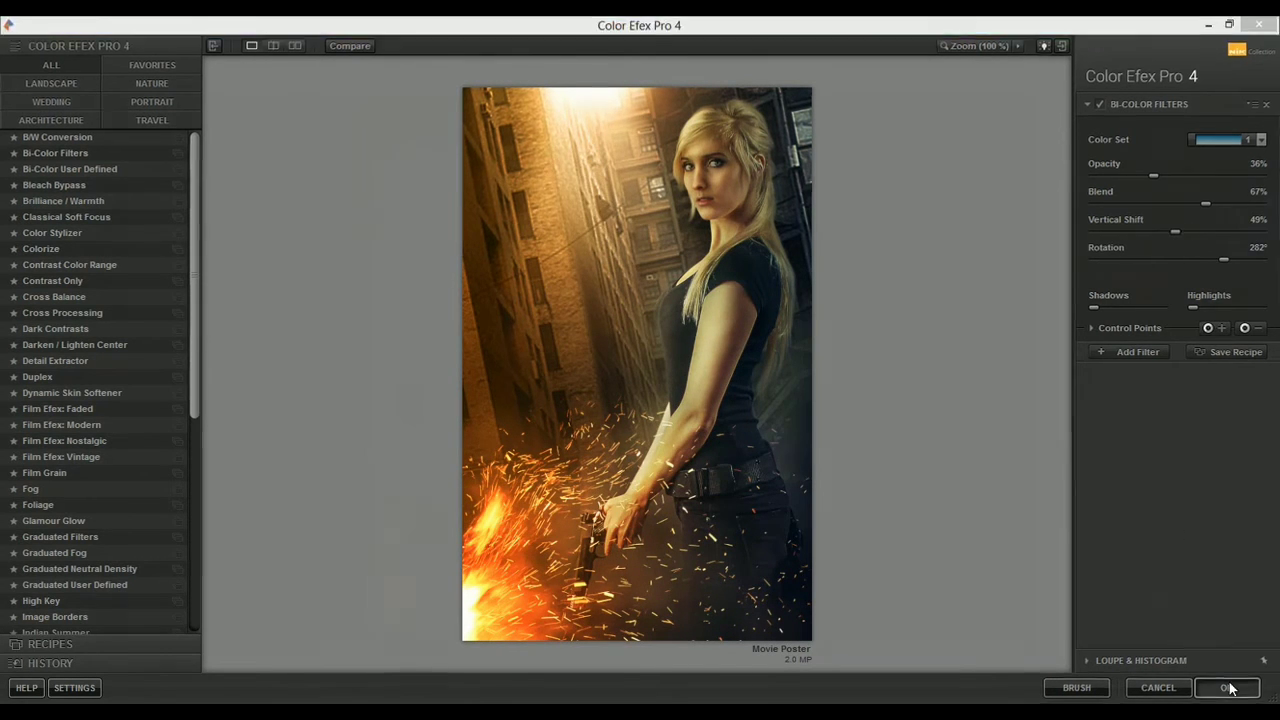
left_click(255, 27)
left_click(258, 28)
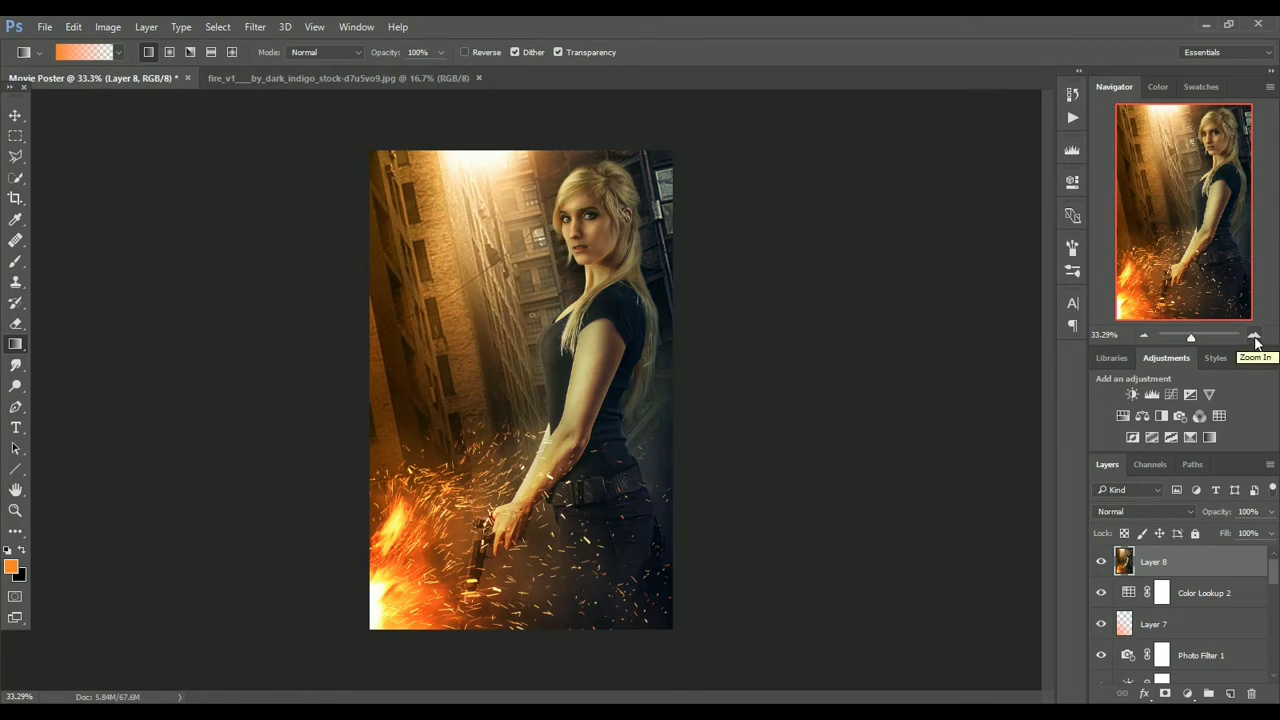
Add a Brightness/Contrast adjustment layer above the stamped layer with brightness 13 and contrast 26.
left_click_drag(1191, 338, 1193, 342)
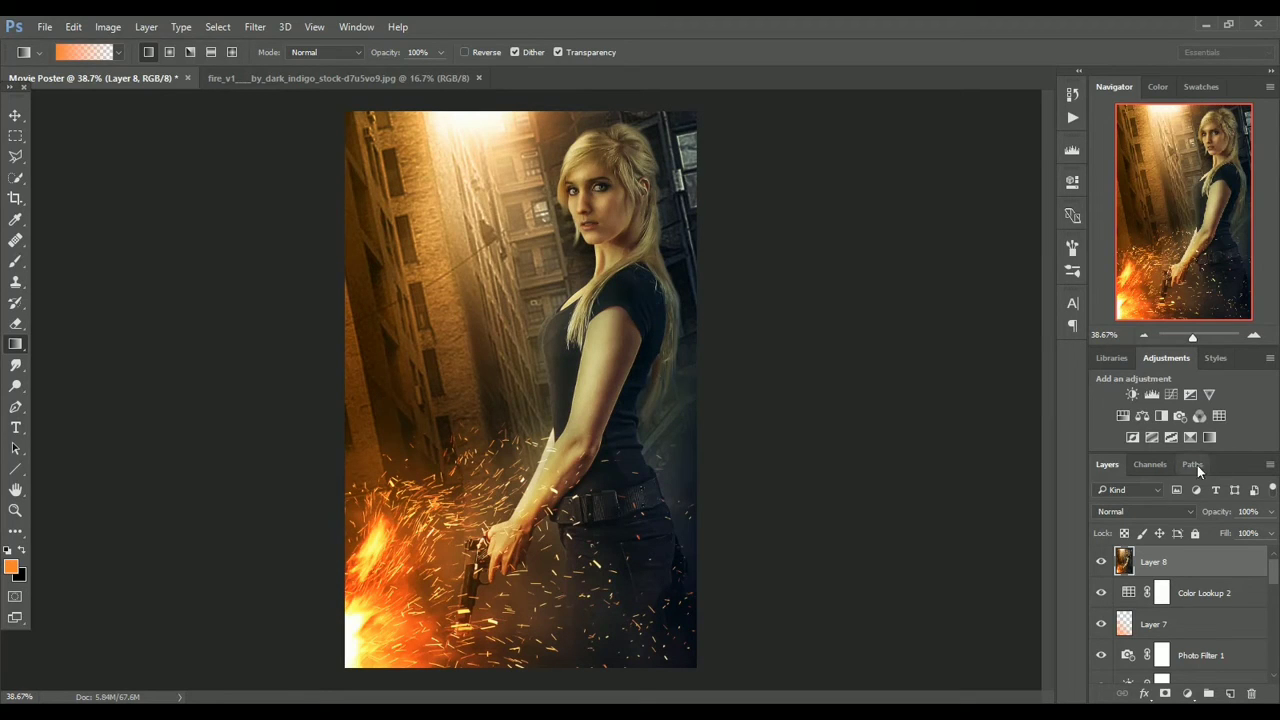
left_click(1132, 394)
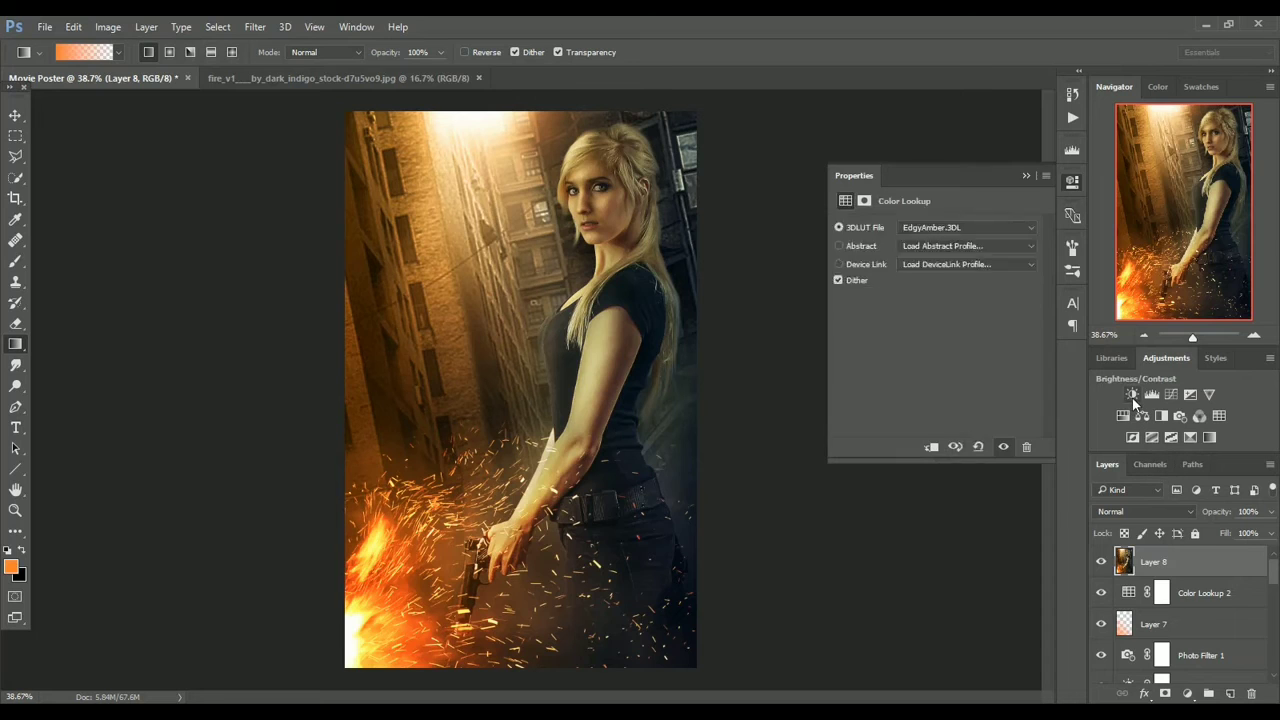
mouse_move(938, 264)
left_mouse_down()
mouse_move(960, 296)
mouse_move(940, 268)
left_mouse_up()
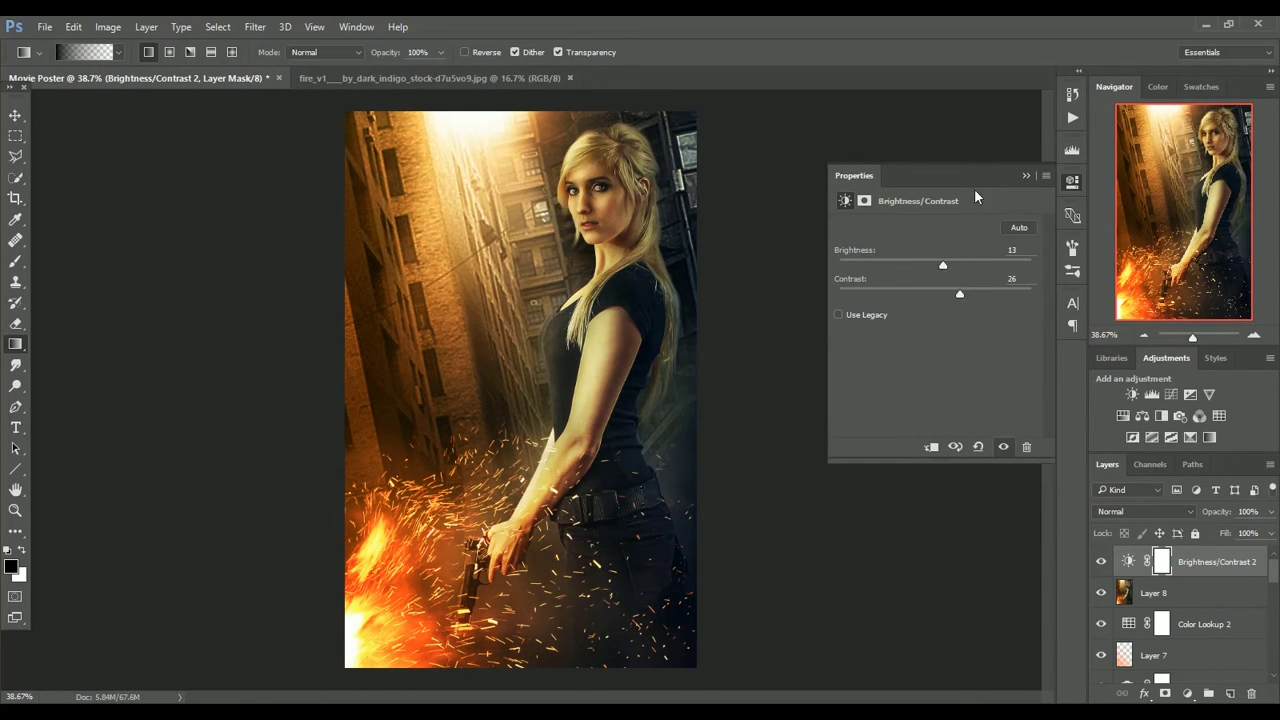
left_click(1026, 176)
Compare the poster with and without the new Brightness/Contrast layer, and delete that layer.
left_click(1101, 562)
left_click(1101, 562)
left_click_drag(1193, 338, 1194, 338)
left_click(1145, 336)
left_click(1101, 562)
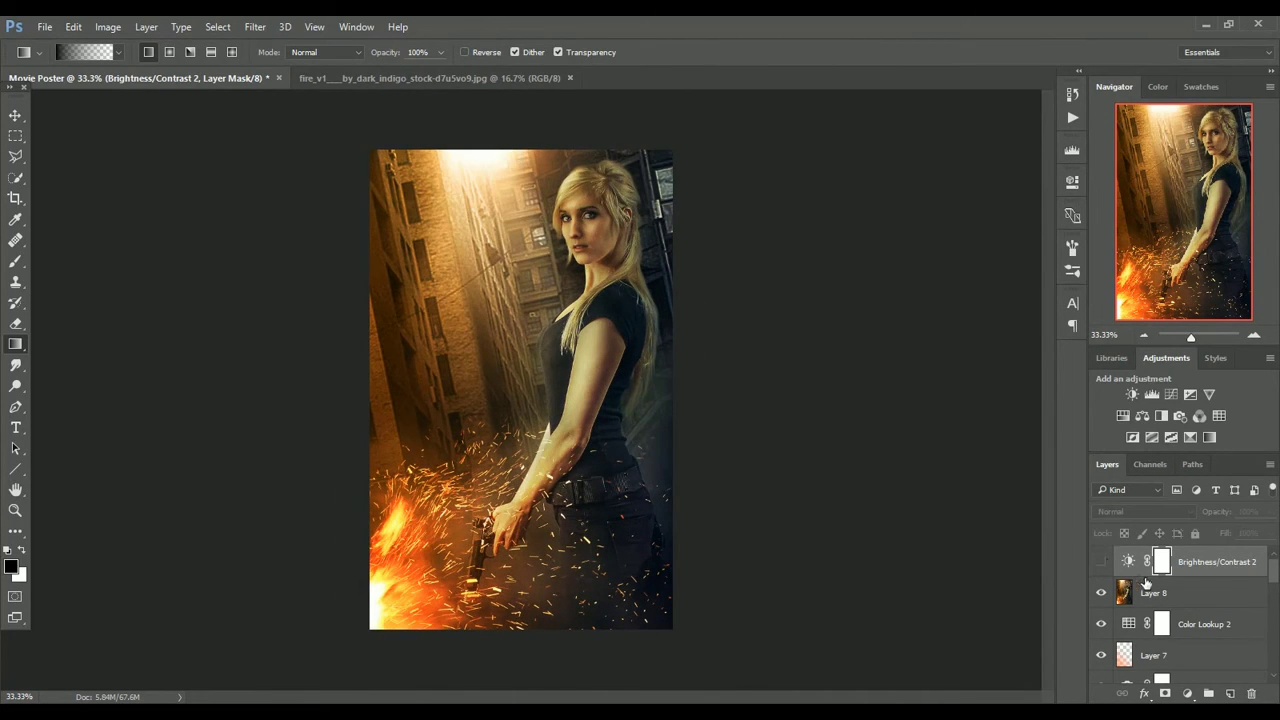
key("Delete")
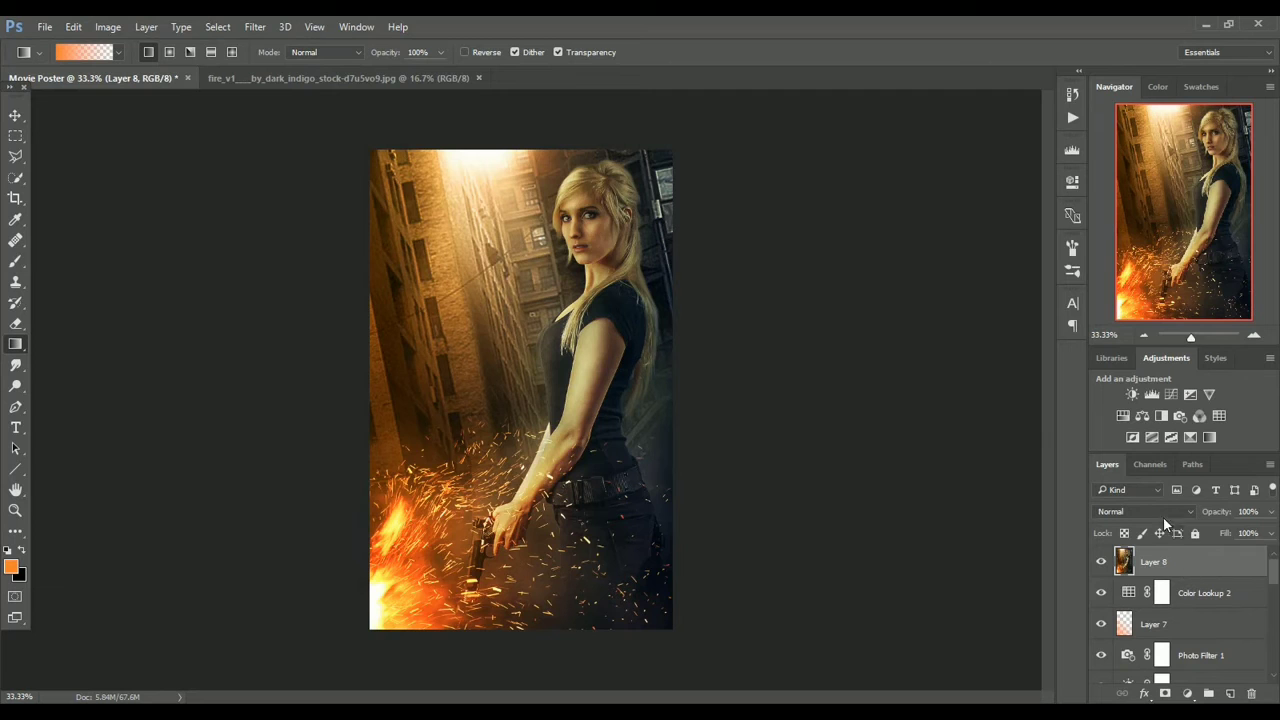
Try the Portraiture filter on the stamped layer with the Smoothing: Medium preset and softness 22, and undo it.
left_click(255, 26)
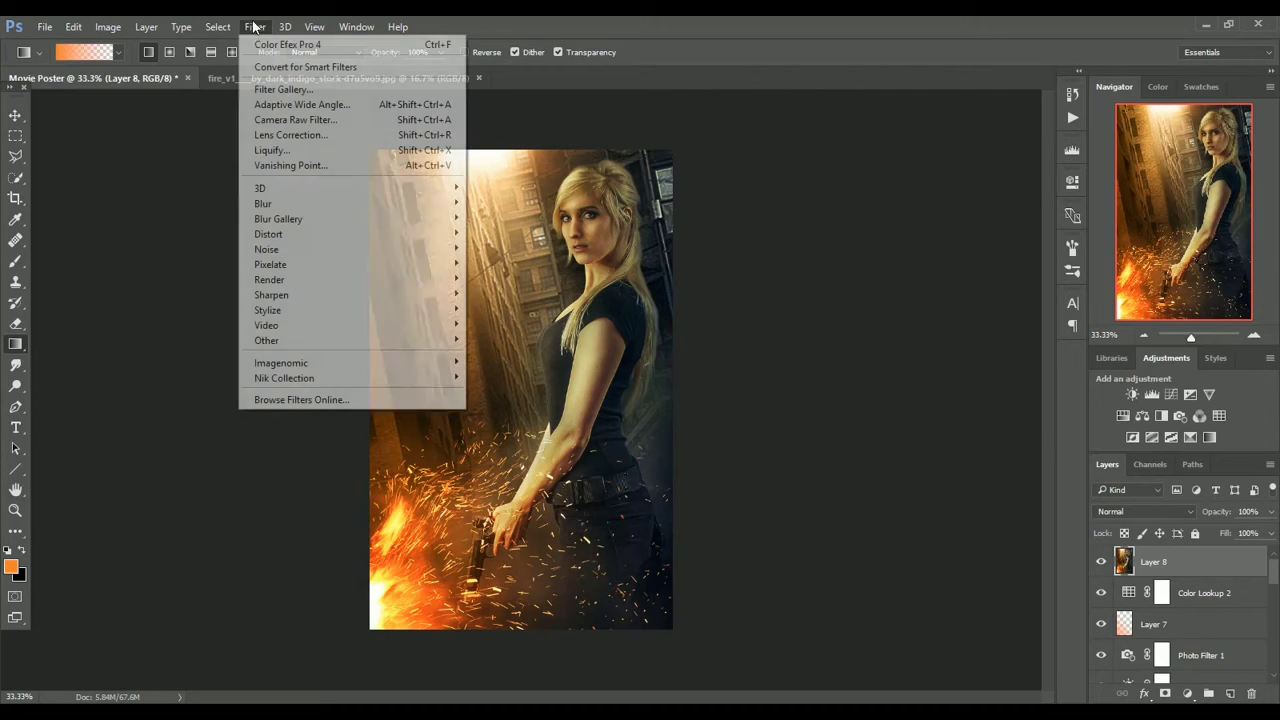
mouse_move(388, 358)
left_click(517, 363)
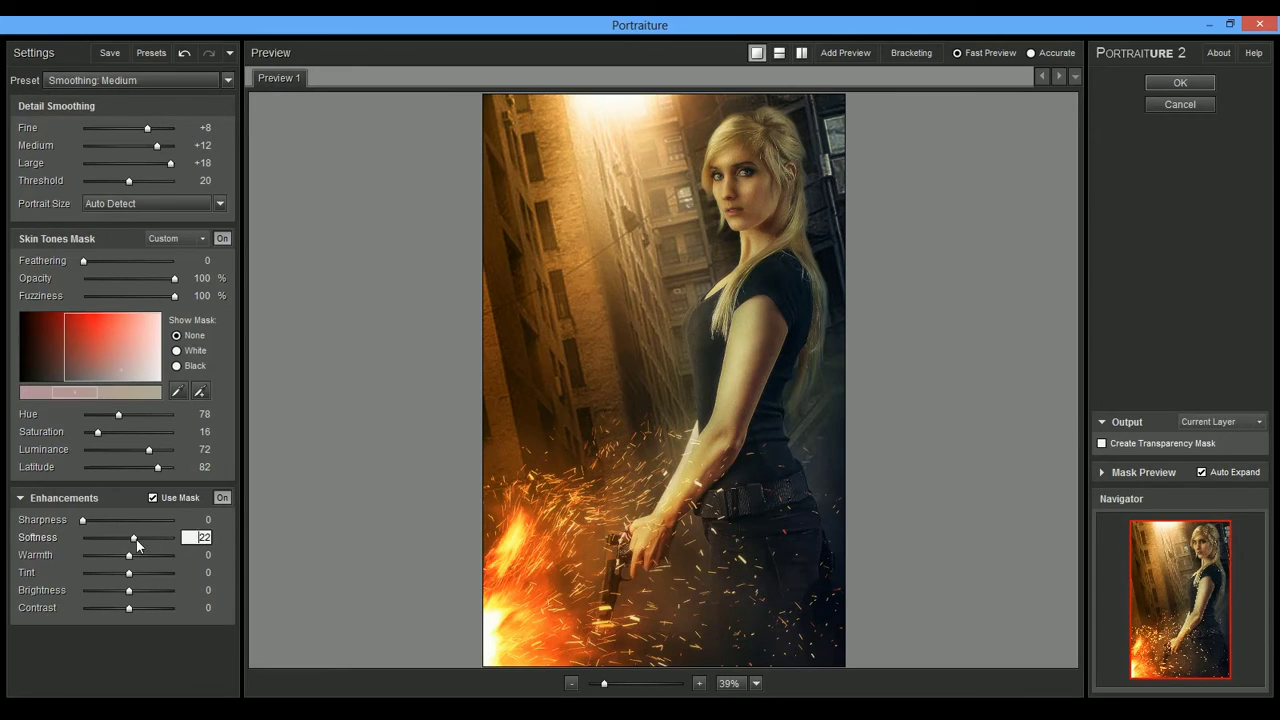
left_click(1176, 84)
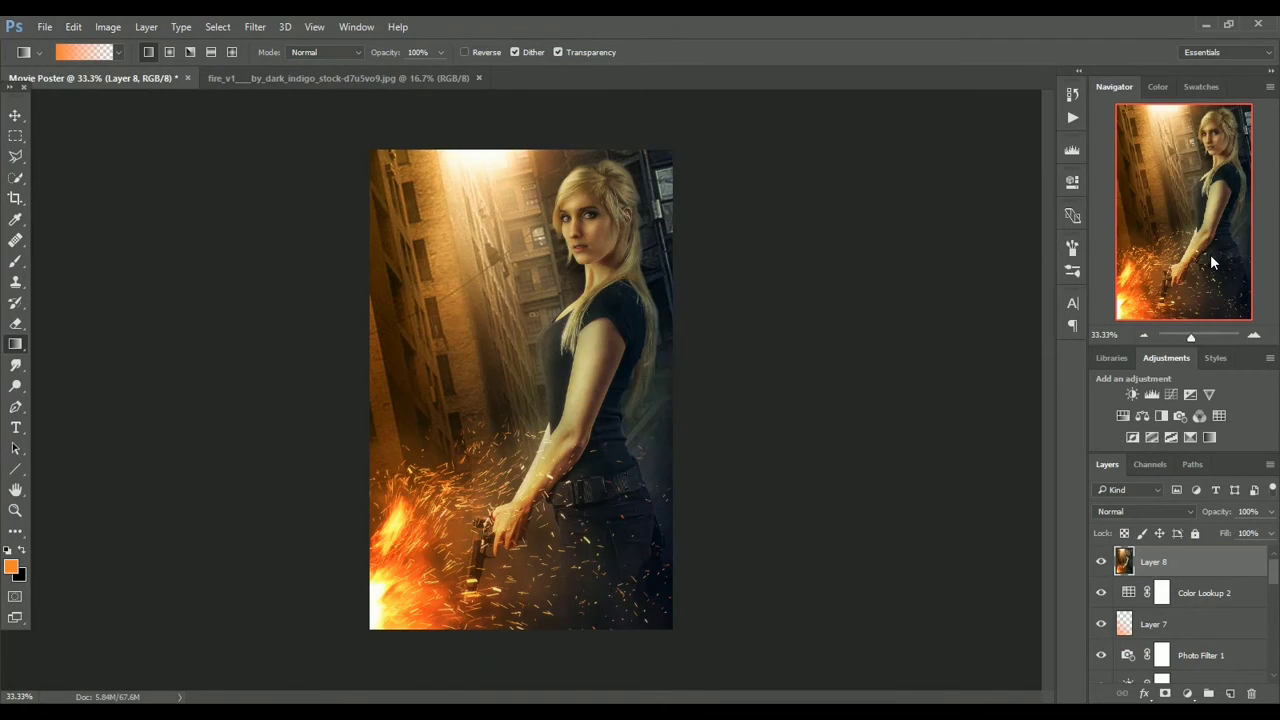
key("ctrl+z")
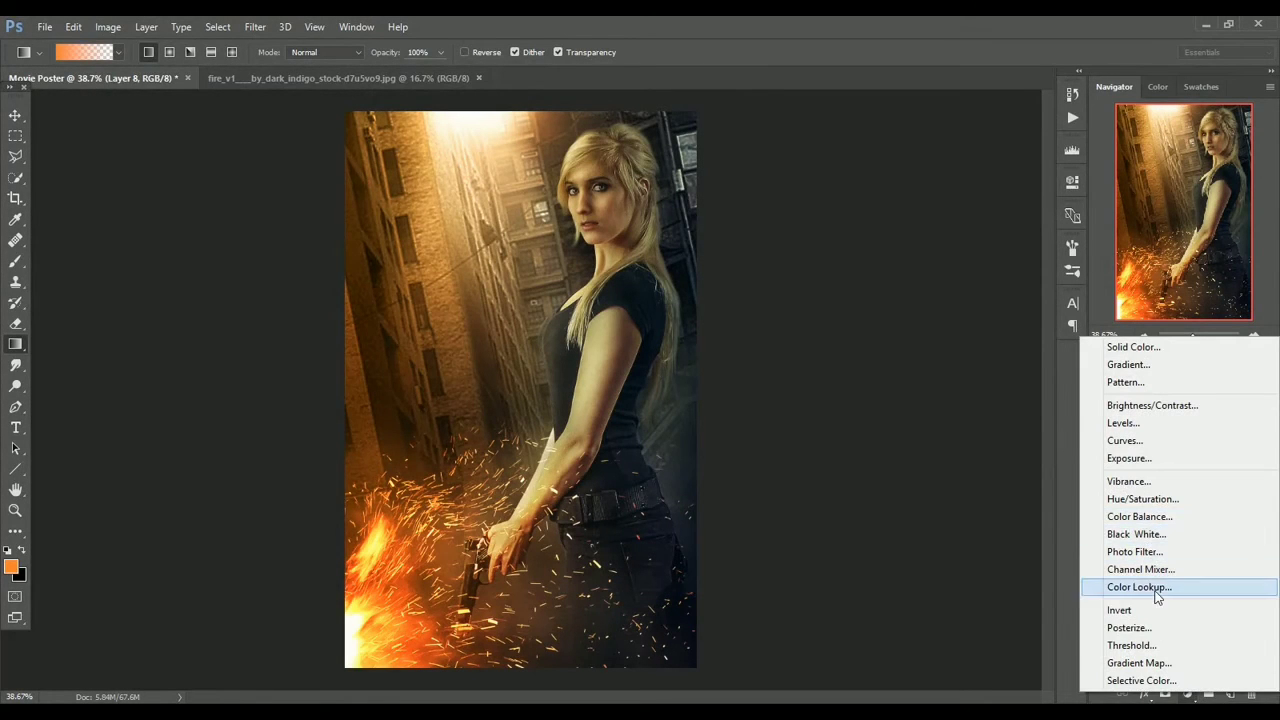
Add a Color Lookup adjustment layer above the stamped layer with a dark, muted 3D LUT.
left_click(1139, 587)
left_click(909, 247)
left_click(935, 227)
left_click(936, 226)
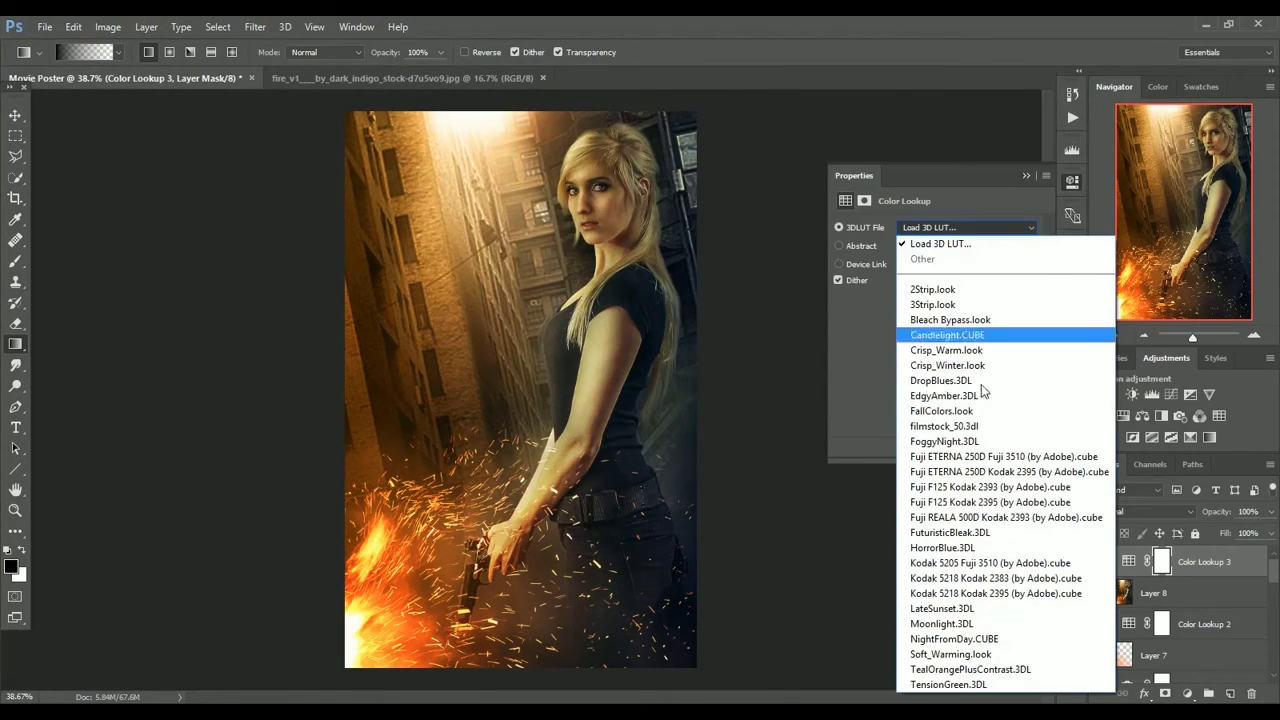
left_click(985, 434)
left_click(1025, 176)
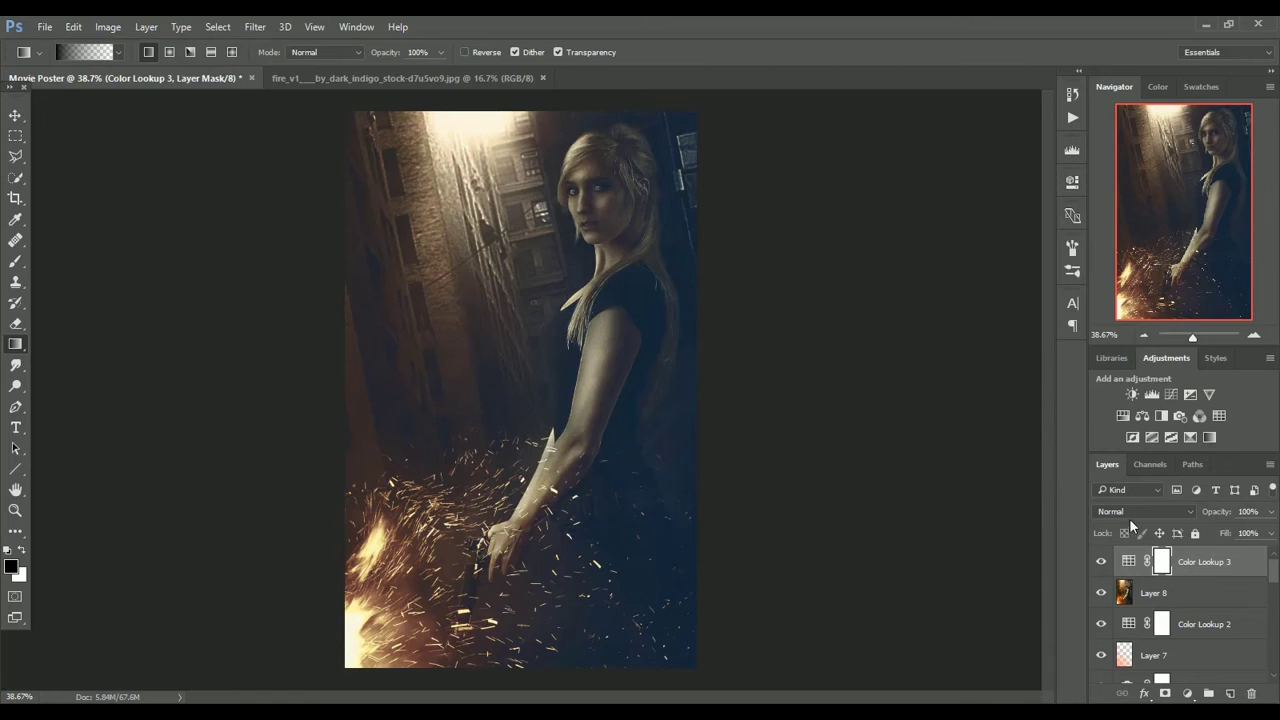
Set the third Color Lookup layer's blend mode to Lighten and reduce its opacity to about half.
left_click(1126, 508)
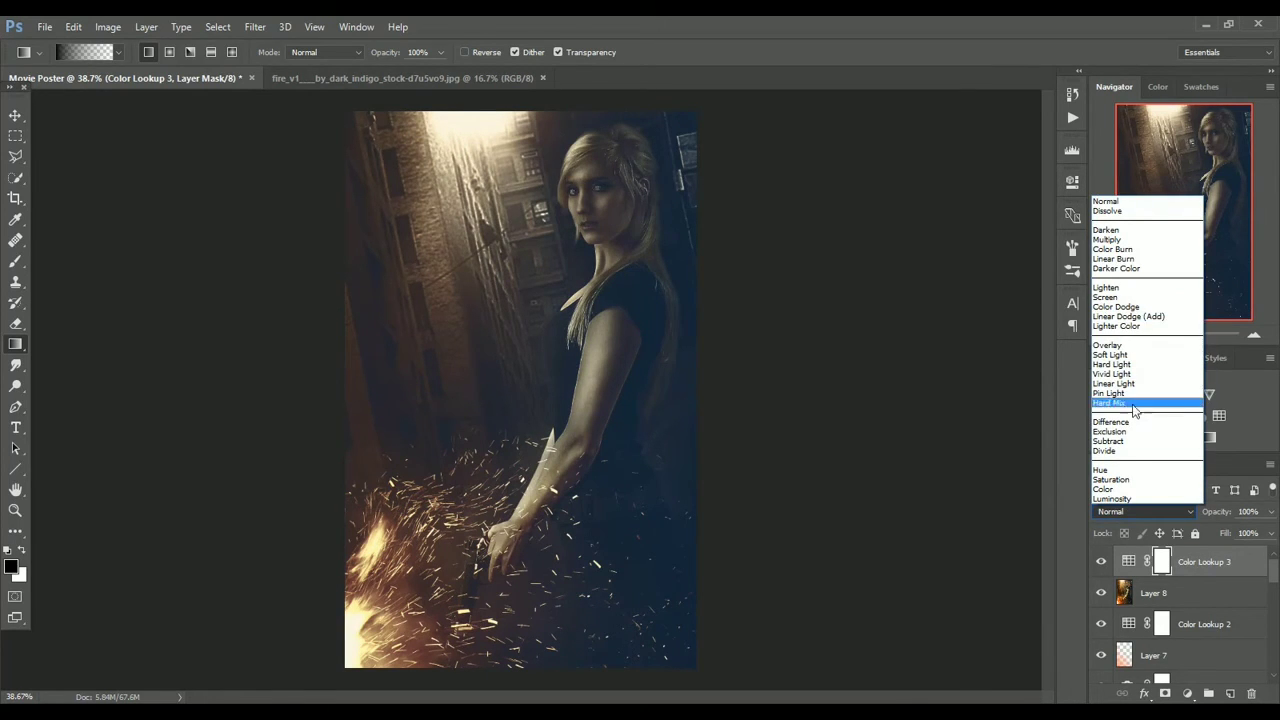
left_click(1106, 288)
left_click_drag(1270, 516, 1235, 535)
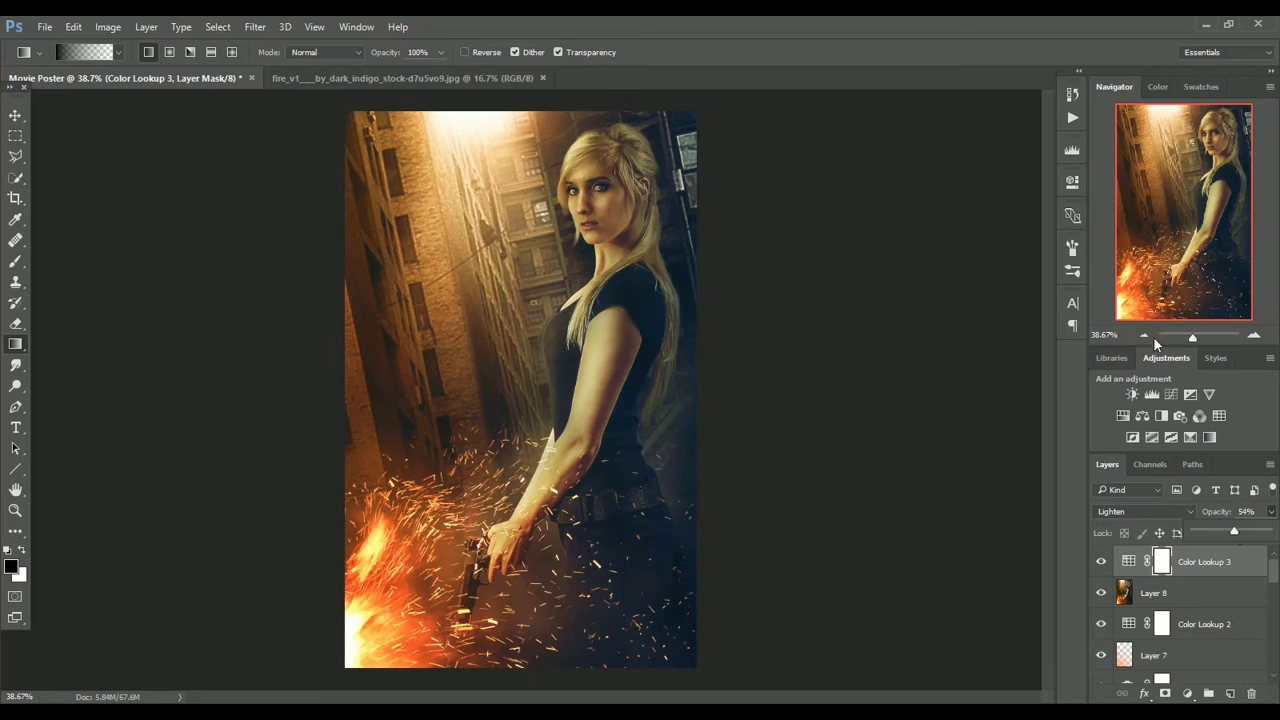
left_click(1143, 336)
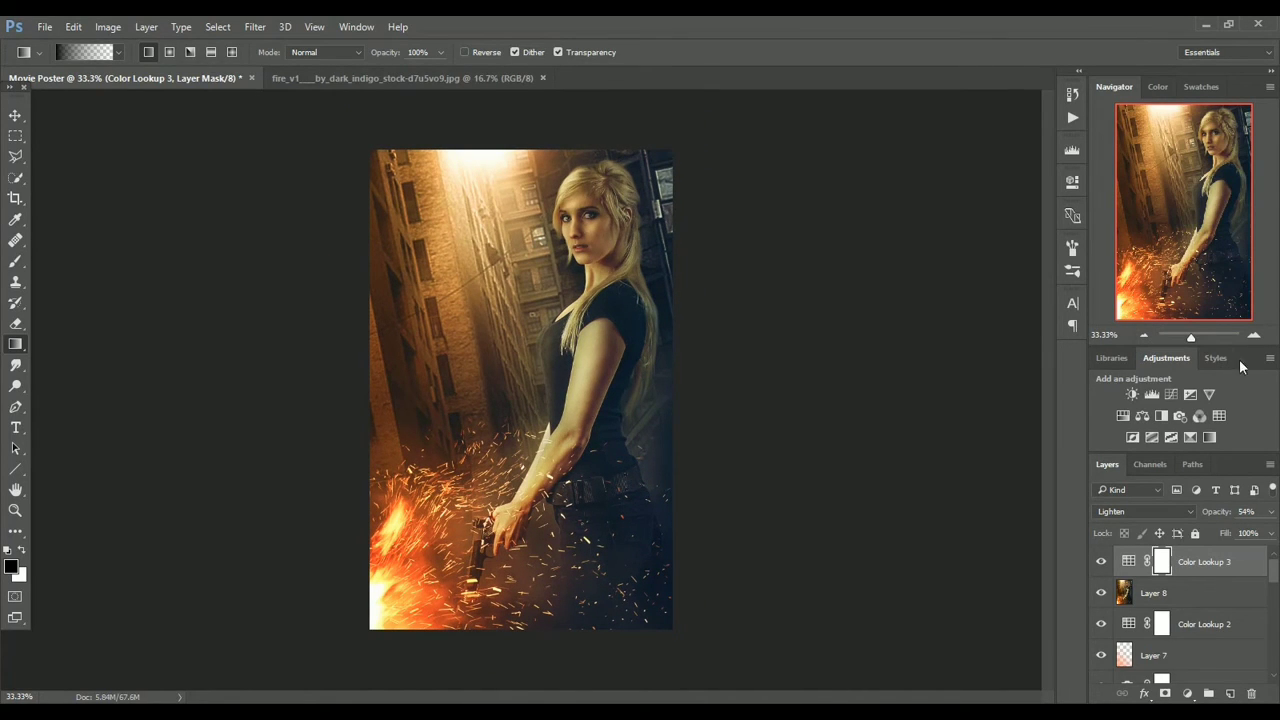
left_click(1270, 511)
left_click_drag(1229, 536, 1226, 536)
Add a Curves adjustment layer and pull the highlight end of its curve down to darken the whole image.
left_click(1171, 395)
left_click_drag(1036, 287, 1048, 327)
left_click(1026, 176)
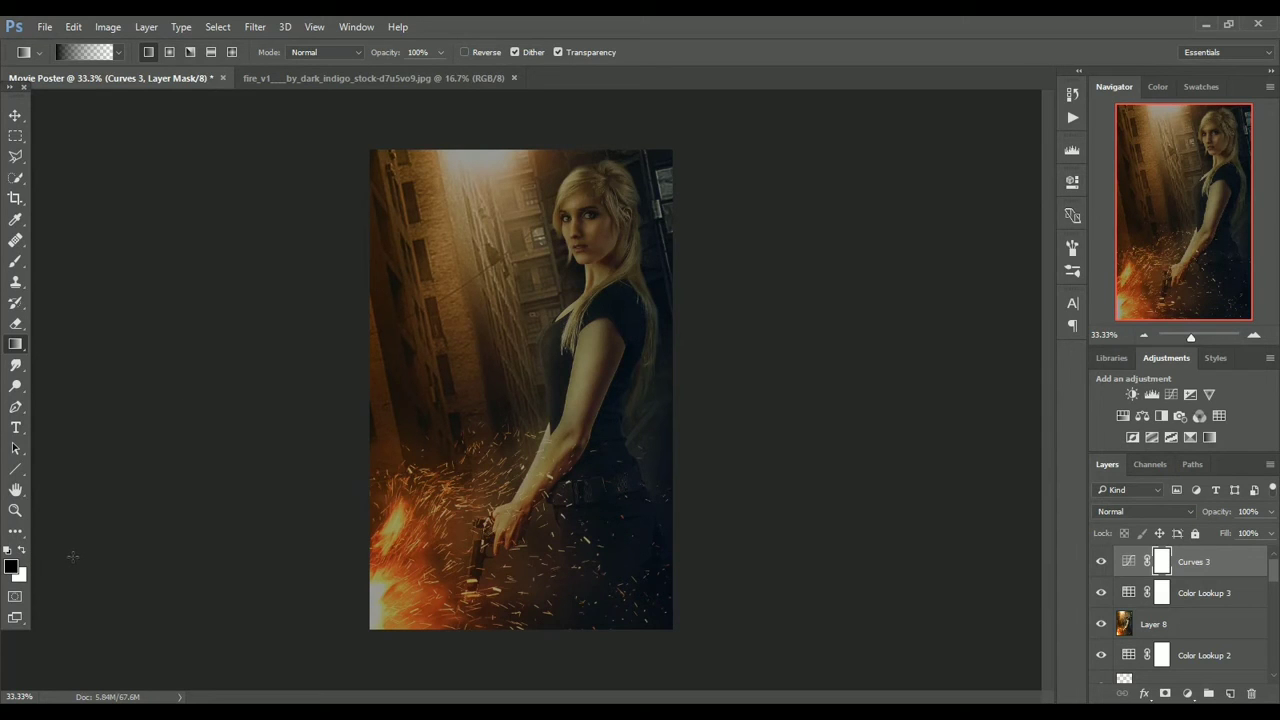
Paint black on the Curves mask with a soft 1900 px brush at 49% opacity over the light beam, buildings and fire.
key("b")
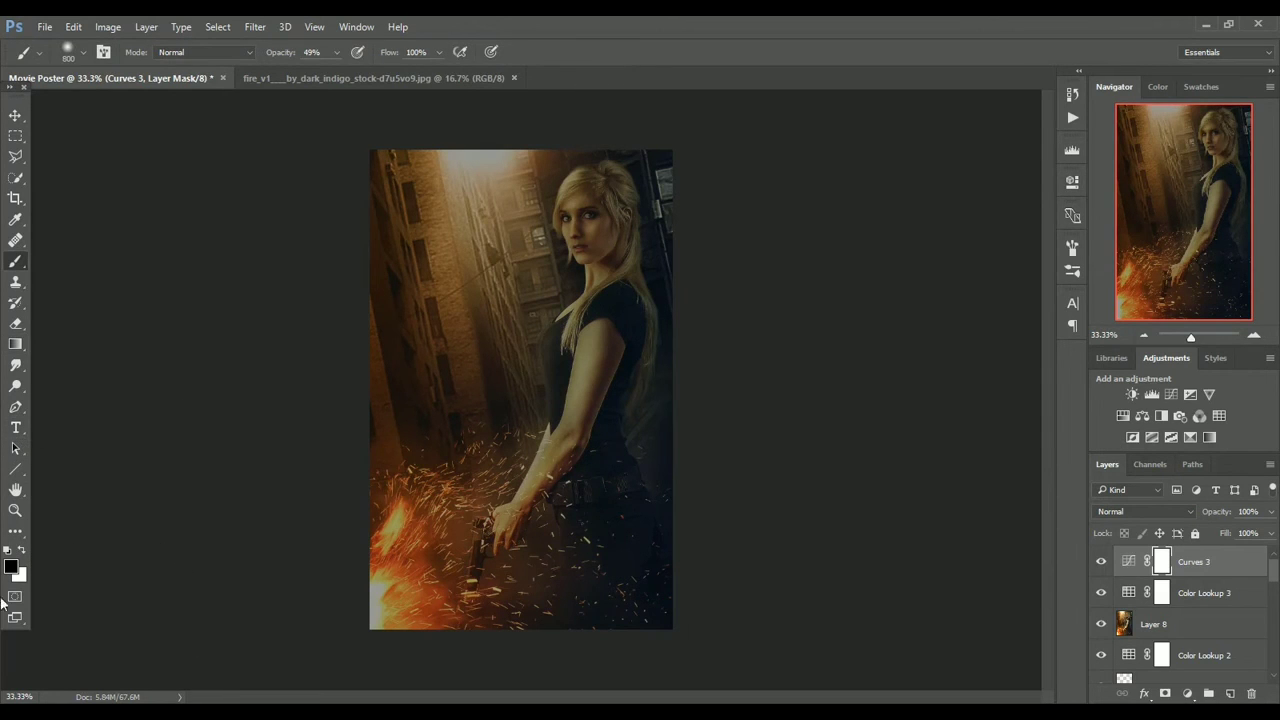
left_click(463, 213)
key("bracketright")
key("bracketright")
key("bracketright")
key("bracketright")
key("bracketright")
key("bracketright")
key("bracketright")
key("bracketright")
key("bracketright")
key("bracketright")
key("bracketright")
left_click(478, 237)
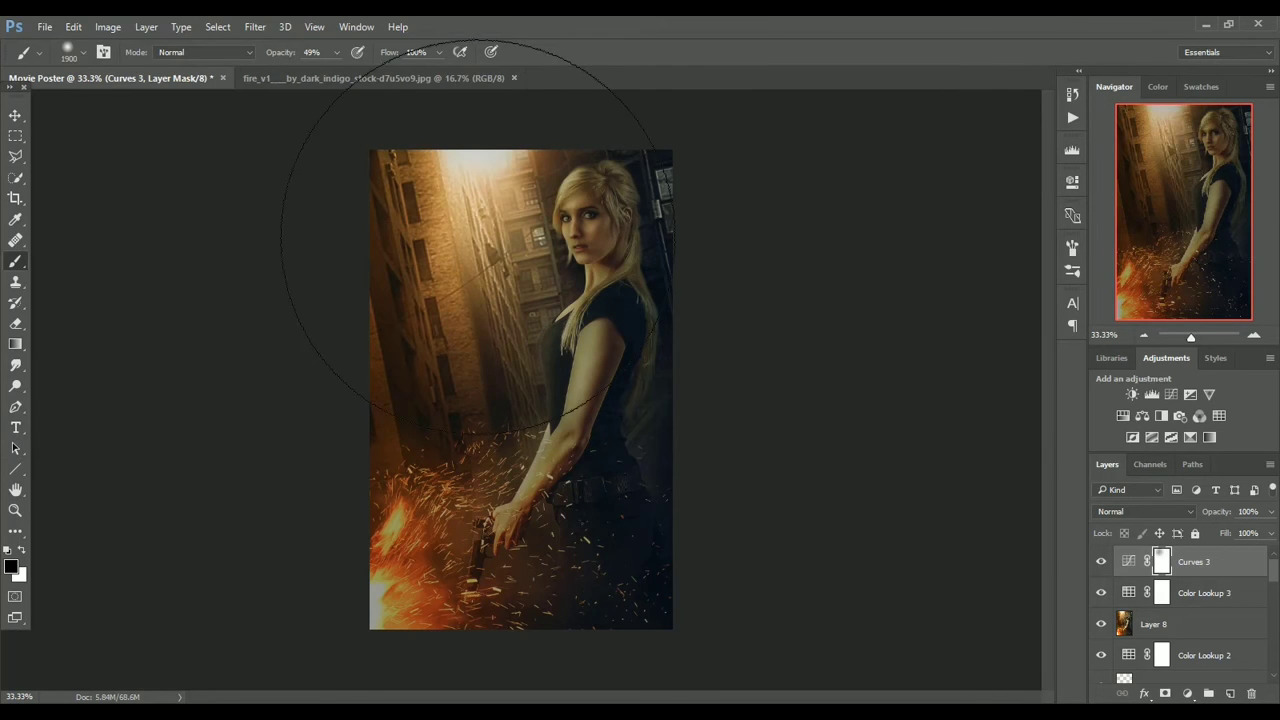
left_click(476, 269)
left_click(481, 277)
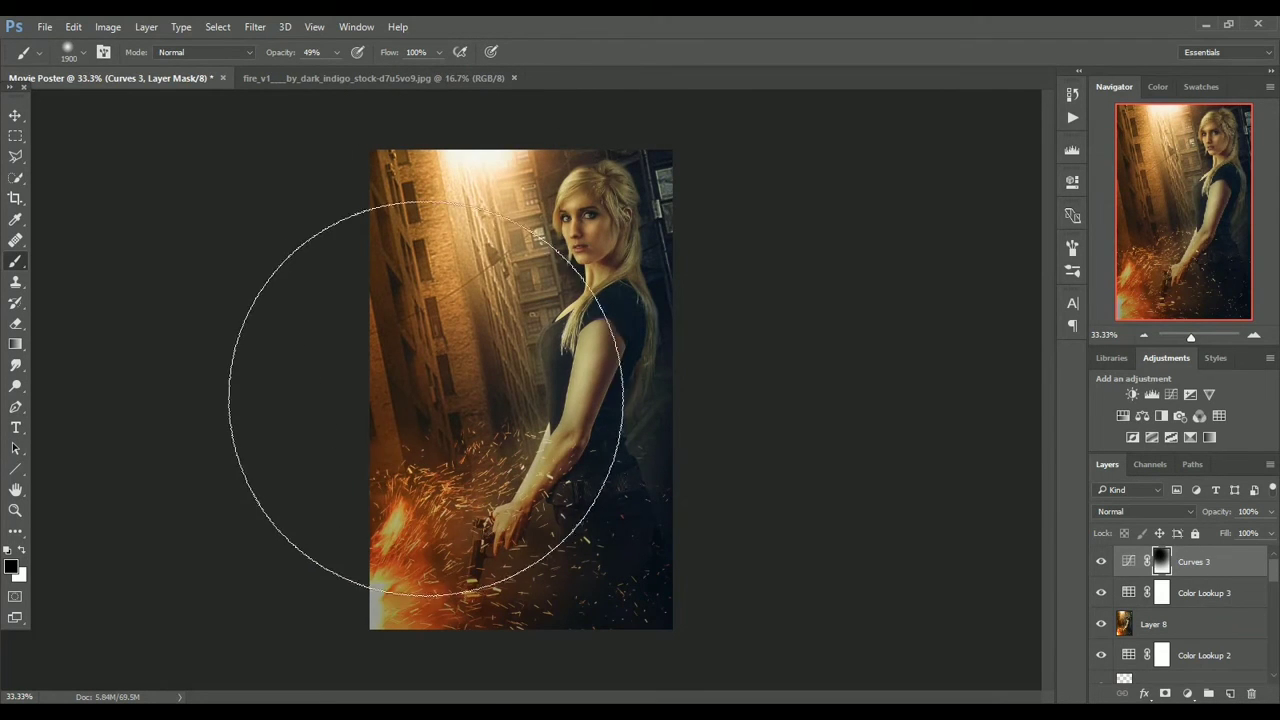
left_click(369, 486)
left_click(371, 557)
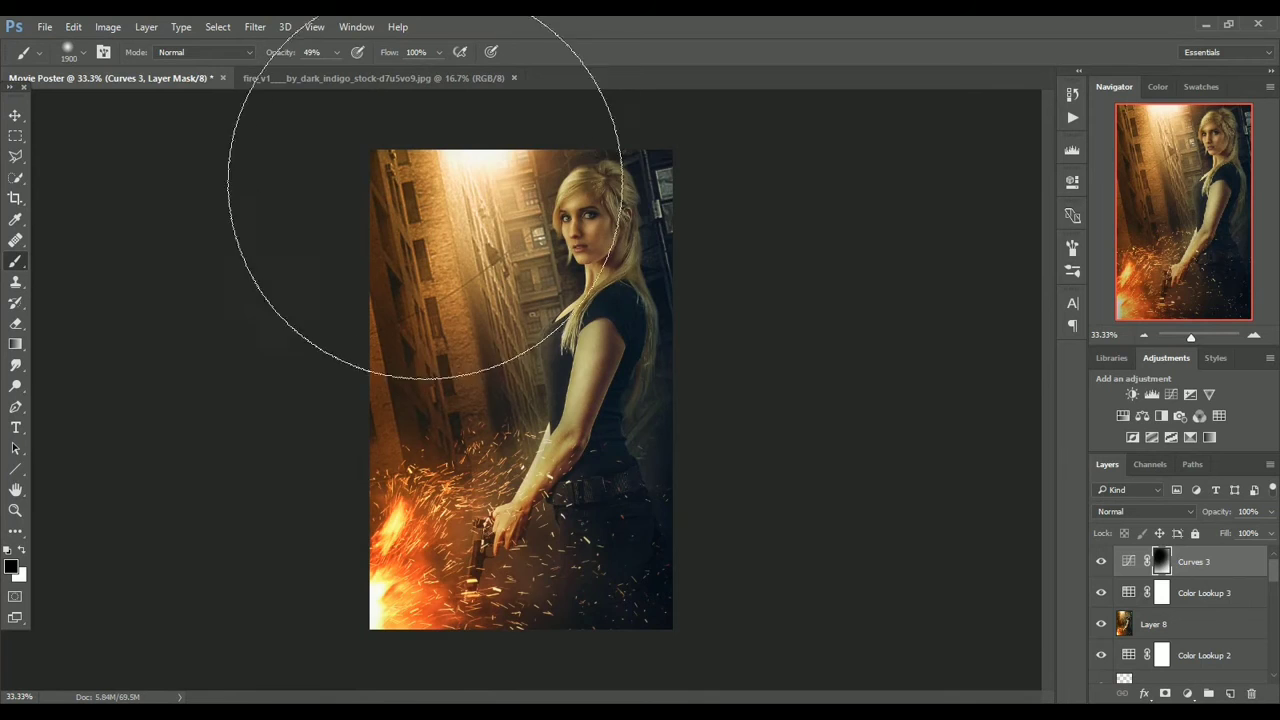
Reduce the brush to 1000 px and refine the Curves mask so only the poster's outer edges remain darkened.
key("bracketleft")
key("bracketleft")
key("bracketleft")
key("bracketleft")
key("bracketleft")
key("bracketleft")
key("bracketleft")
key("bracketleft")
key("bracketleft")
key("bracketleft")
key("bracketleft")
key("bracketleft")
key("bracketleft")
key("bracketright")
key("bracketright")
key("bracketright")
key("bracketright")
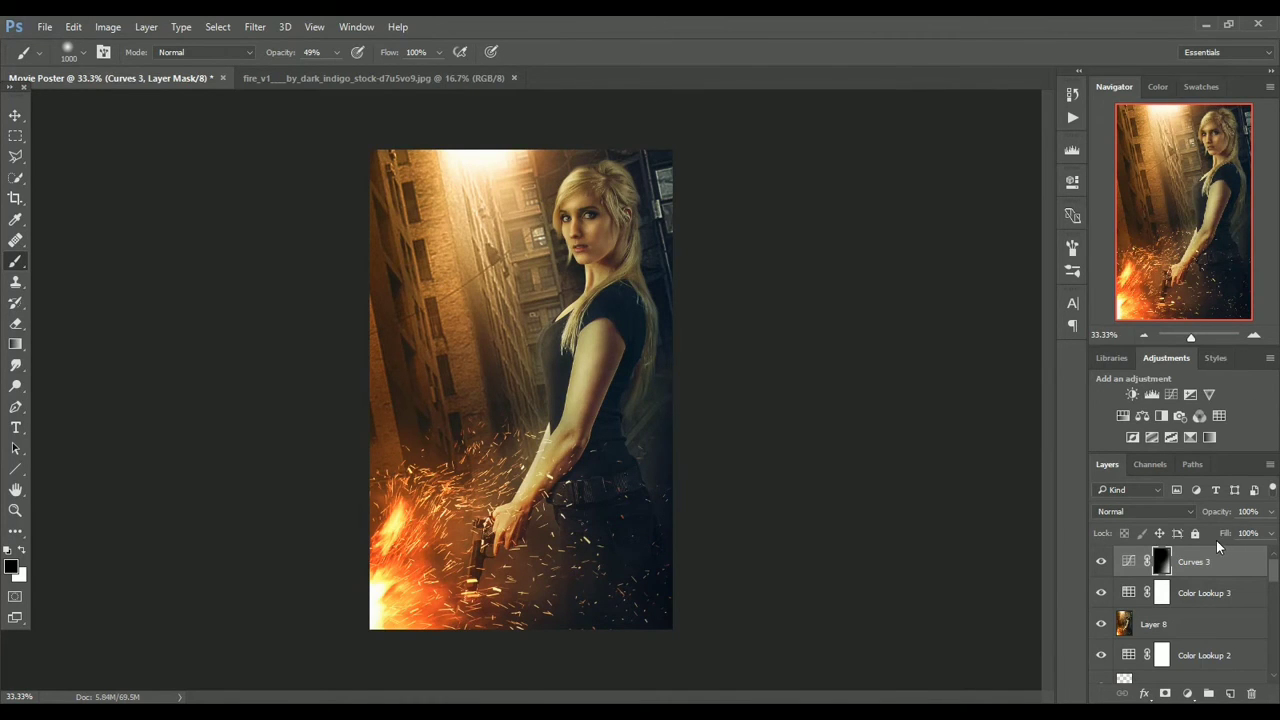
Add a Solid Color fill layer in medium gray #767676 on top of the layer stack.
left_click(1187, 693)
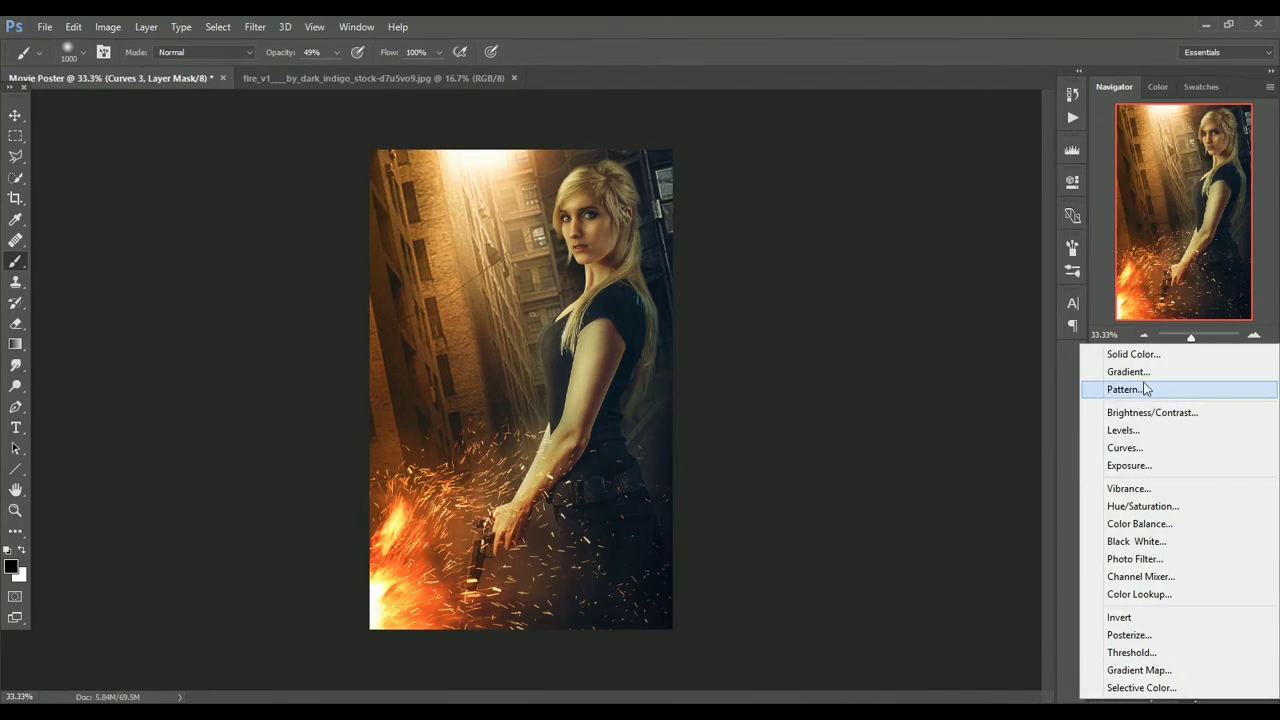
left_click(1134, 354)
left_click(821, 343)
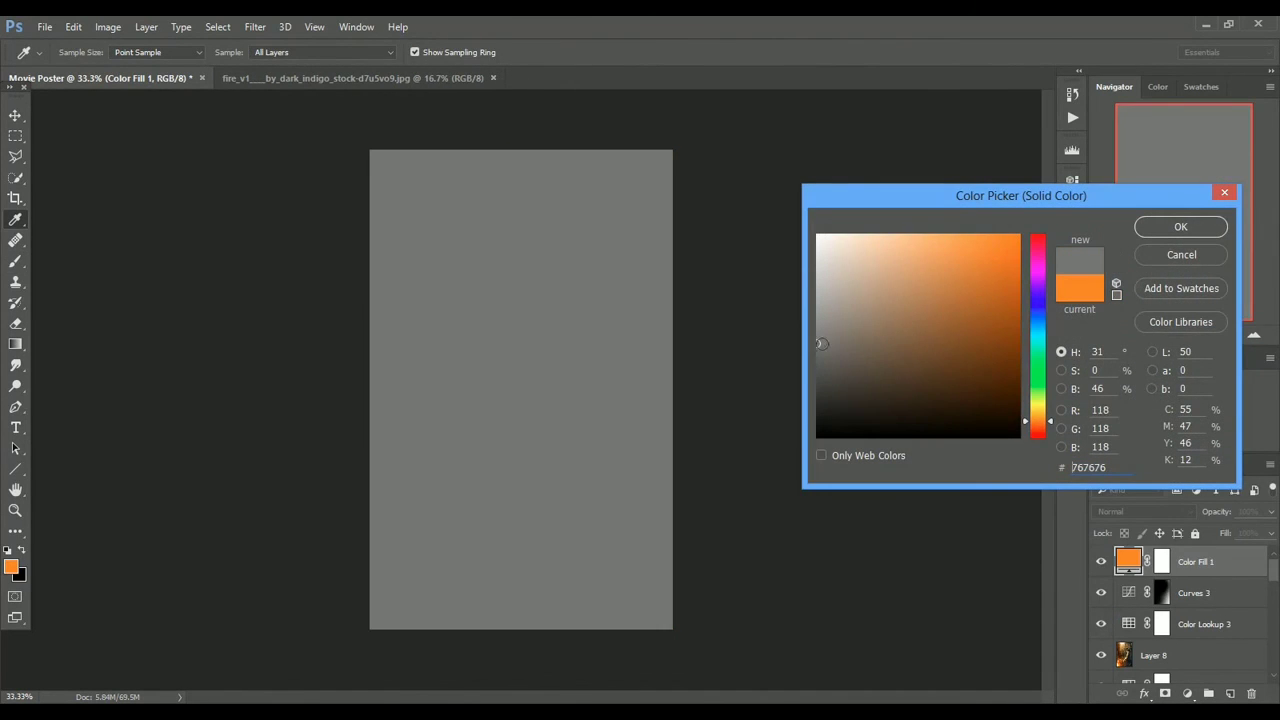
left_click(1178, 230)
Set the gray fill layer's blend mode to Screen and its opacity to 10%.
left_click(1141, 509)
left_click(1106, 352)
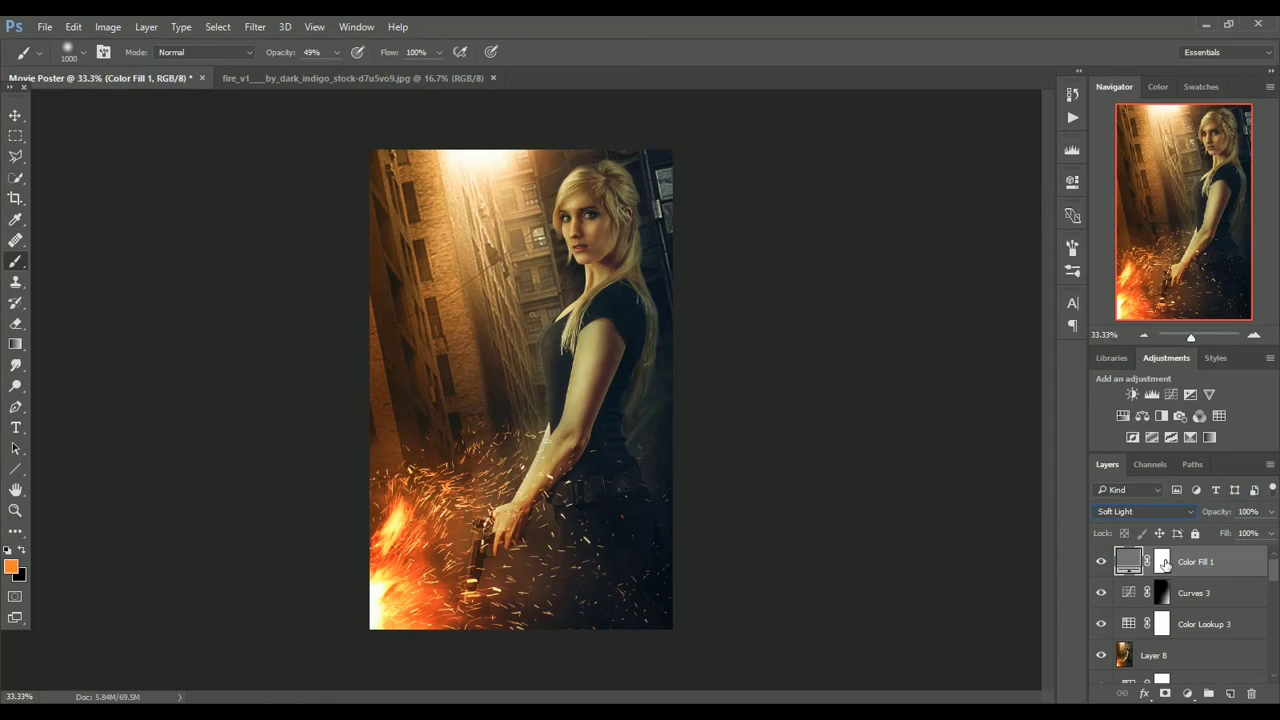
left_click(1134, 511)
left_click(1134, 505)
left_click(1137, 510)
left_click(1126, 301)
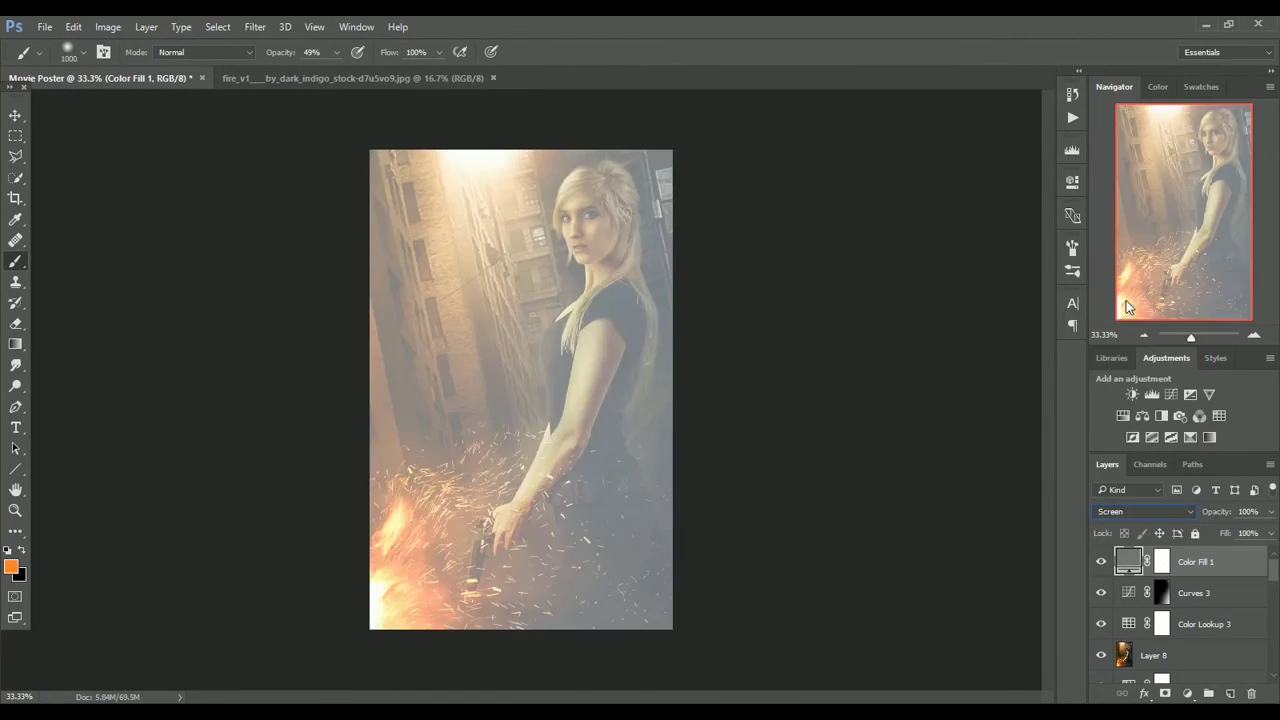
left_click(1270, 511)
left_click_drag(1268, 533, 1207, 533)
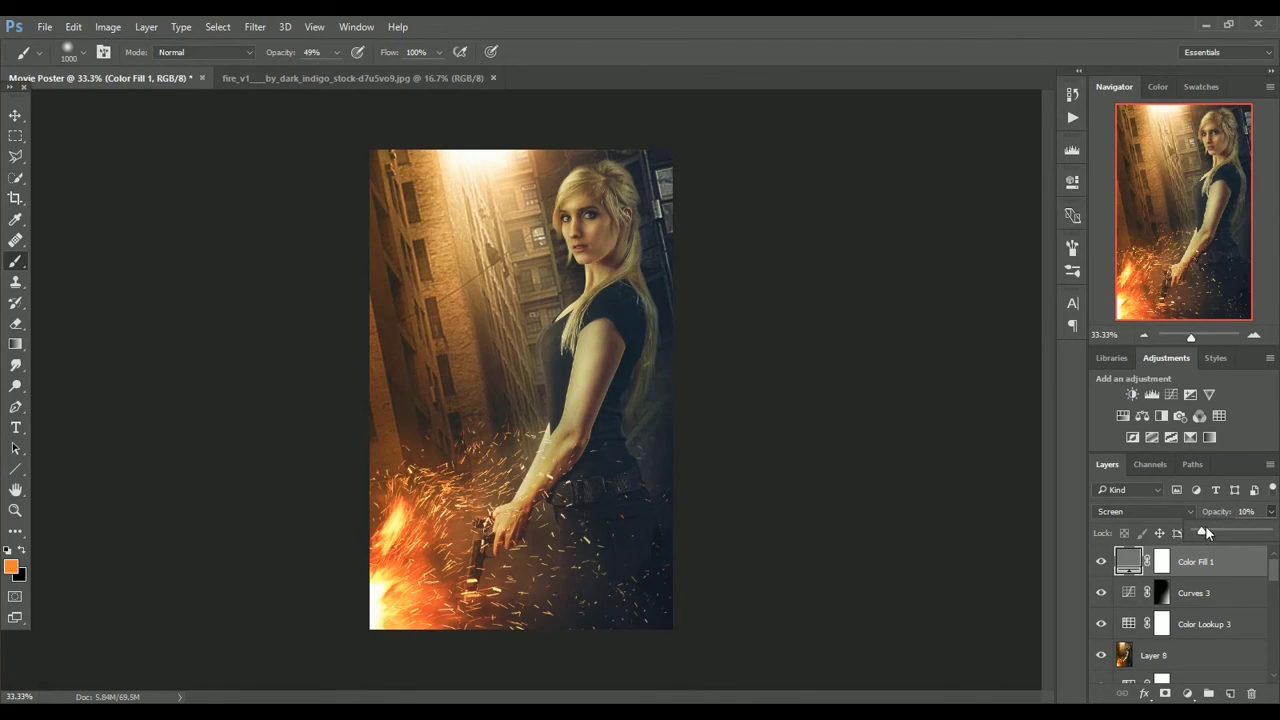
Examine the poster up close and compare it with and without the gray fill layer.
left_click(1253, 336)
left_click_drag(1214, 257, 1210, 243)
left_click(1145, 336)
left_click(1101, 561)
left_click(1101, 561)
left_click(1253, 336)
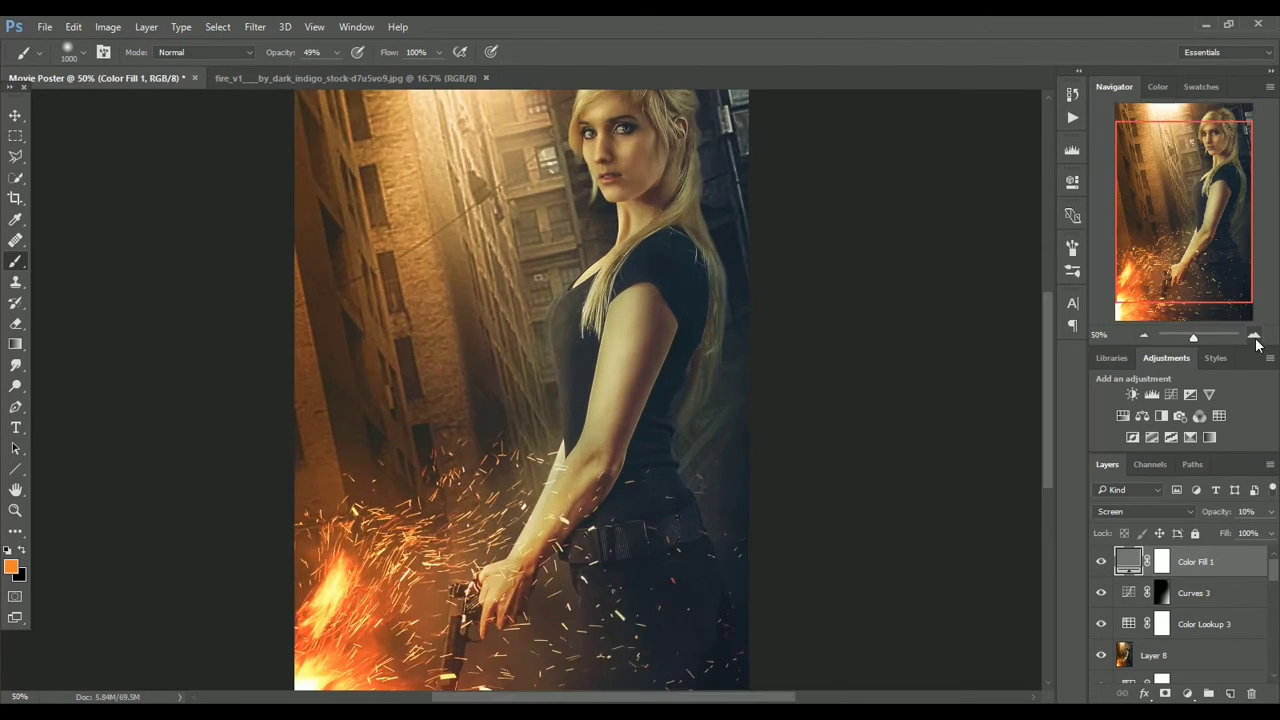
left_click_drag(1200, 337, 1192, 337)
Set the foreground color to bright red and add a new empty layer directly above the stamped layer.
left_click(1166, 657)
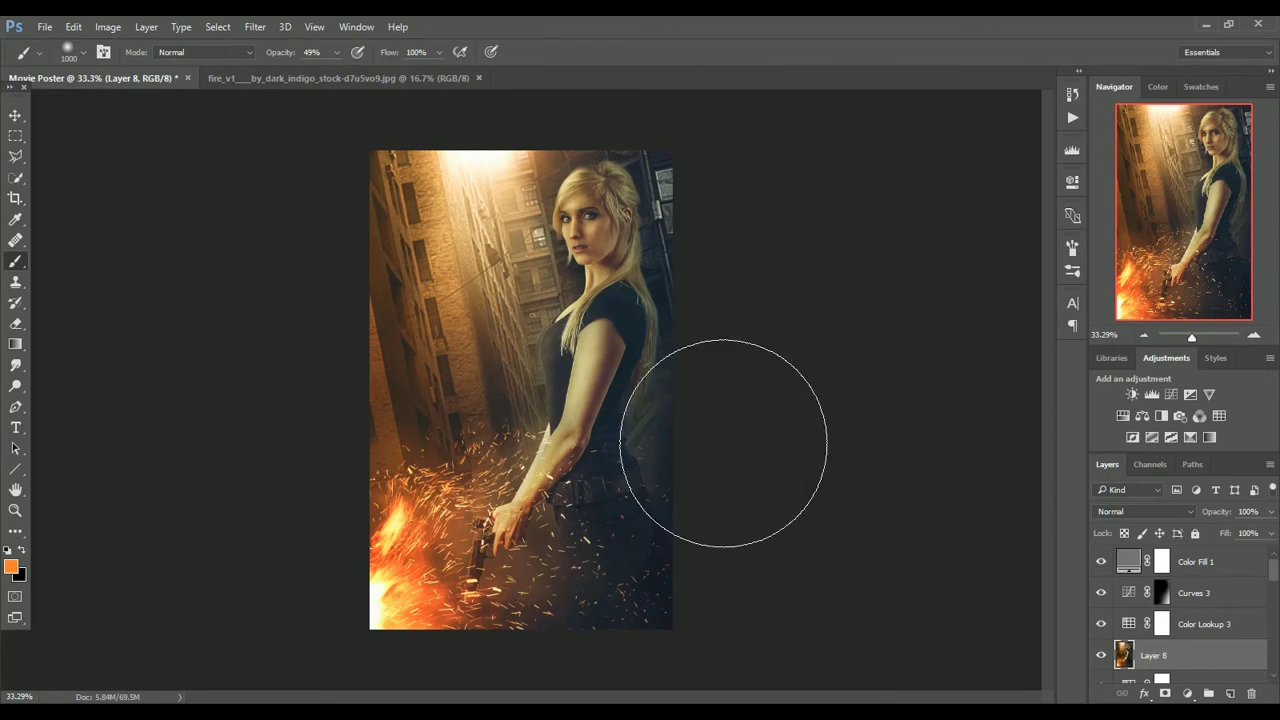
left_click(12, 568)
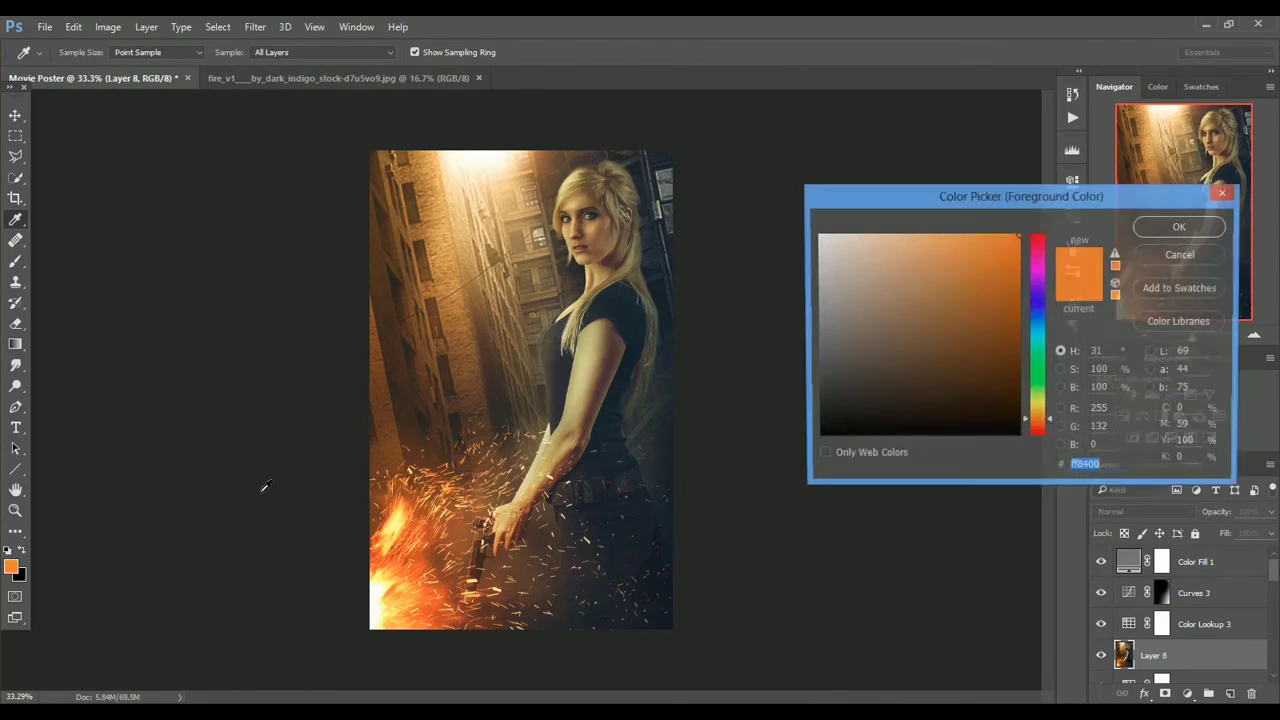
left_click_drag(1036, 337, 1036, 236)
left_click(1162, 233)
left_click_drag(1274, 574, 1274, 581)
left_click(1230, 693)
Choose the splatter brush tip marked 488 and set its size to 117 px for the woman's upper arm.
left_click(1254, 336)
left_click(1254, 336)
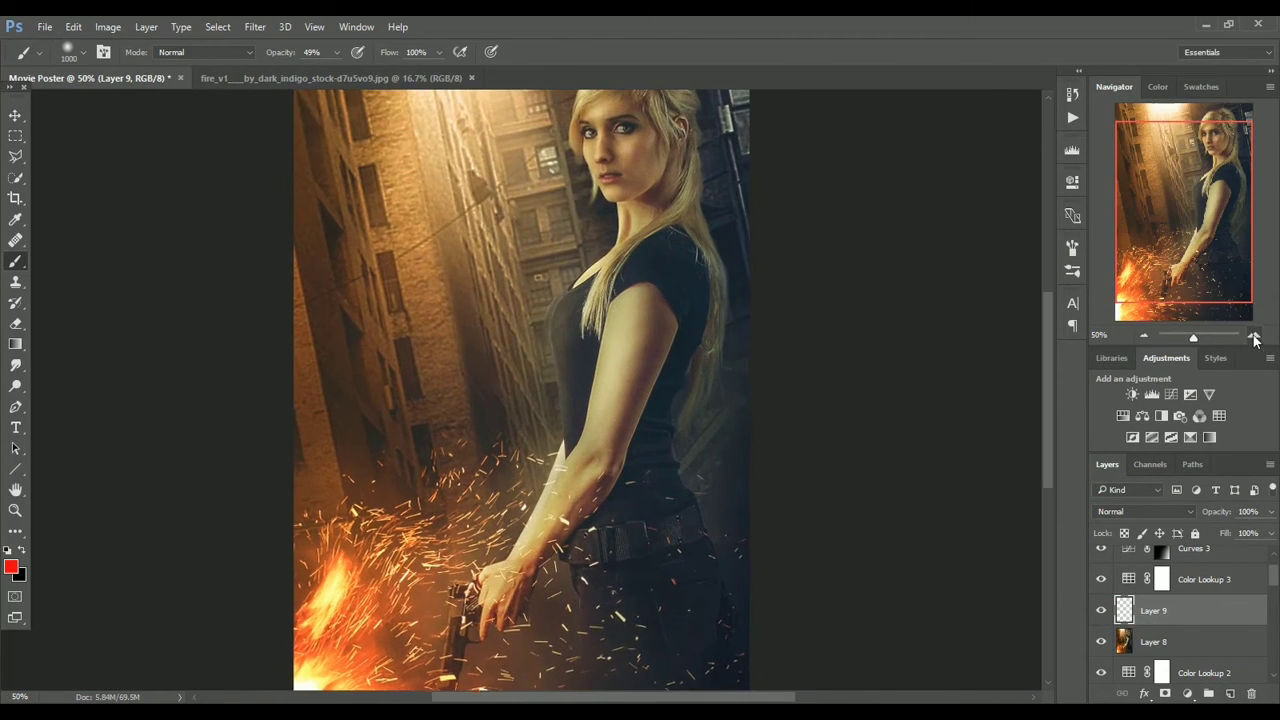
left_click(1254, 336)
right_click(607, 398)
left_click_drag(793, 540, 794, 628)
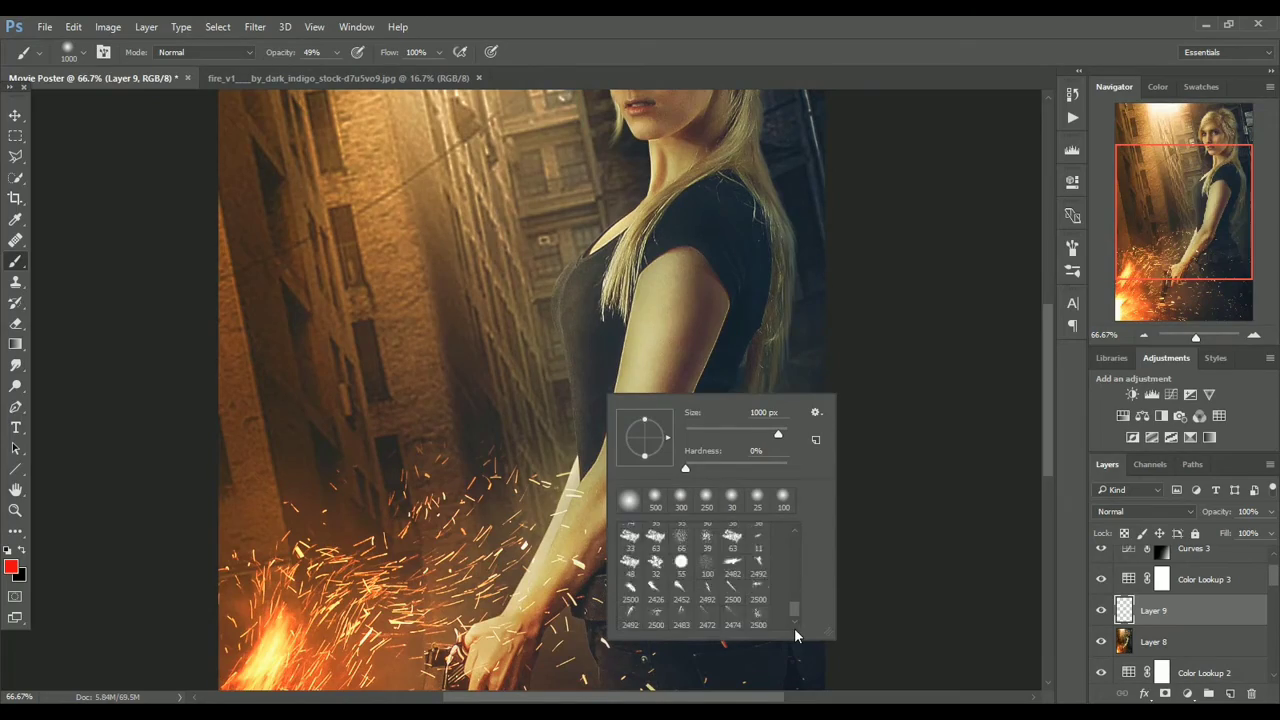
left_click(707, 618)
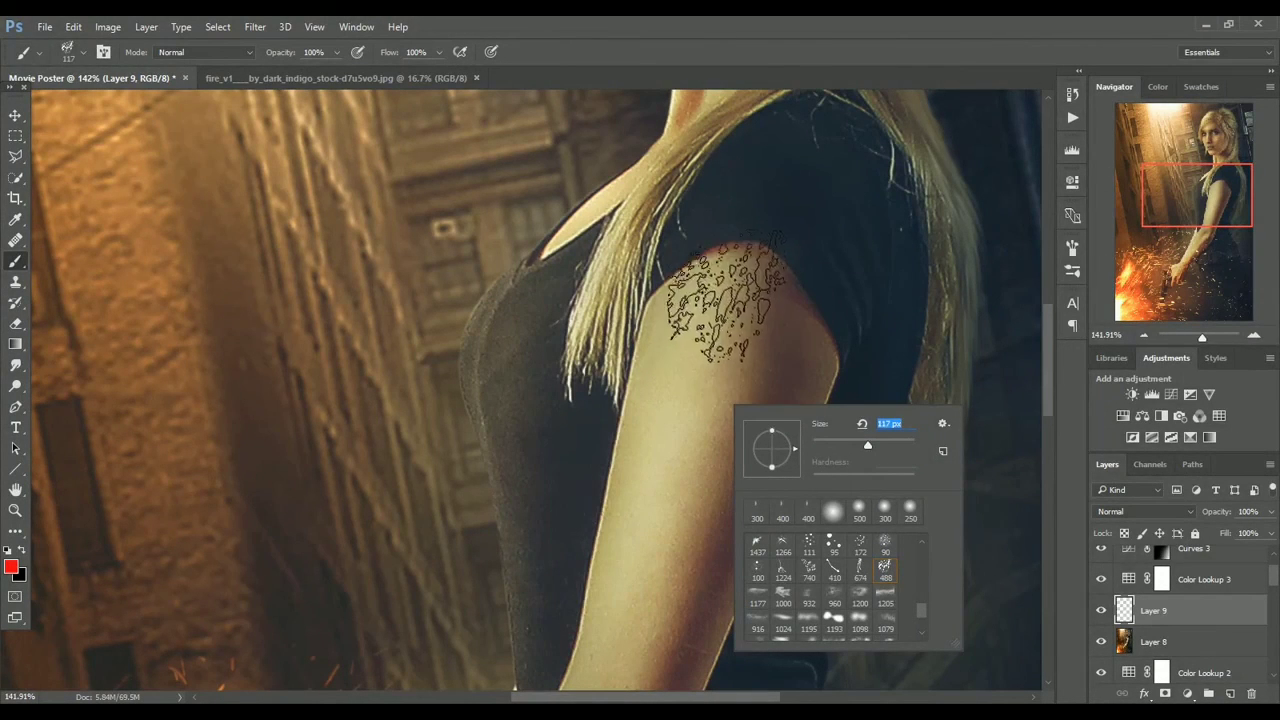
Stamp a red splatter on the woman's upper arm, then rotate and move it to sit just below the sleeve.
left_click(716, 312)
left_click(717, 312)
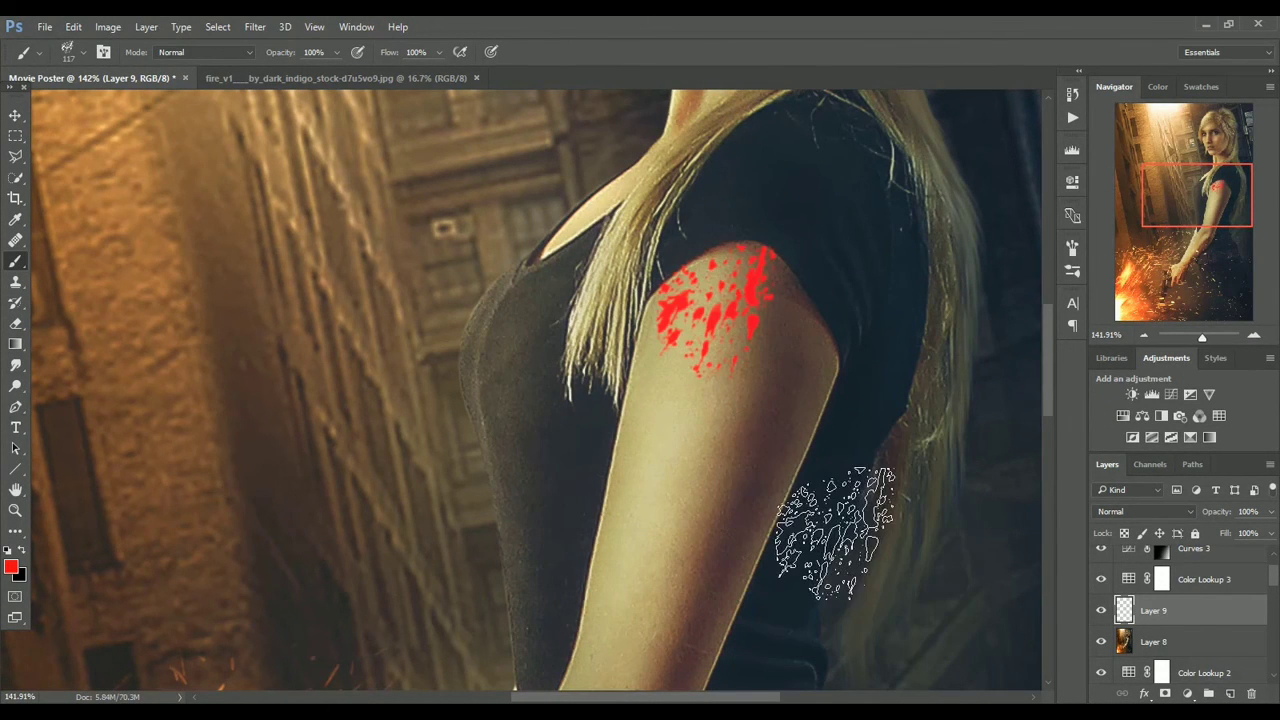
key("ctrl+t")
left_click_drag(887, 420, 893, 372)
left_click_drag(738, 336, 736, 349)
key("Return")
key("b")
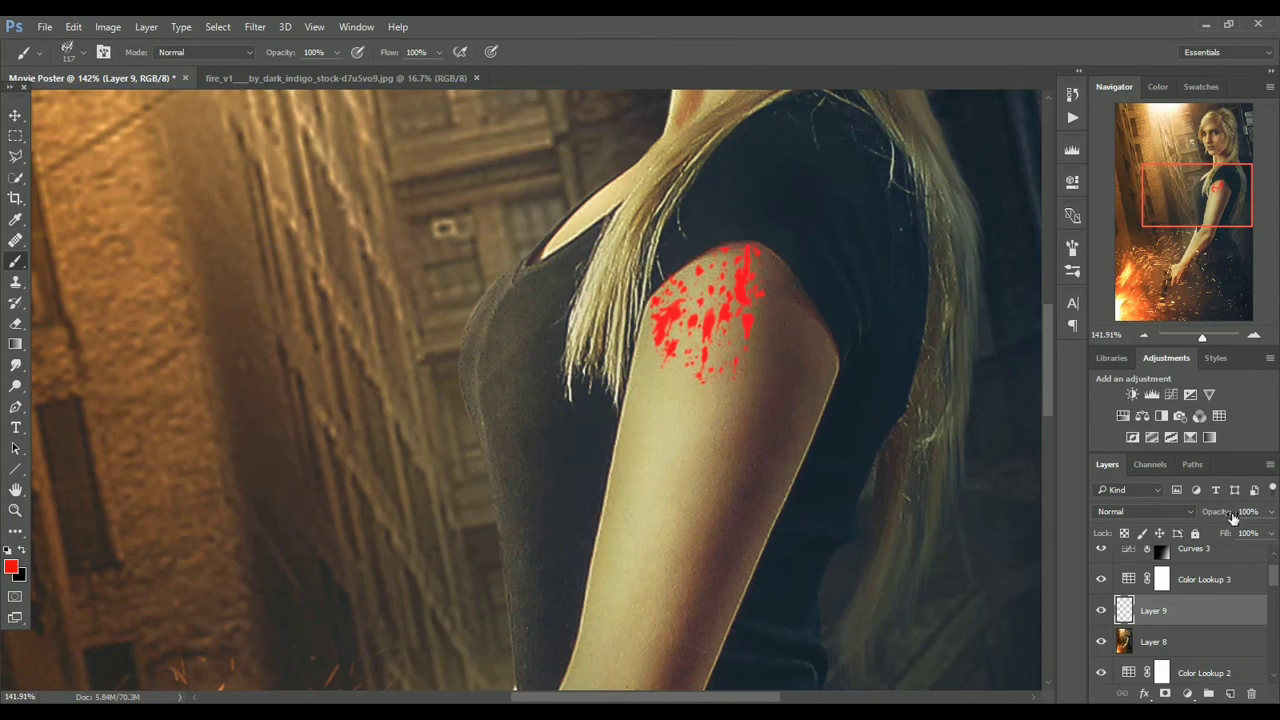
Lower the arm splatter layer's opacity to 42% and darken it with a clipped Curves adjustment that pulls the white end down.
left_click_drag(1231, 525, 1225, 531)
left_click_drag(1201, 336, 1204, 342)
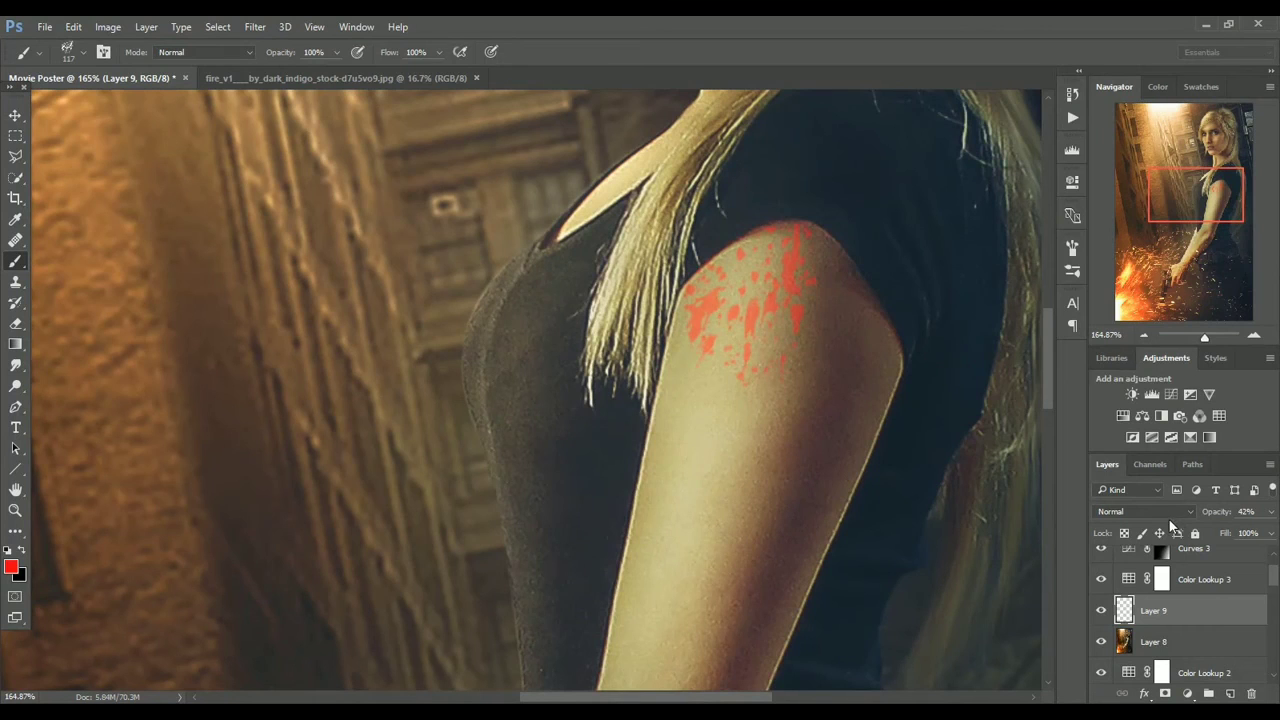
left_click(1152, 394)
left_click(931, 447)
left_click_drag(1028, 265, 1054, 337)
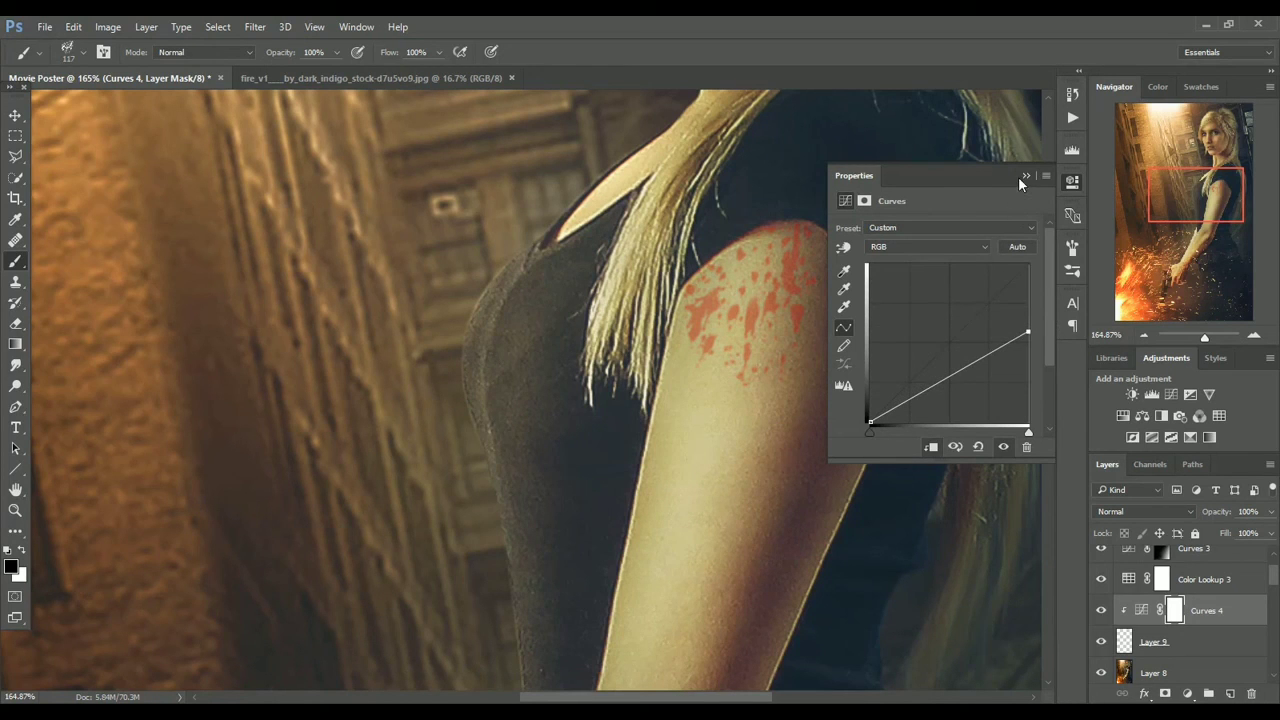
left_click(1025, 176)
Add a new layer above the clipped Curves and choose the speckled brush tip marked 1184 at 306 px in bright red.
left_click(1196, 336)
left_click_drag(1196, 336, 1201, 338)
left_click_drag(1176, 214, 1177, 157)
right_click(738, 462)
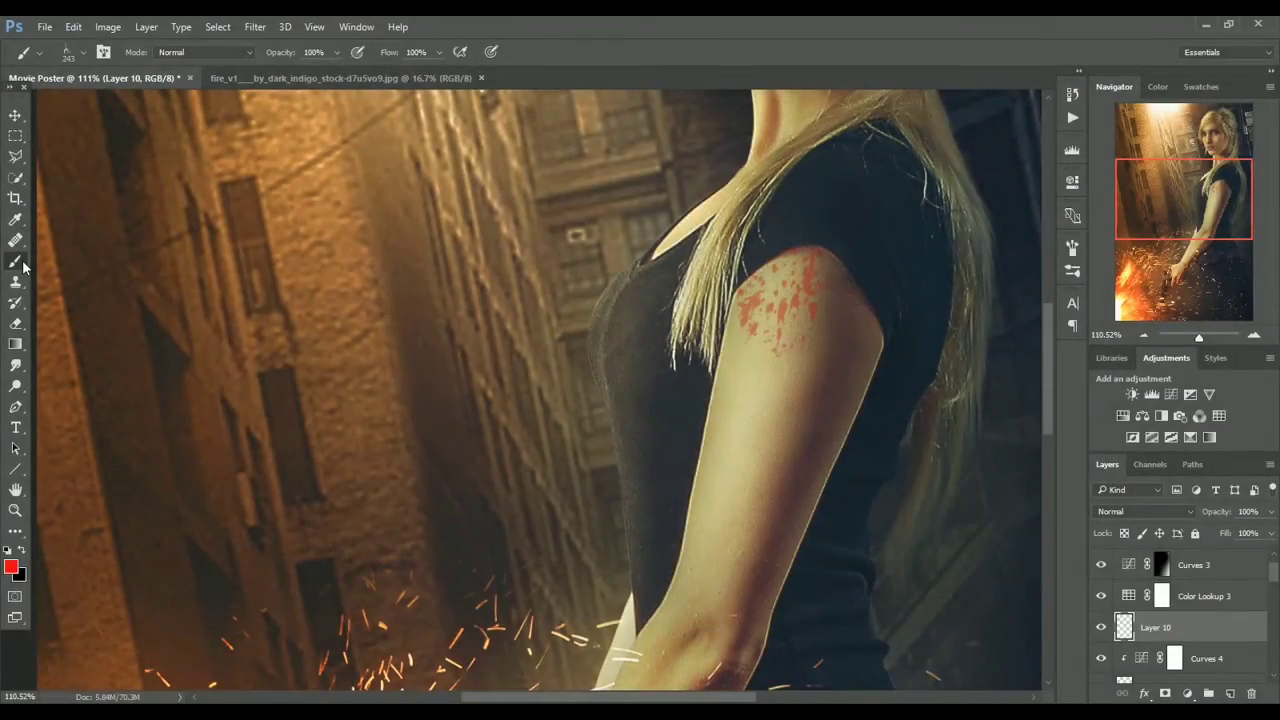
key("bracketright")
key("bracketright")
right_click(290, 377)
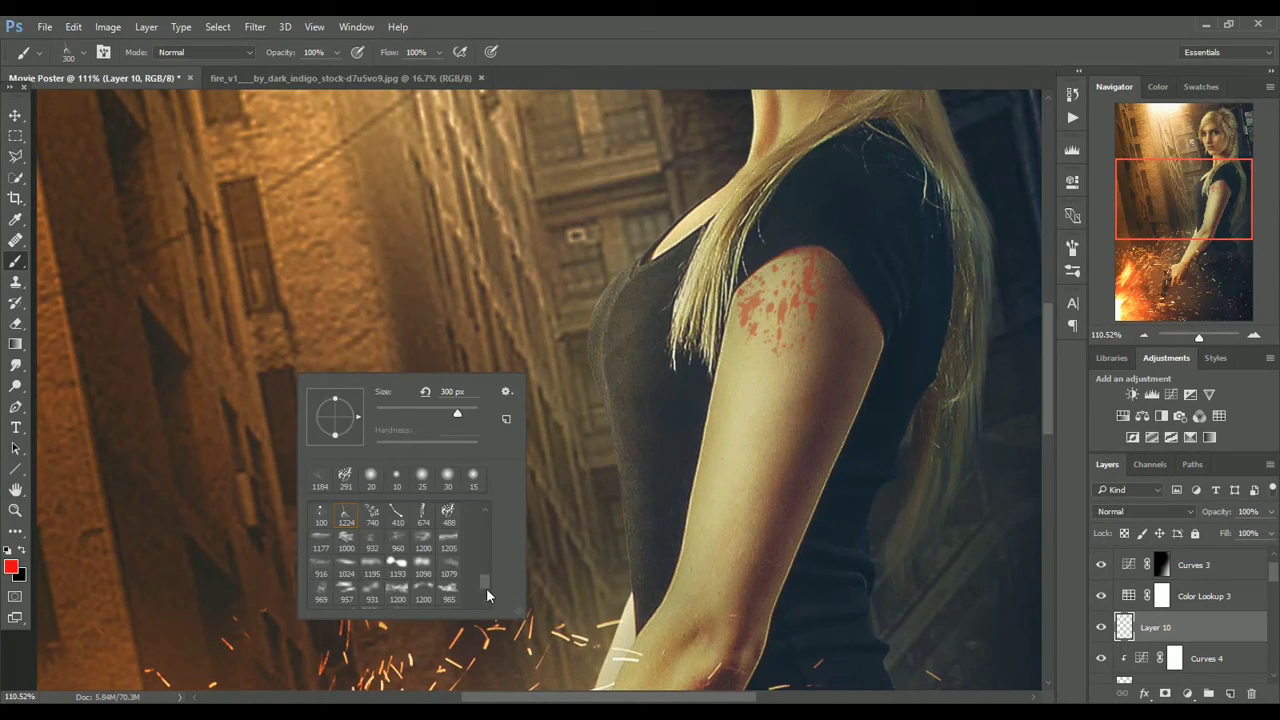
scroll(486, 600, "down", 2)
left_click(372, 600)
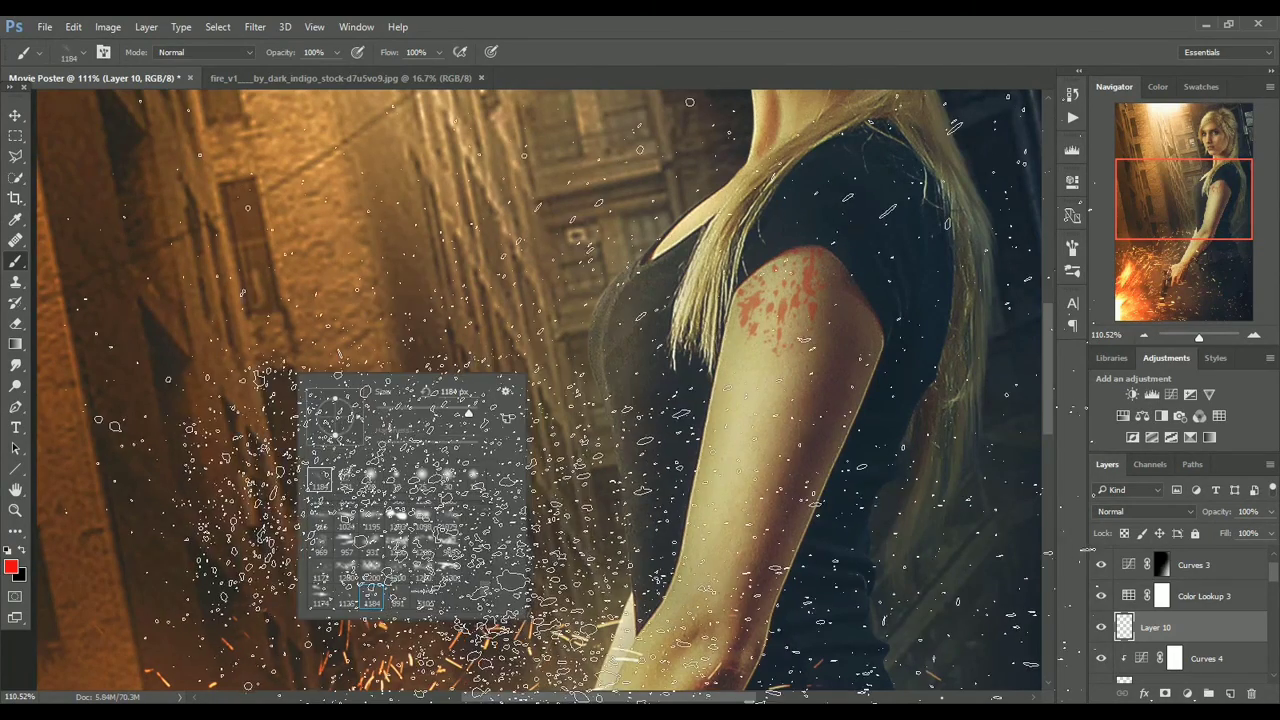
left_click_drag(468, 413, 457, 413)
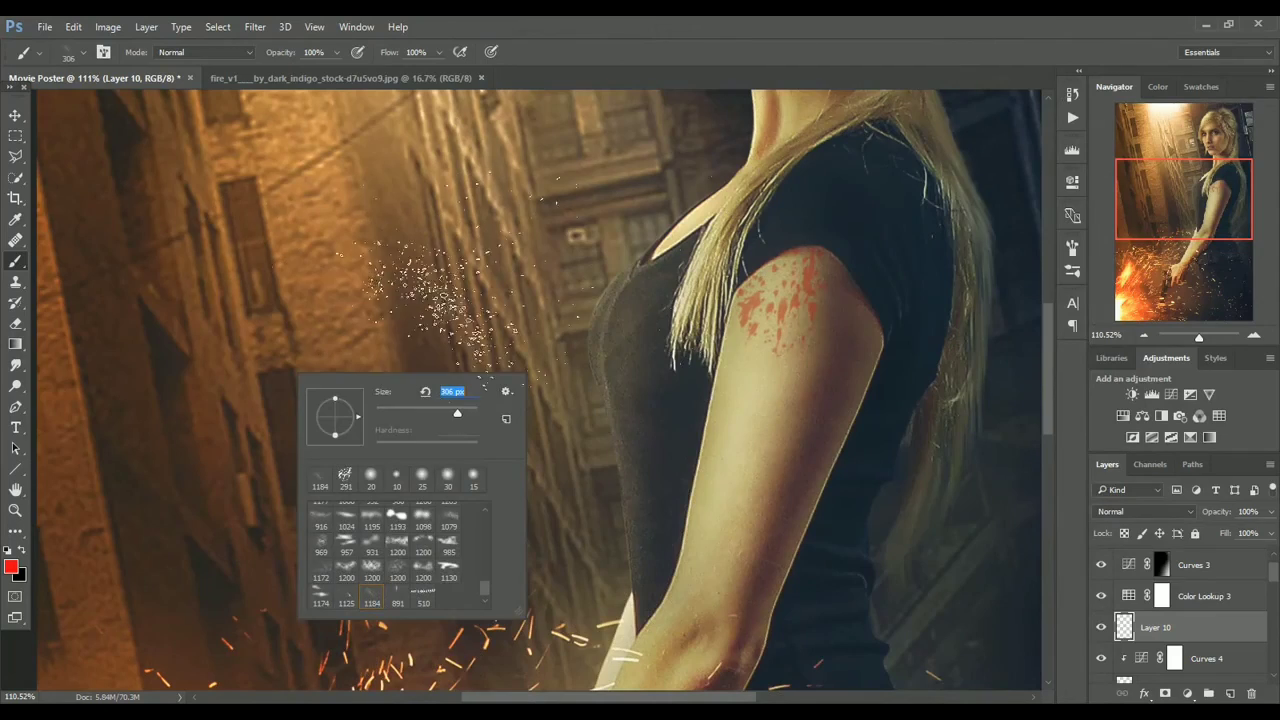
Try stamping red specks at 500 px over the background and the woman's torso, and undo them.
left_click(1181, 208)
key("bracketright")
left_click(599, 488)
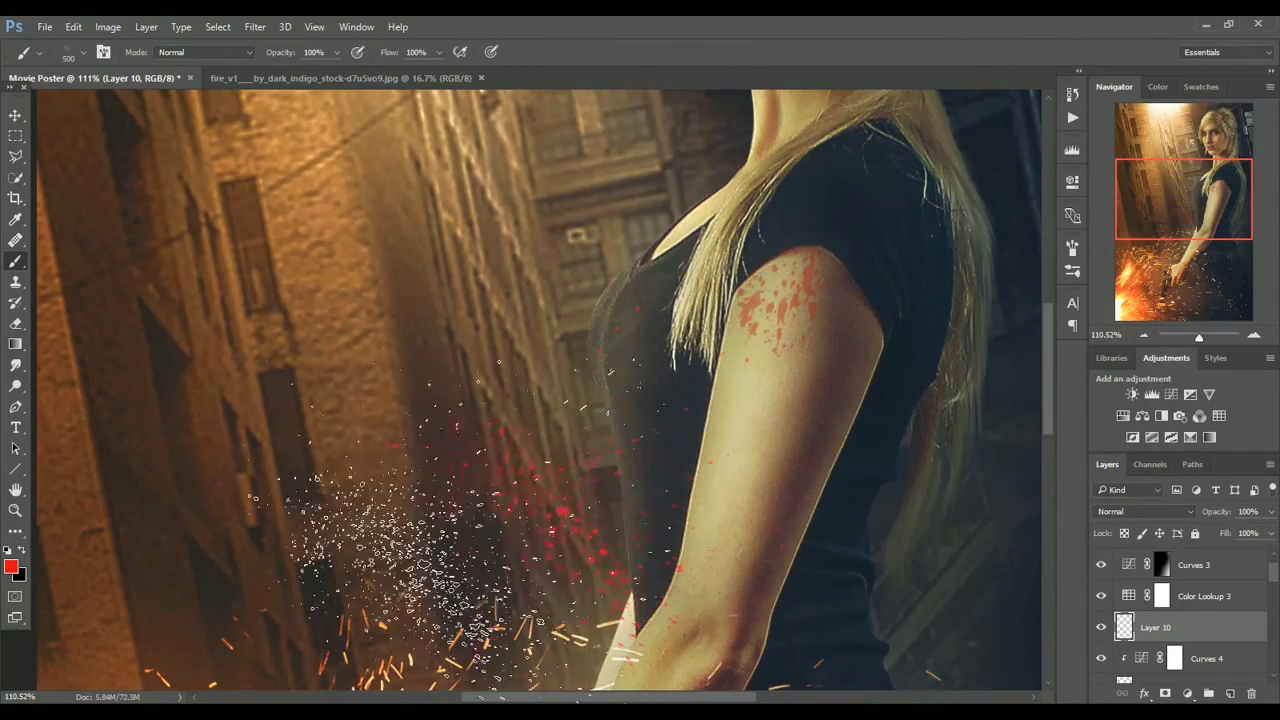
left_click(445, 305)
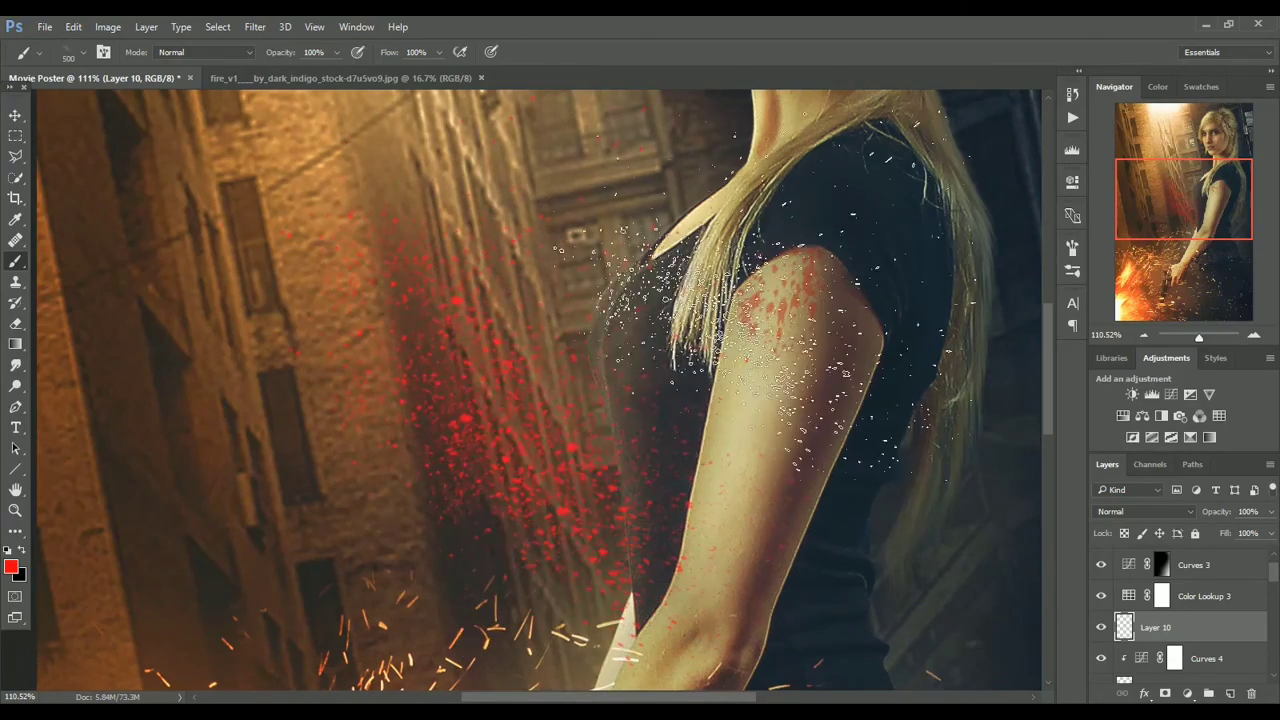
left_click(595, 248)
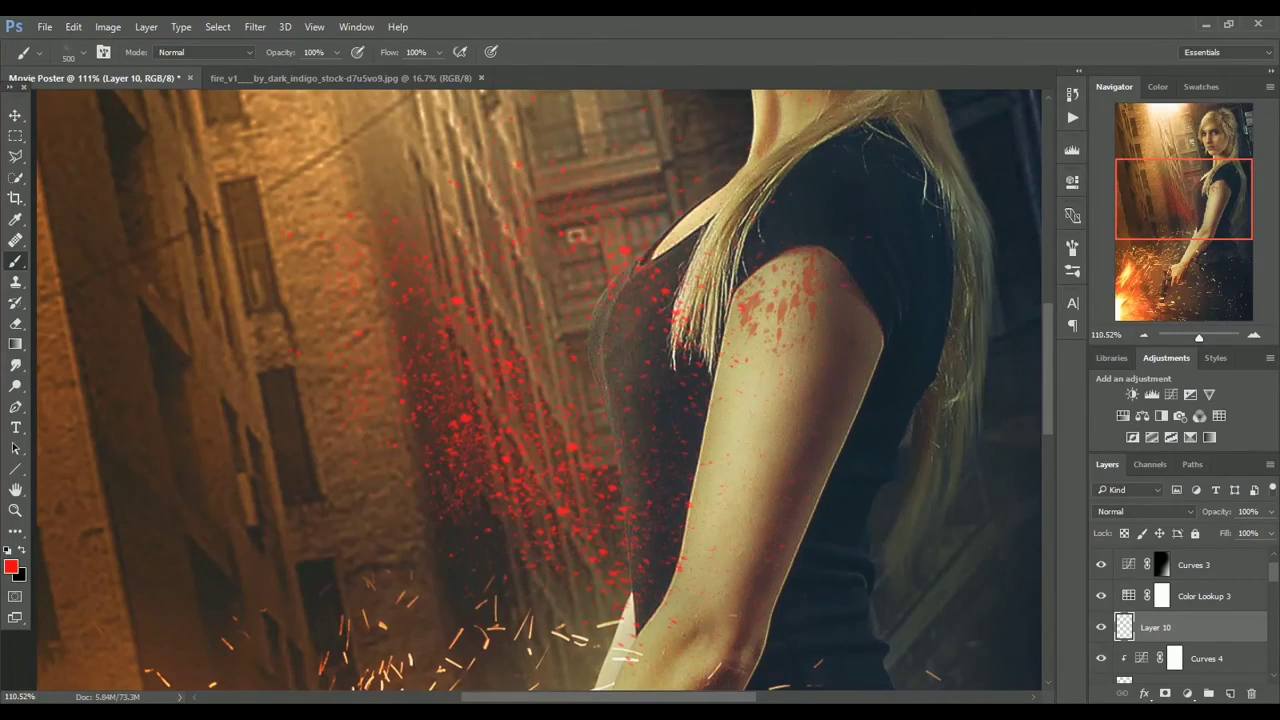
left_click_drag(1193, 338, 1195, 341)
key("ctrl+alt+z")
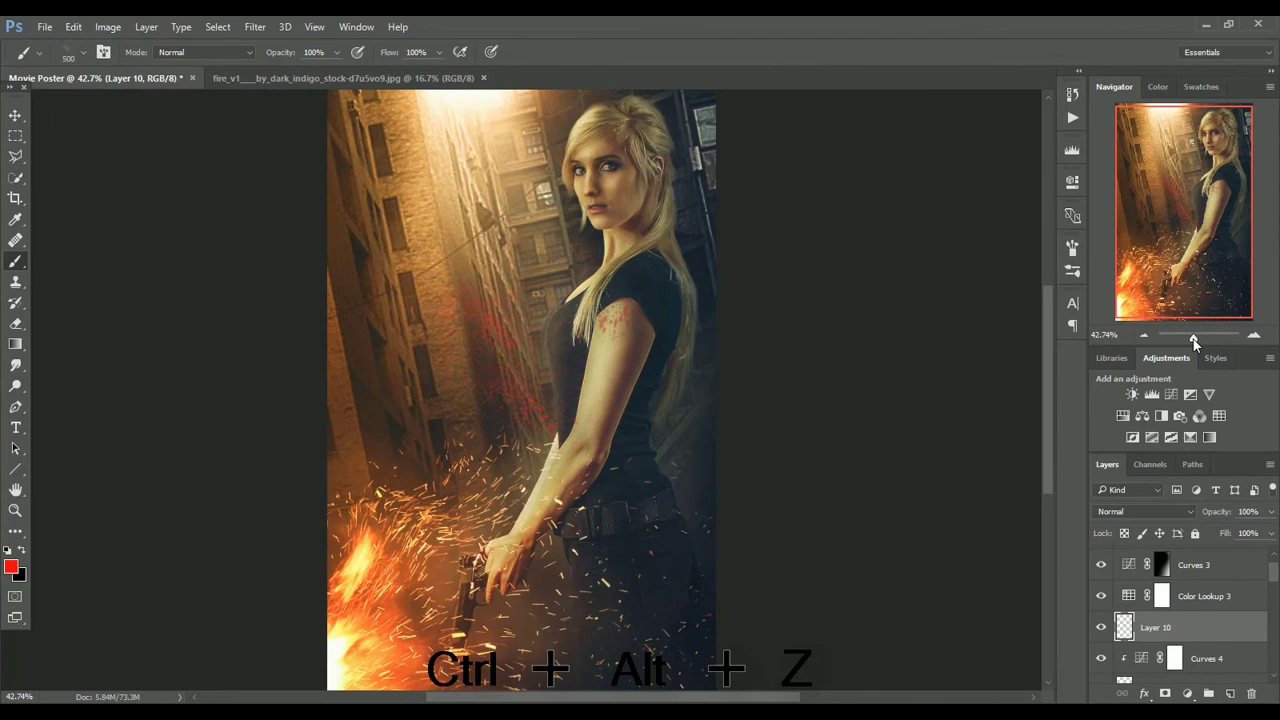
Enlarge the speckled brush to 1600 px and stamp red specks over the fire and the woman's lower body.
left_click_drag(1193, 341, 1193, 341)
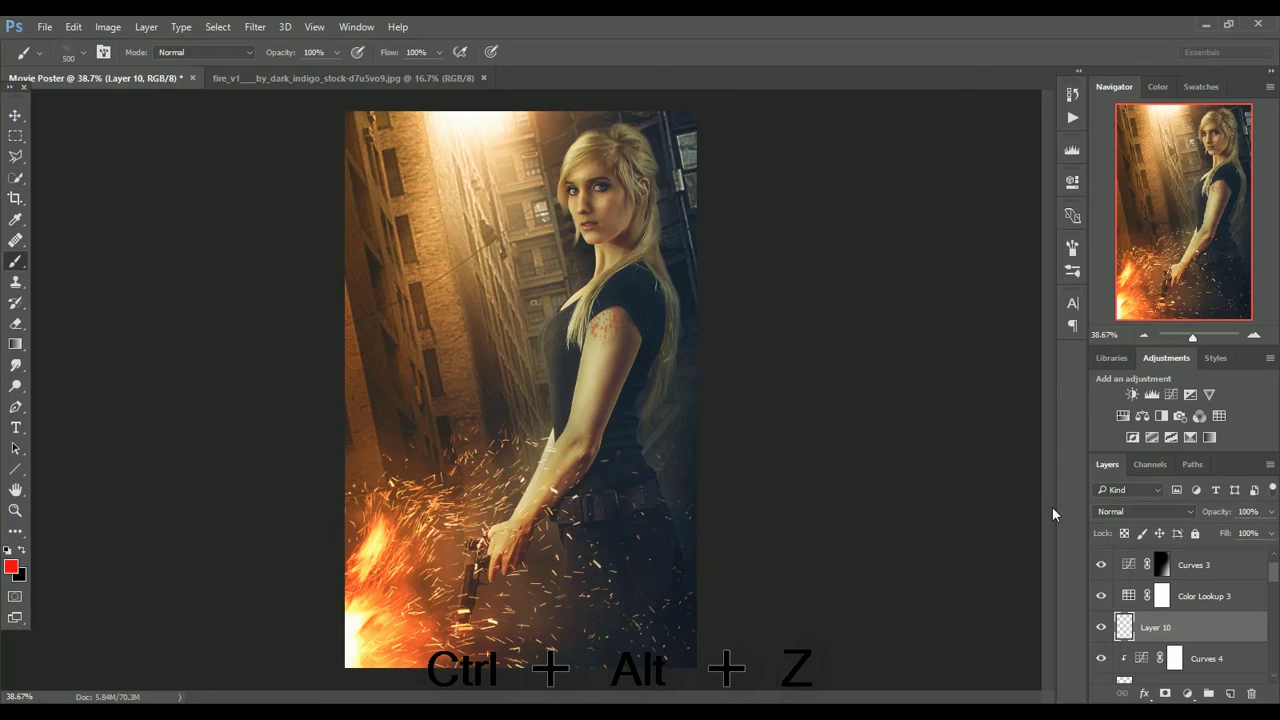
key("bracketright")
key("bracketright")
key("bracketright")
key("bracketright")
key("bracketright")
key("bracketright")
key("bracketright")
key("bracketright")
key("bracketright")
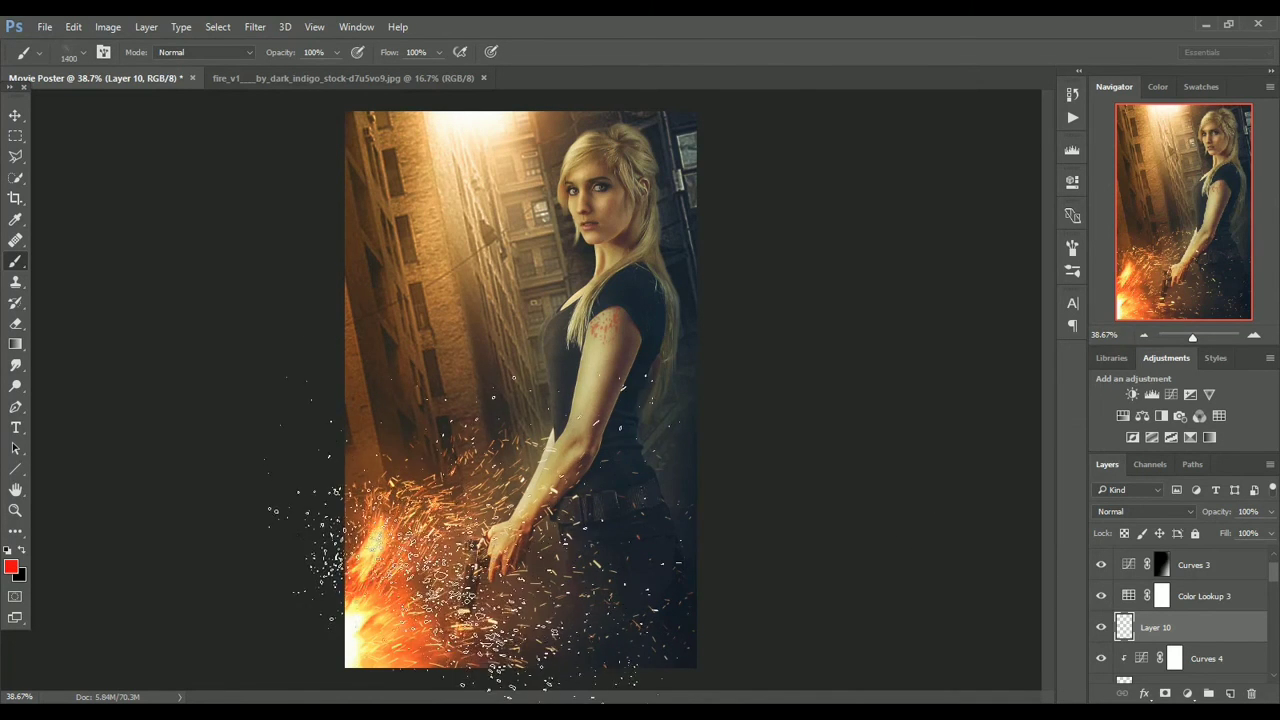
key("bracketright")
key("bracketright")
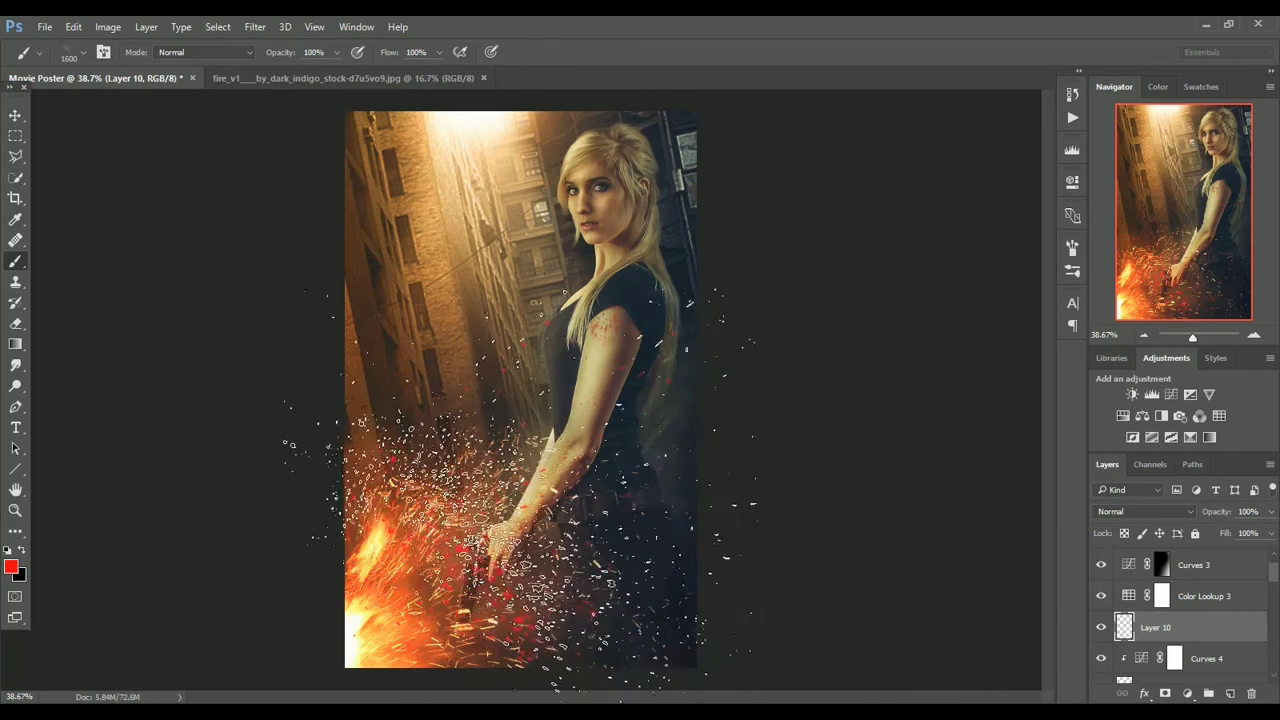
left_click(525, 450)
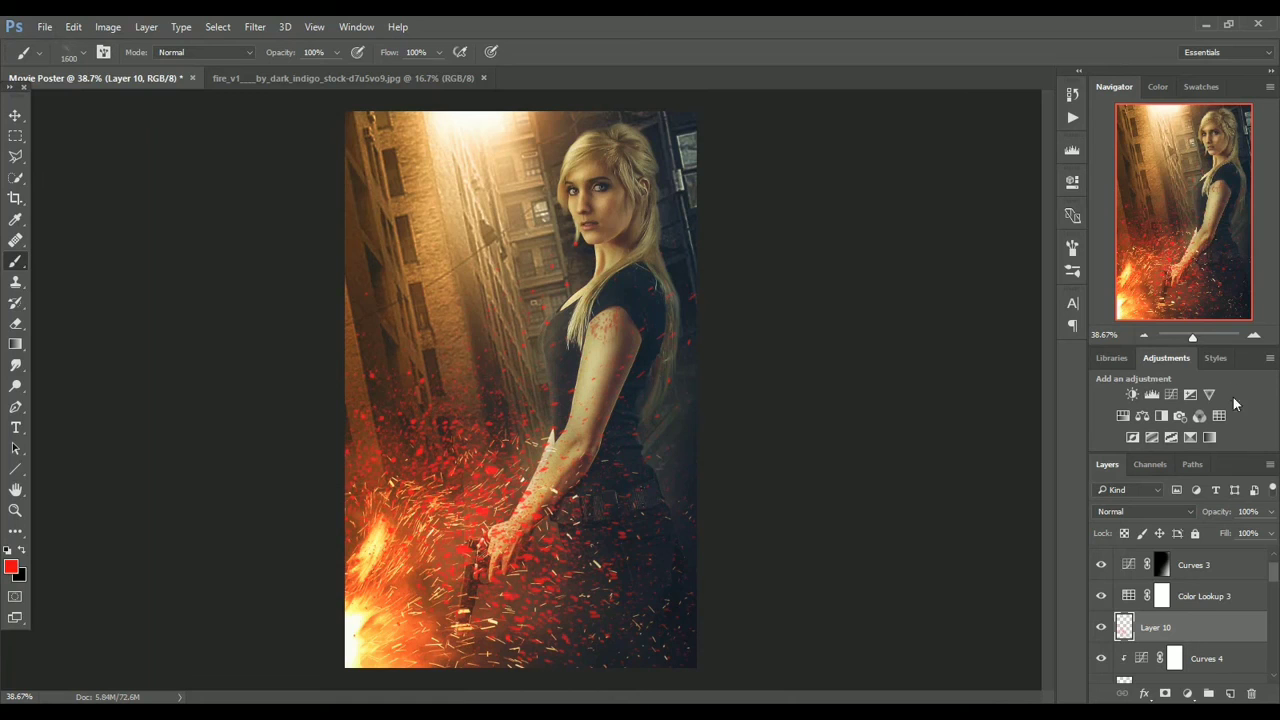
left_click_drag(1193, 337, 1193, 337)
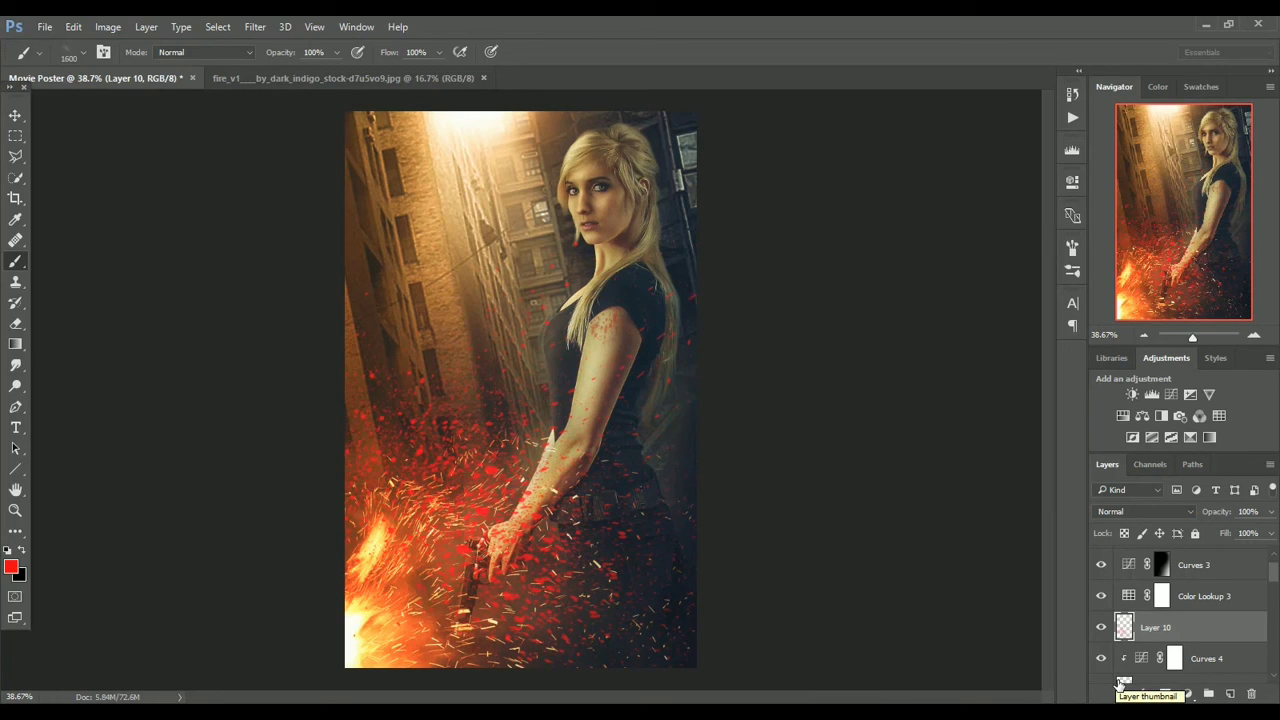
left_click(40, 27)
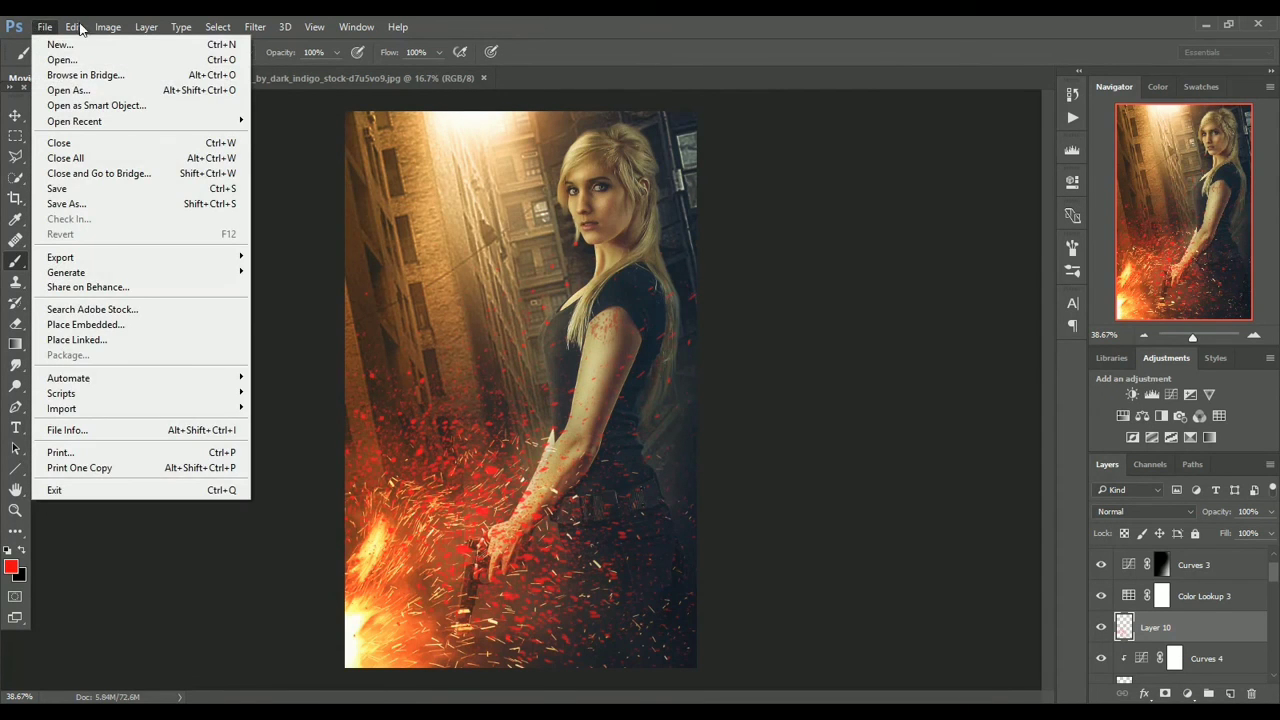
mouse_move(108, 27)
left_click(827, 264)
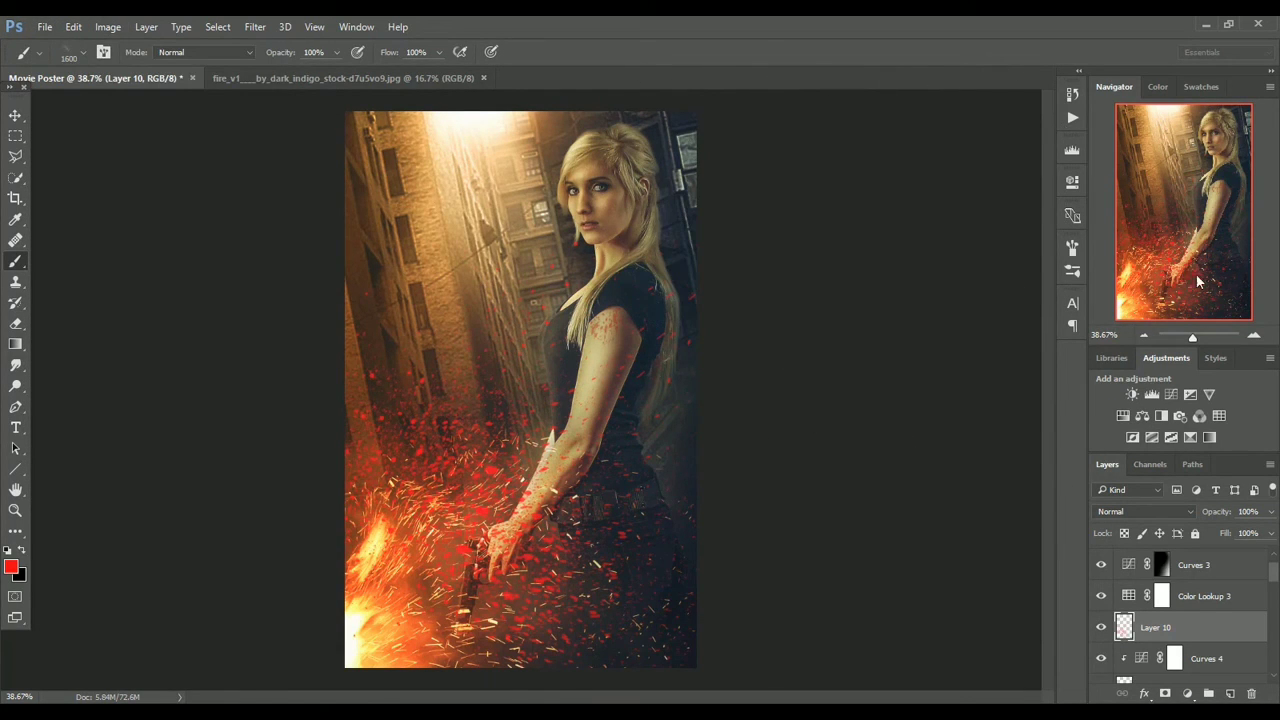